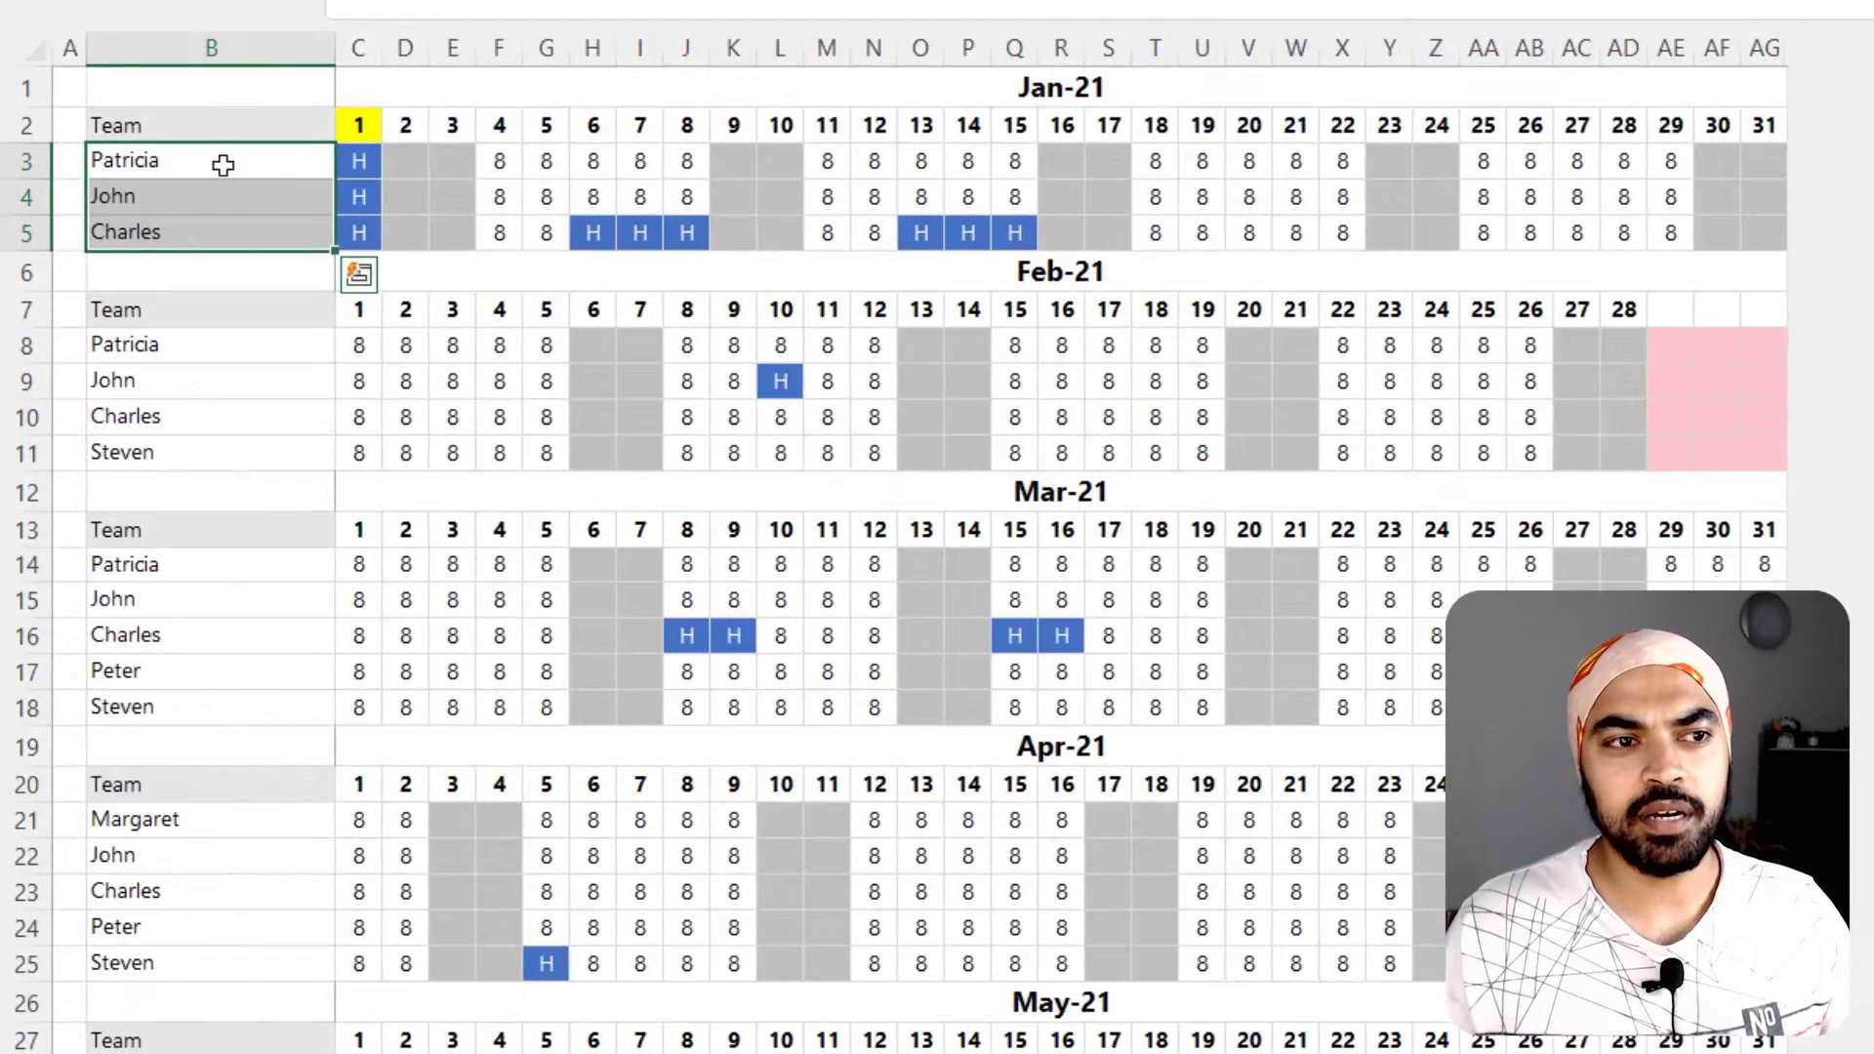
Step through the January team names in column B
{"action": "left_click", "coordinate": [190, 189]}
{"action": "left_click", "coordinate": [781, 124]}
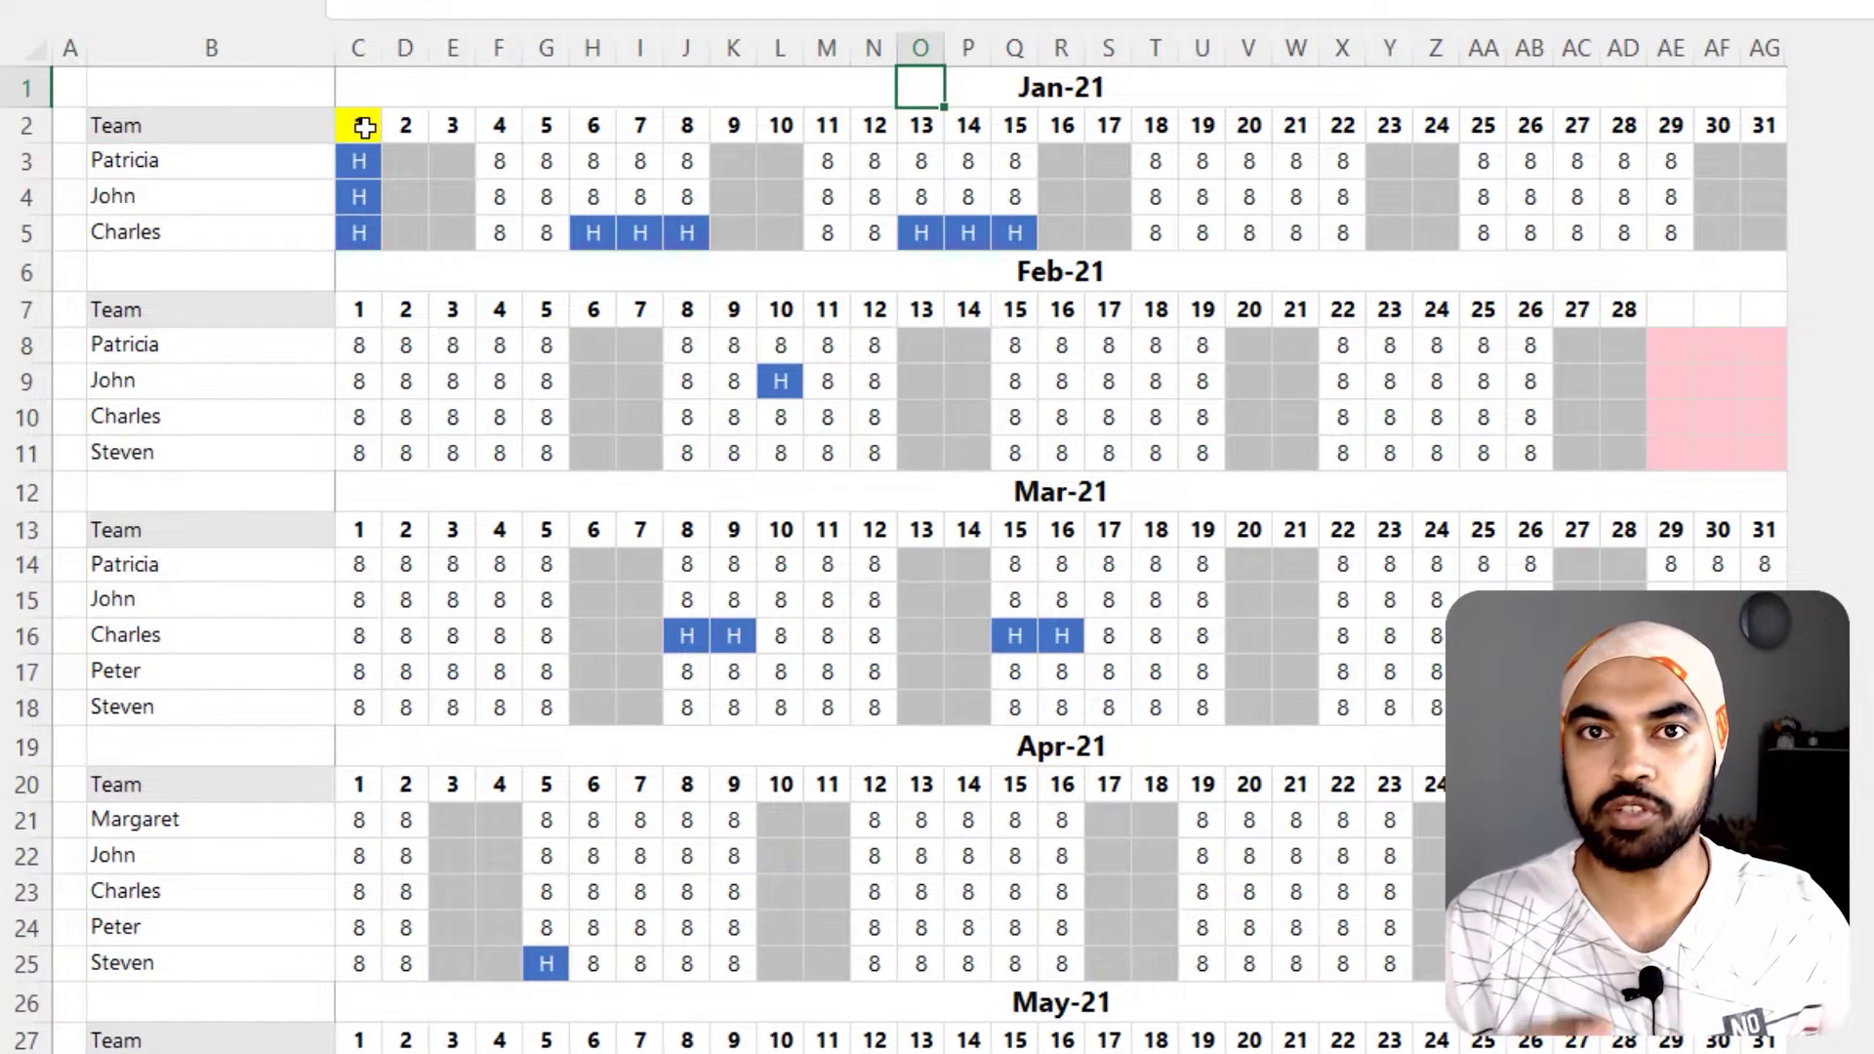
{"action": "left_click", "coordinate": [229, 165]}
{"action": "left_click", "coordinate": [214, 195]}
{"action": "left_click", "coordinate": [215, 235]}
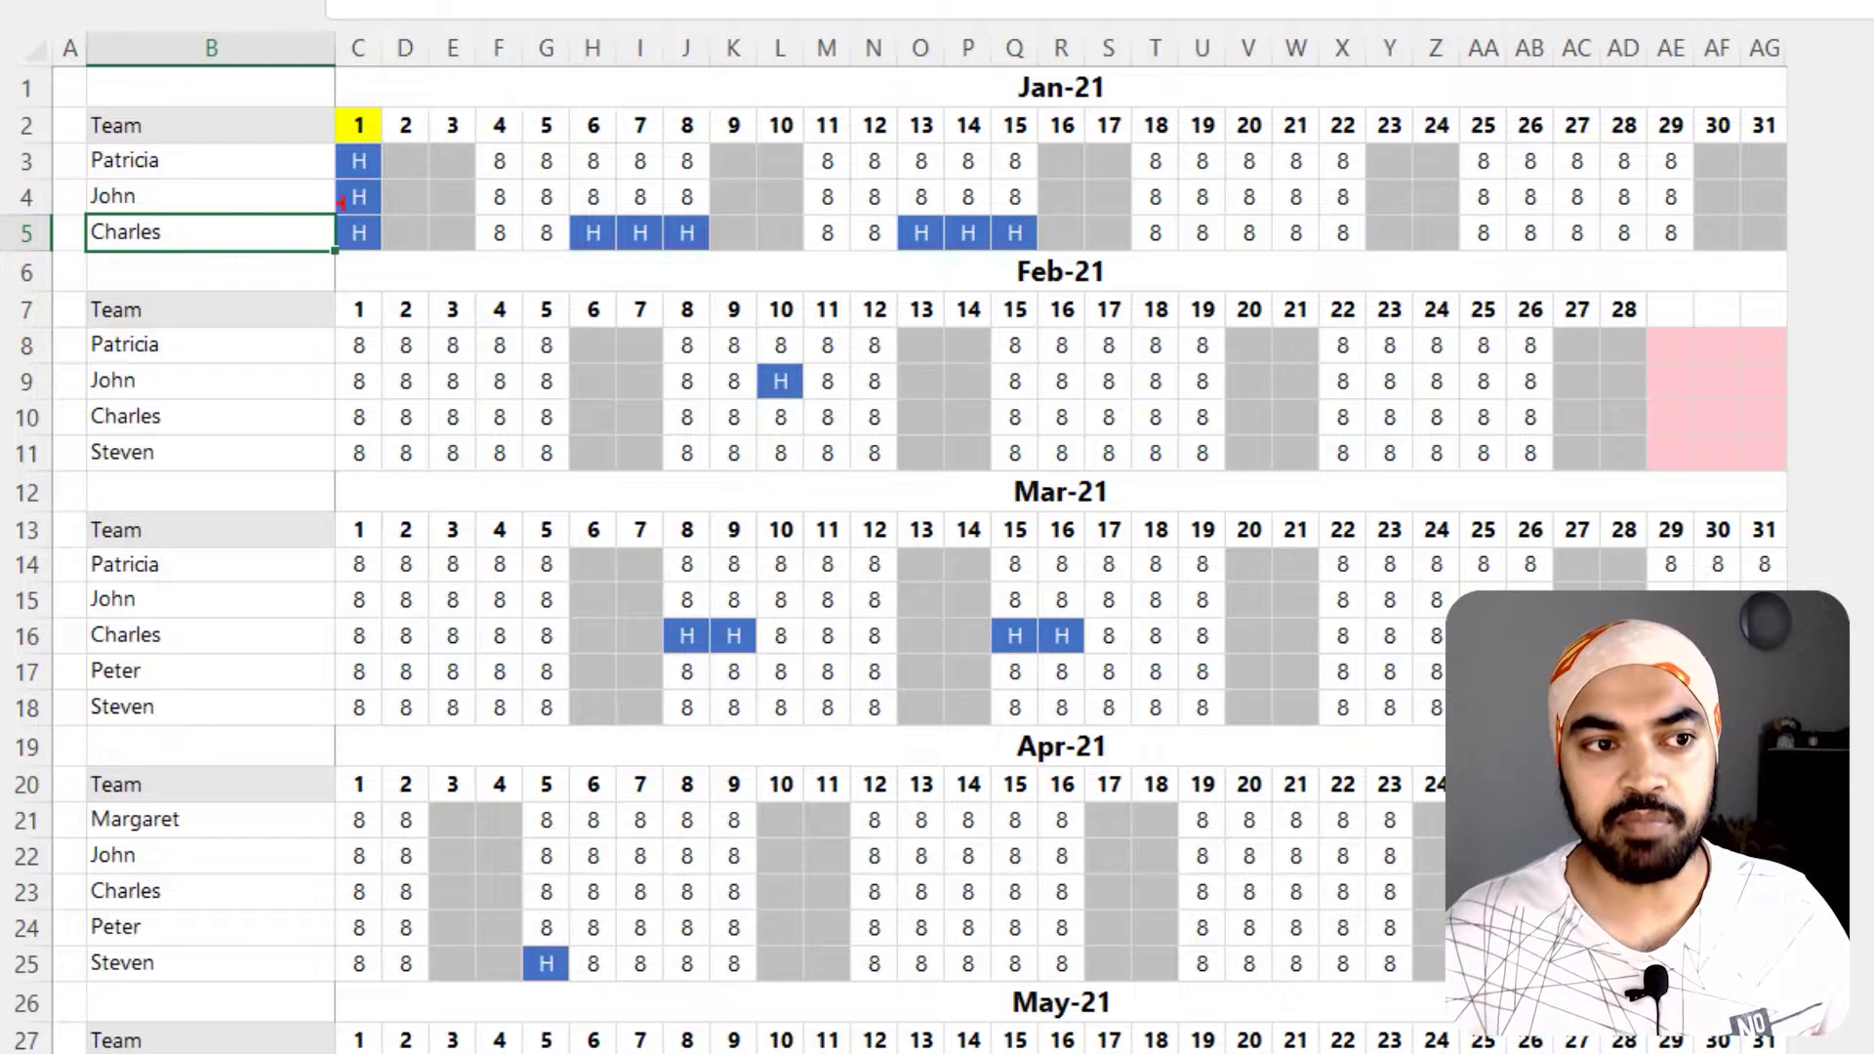
Mark up January: the H in C3, grey D3:E5, the 8 in F3, and the Jan-21 title
{"action": "mouse_move", "coordinate": [346, 151]}
{"action": "left_mouse_down"}
{"action": "mouse_move", "coordinate": [381, 180]}
{"action": "mouse_move", "coordinate": [339, 218]}
{"action": "mouse_move", "coordinate": [349, 154]}
{"action": "left_mouse_up"}
{"action": "key", "text": "Escape"}
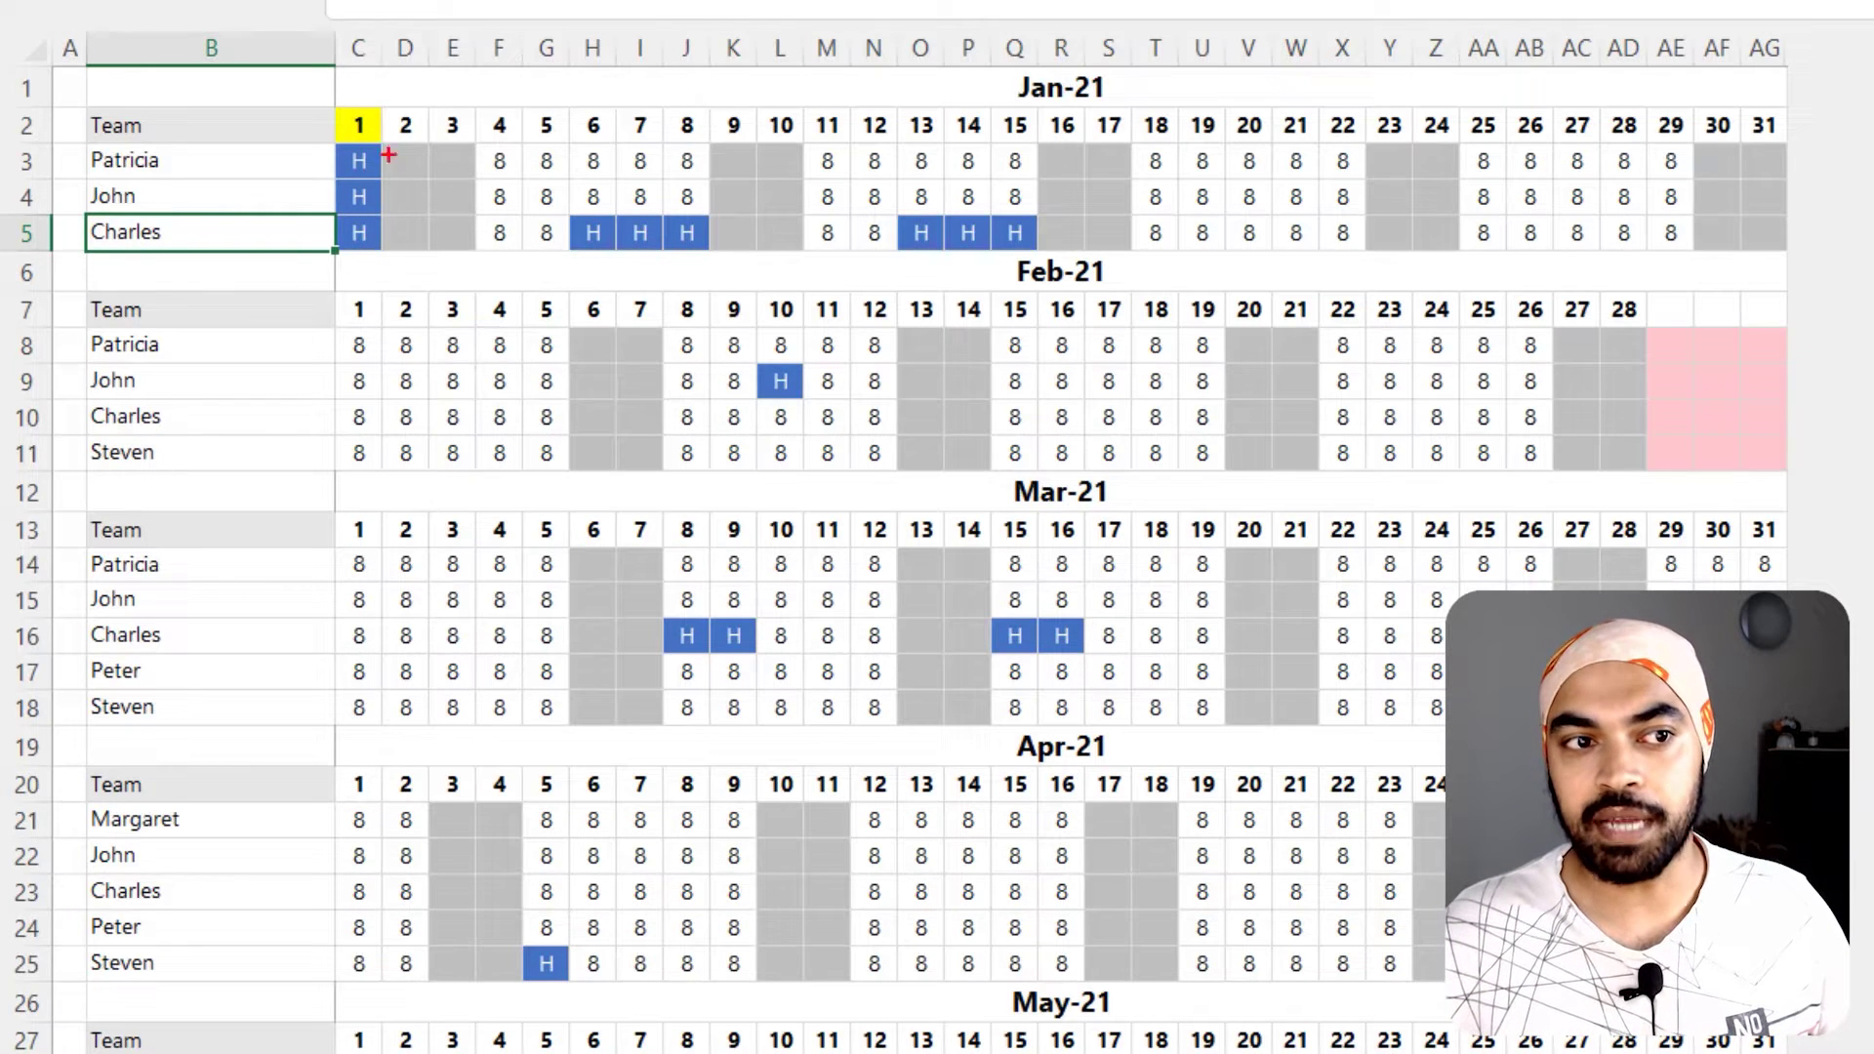
{"action": "left_click_drag", "start_coordinate": [383, 144], "coordinate": [489, 261]}
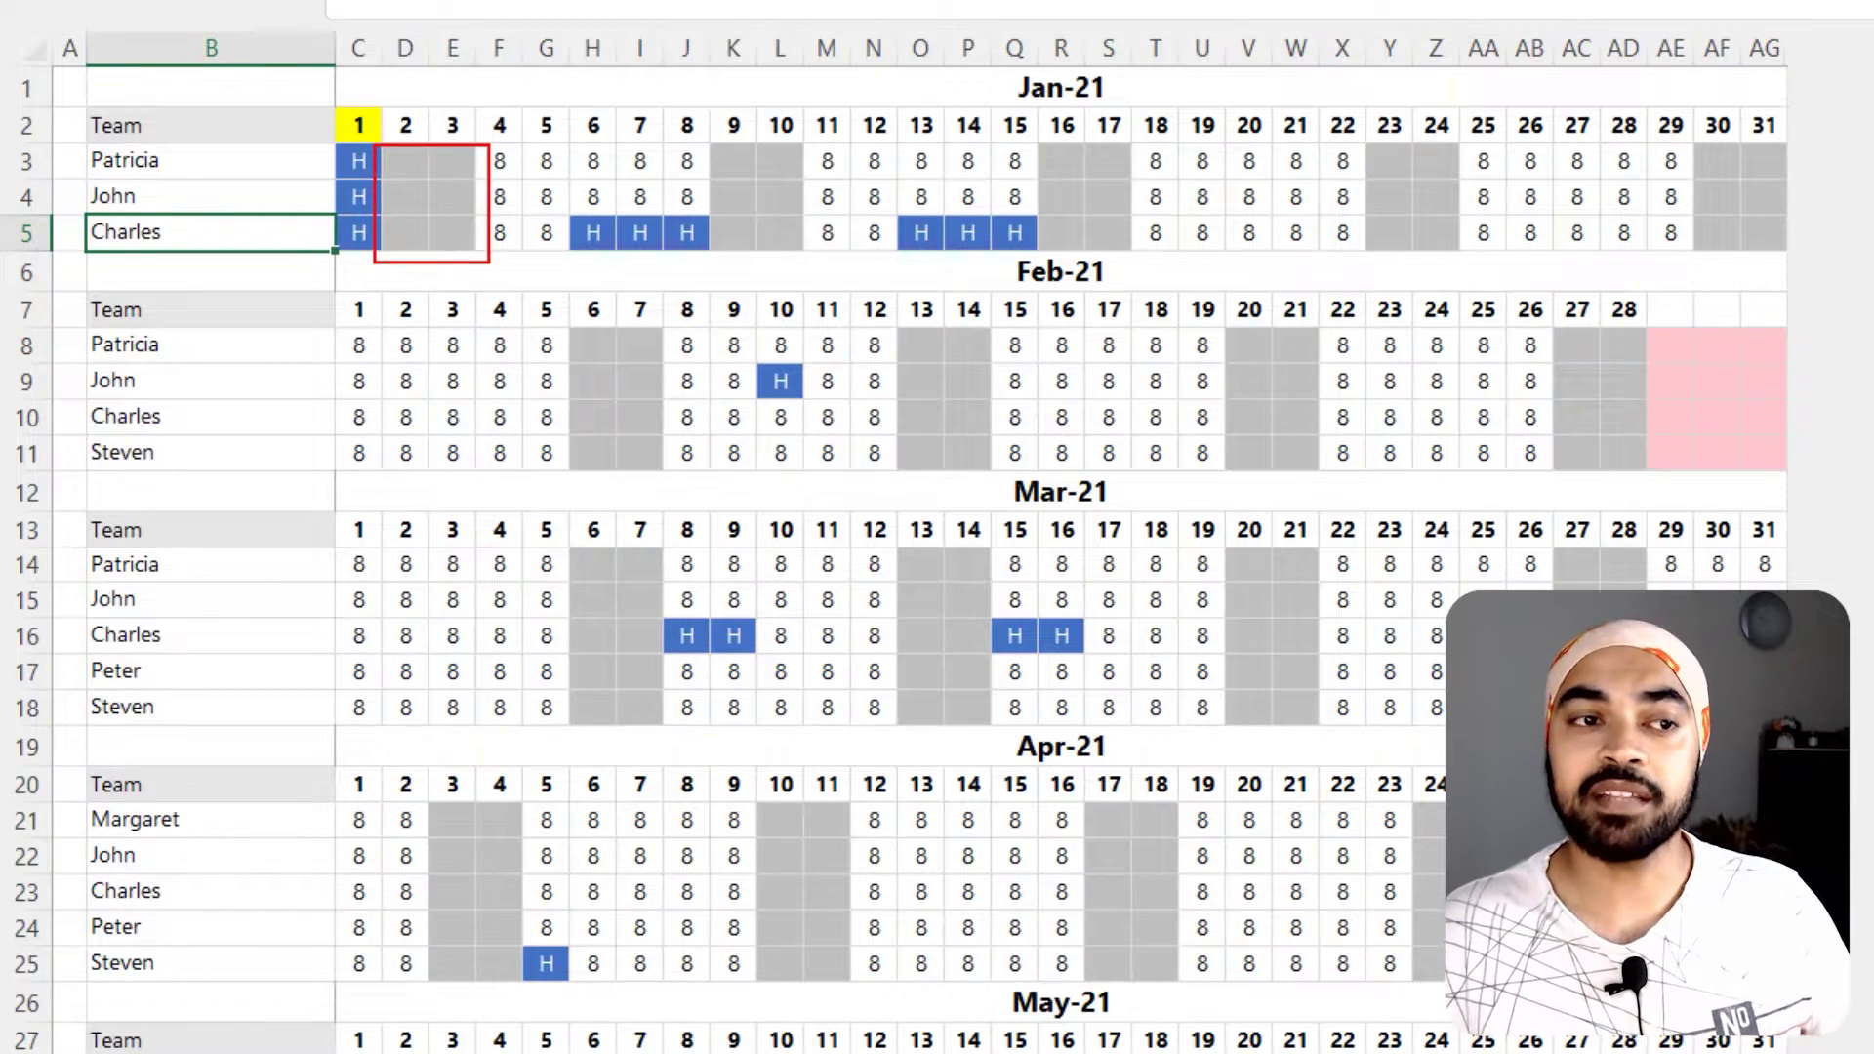
{"action": "key", "text": "Escape"}
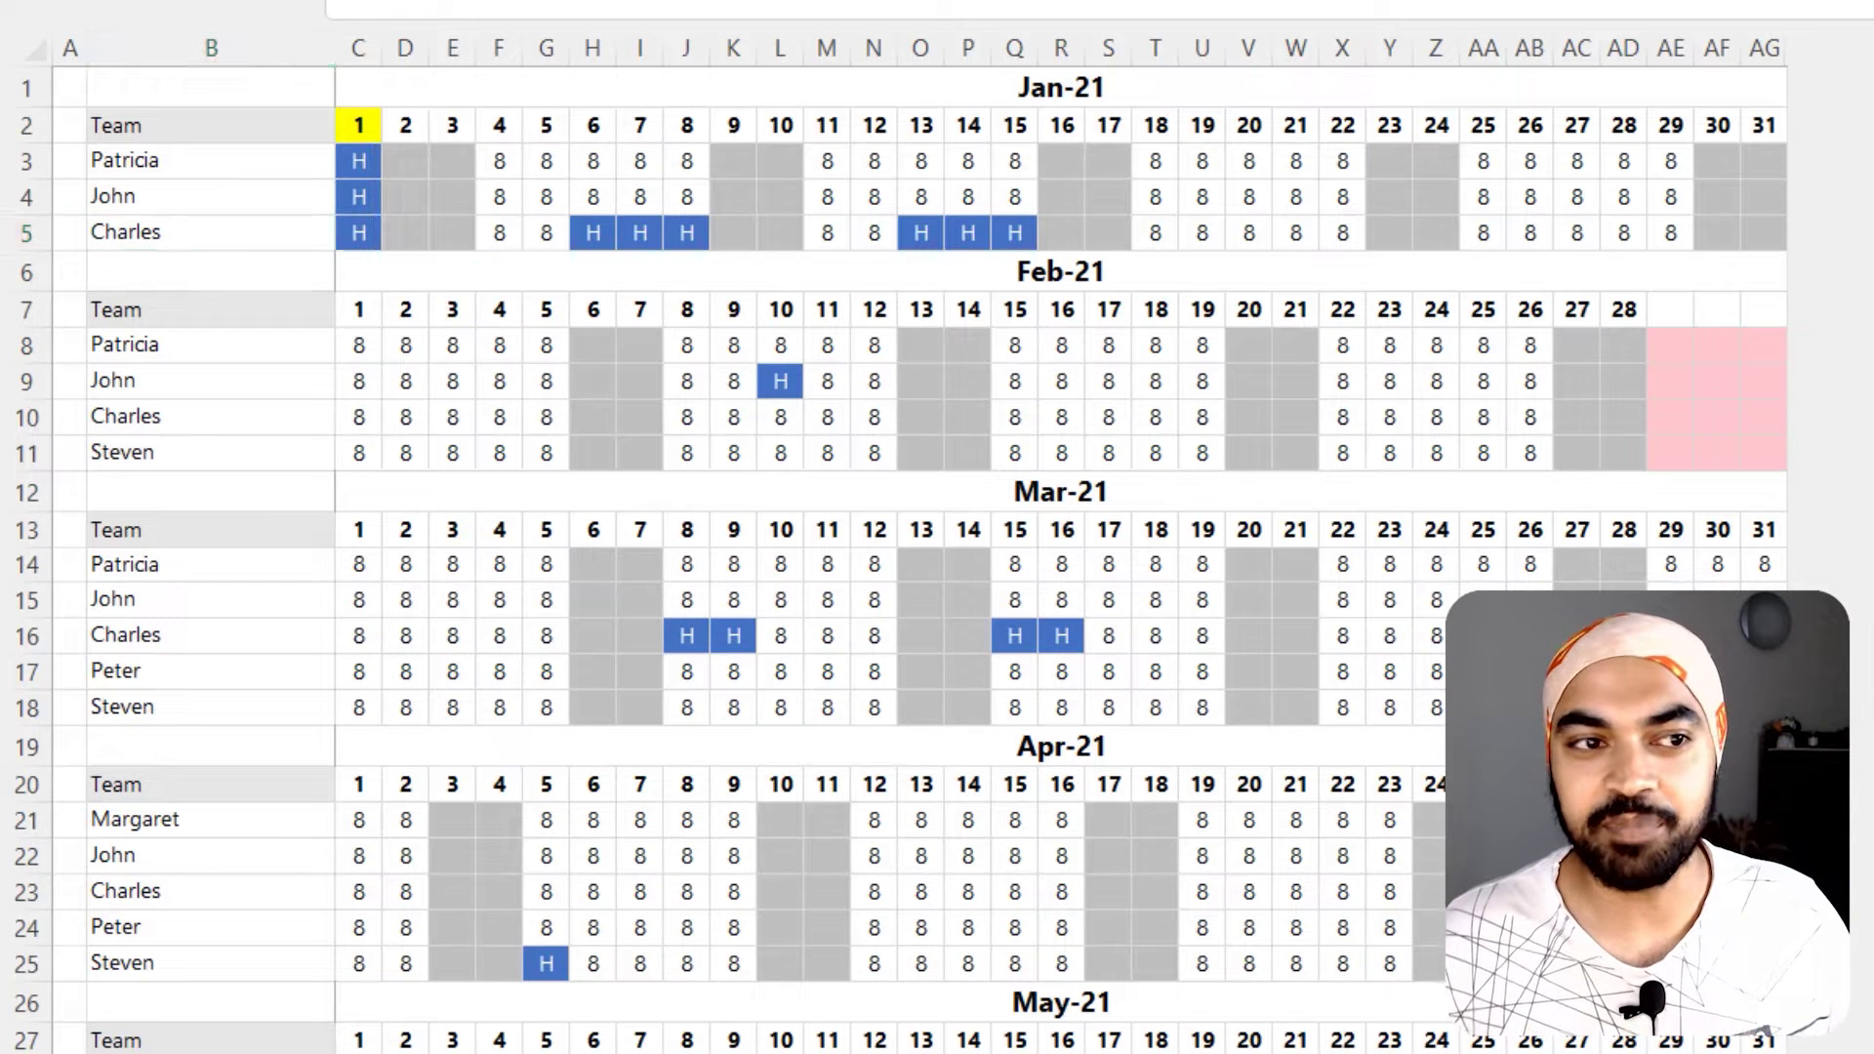
{"action": "left_click_drag", "start_coordinate": [475, 139], "coordinate": [518, 185]}
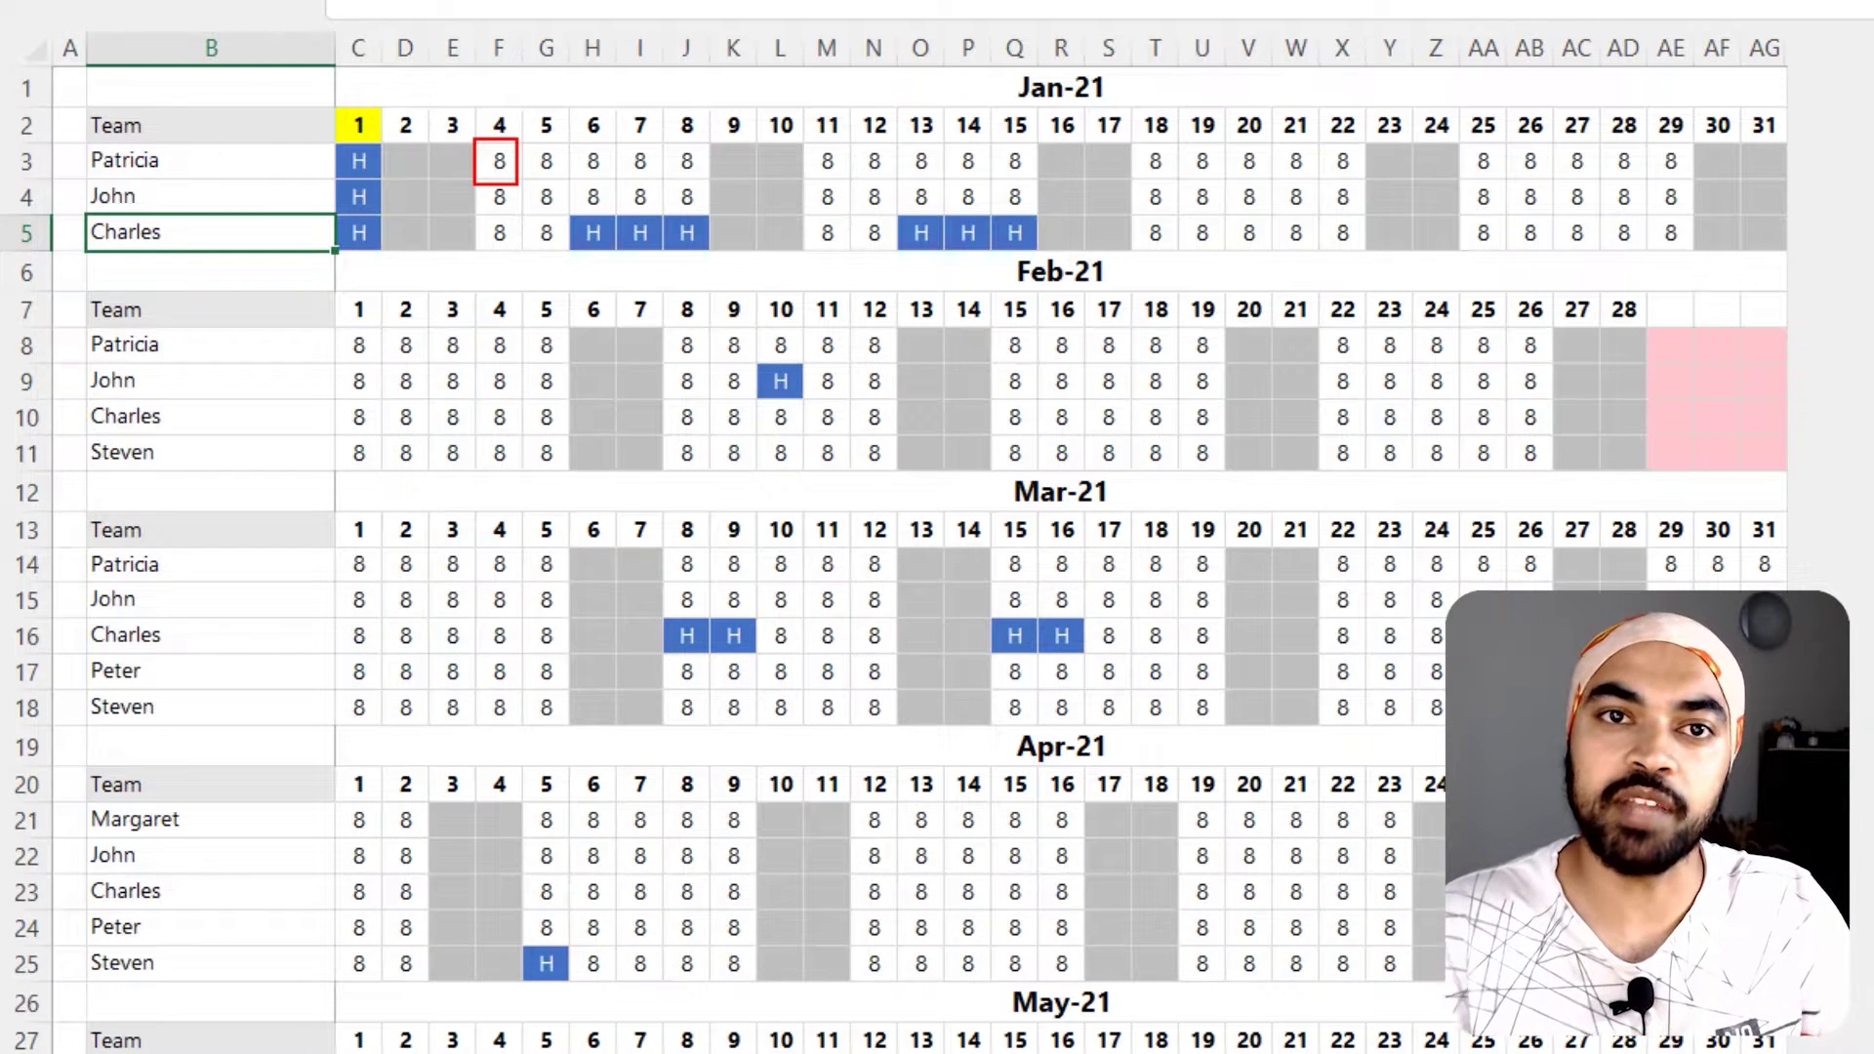
{"action": "key", "text": "Escape"}
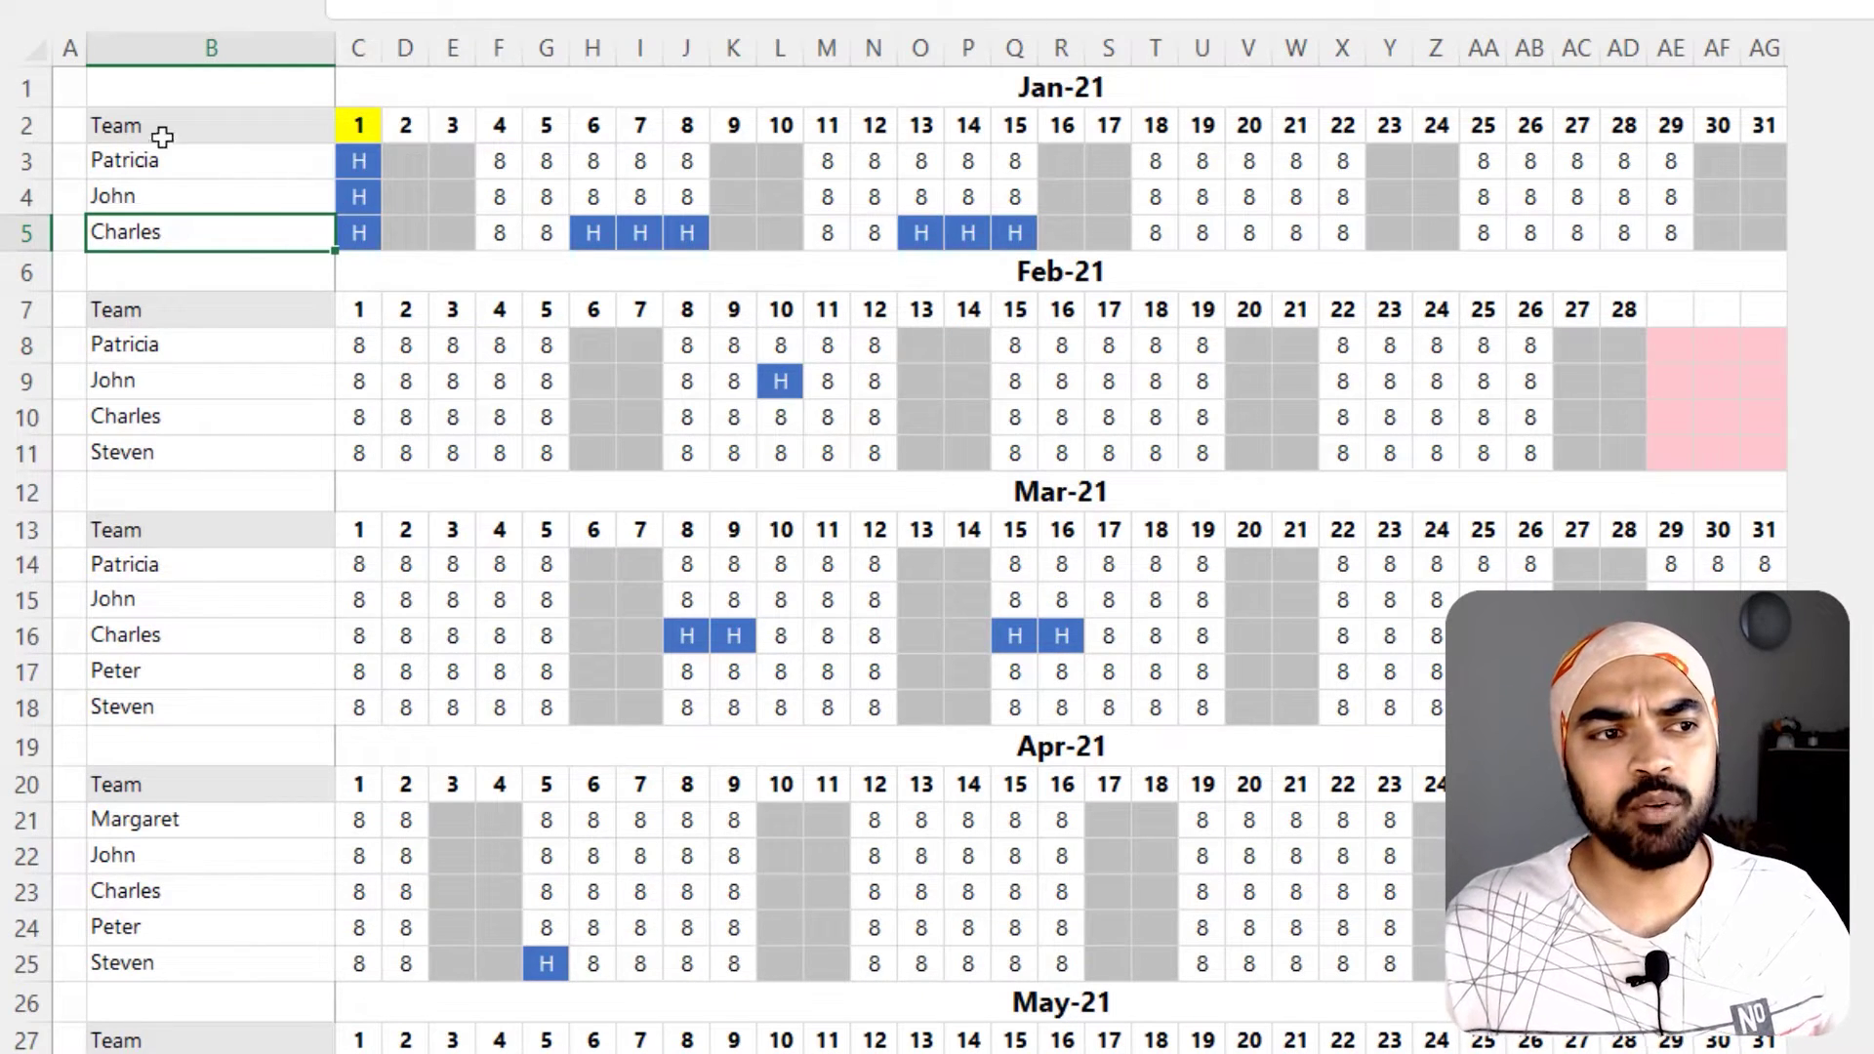
{"action": "mouse_move", "coordinate": [65, 87]}
{"action": "left_mouse_down"}
{"action": "mouse_move", "coordinate": [753, 188]}
{"action": "mouse_move", "coordinate": [1577, 255]}
{"action": "mouse_move", "coordinate": [1832, 256]}
{"action": "left_mouse_up"}
{"action": "mouse_move", "coordinate": [1043, 14]}
{"action": "left_mouse_down"}
{"action": "mouse_move", "coordinate": [1044, 80]}
{"action": "mouse_move", "coordinate": [1053, 64]}
{"action": "left_mouse_up"}
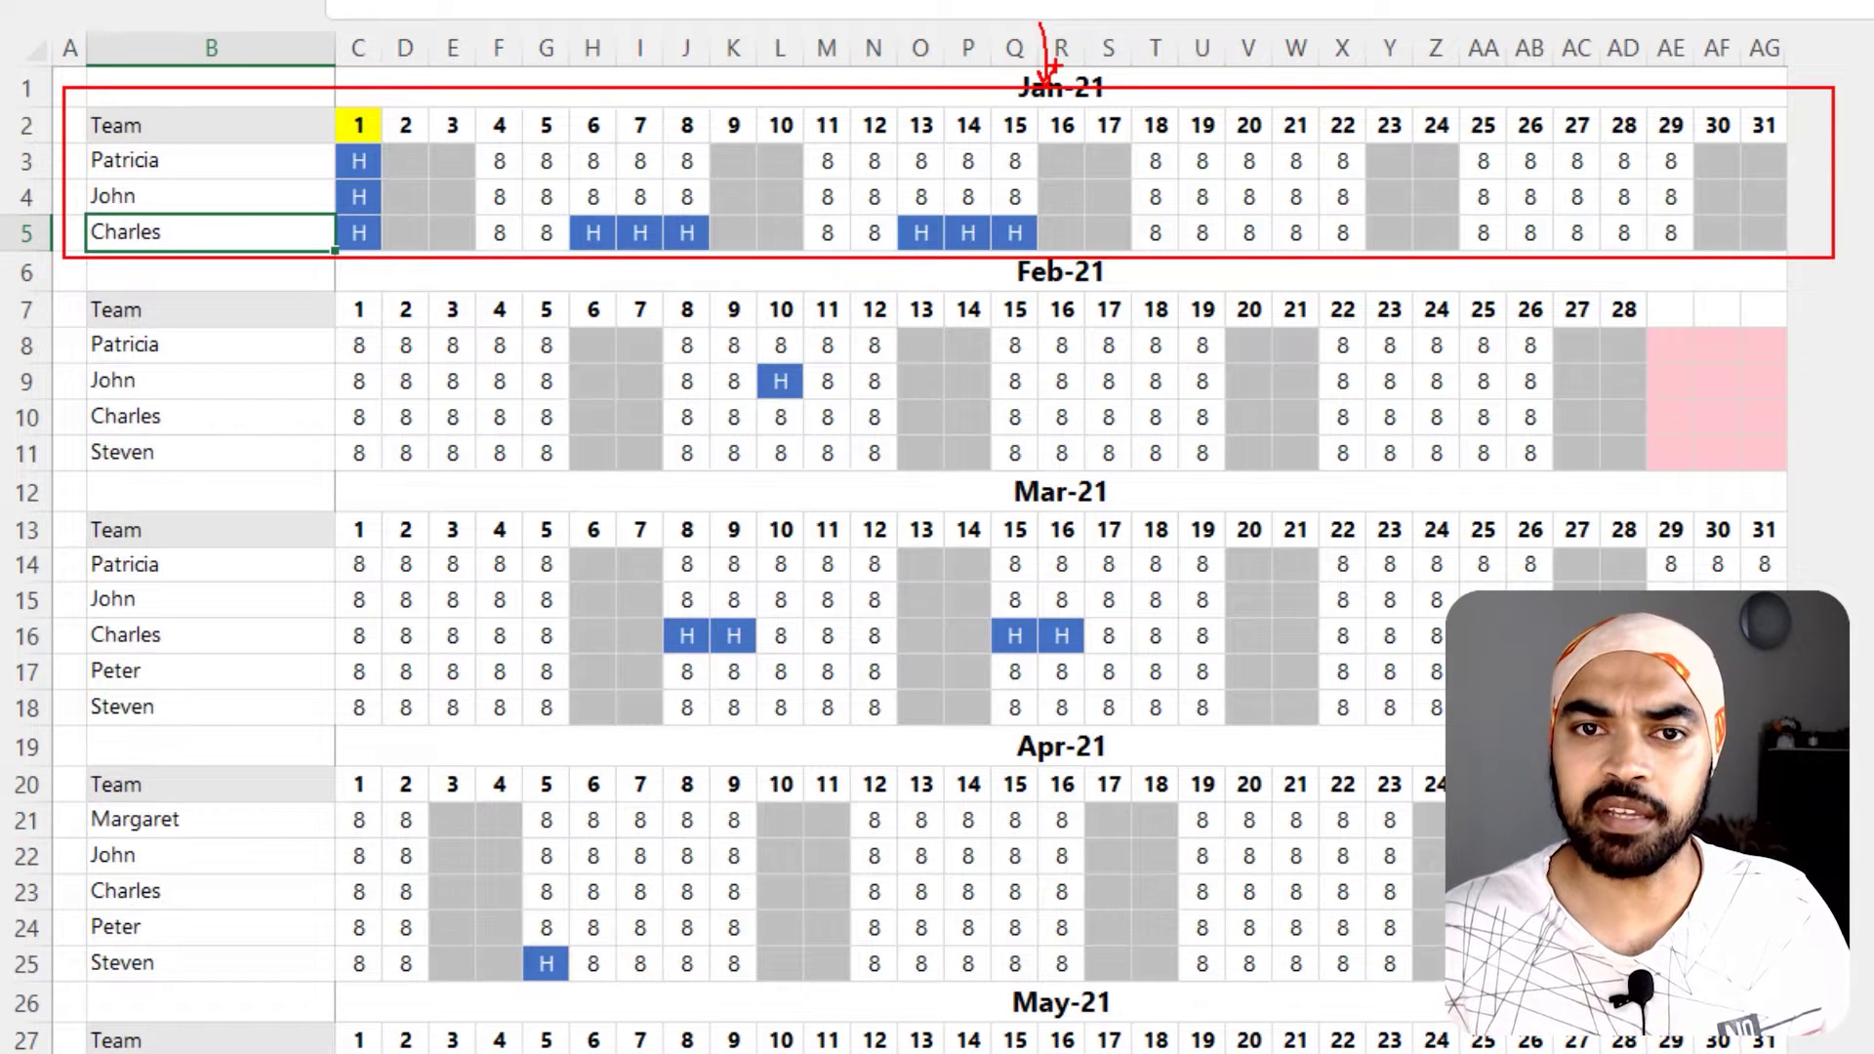
{"action": "key", "text": "Escape"}
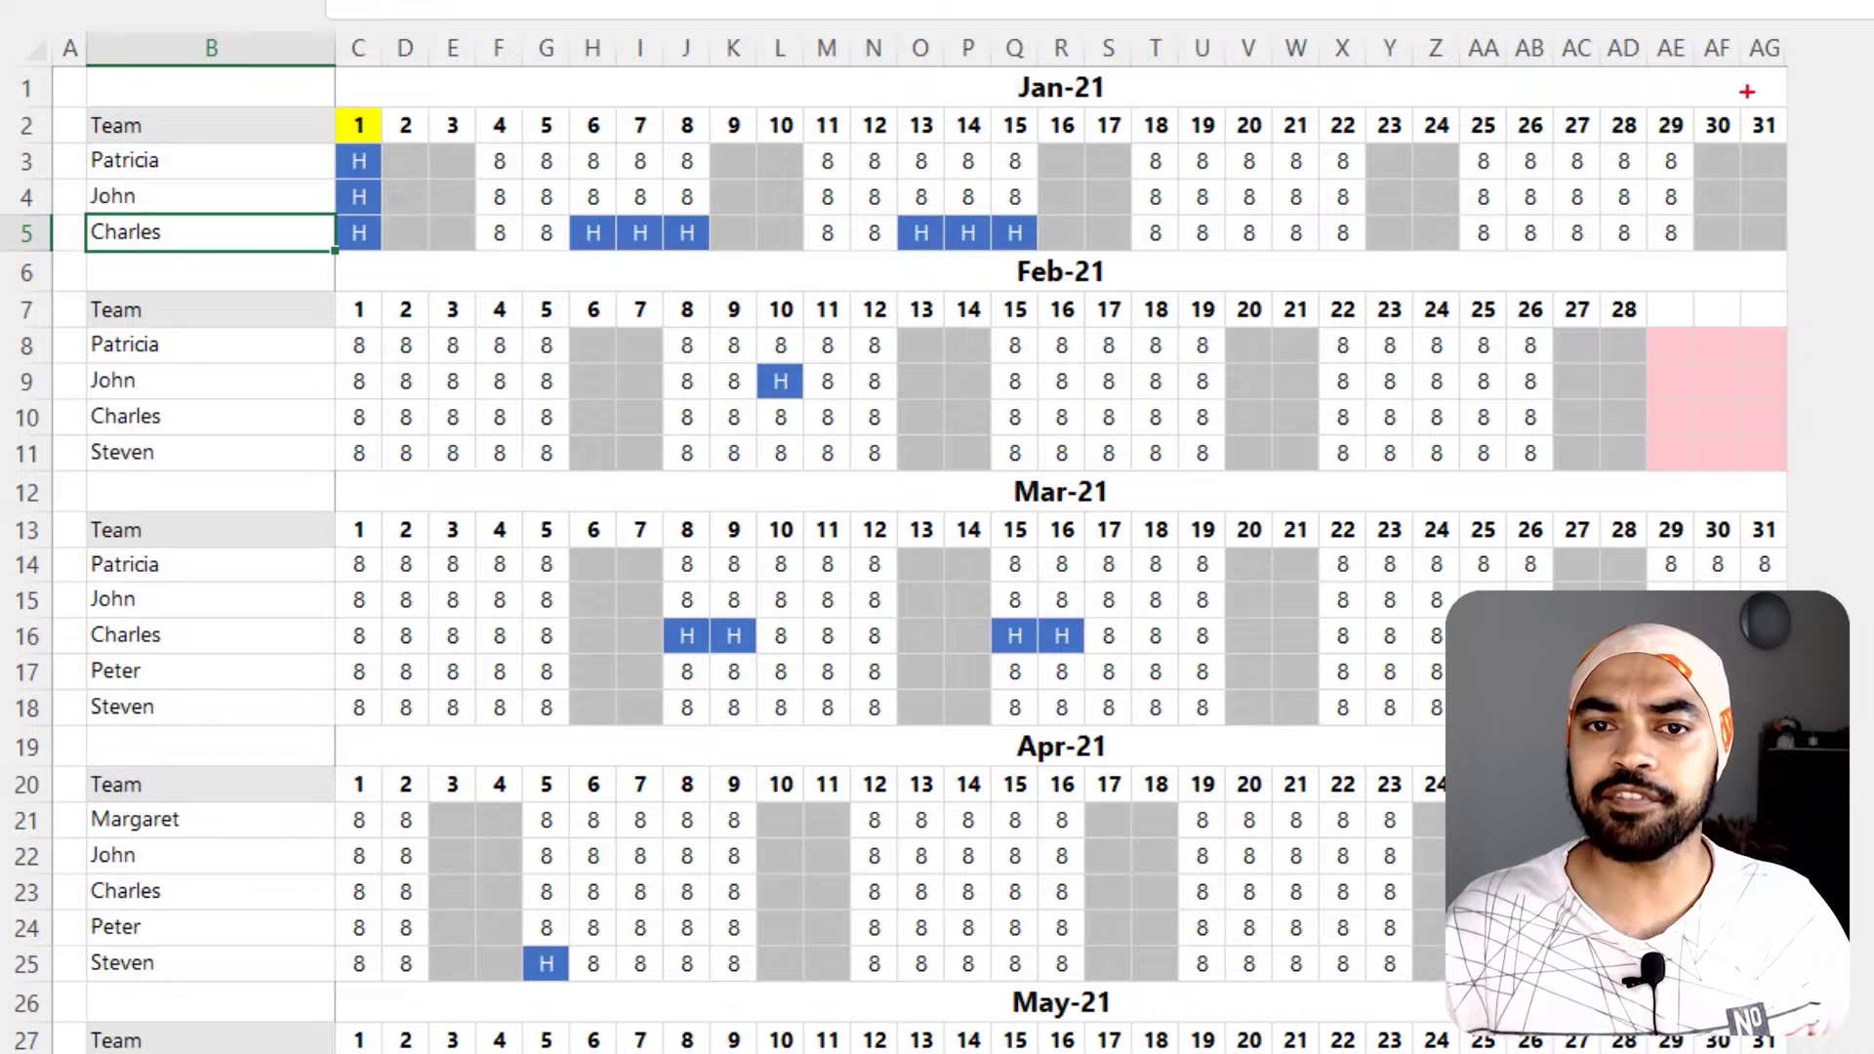
Highlight January's 30–31 headers, February's empty pink cells, and March's H, grey cells and 8
{"action": "mouse_move", "coordinate": [1774, 98]}
{"action": "left_mouse_down"}
{"action": "mouse_move", "coordinate": [1686, 101]}
{"action": "mouse_move", "coordinate": [1803, 115]}
{"action": "left_mouse_up"}
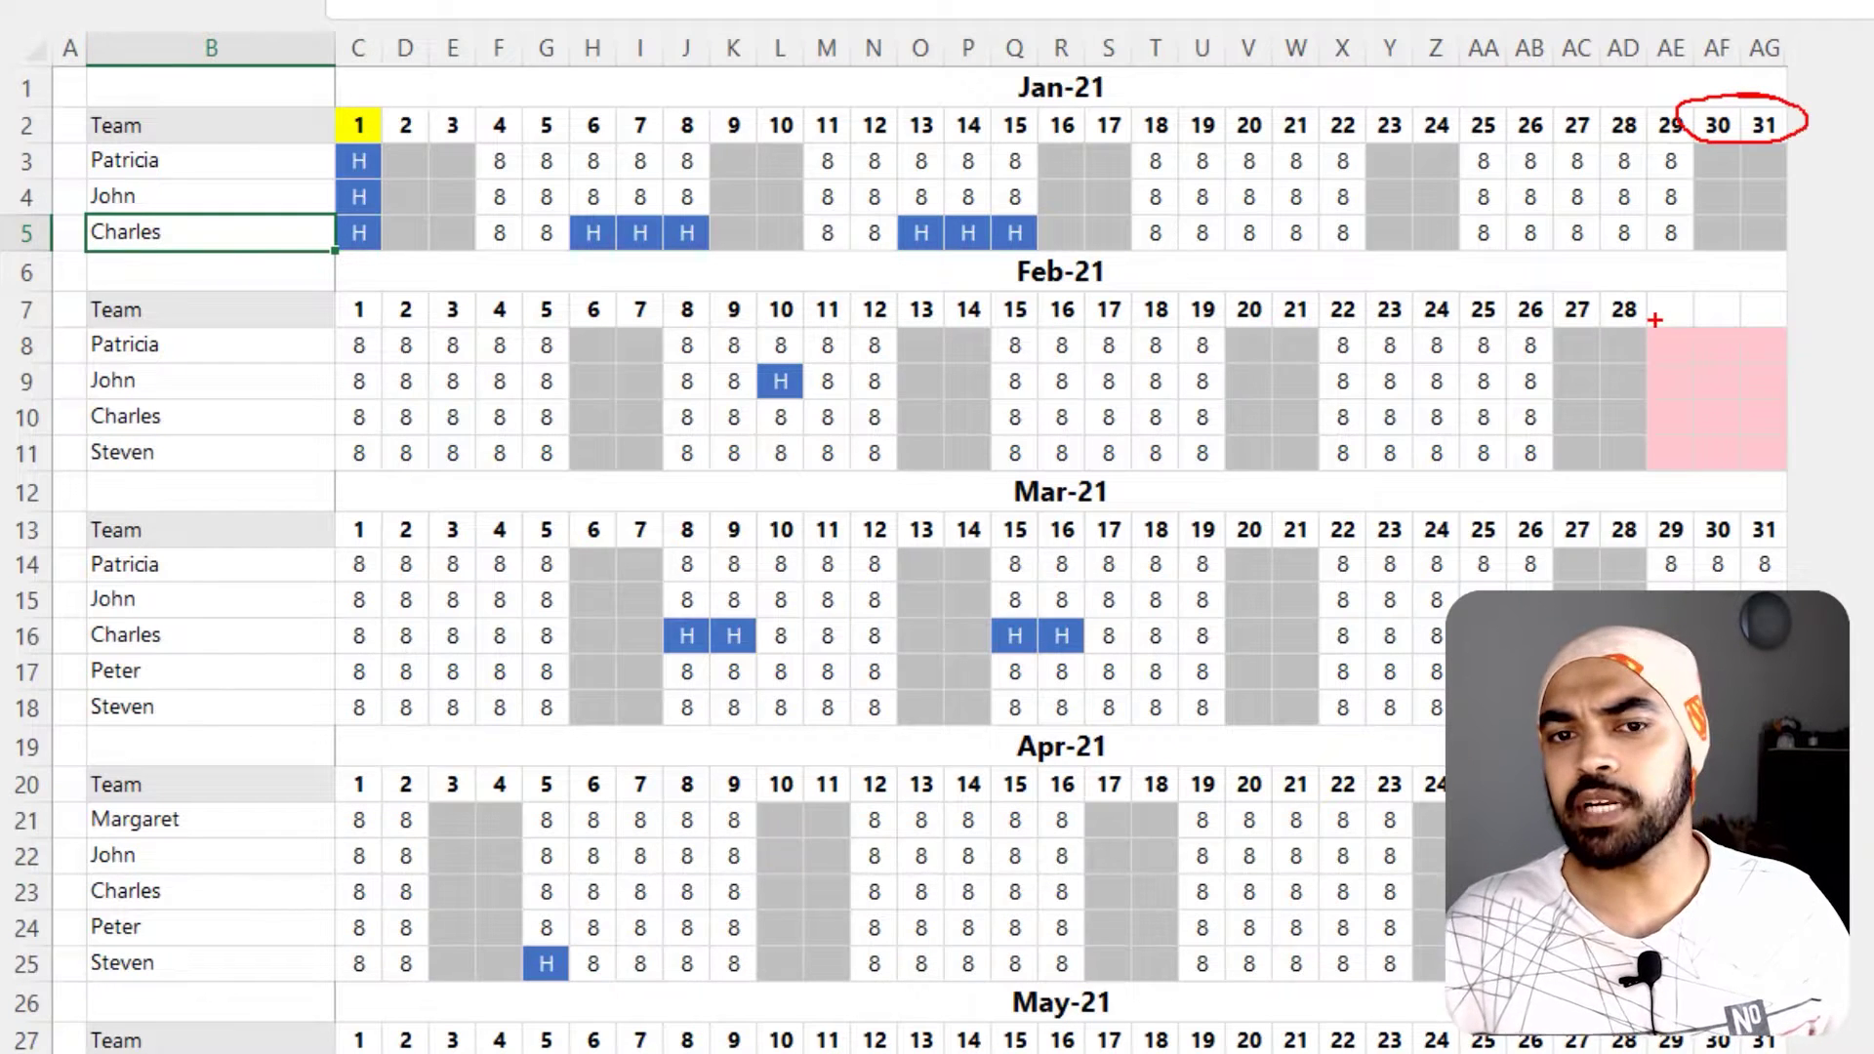
{"action": "left_click_drag", "start_coordinate": [1643, 328], "coordinate": [1792, 479]}
{"action": "mouse_move", "coordinate": [1719, 271]}
{"action": "left_mouse_down"}
{"action": "mouse_move", "coordinate": [1718, 297]}
{"action": "mouse_move", "coordinate": [1732, 291]}
{"action": "left_mouse_up"}
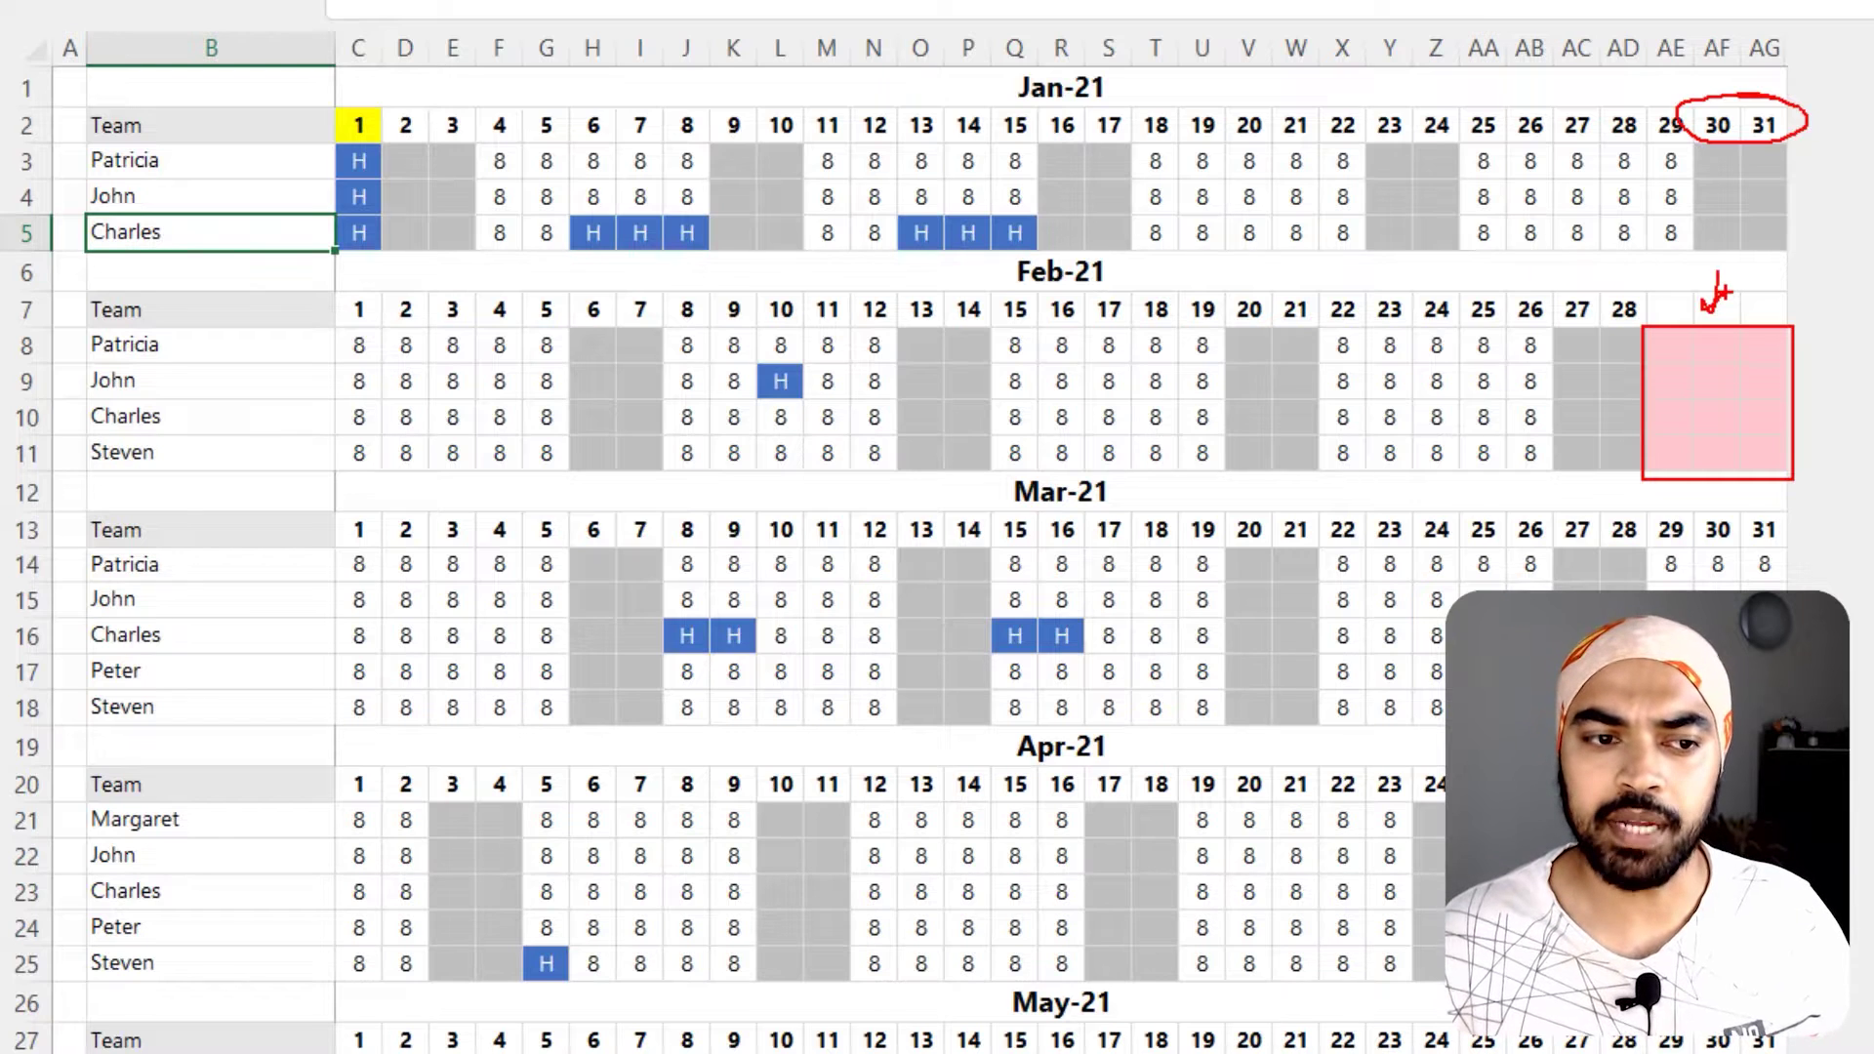
{"action": "key", "text": "e"}
{"action": "left_click_drag", "start_coordinate": [661, 611], "coordinate": [710, 654]}
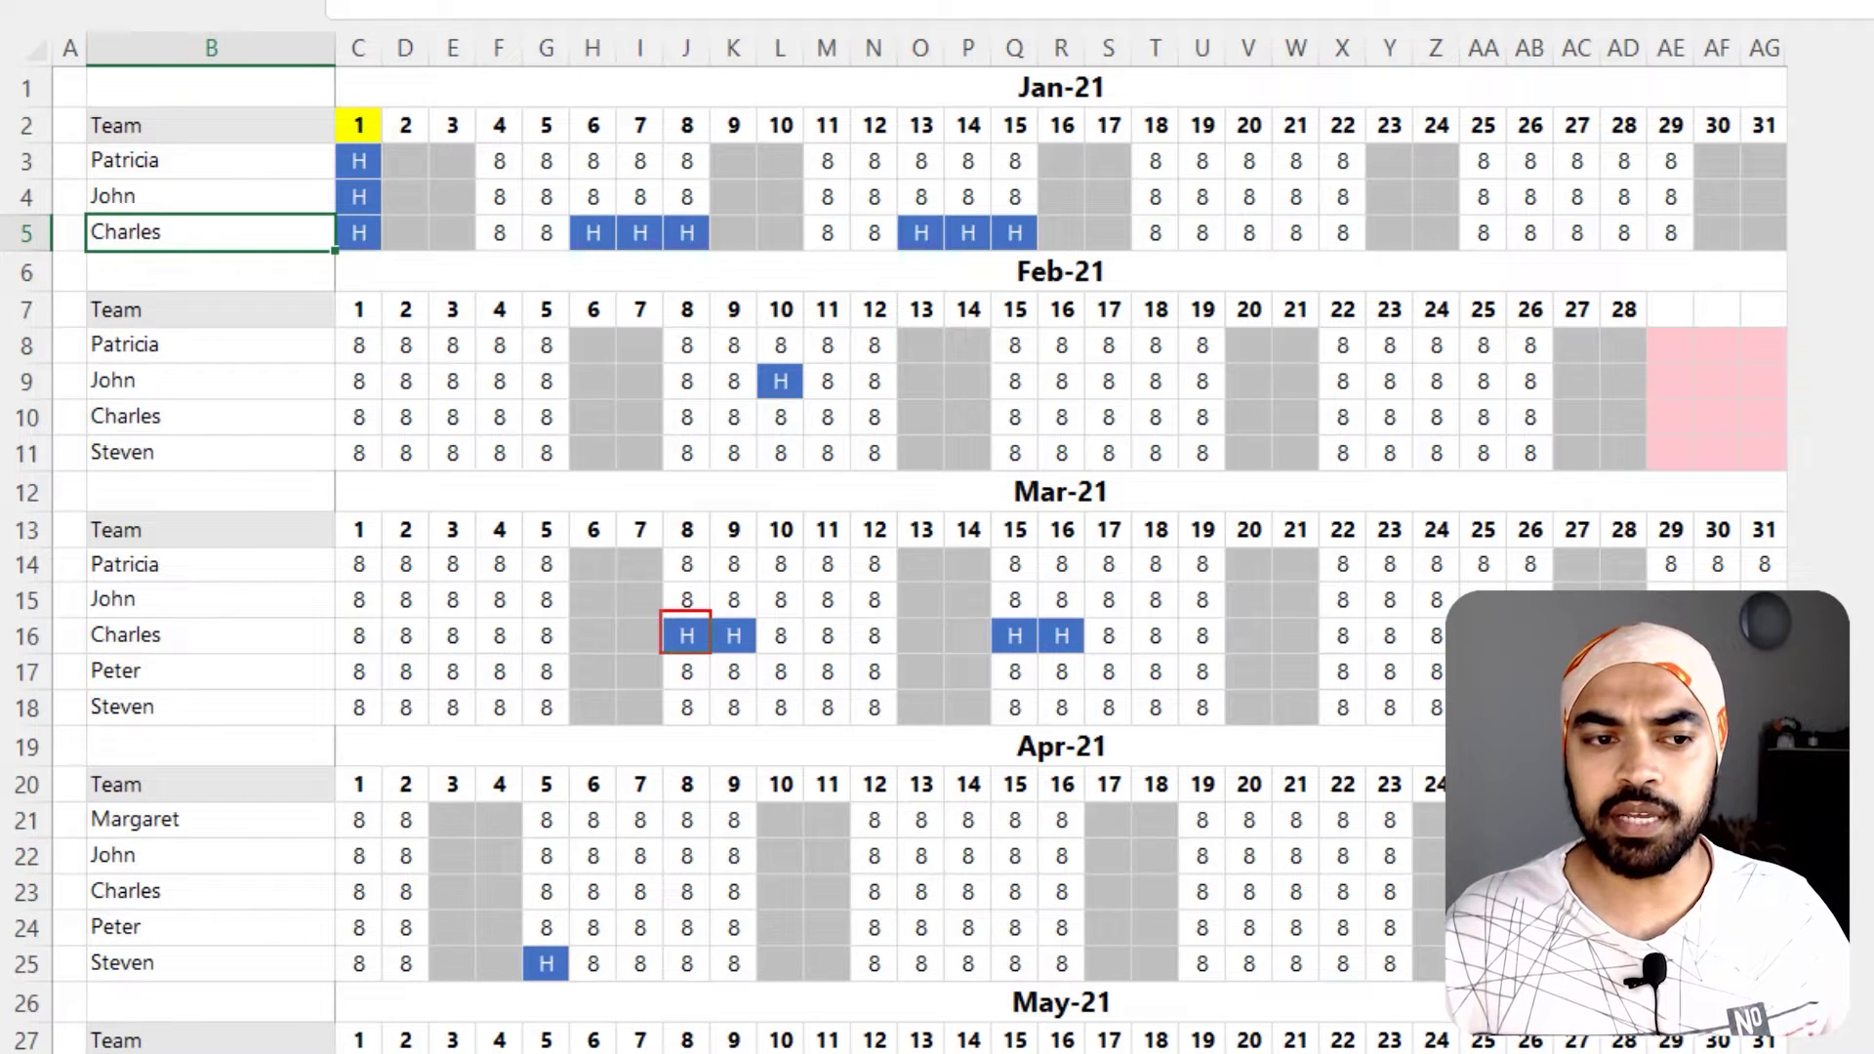
{"action": "mouse_move", "coordinate": [569, 545]}
{"action": "left_mouse_down"}
{"action": "mouse_move", "coordinate": [622, 597]}
{"action": "mouse_move", "coordinate": [665, 722]}
{"action": "left_mouse_up"}
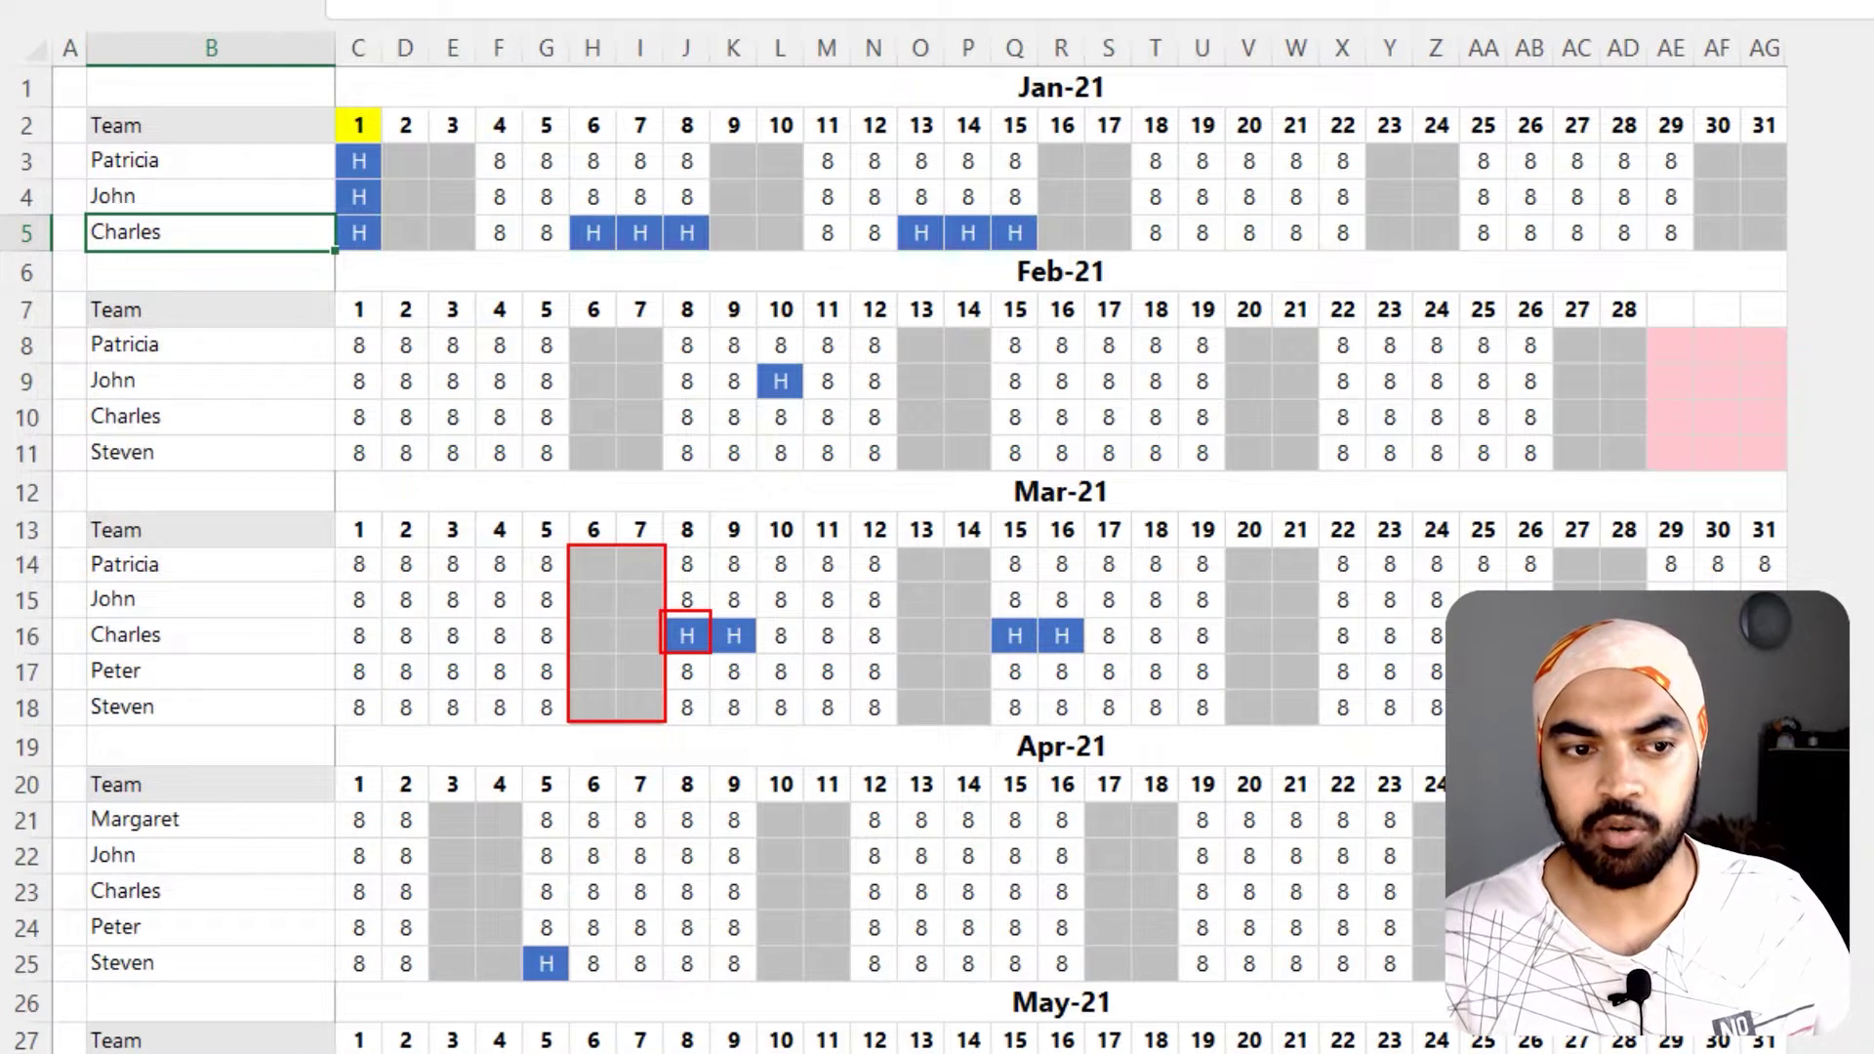
{"action": "left_click_drag", "start_coordinate": [339, 580], "coordinate": [378, 619]}
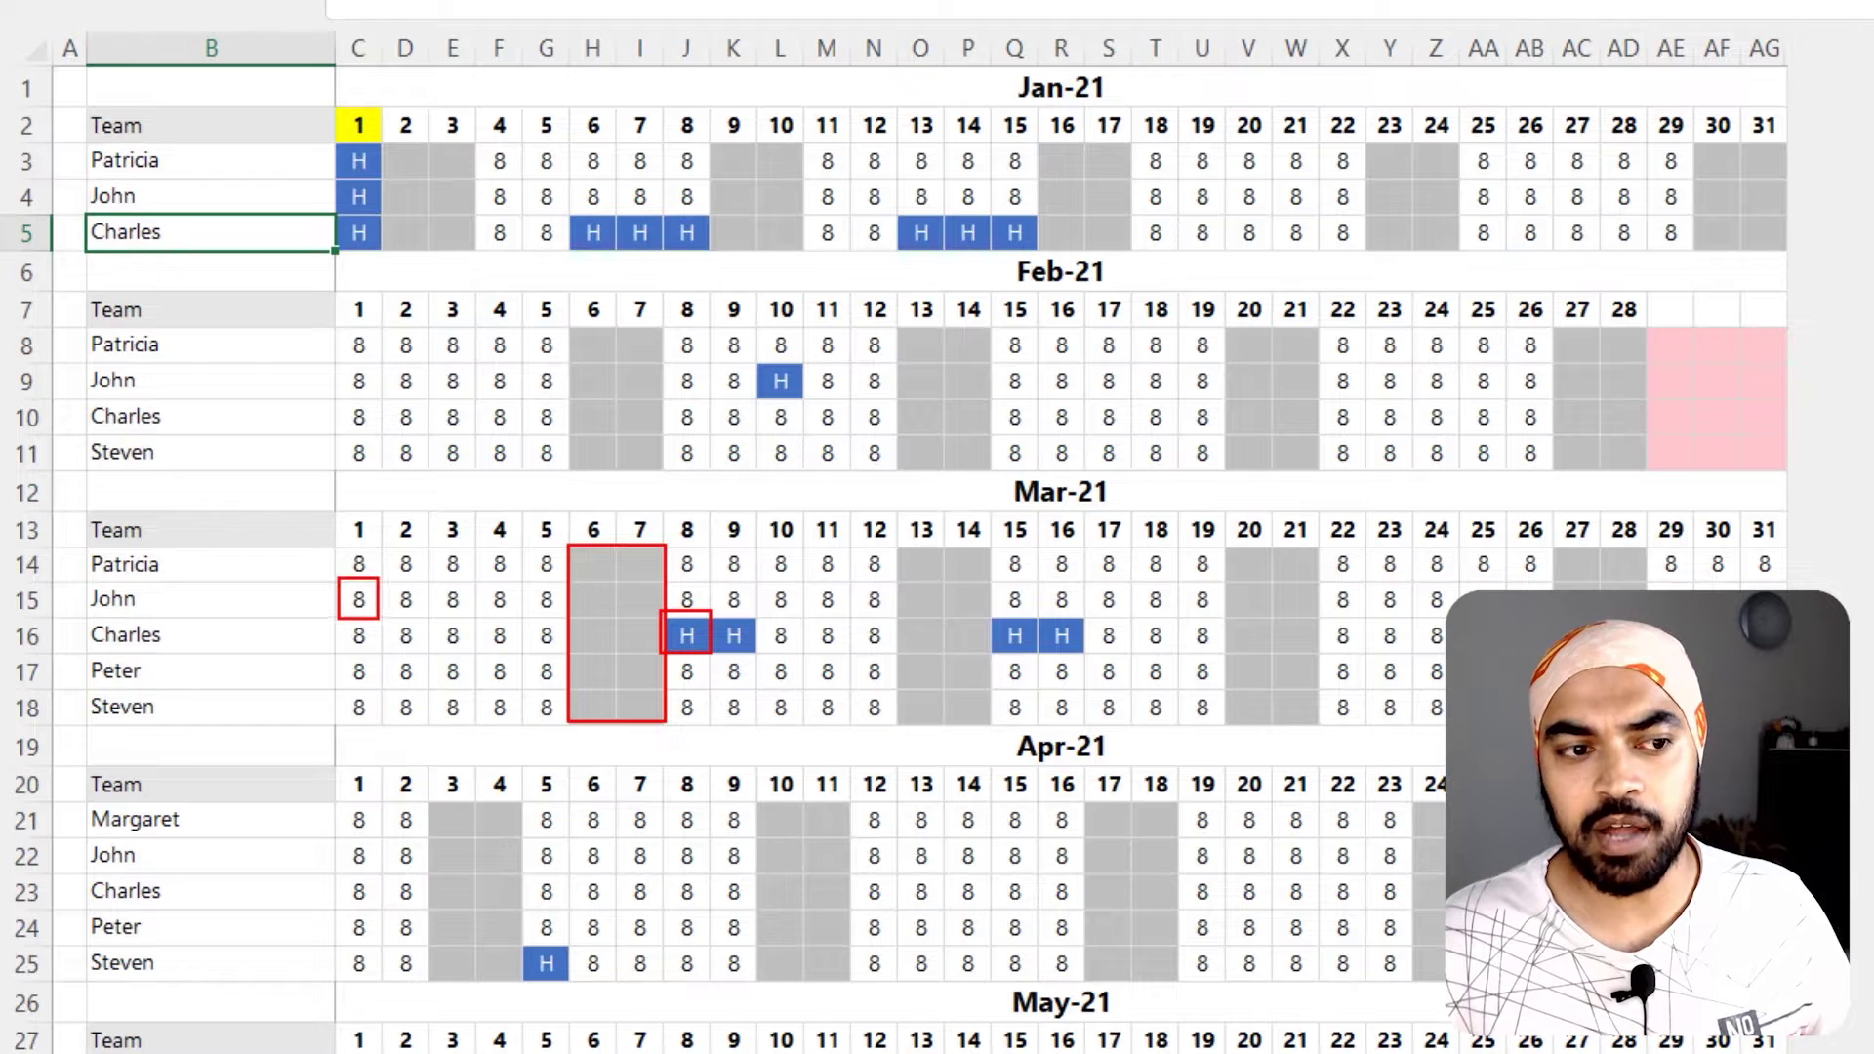
{"action": "key", "text": "Escape"}
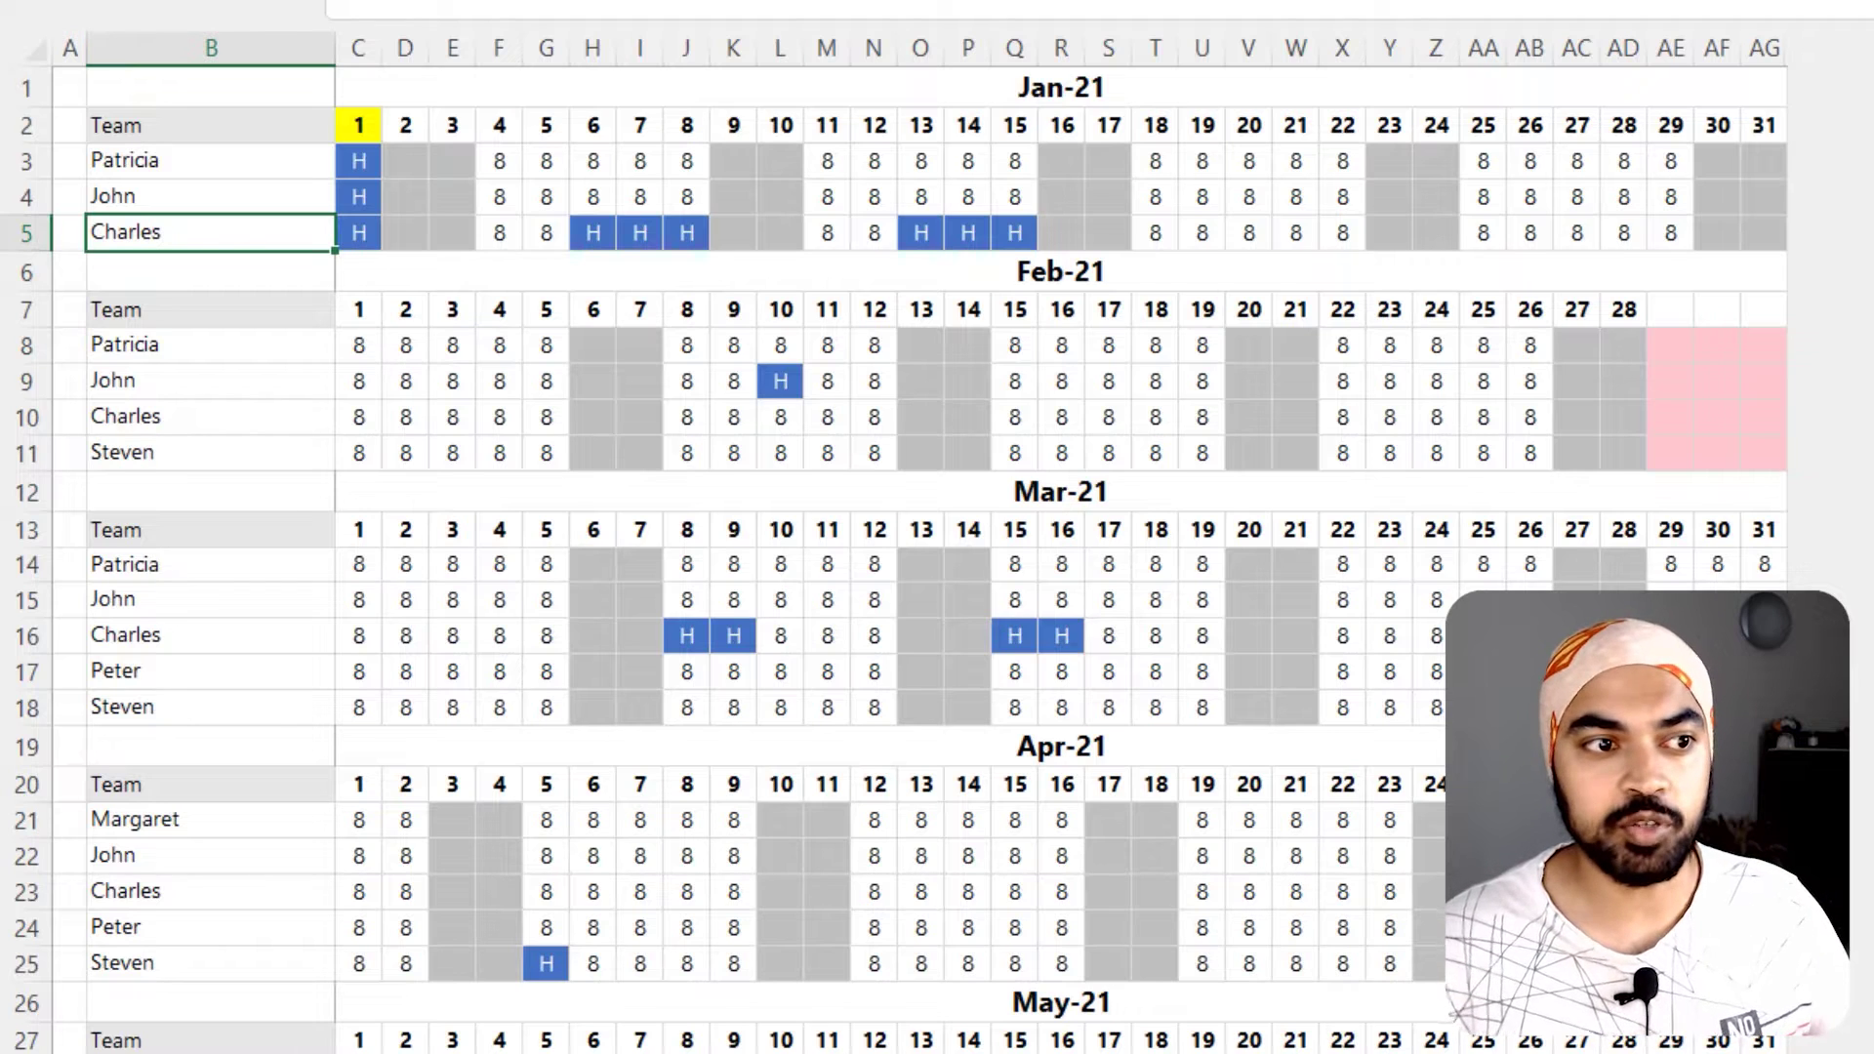
Outline the January to May team name lists, then go to the Goal sheet
{"action": "left_click_drag", "start_coordinate": [76, 142], "coordinate": [220, 245]}
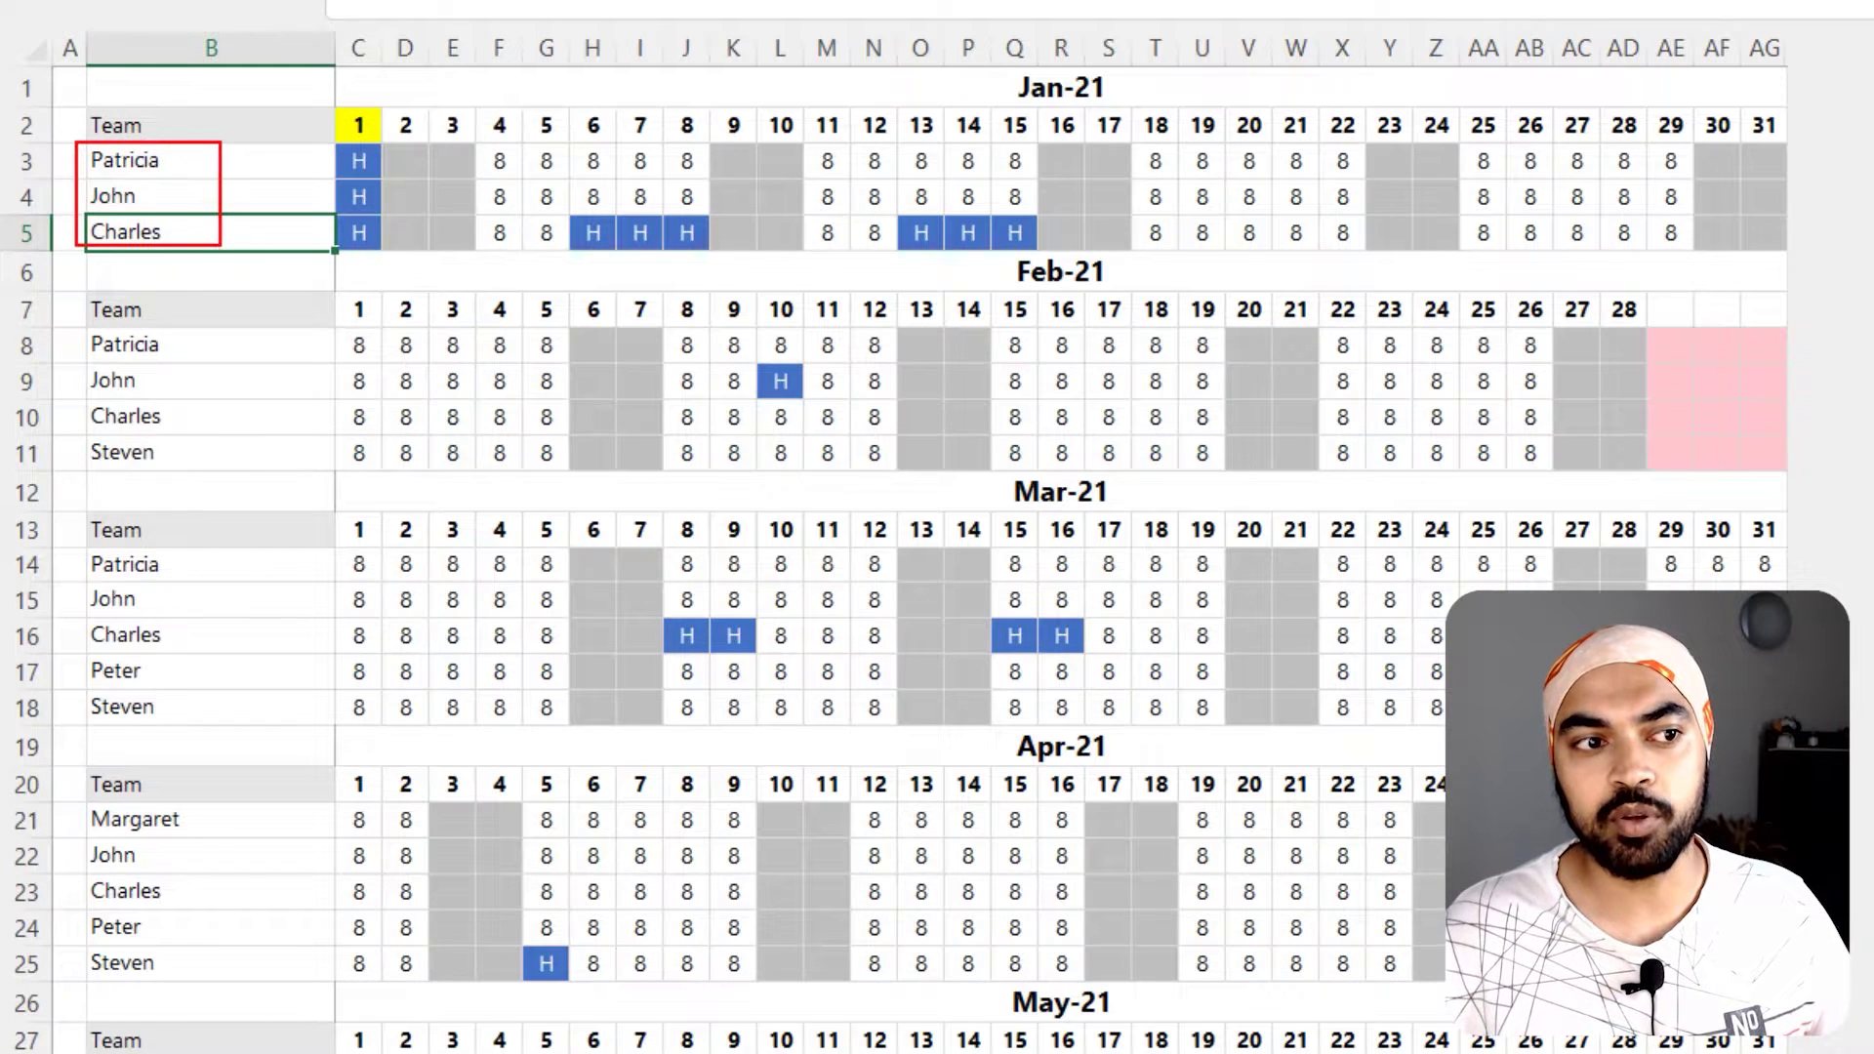
{"action": "left_click_drag", "start_coordinate": [69, 322], "coordinate": [220, 455]}
{"action": "left_click_drag", "start_coordinate": [54, 549], "coordinate": [225, 727]}
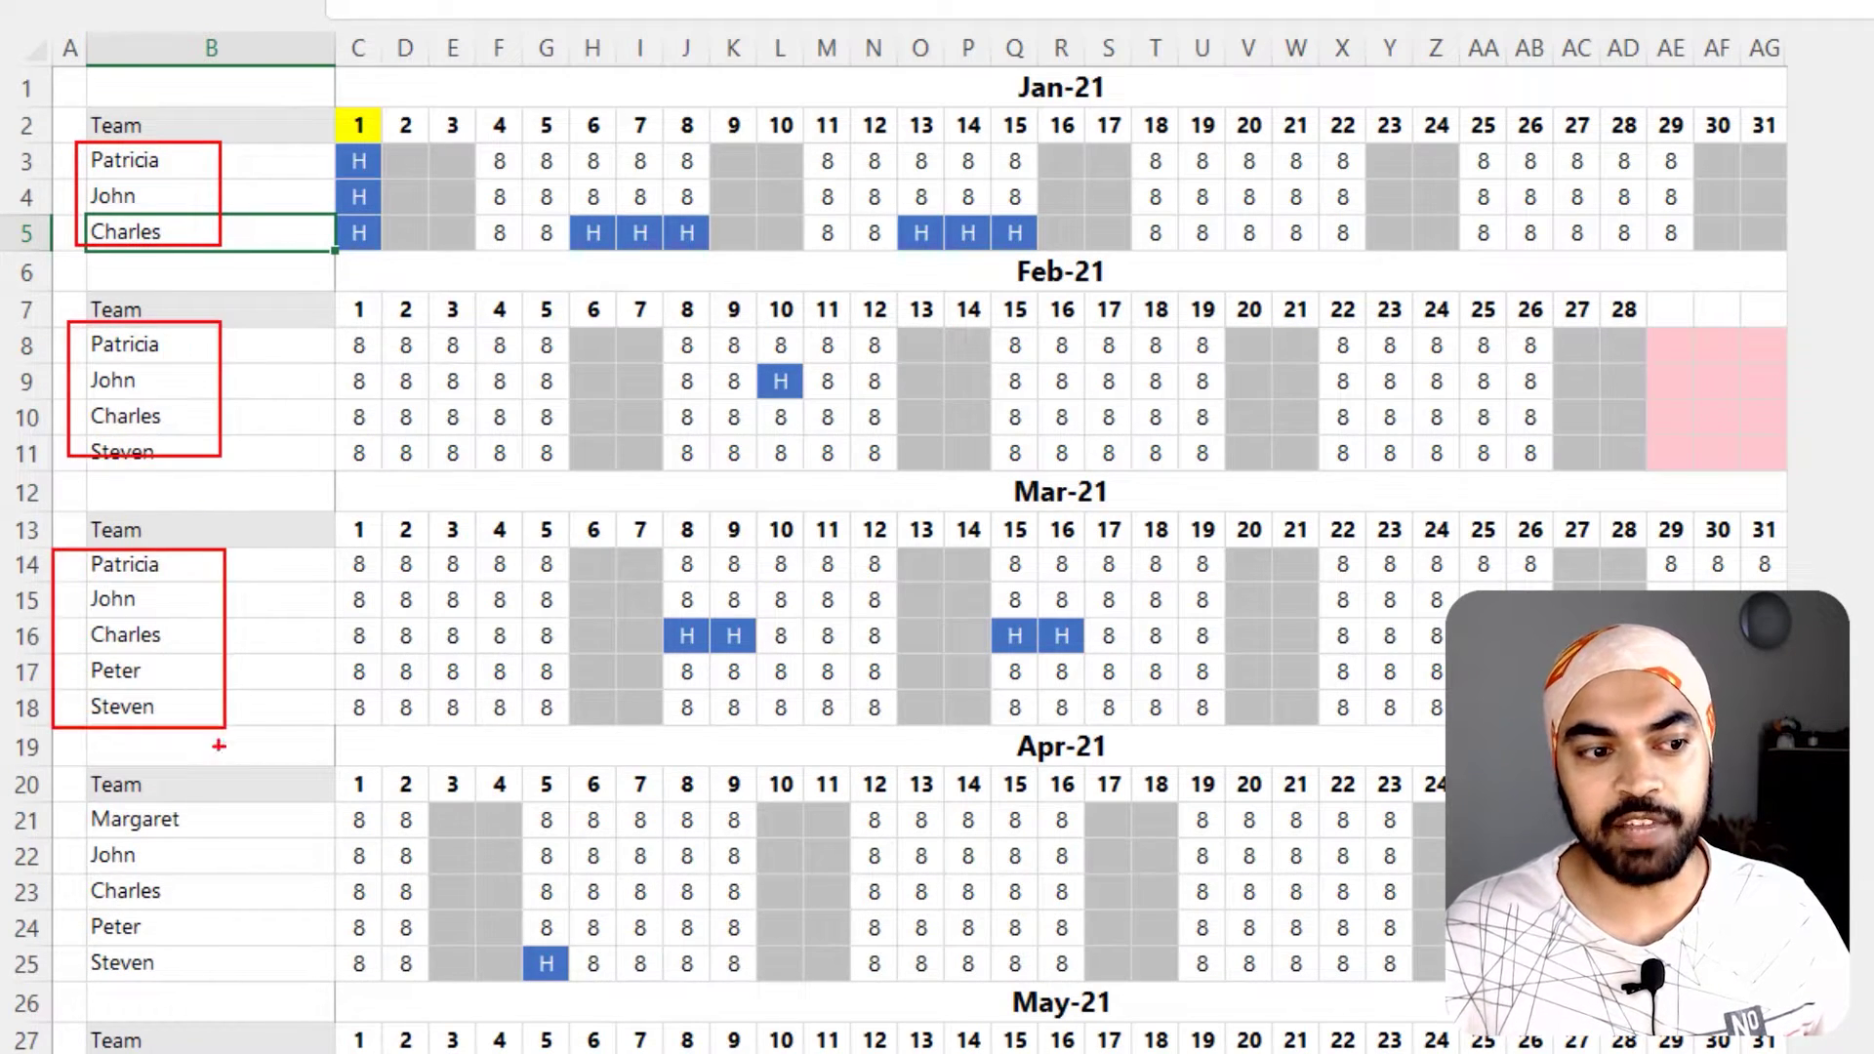
{"action": "left_click_drag", "start_coordinate": [52, 800], "coordinate": [222, 973]}
{"action": "left_click_drag", "start_coordinate": [87, 674], "coordinate": [258, 882]}
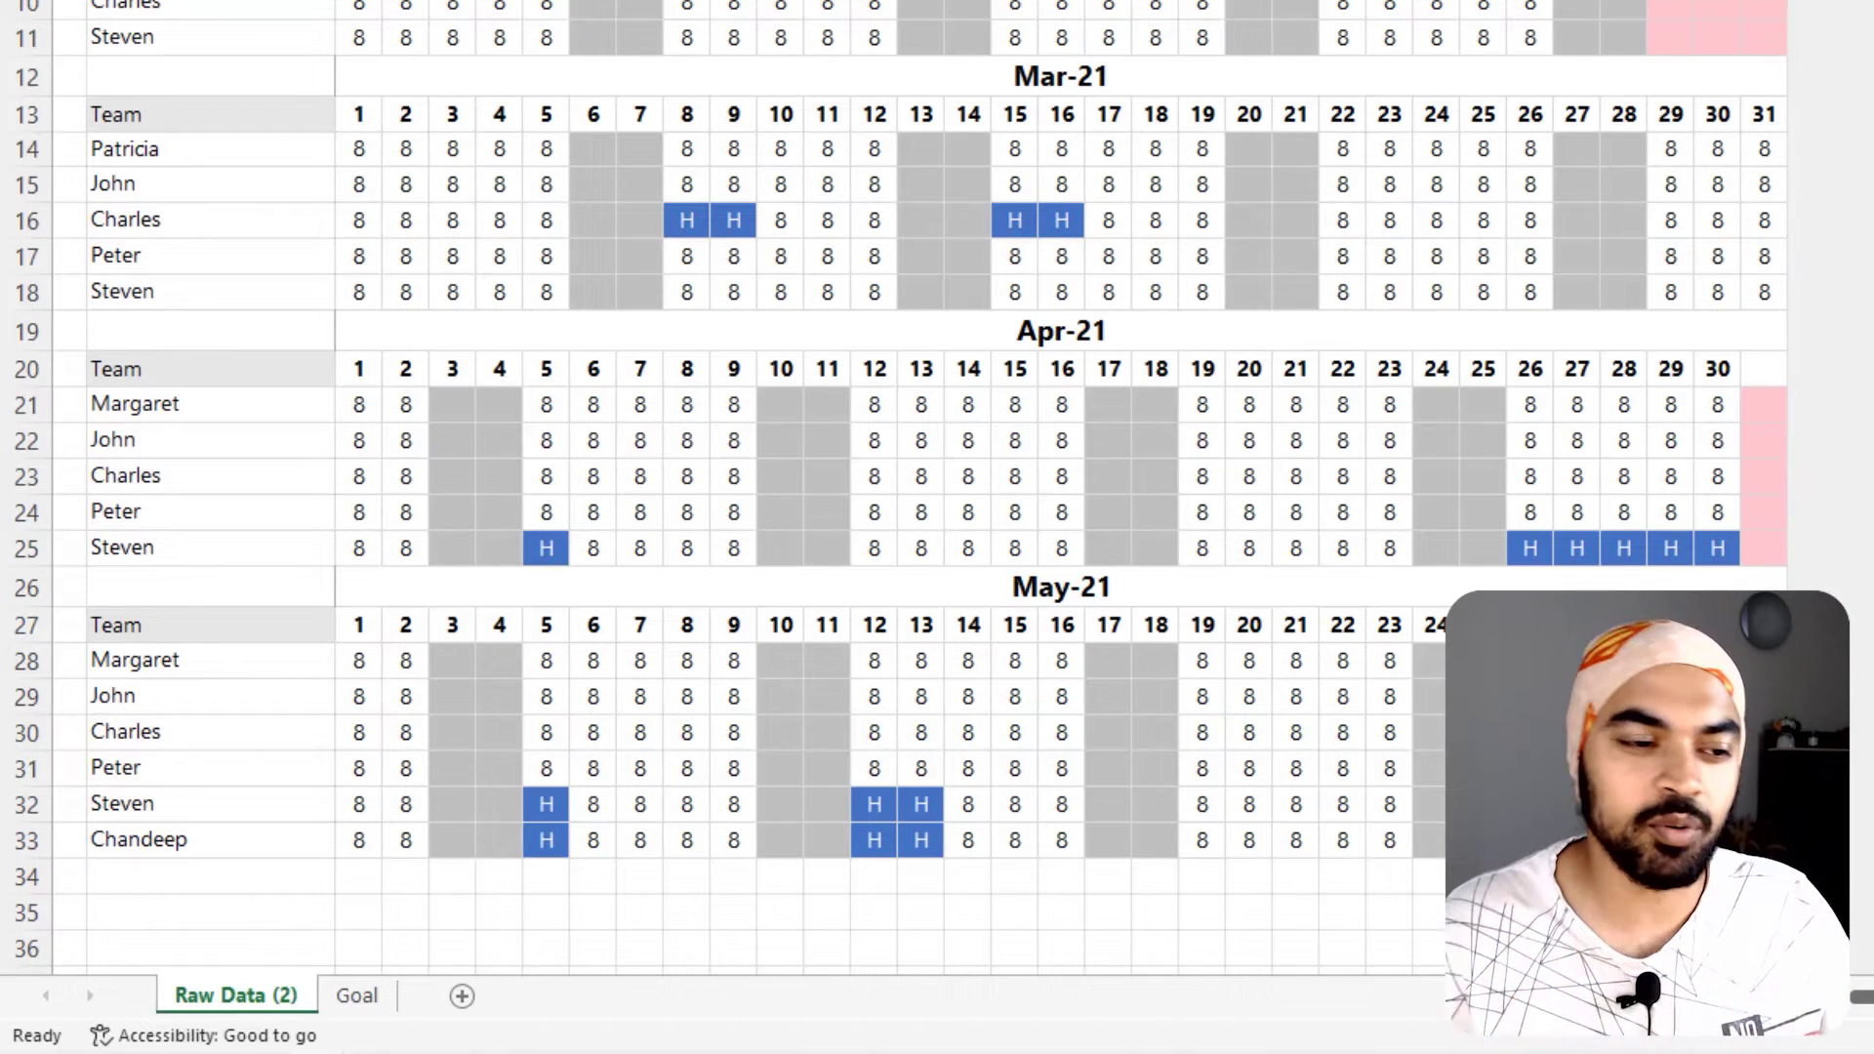
{"action": "left_click", "coordinate": [357, 994]}
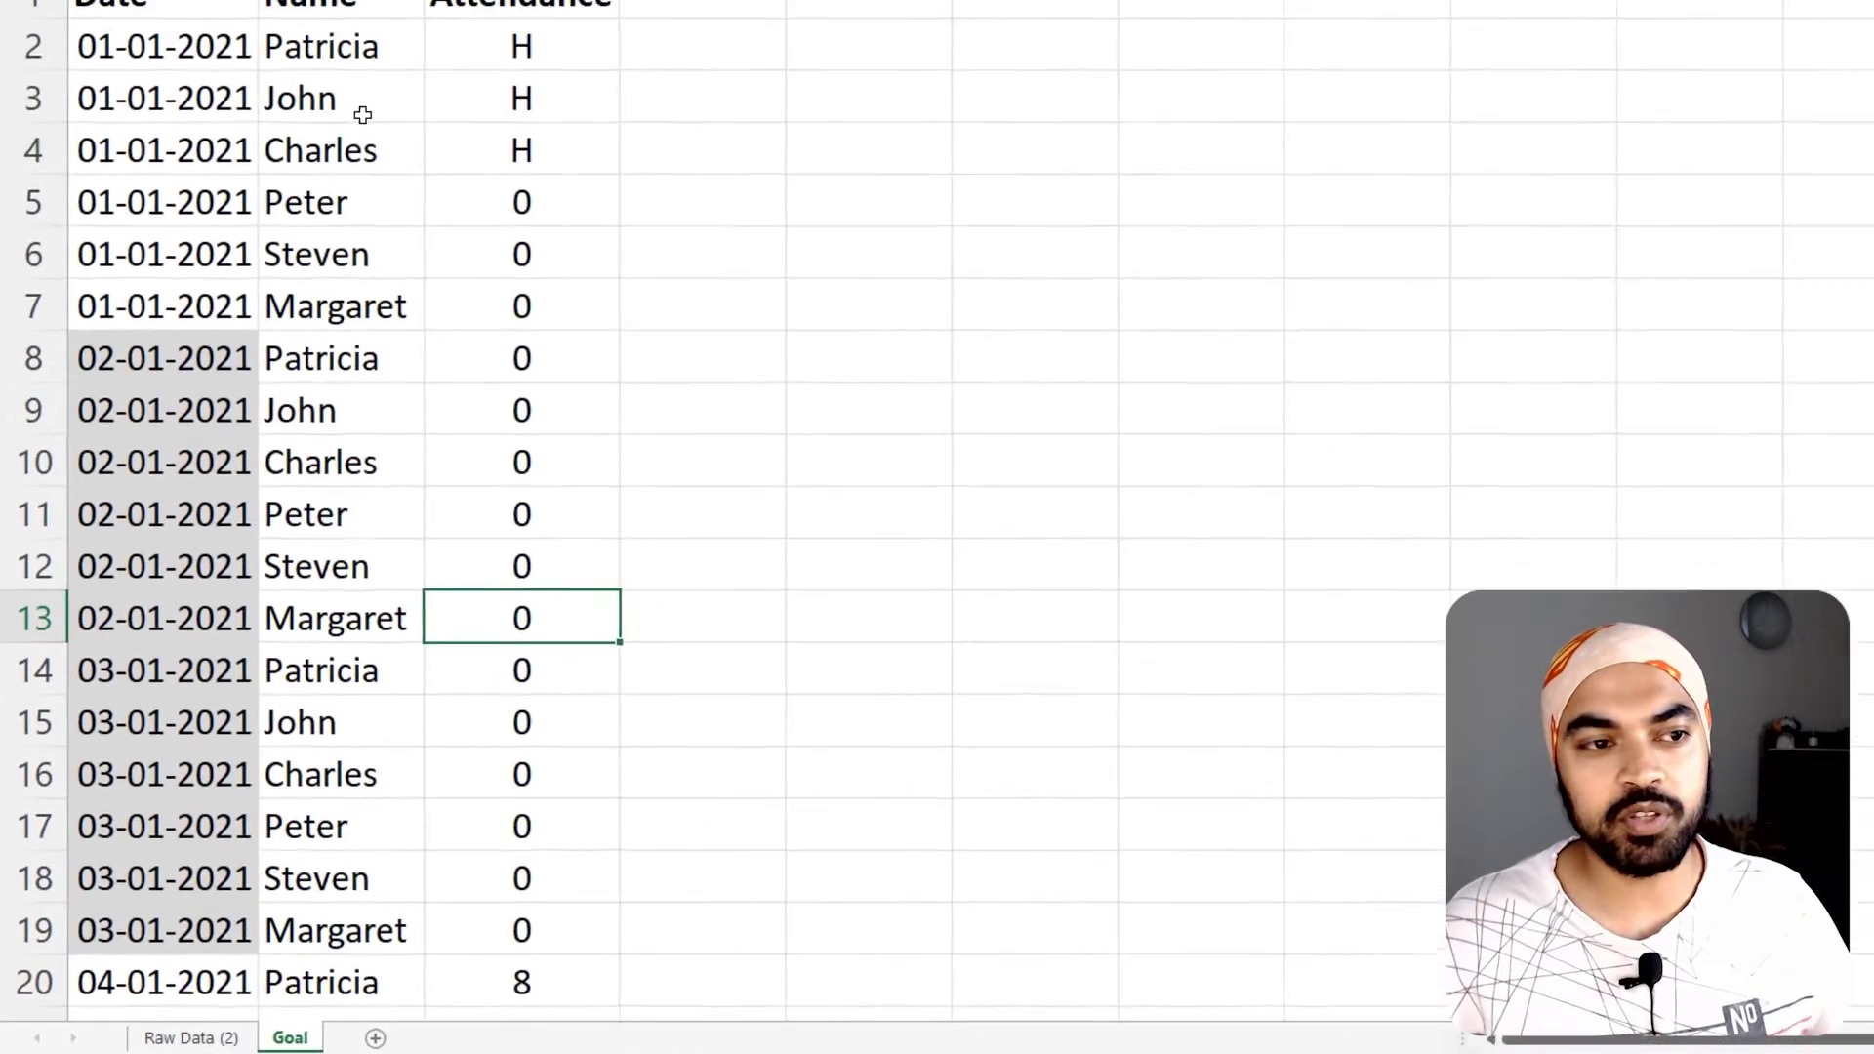
Mark the Goal dates in A2:A5, names in B2:B6, and H, 0, 8 attendance values, then return to Raw Data (2)
{"action": "left_click", "coordinate": [362, 115]}
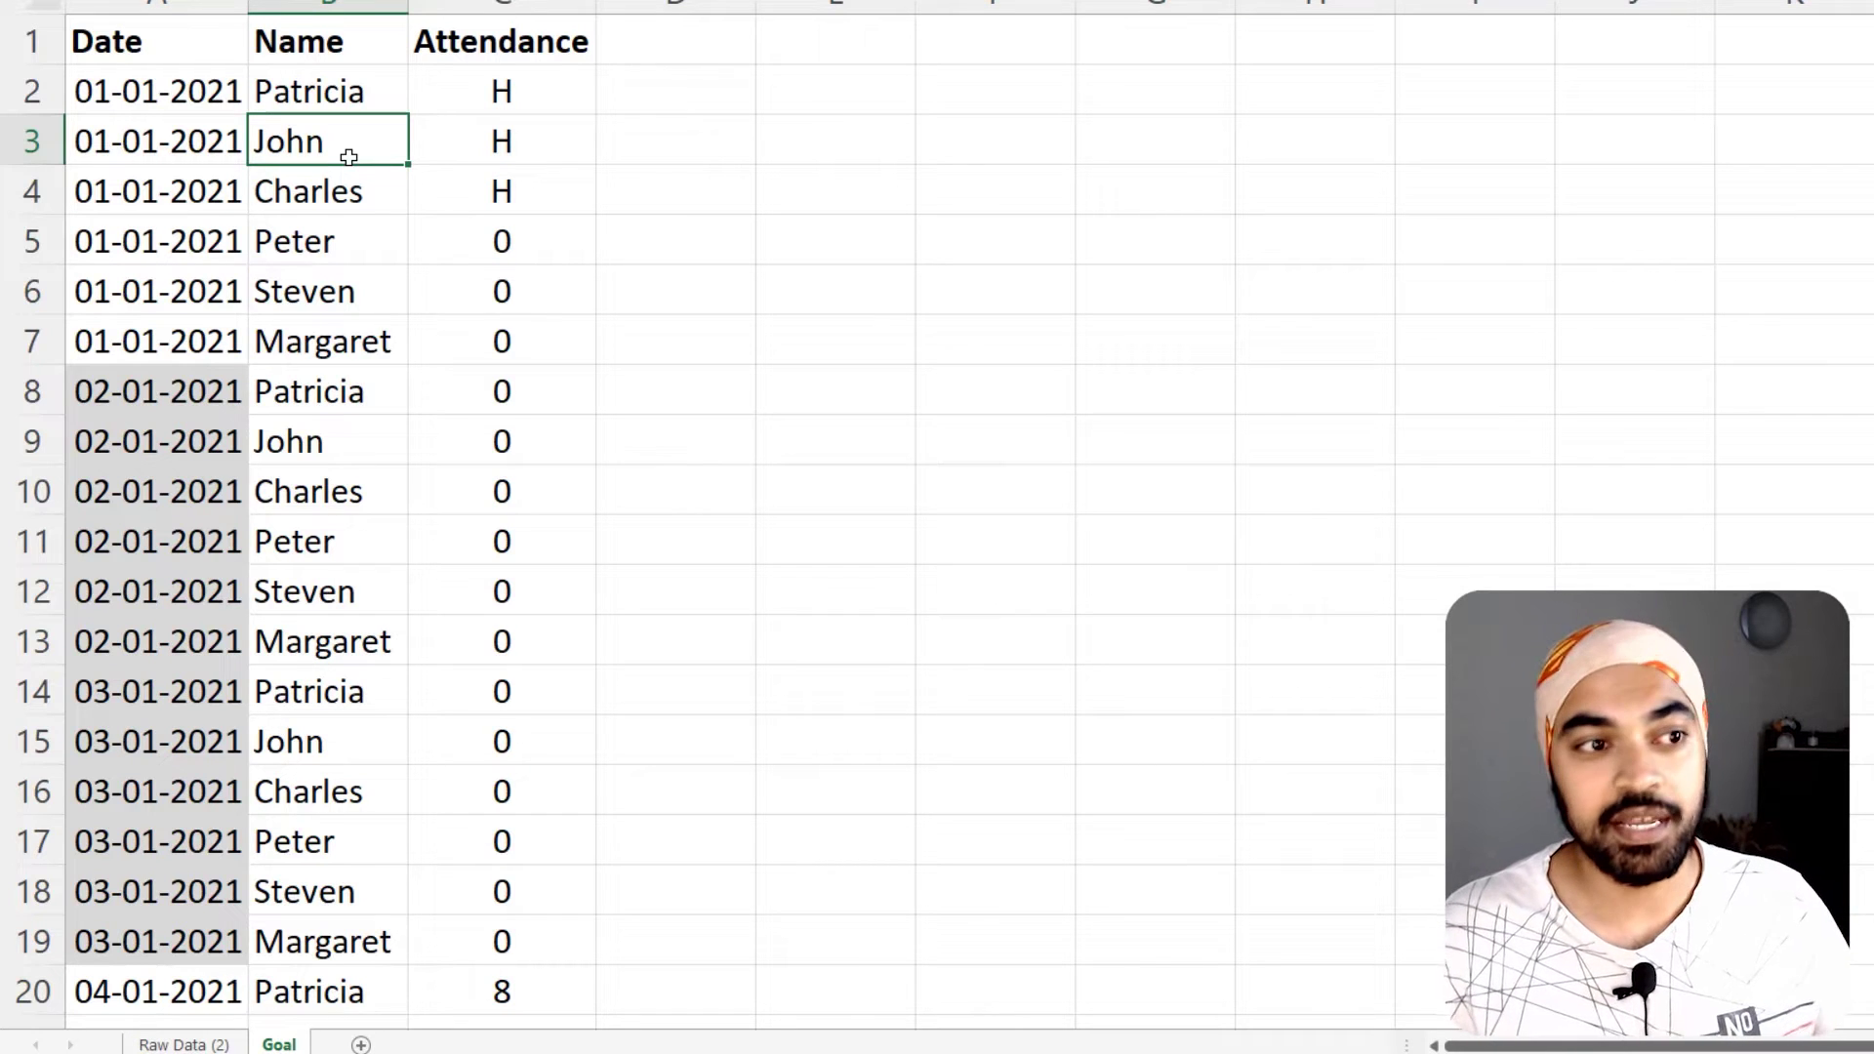
{"action": "left_click_drag", "start_coordinate": [66, 64], "coordinate": [247, 282]}
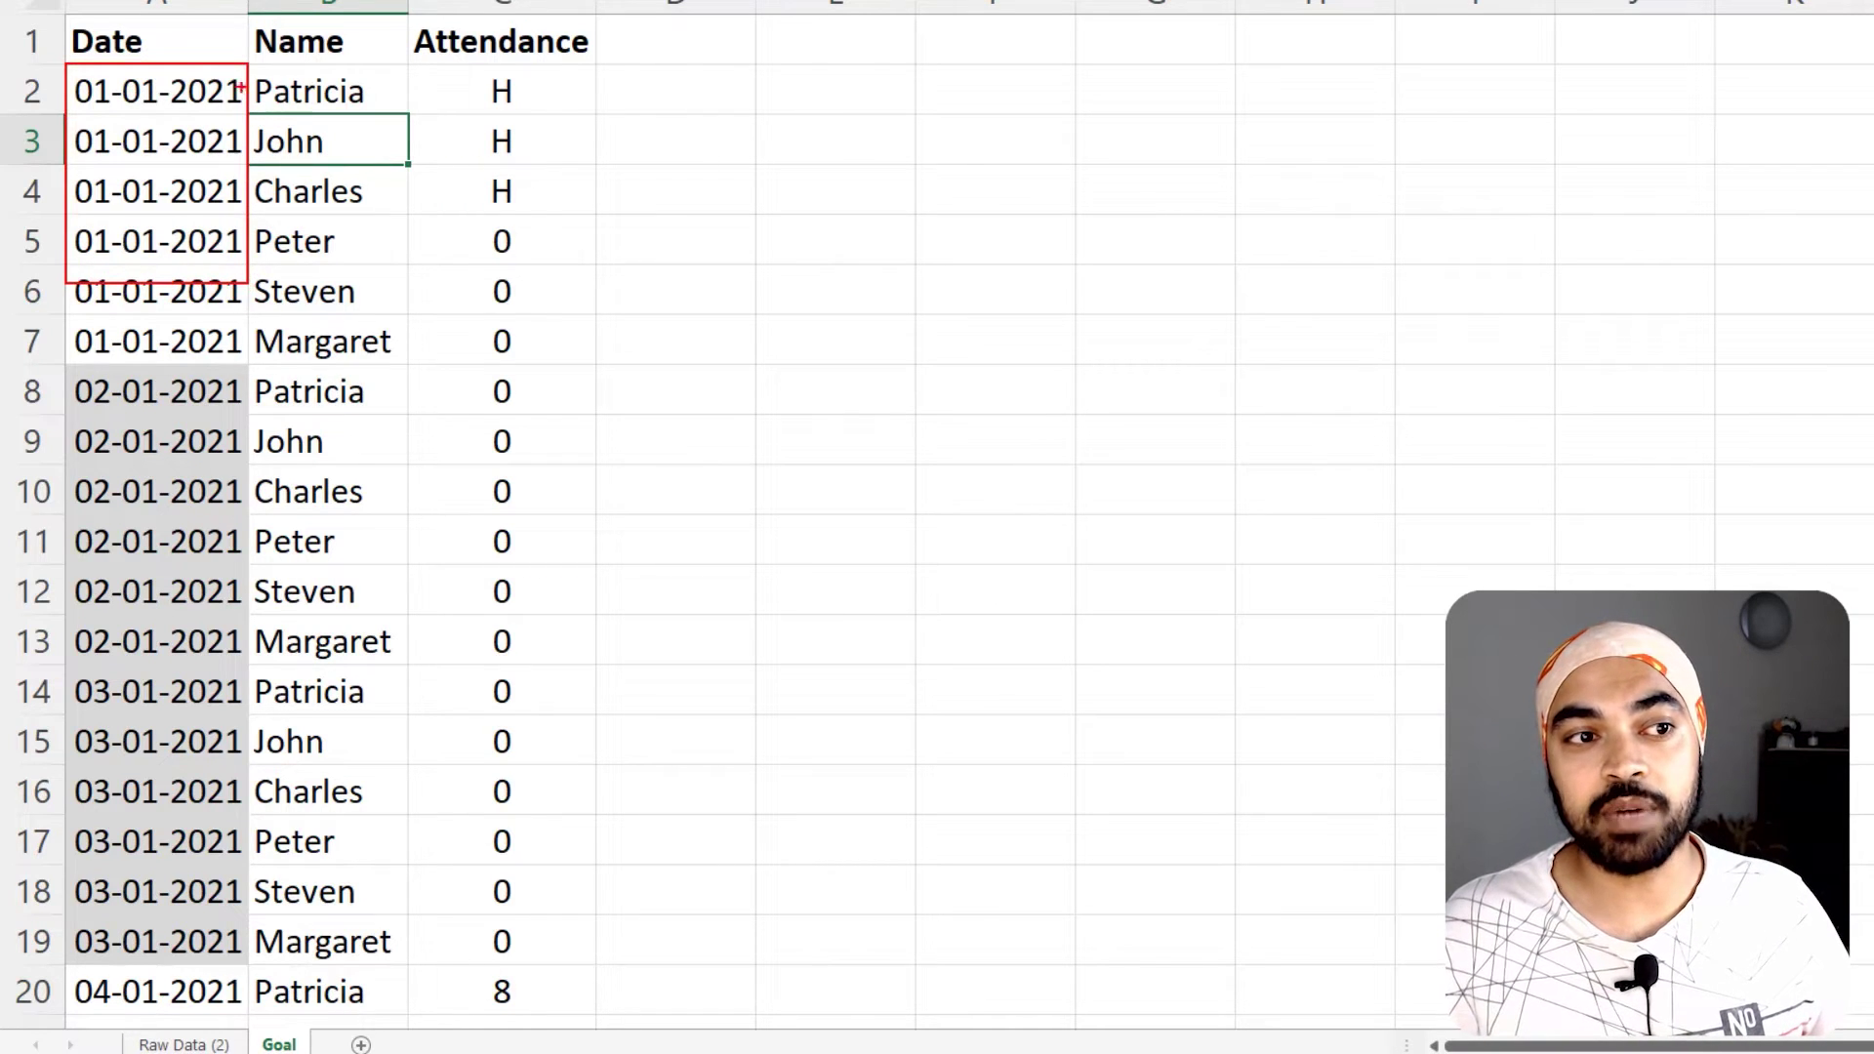
{"action": "left_click_drag", "start_coordinate": [231, 67], "coordinate": [416, 299]}
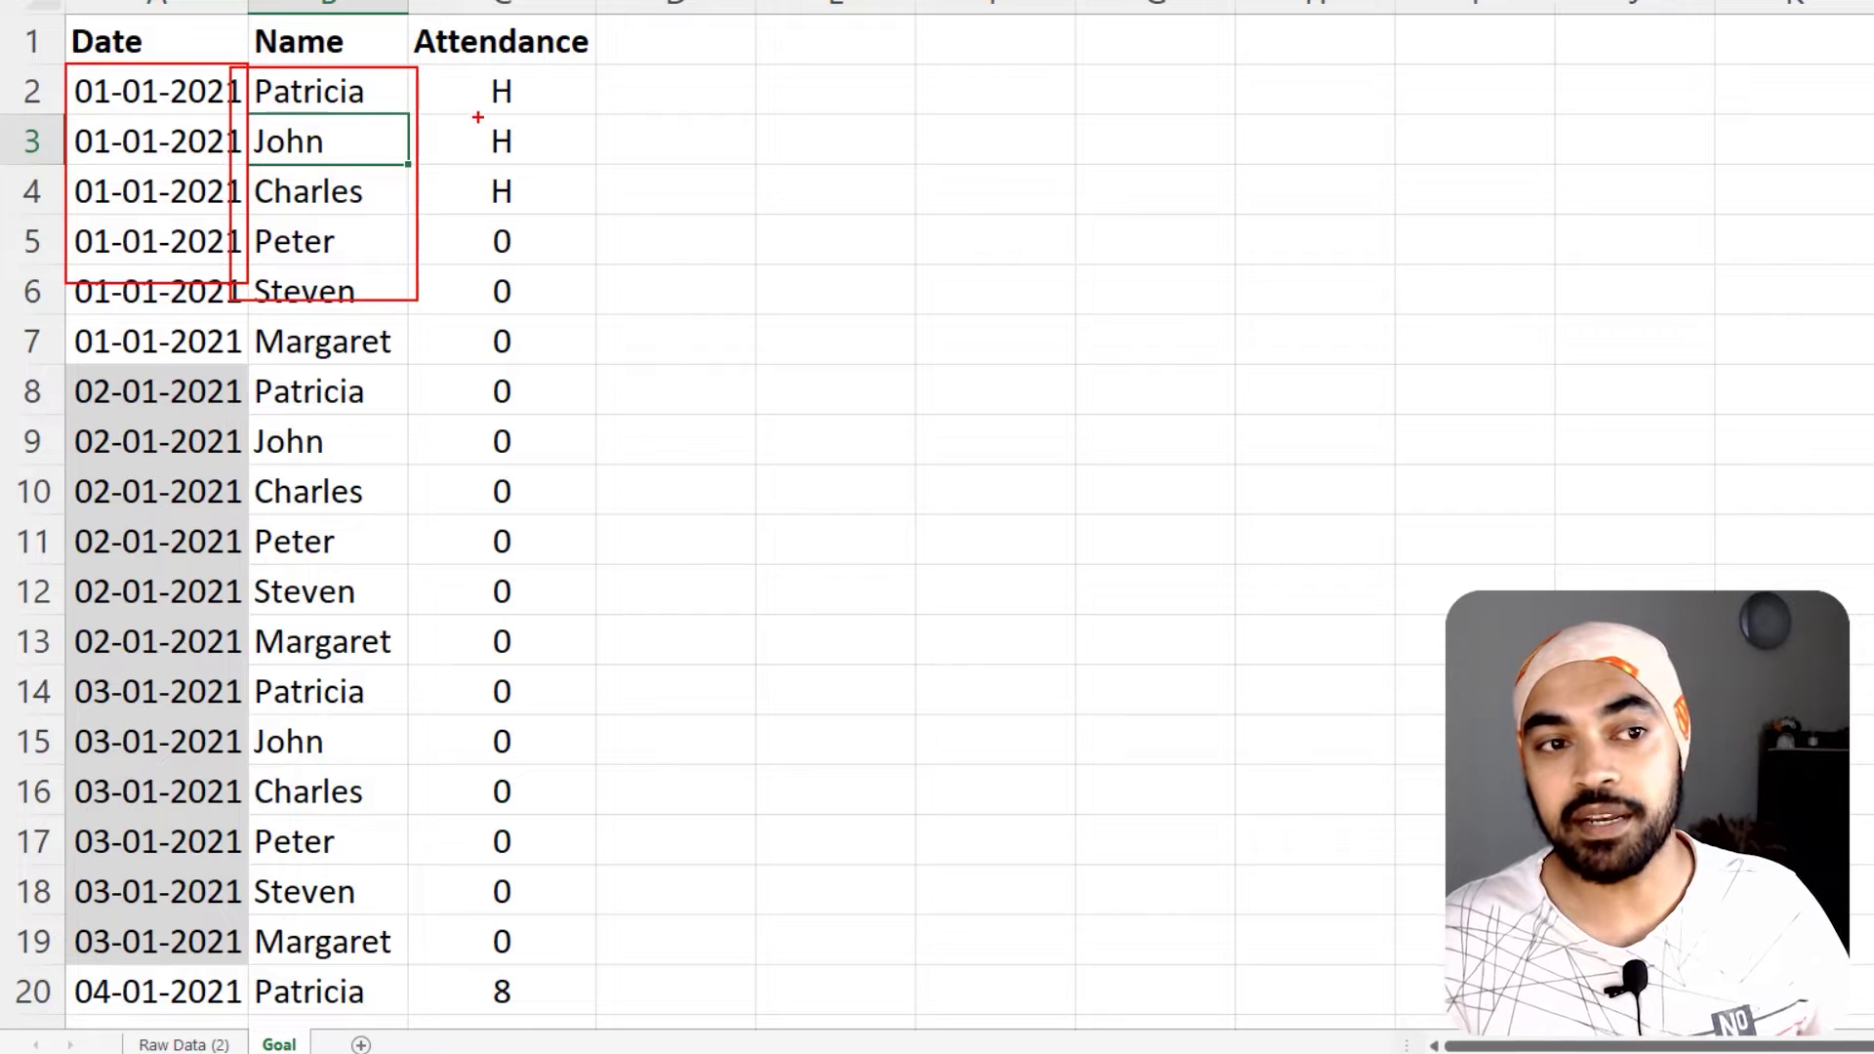
{"action": "mouse_move", "coordinate": [537, 86]}
{"action": "left_mouse_down"}
{"action": "mouse_move", "coordinate": [503, 55]}
{"action": "mouse_move", "coordinate": [474, 116]}
{"action": "mouse_move", "coordinate": [538, 84]}
{"action": "left_mouse_up"}
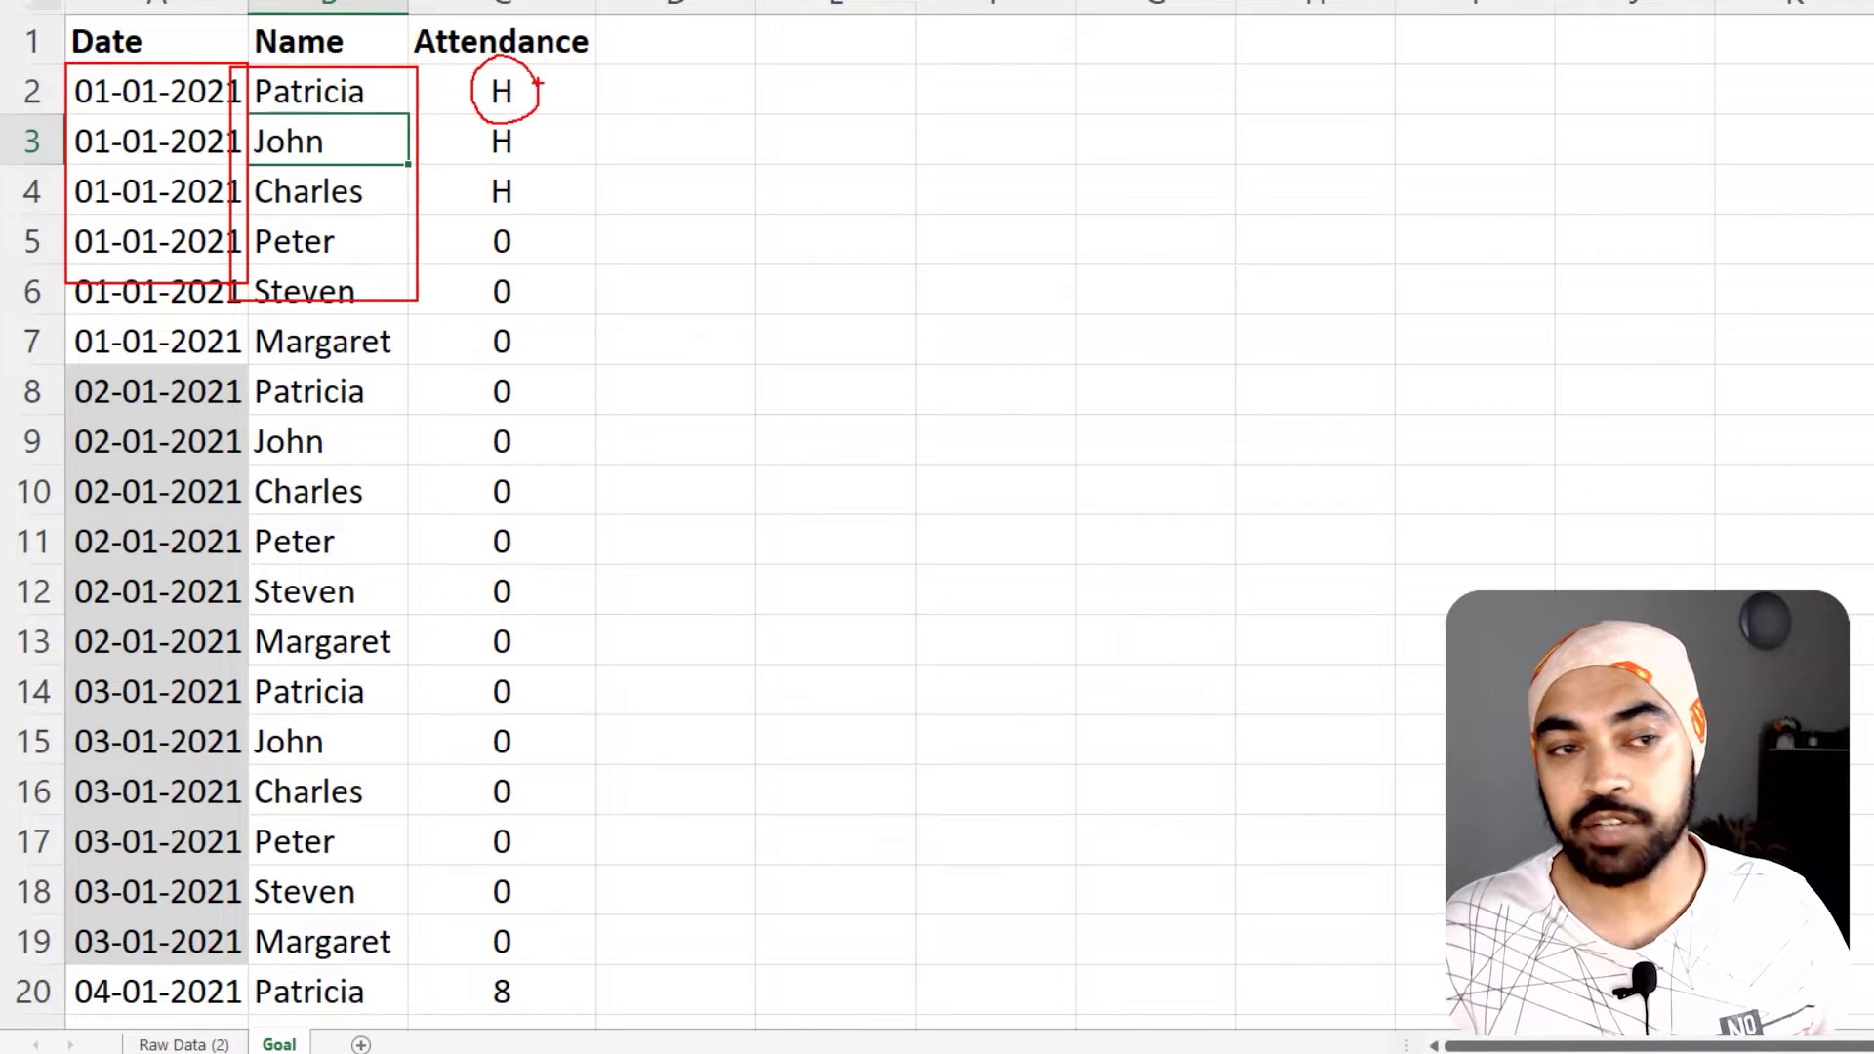
{"action": "left_click_drag", "start_coordinate": [454, 219], "coordinate": [590, 466]}
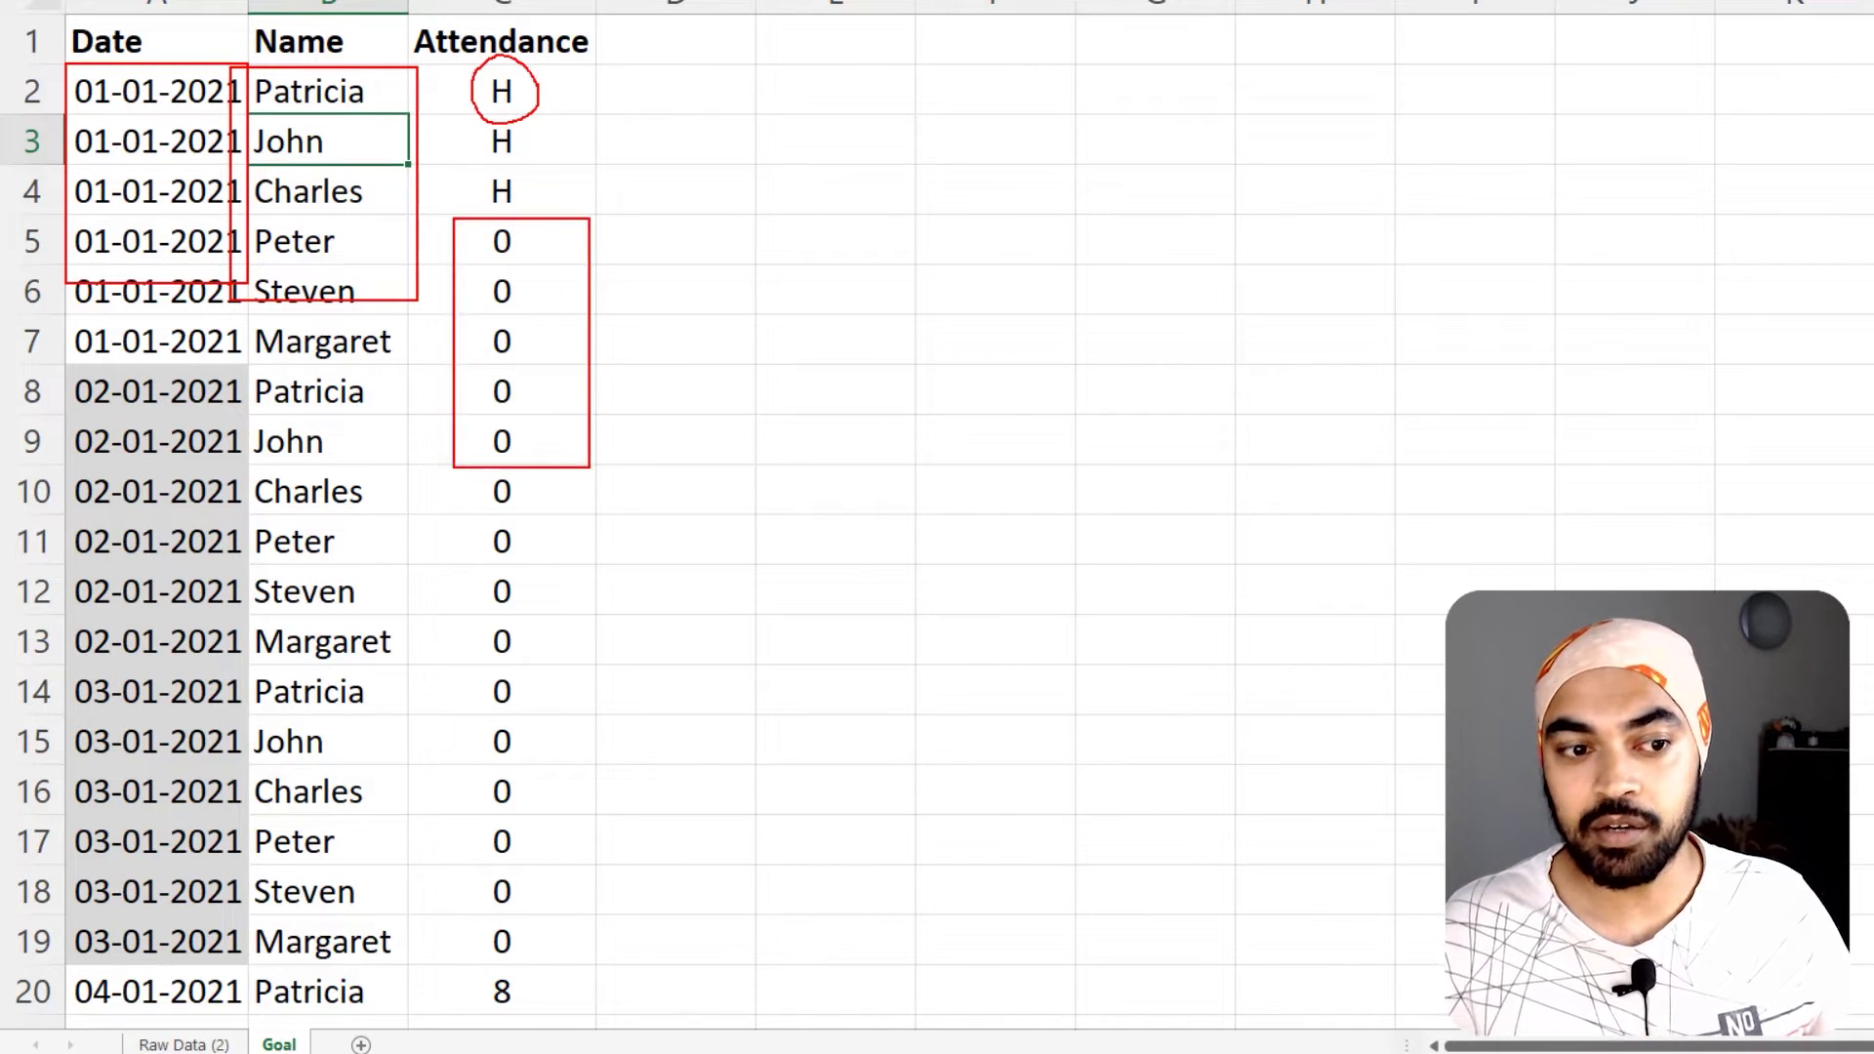
{"action": "mouse_move", "coordinate": [543, 970]}
{"action": "left_mouse_down"}
{"action": "mouse_move", "coordinate": [475, 971]}
{"action": "mouse_move", "coordinate": [578, 976]}
{"action": "left_mouse_up"}
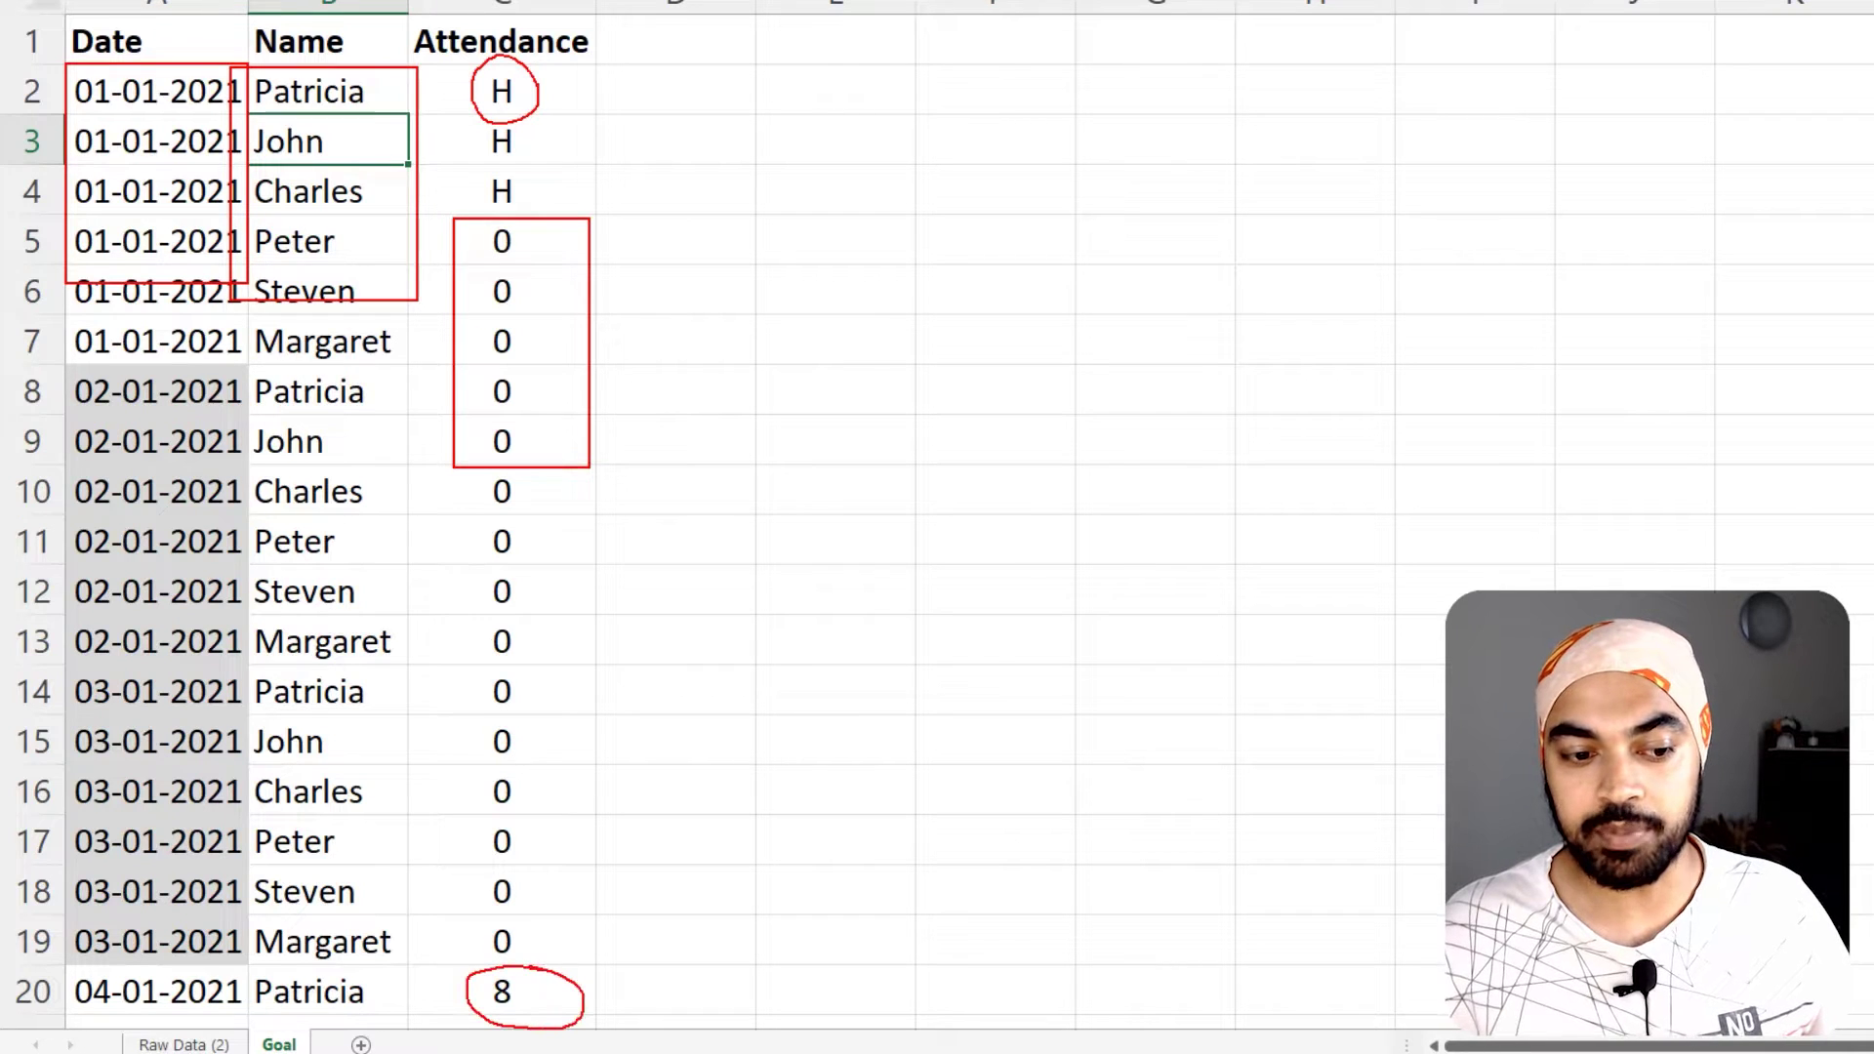
{"action": "key", "text": "Escape"}
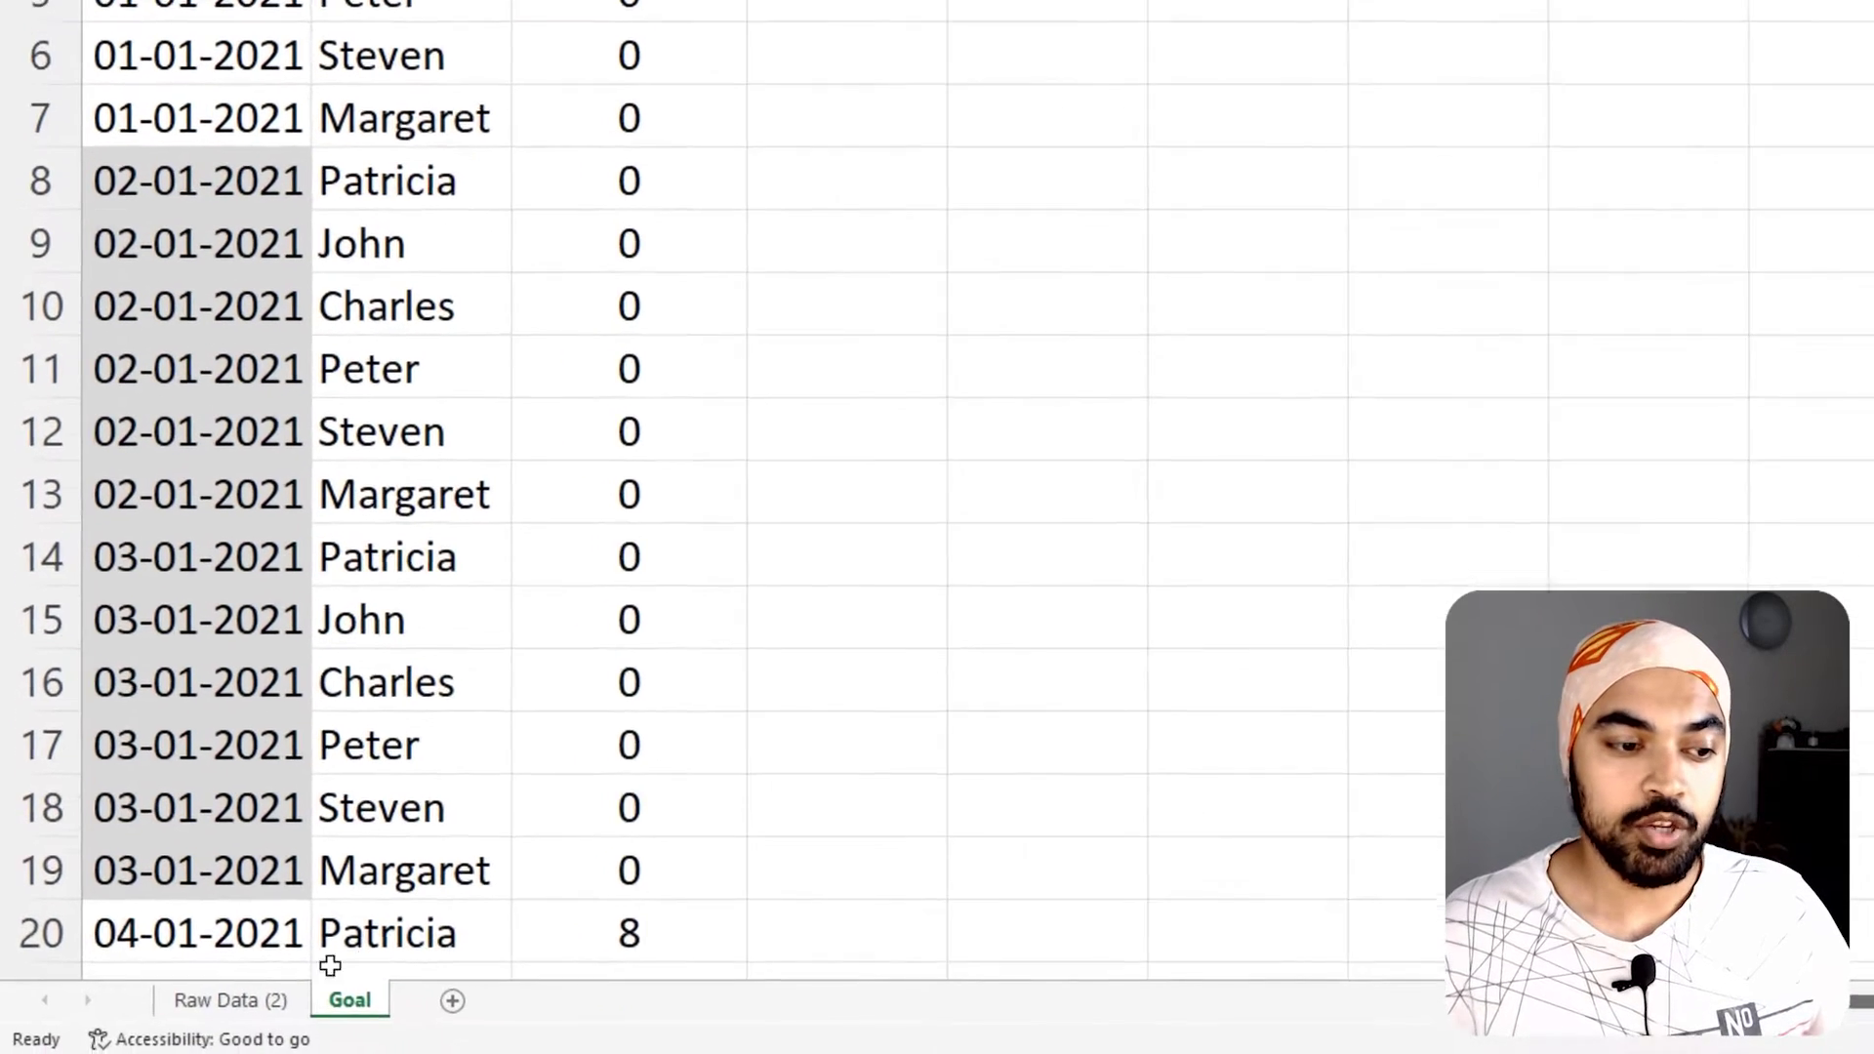
{"action": "left_click", "coordinate": [256, 1005]}
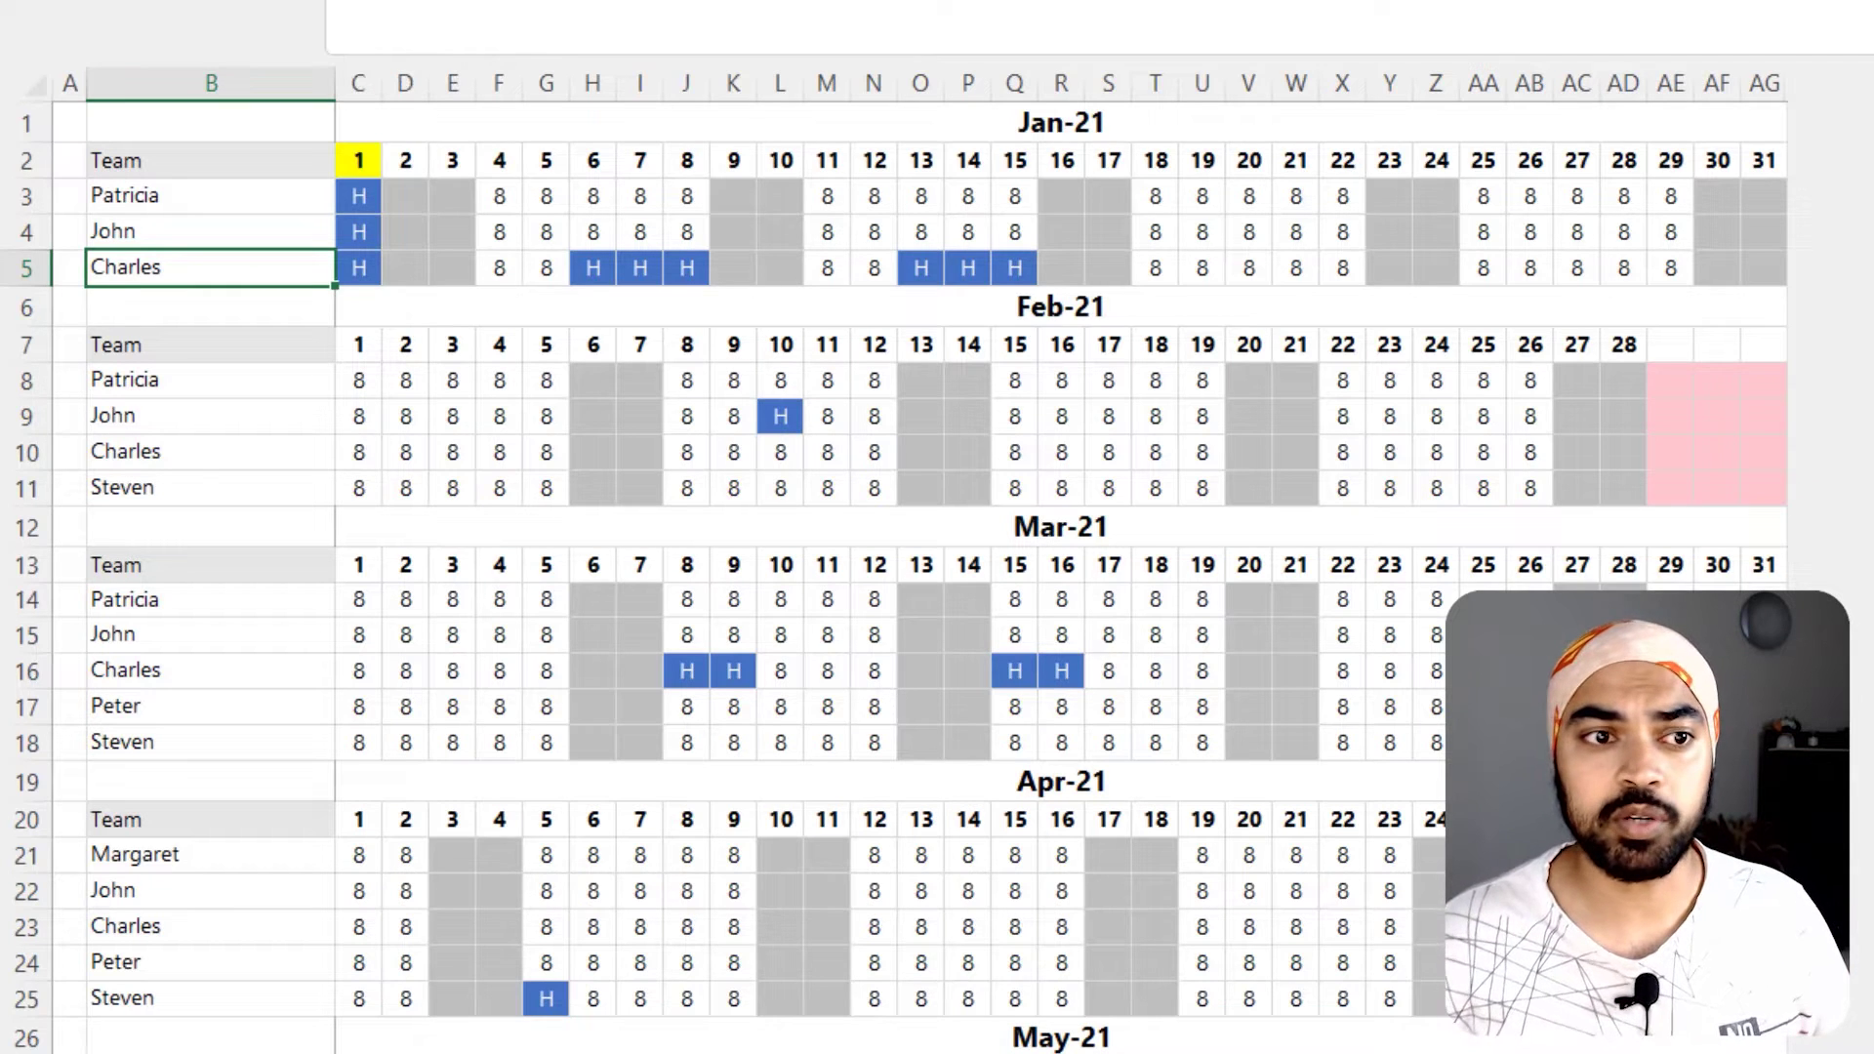
Outline the Jan-21 block and its Team header, then the Feb-21, Mar-21 and Apr-21 blocks
{"action": "left_click", "coordinate": [545, 342]}
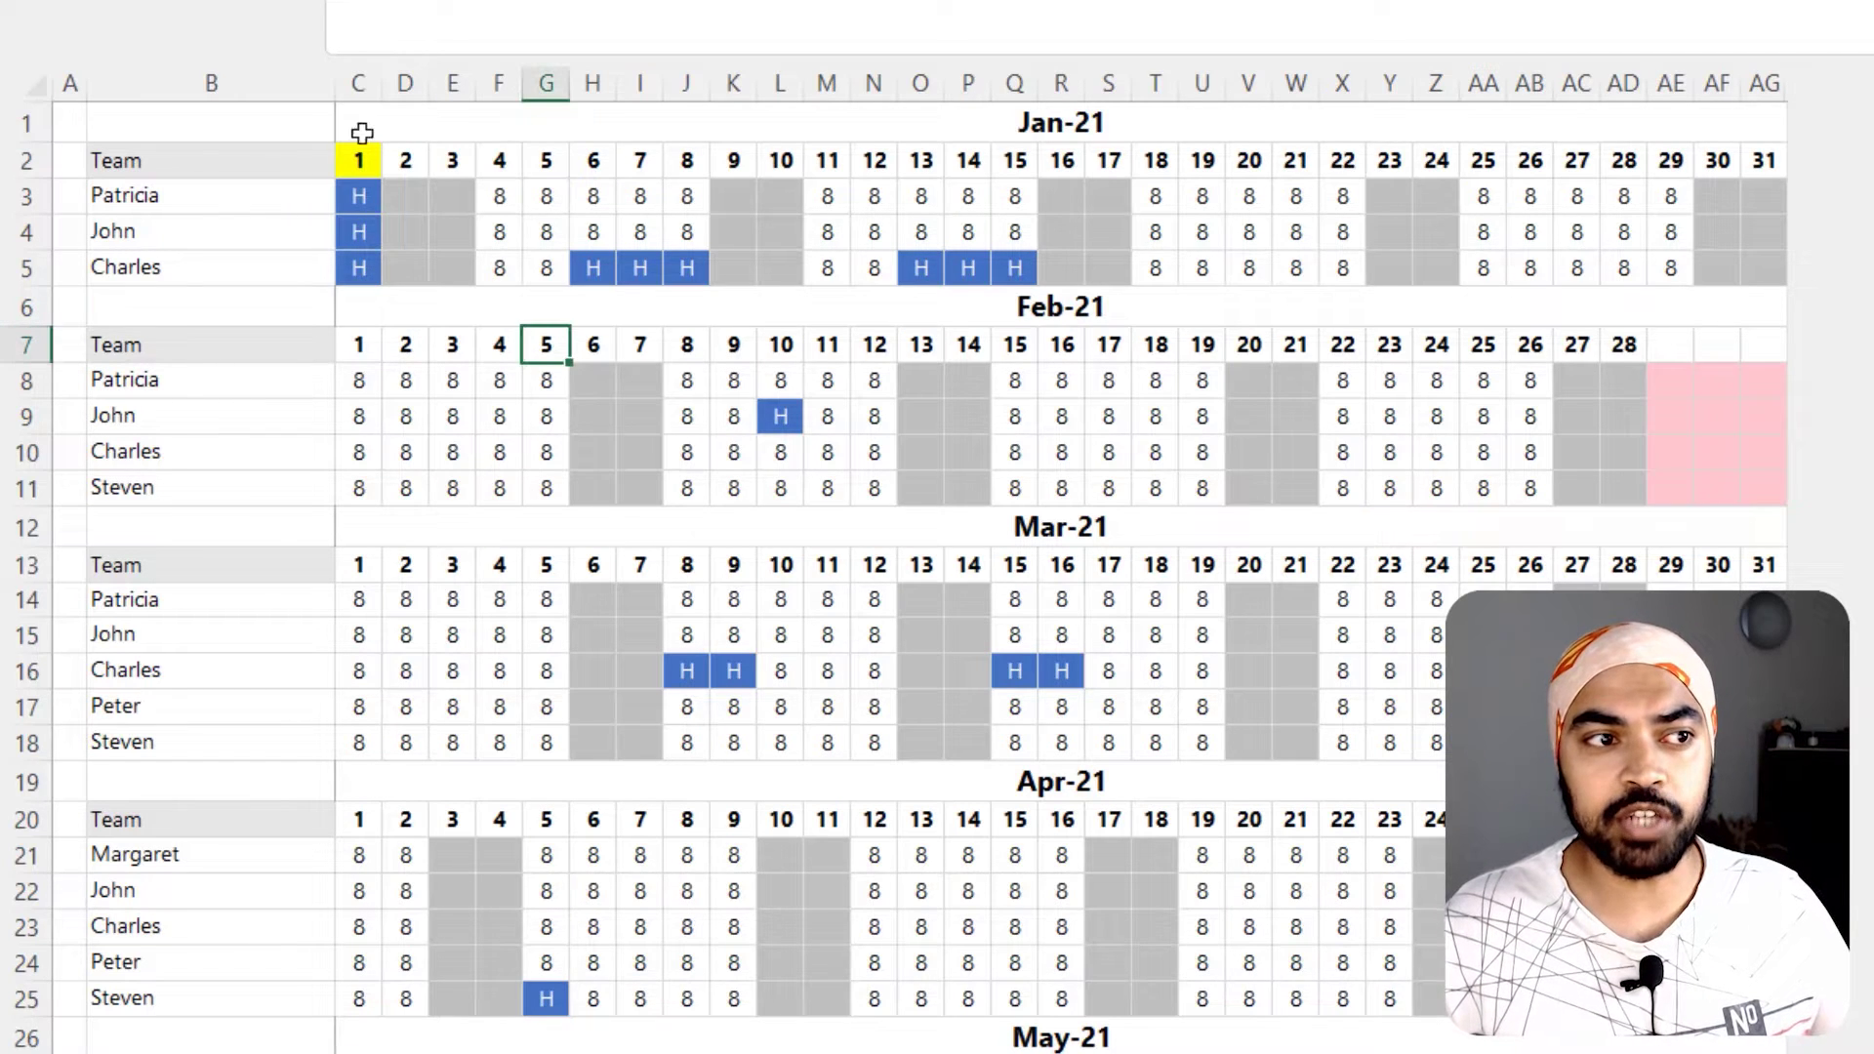
{"action": "left_click_drag", "start_coordinate": [36, 84], "coordinate": [890, 252]}
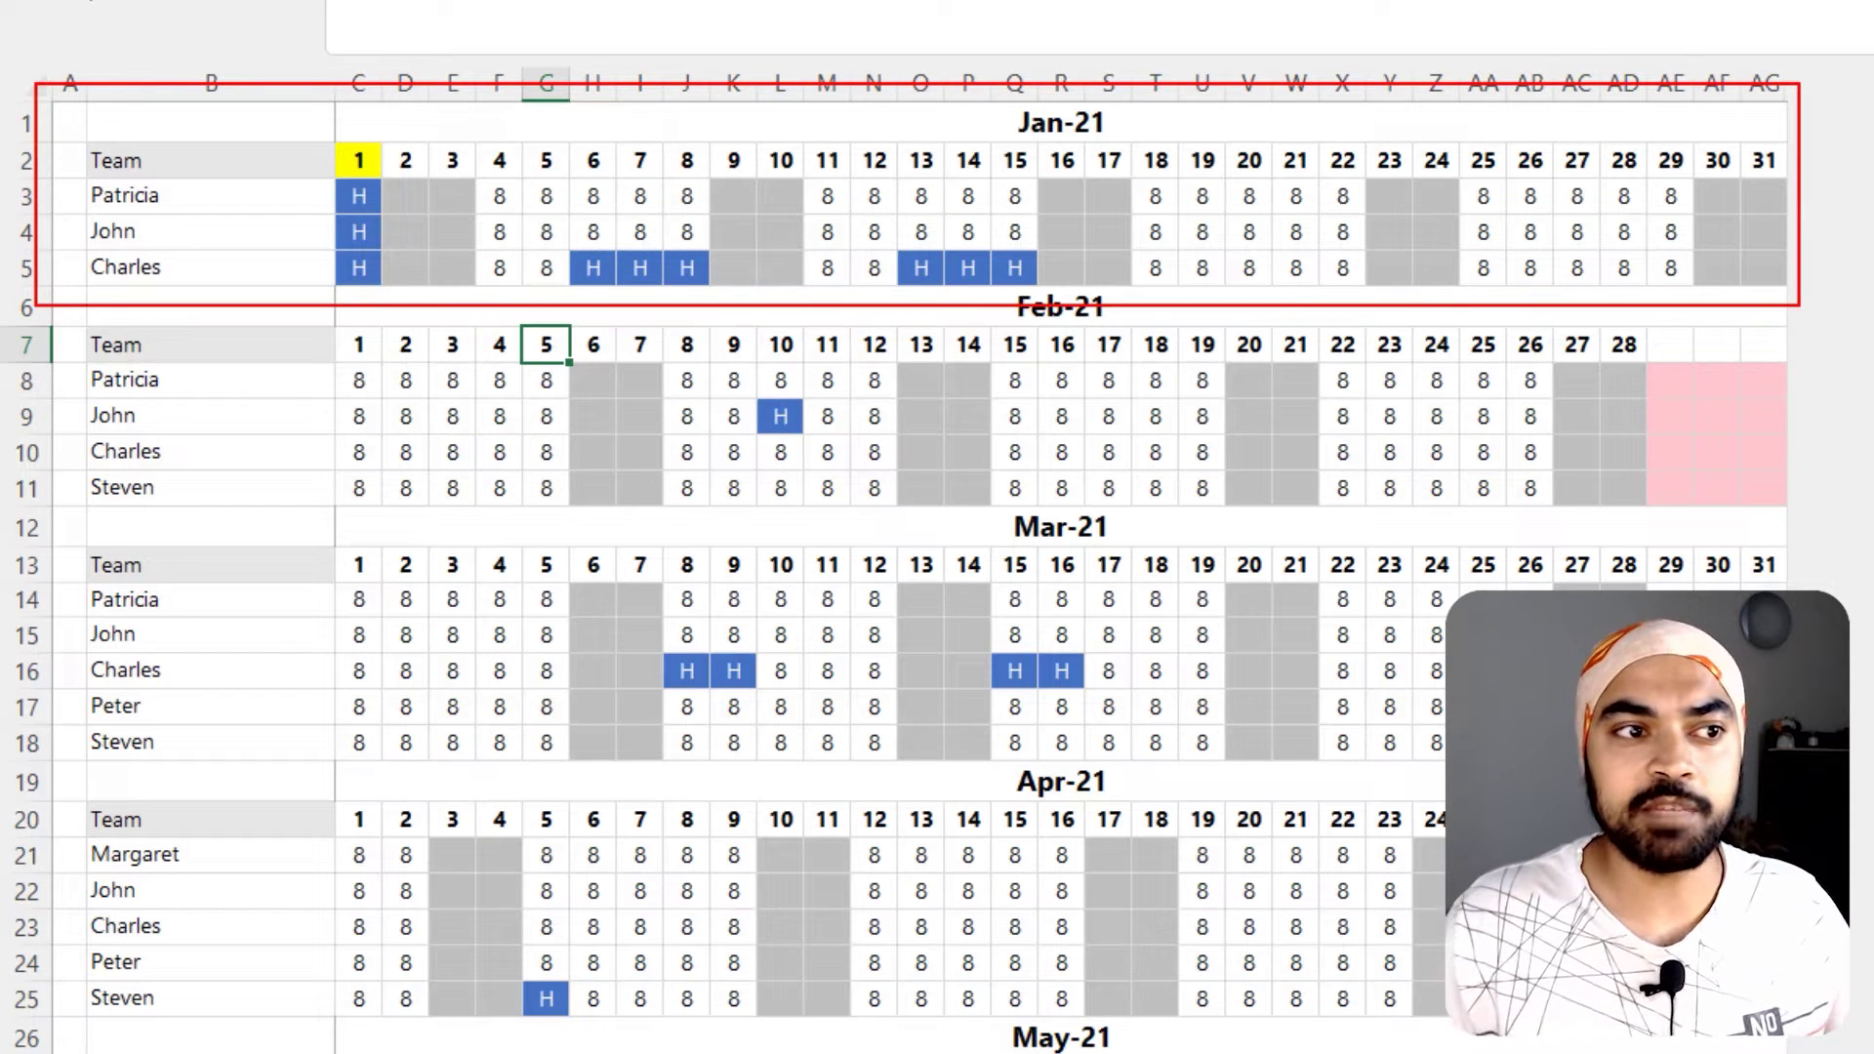
{"action": "mouse_move", "coordinate": [189, 96]}
{"action": "left_mouse_down"}
{"action": "mouse_move", "coordinate": [181, 143]}
{"action": "mouse_move", "coordinate": [330, 127]}
{"action": "mouse_move", "coordinate": [322, 146]}
{"action": "left_mouse_up"}
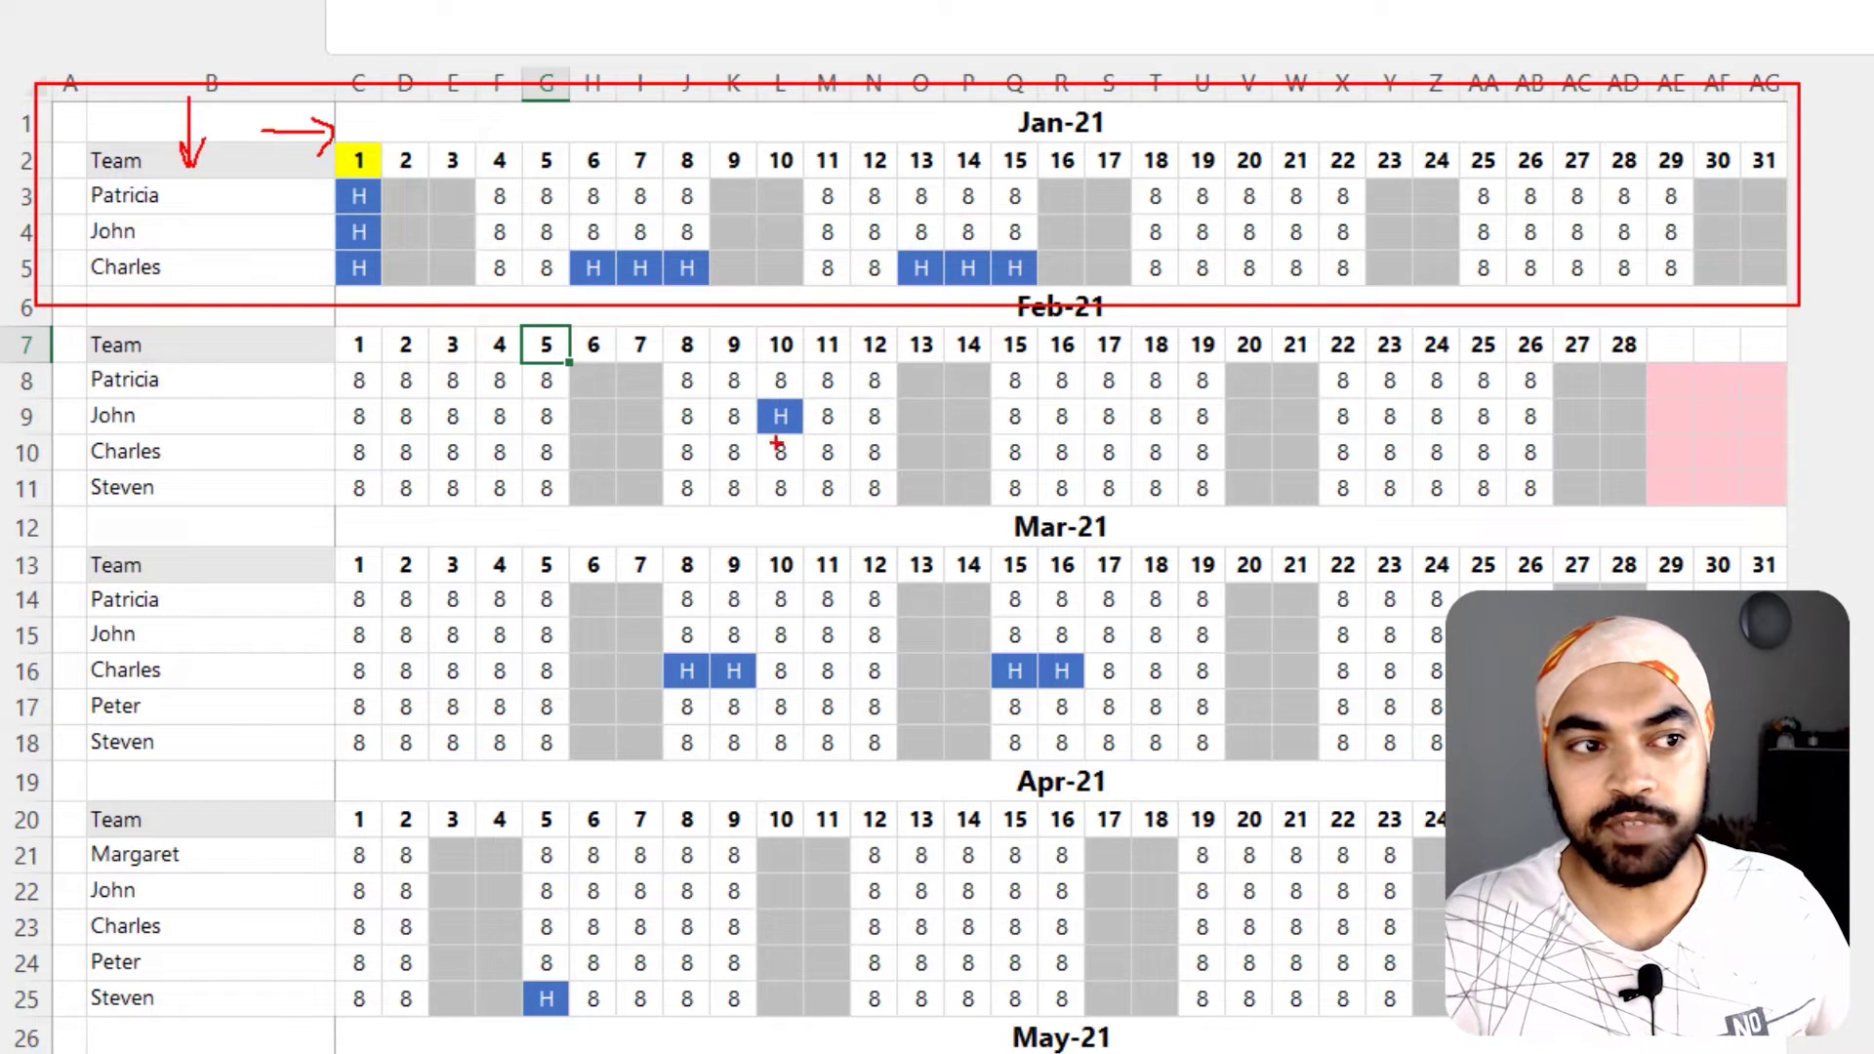
{"action": "left_click_drag", "start_coordinate": [57, 300], "coordinate": [1805, 507]}
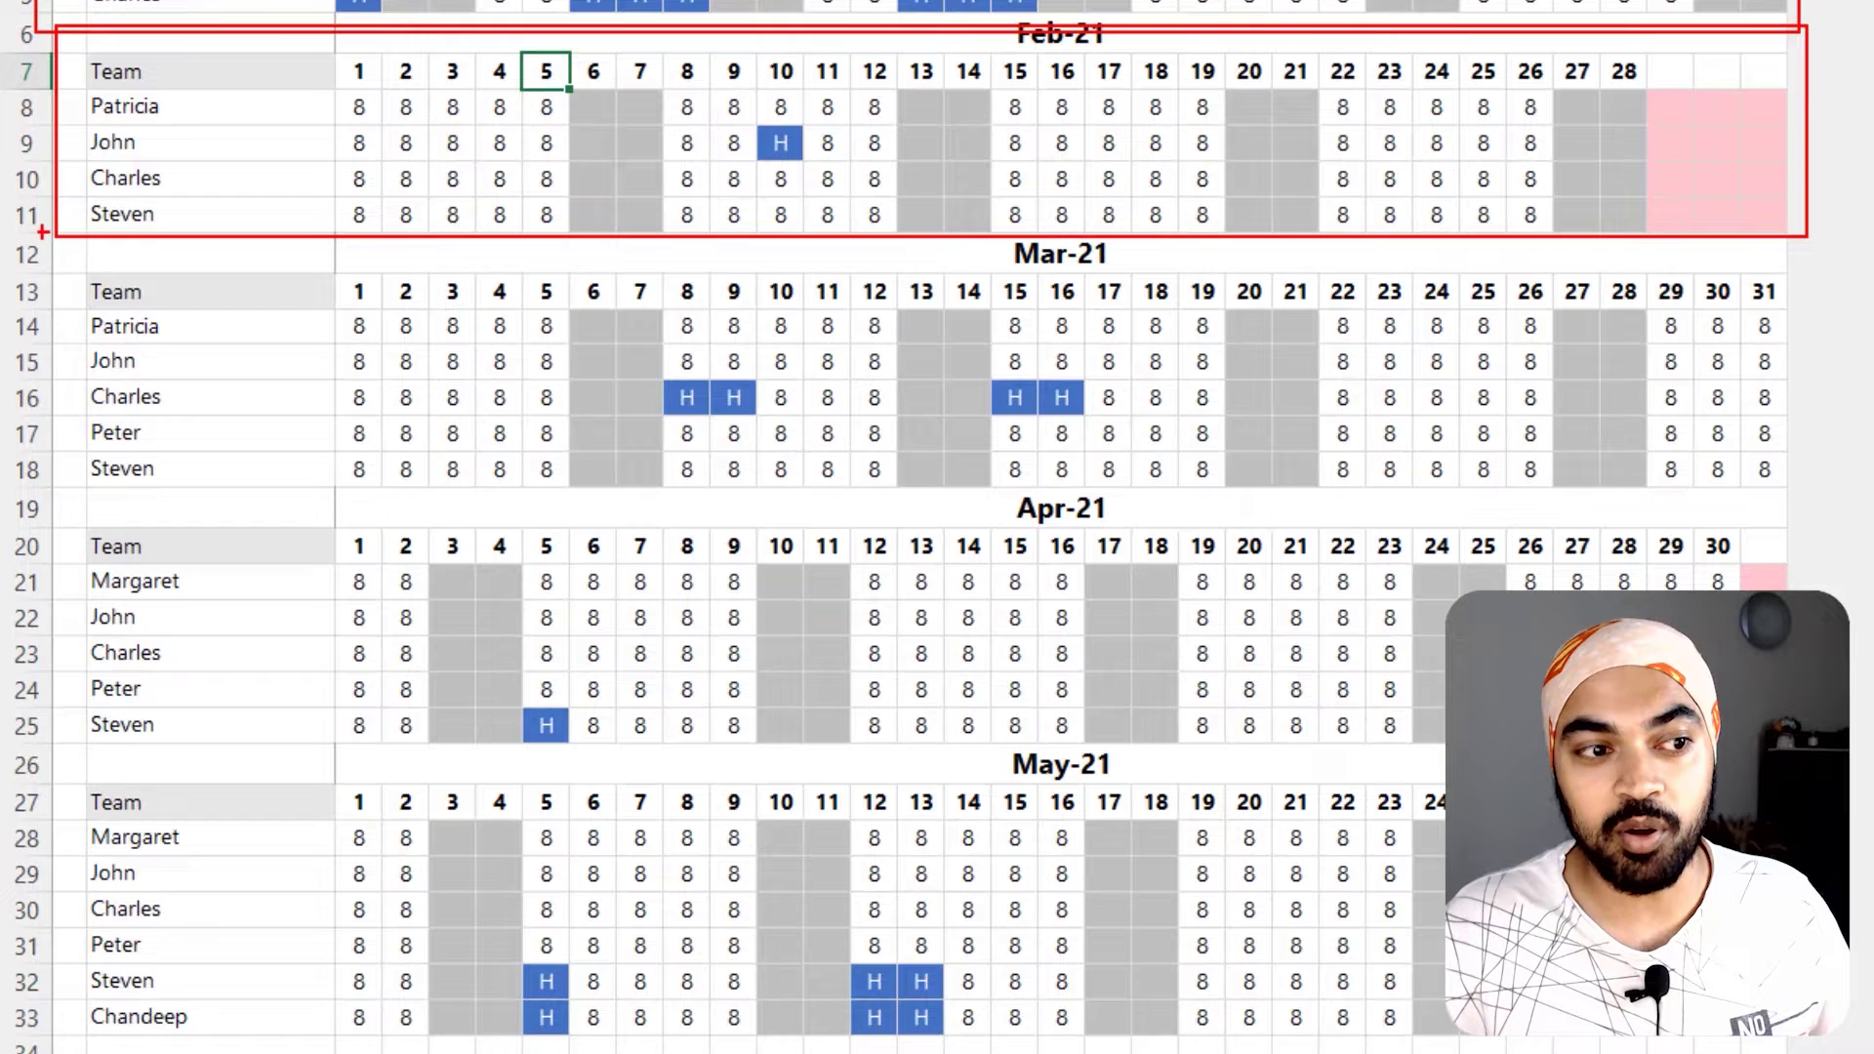
{"action": "mouse_move", "coordinate": [40, 231]}
{"action": "left_mouse_down"}
{"action": "mouse_move", "coordinate": [1275, 385]}
{"action": "mouse_move", "coordinate": [1849, 488]}
{"action": "left_mouse_up"}
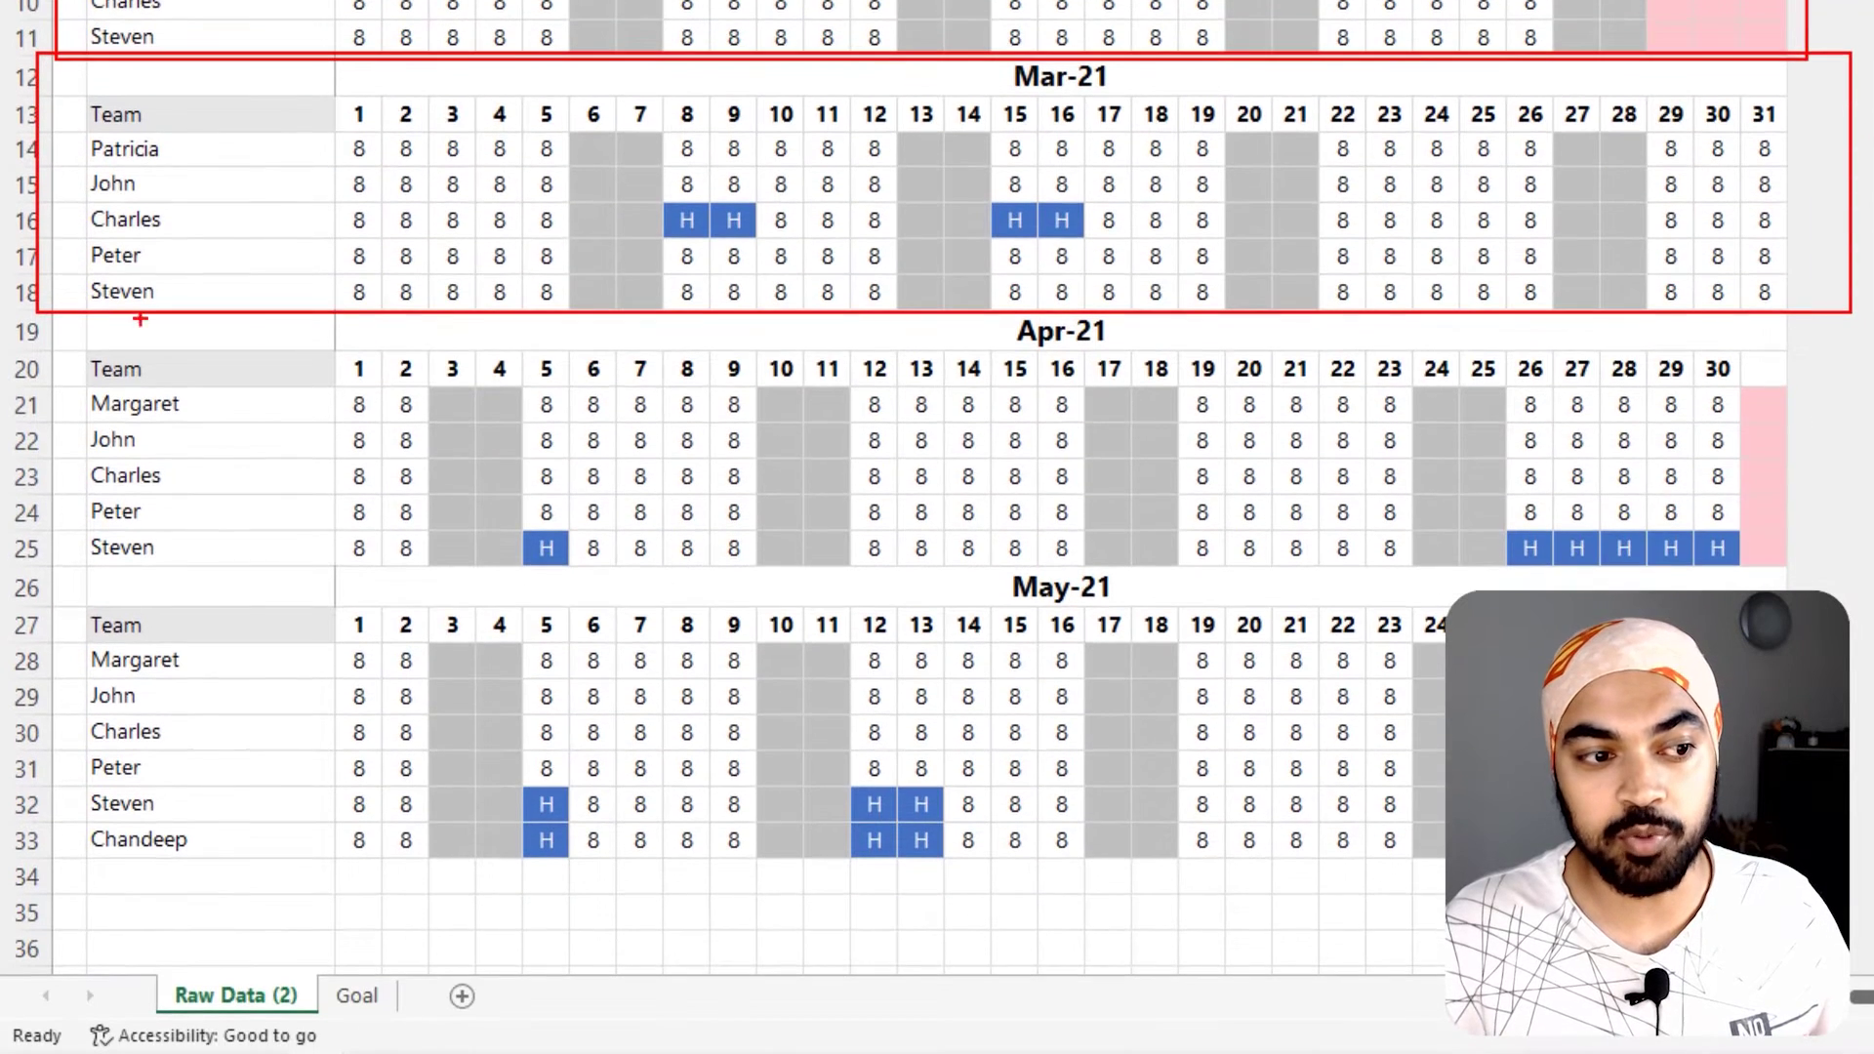
{"action": "mouse_move", "coordinate": [39, 312]}
{"action": "left_mouse_down"}
{"action": "mouse_move", "coordinate": [1718, 515]}
{"action": "mouse_move", "coordinate": [1859, 576]}
{"action": "left_mouse_up"}
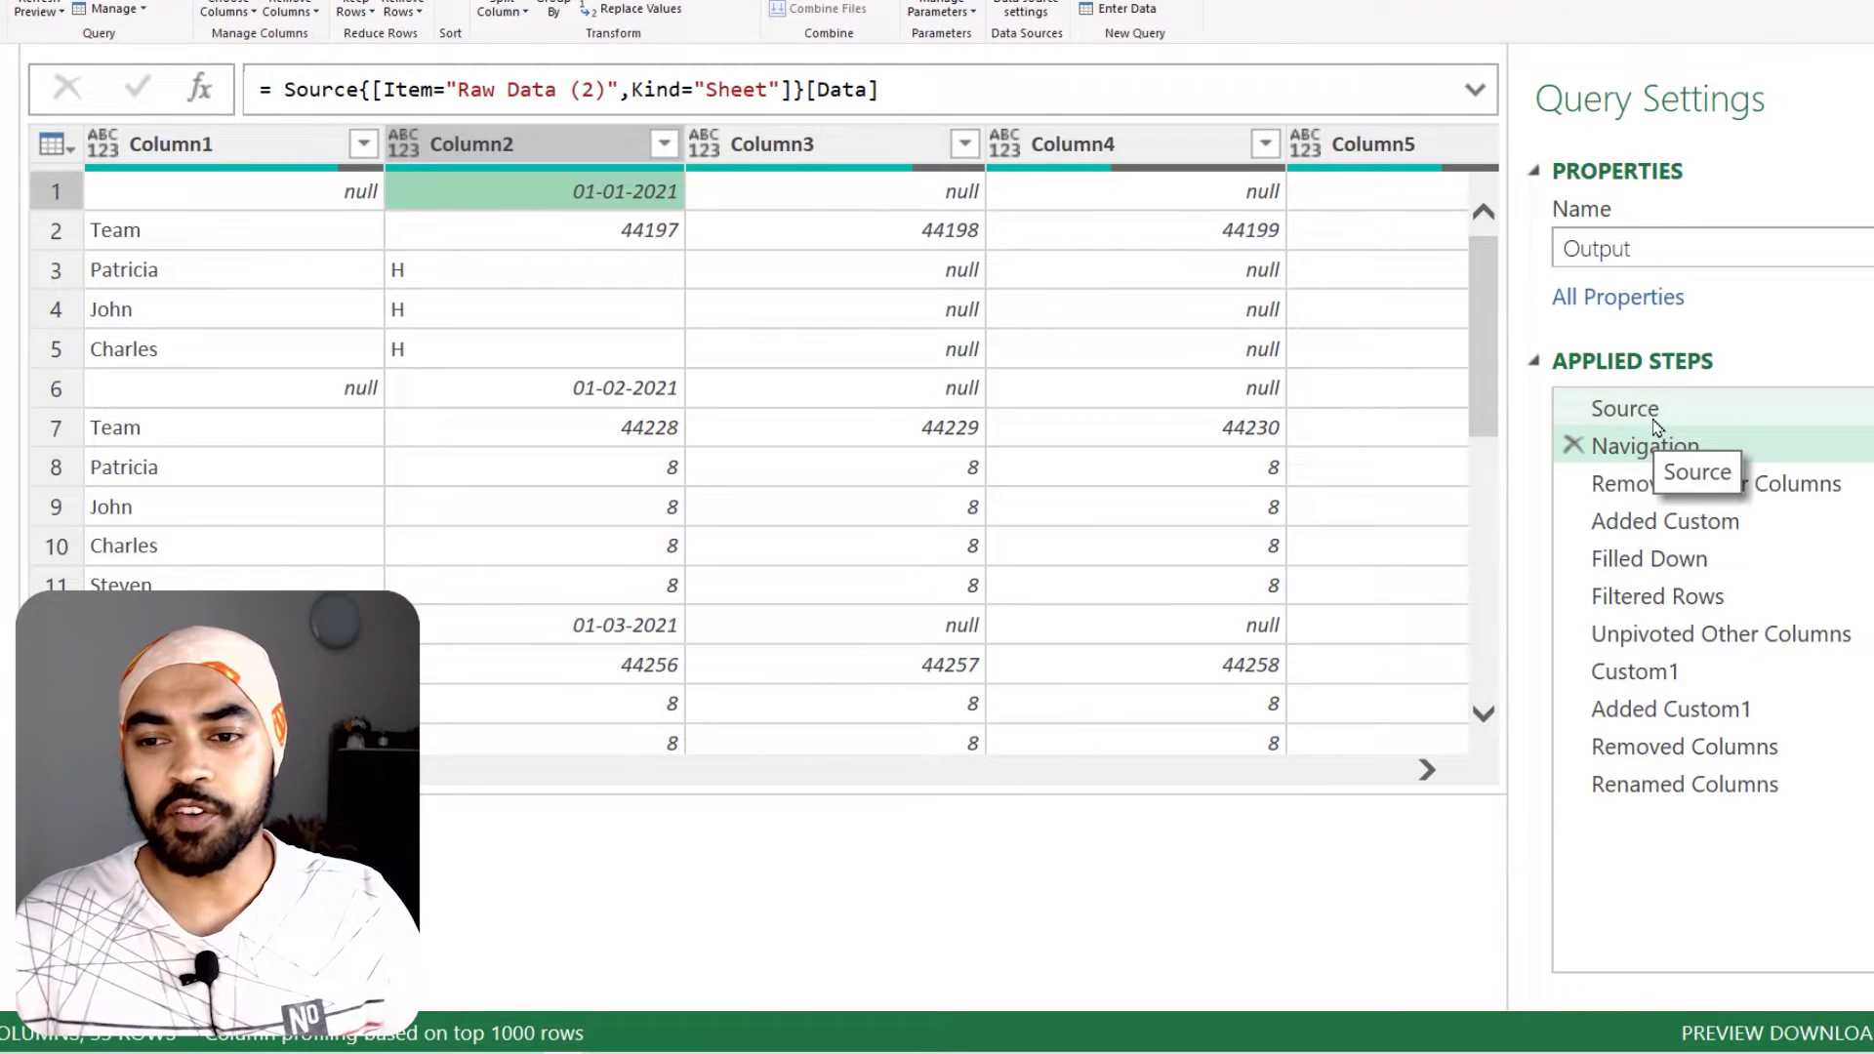
{"action": "left_click", "coordinate": [1655, 420]}
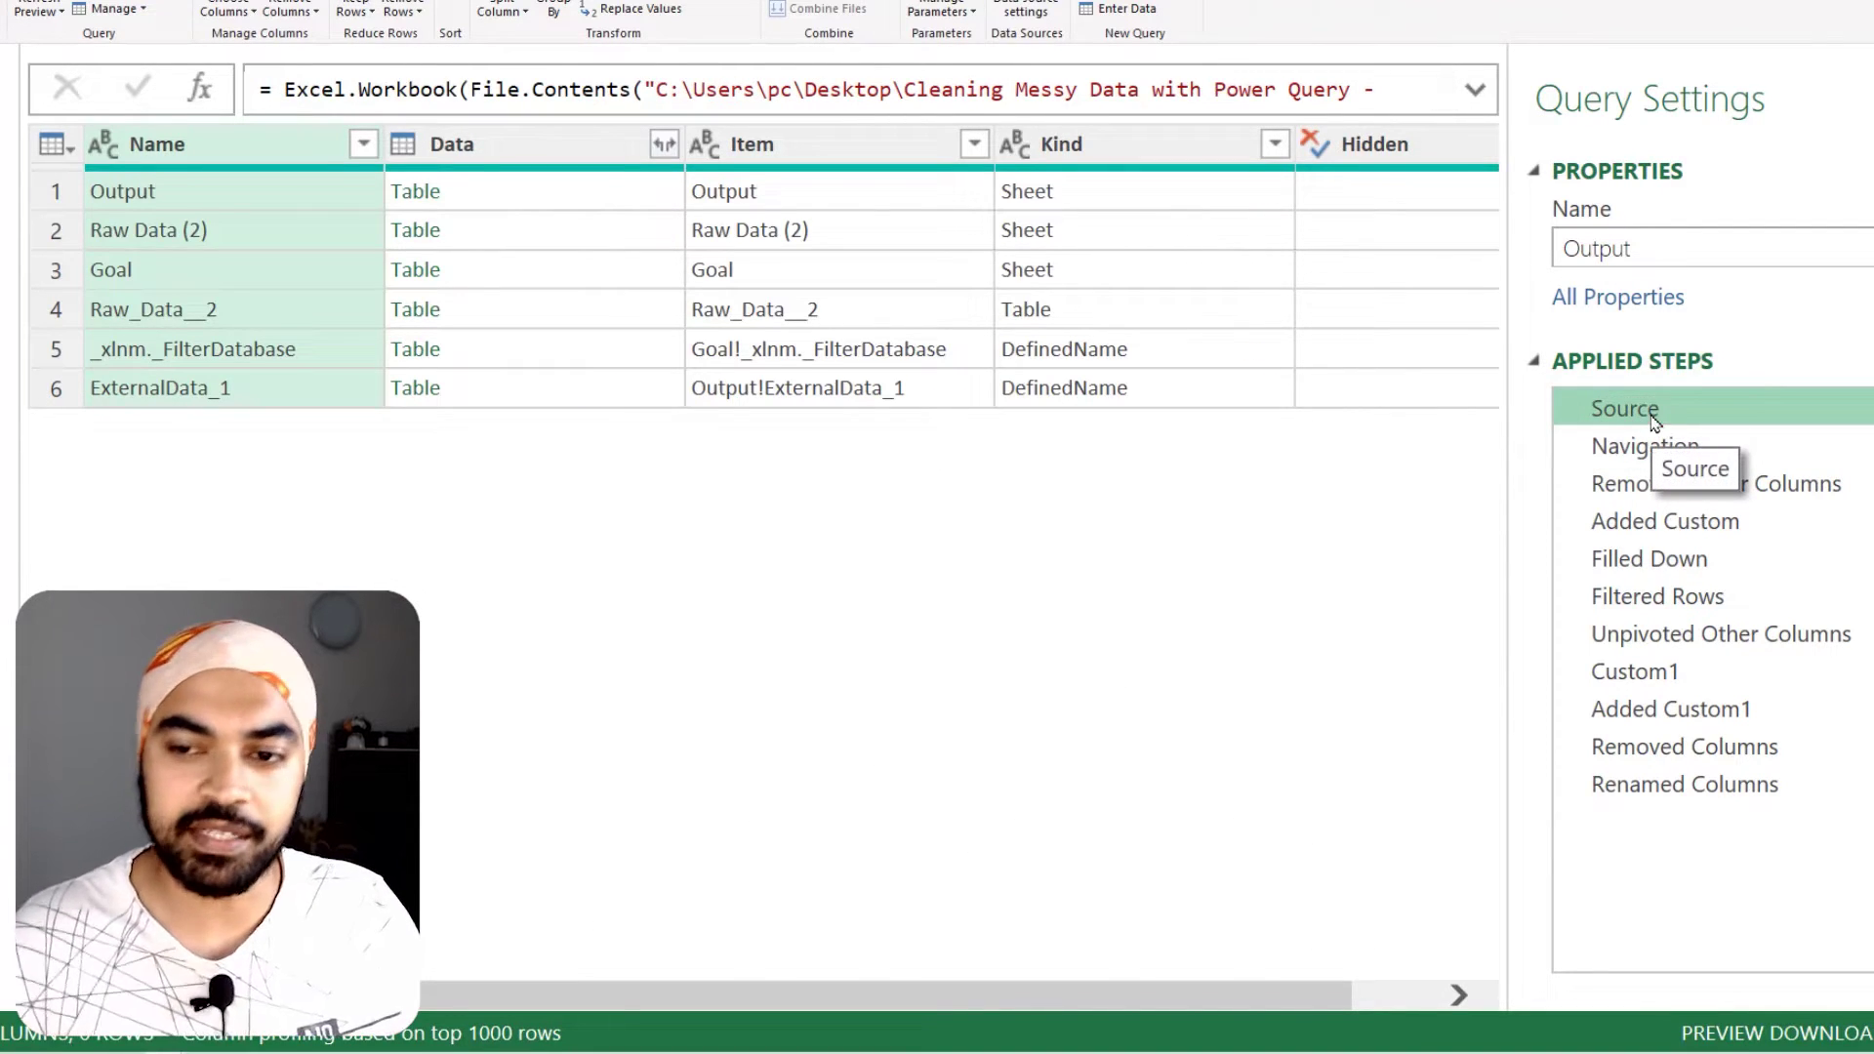
{"action": "left_click", "coordinate": [1620, 445]}
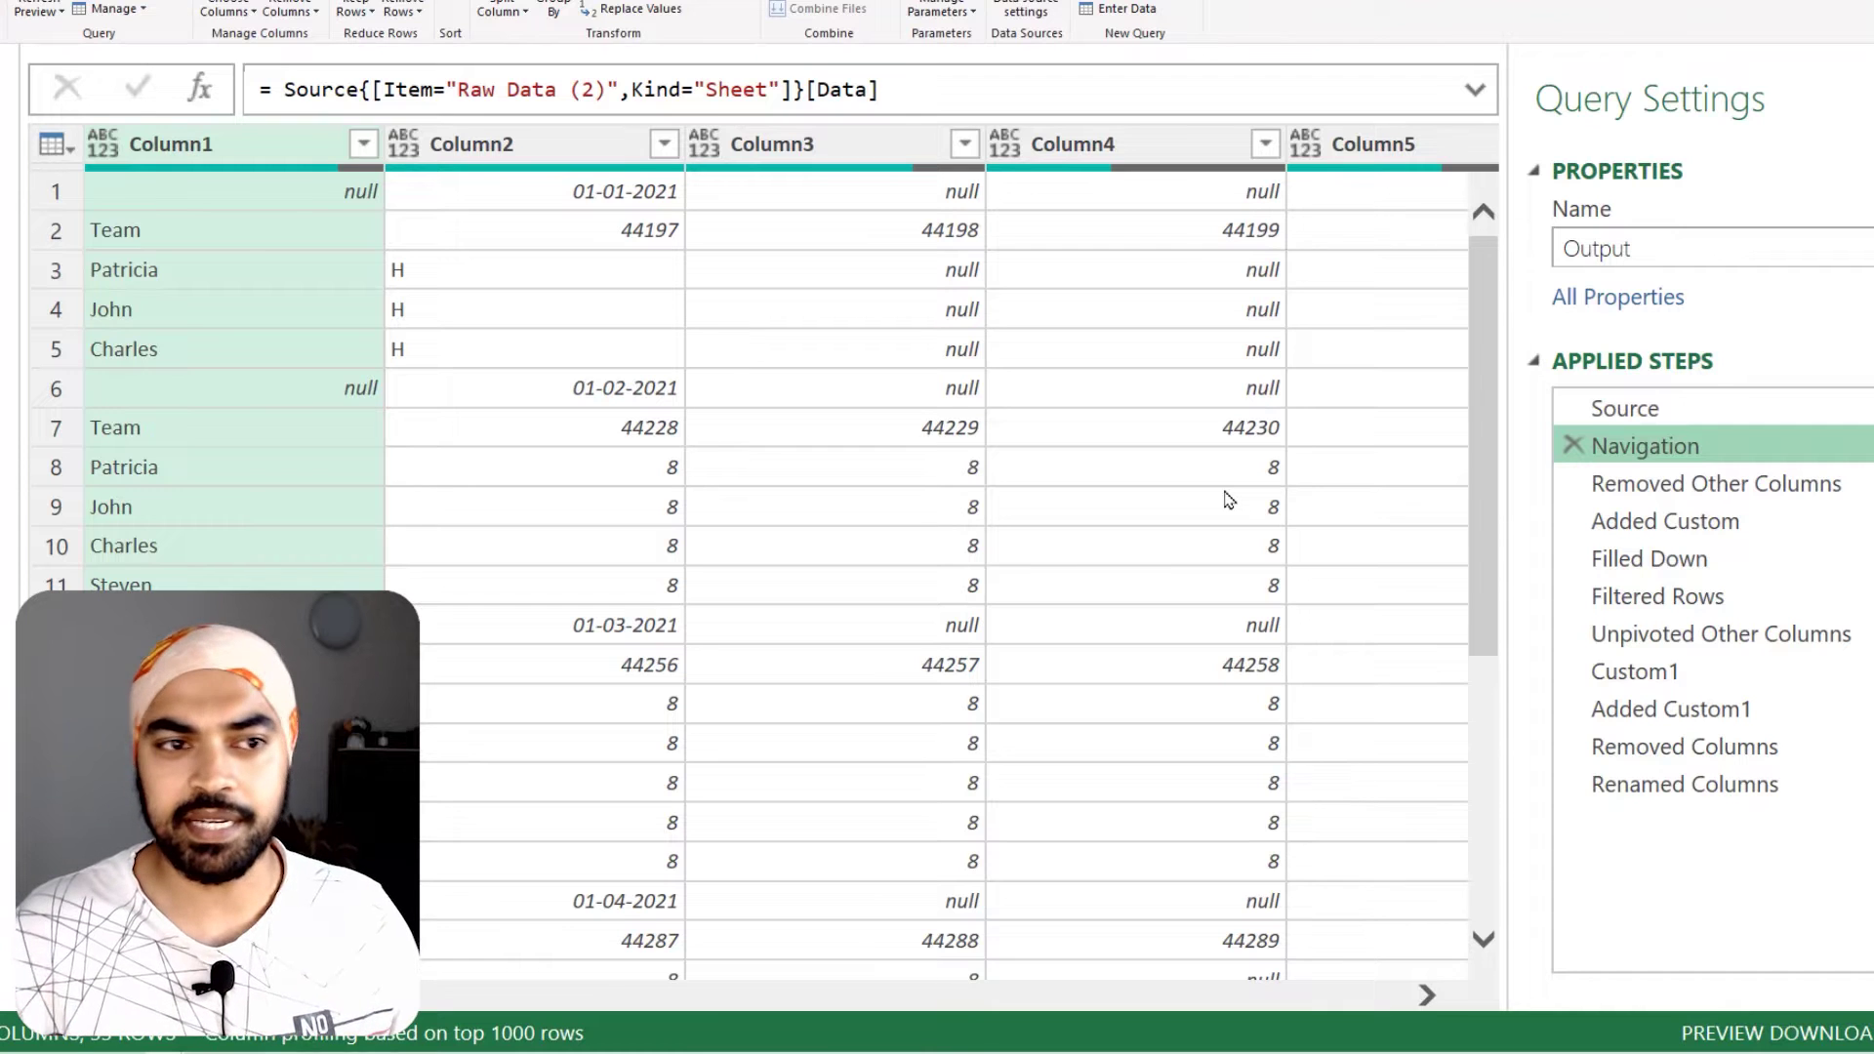
{"action": "left_click", "coordinate": [506, 195]}
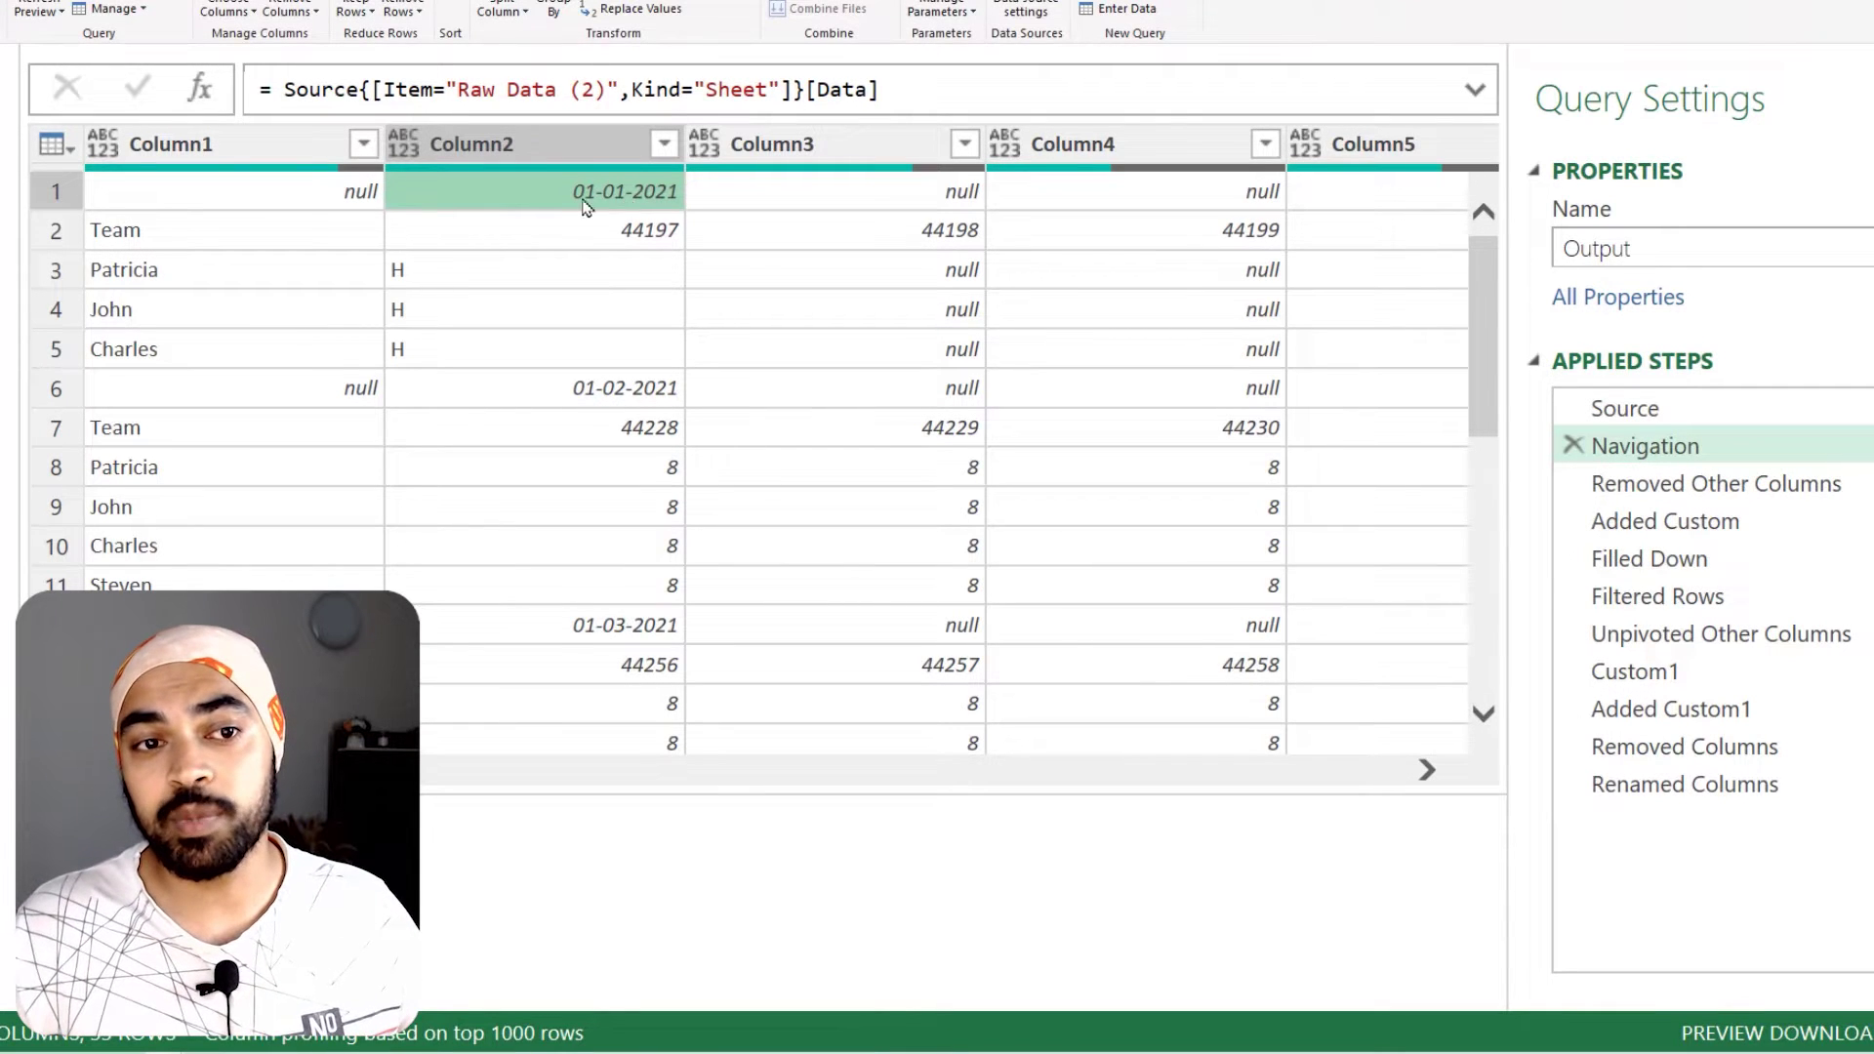
{"action": "left_click", "coordinate": [631, 398]}
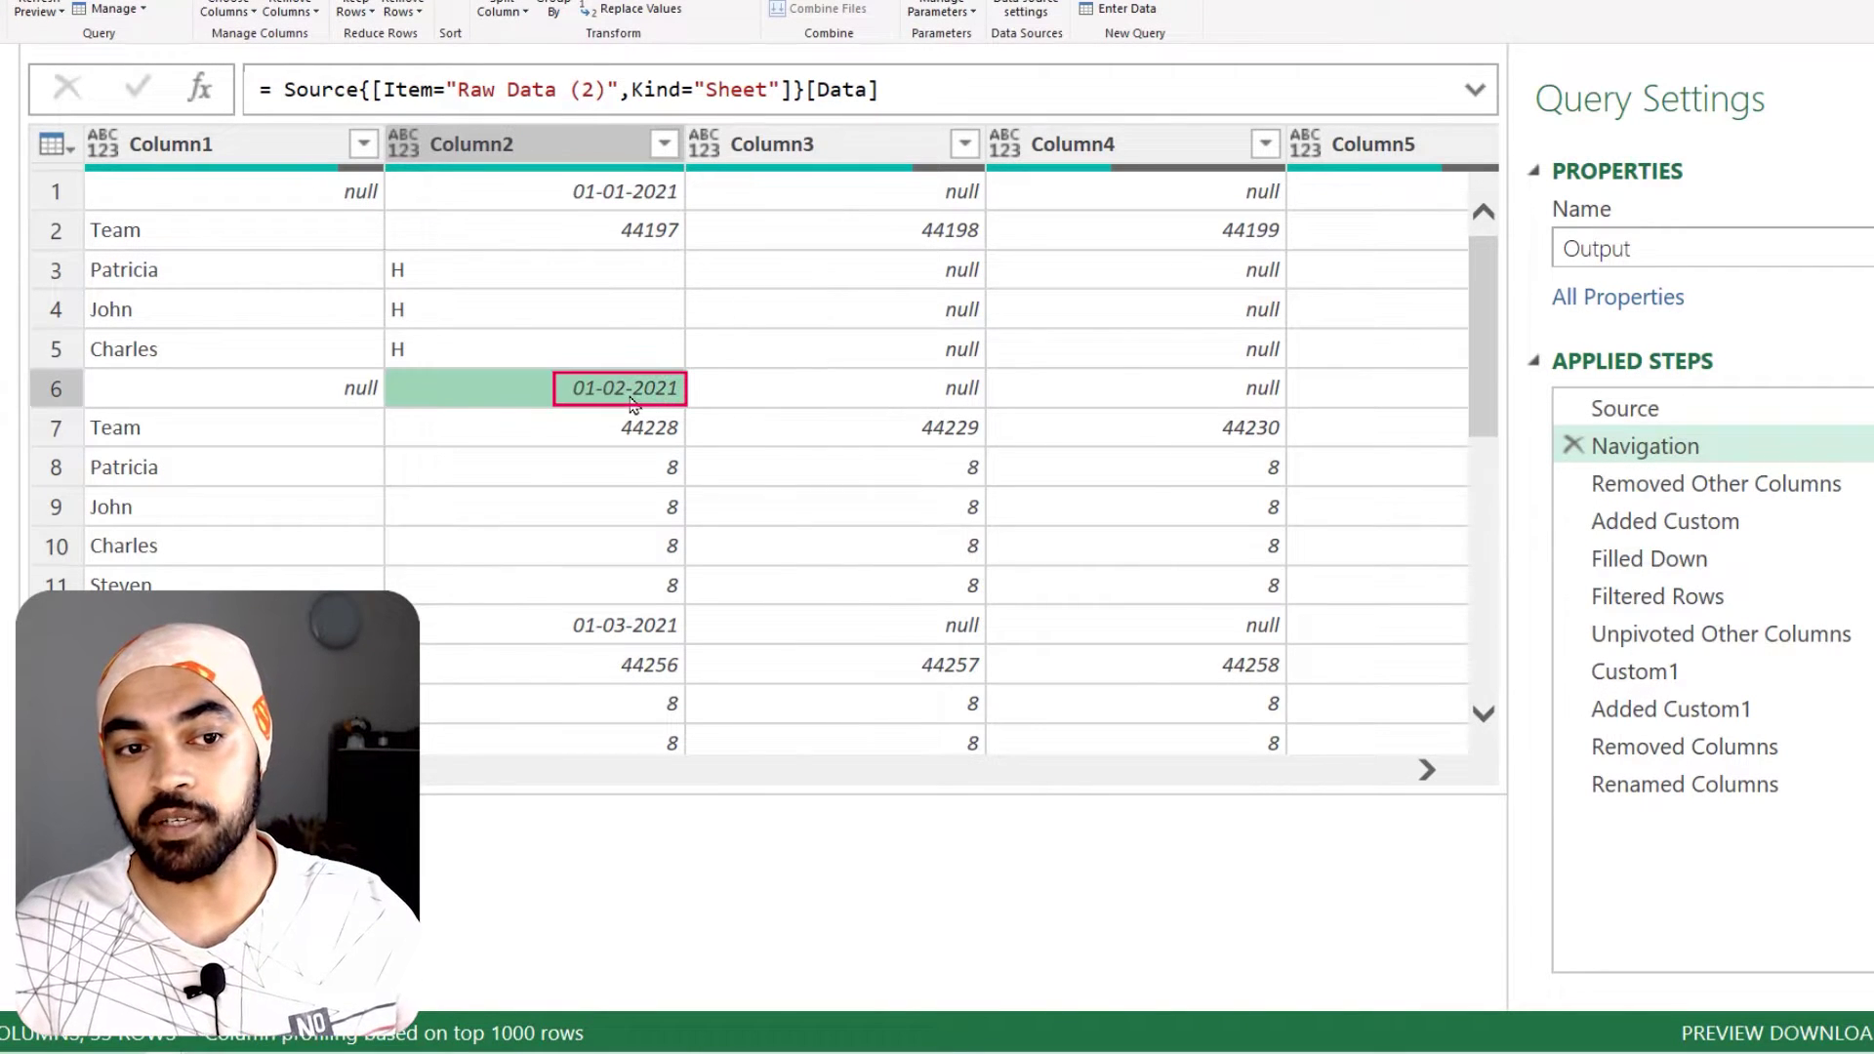
{"action": "left_click", "coordinate": [642, 634]}
{"action": "scroll", "coordinate": [649, 686], "scroll_direction": "down", "scroll_amount": 3}
{"action": "left_click", "coordinate": [646, 730]}
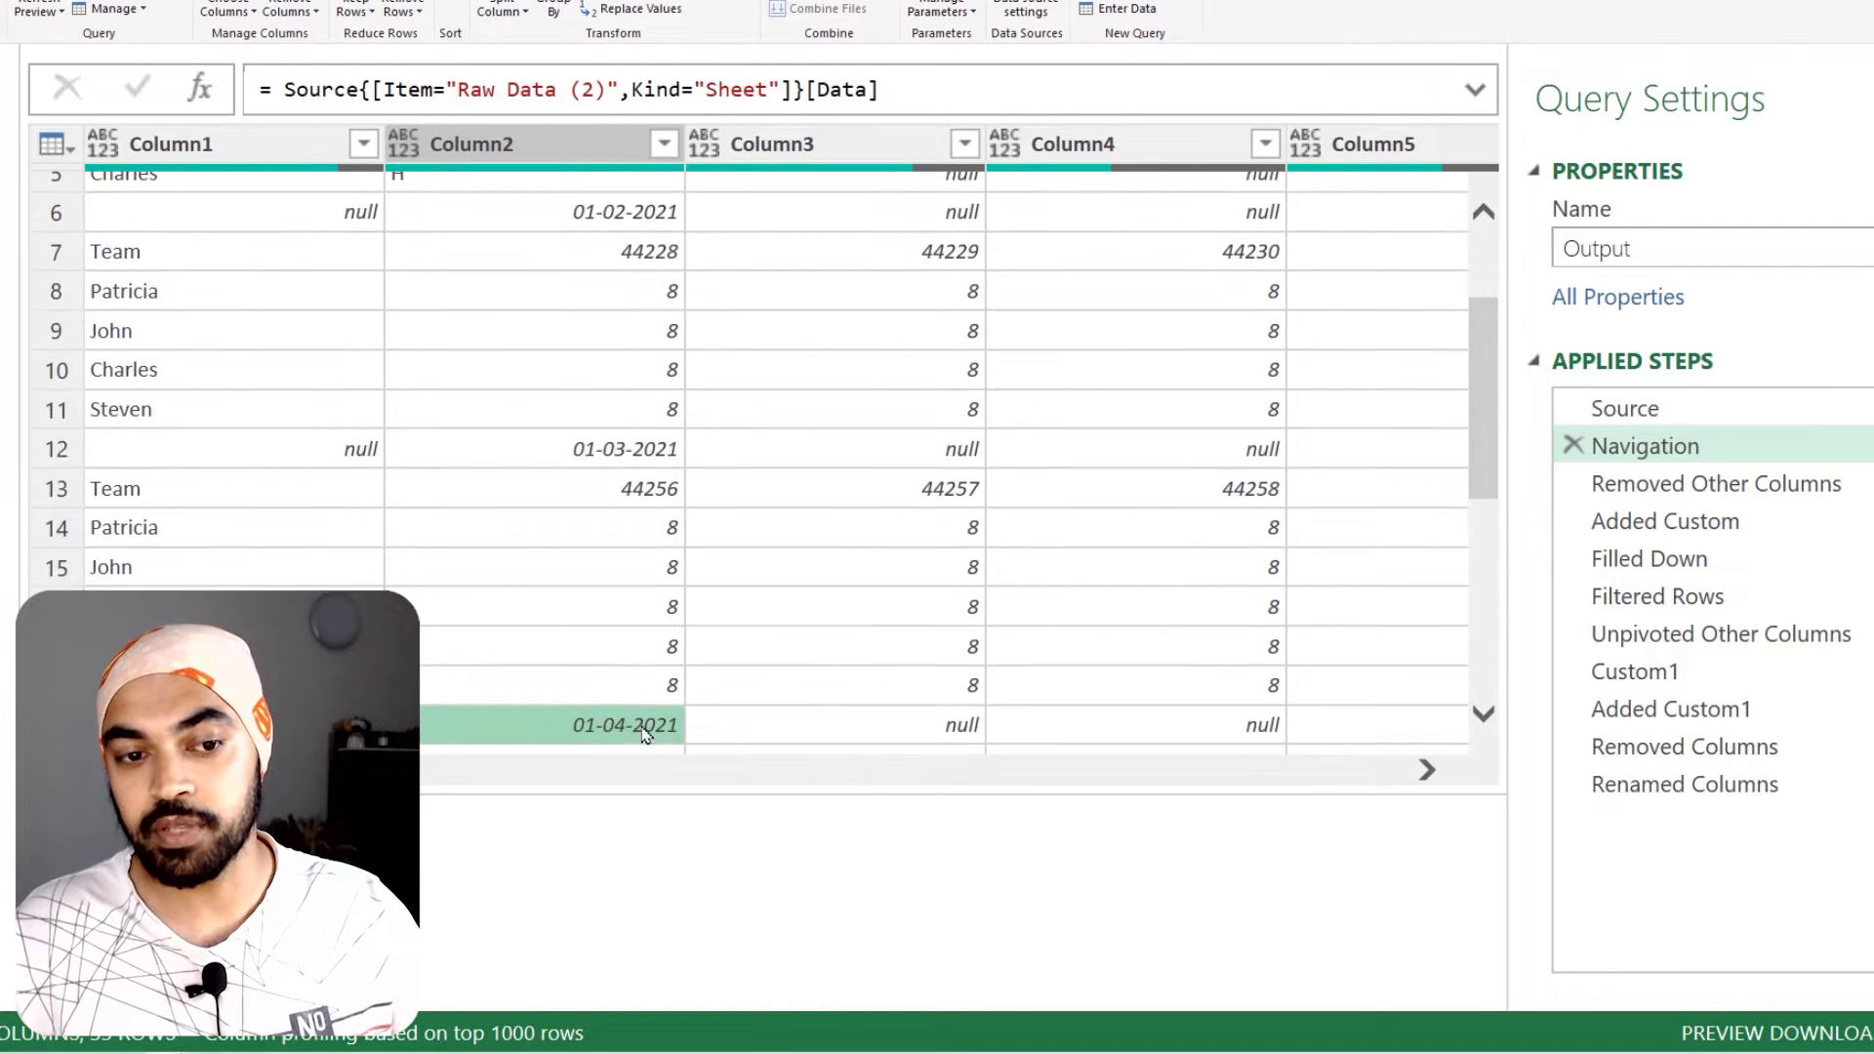
{"action": "scroll", "coordinate": [639, 546], "scroll_direction": "up", "scroll_amount": 3}
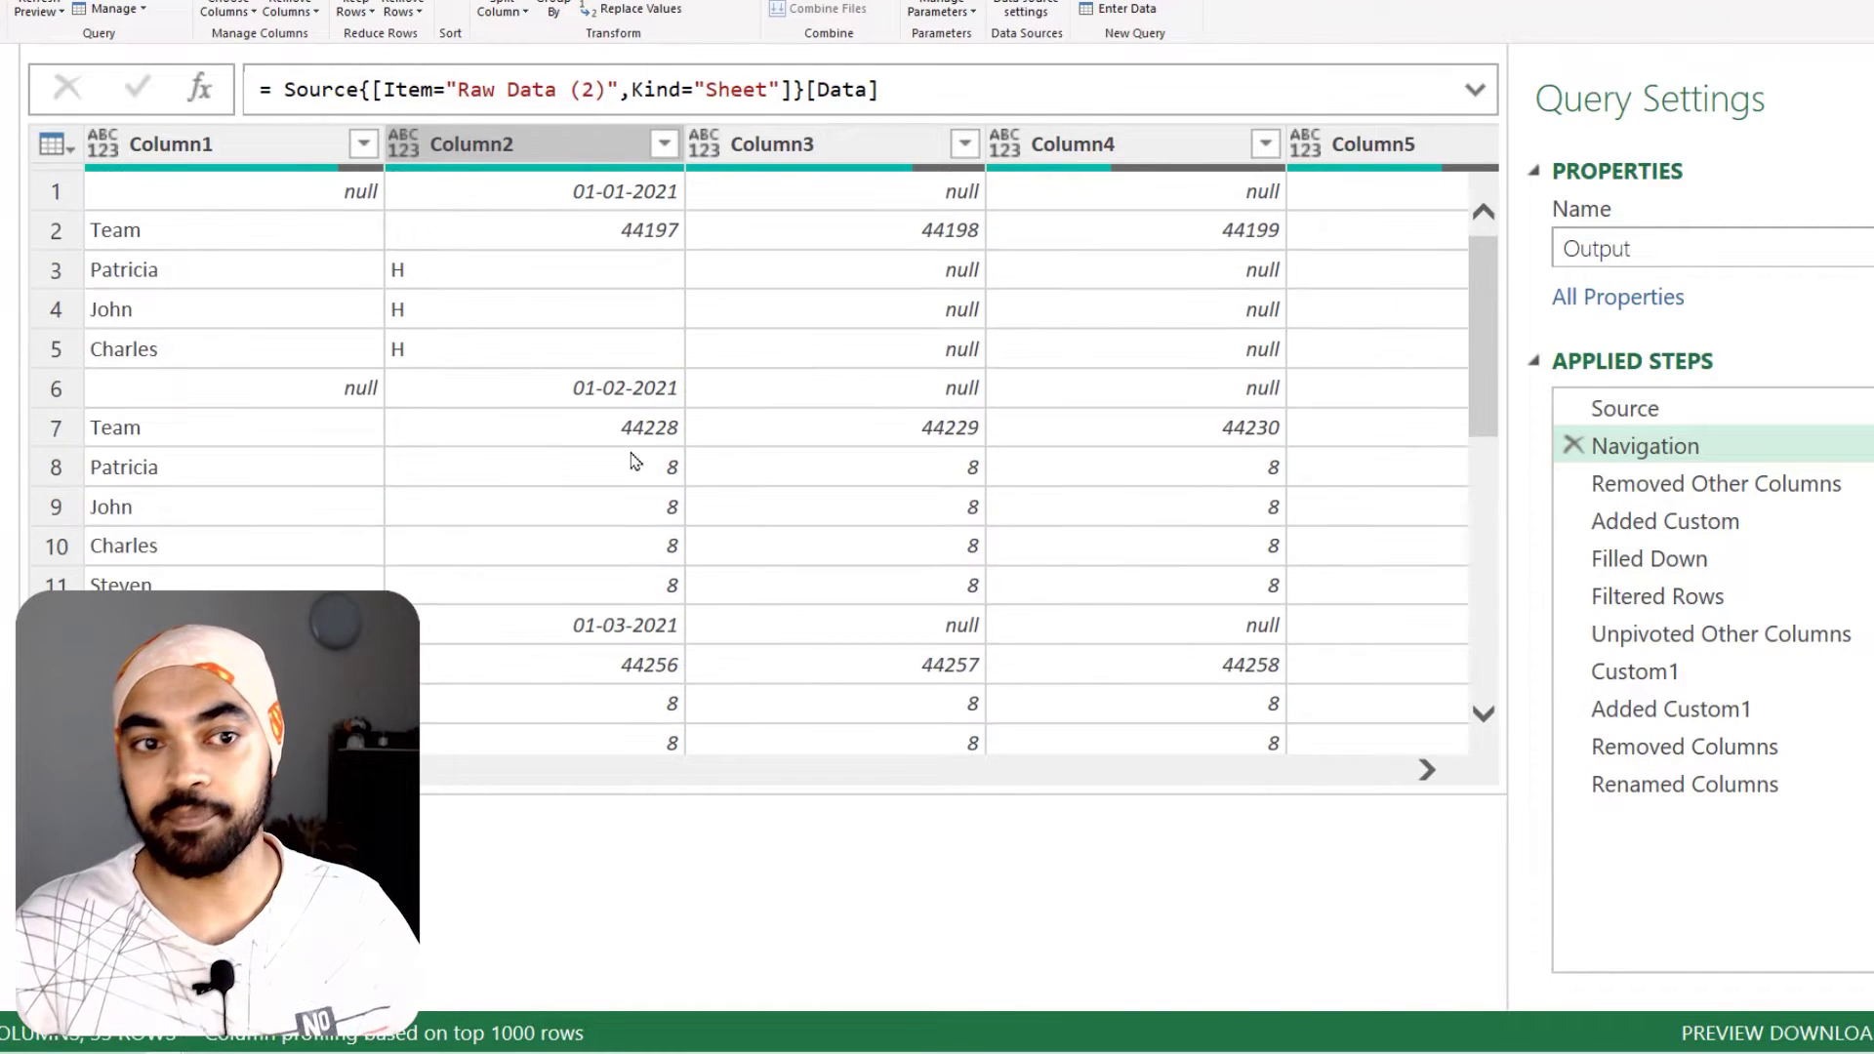
{"action": "left_click", "coordinate": [642, 235]}
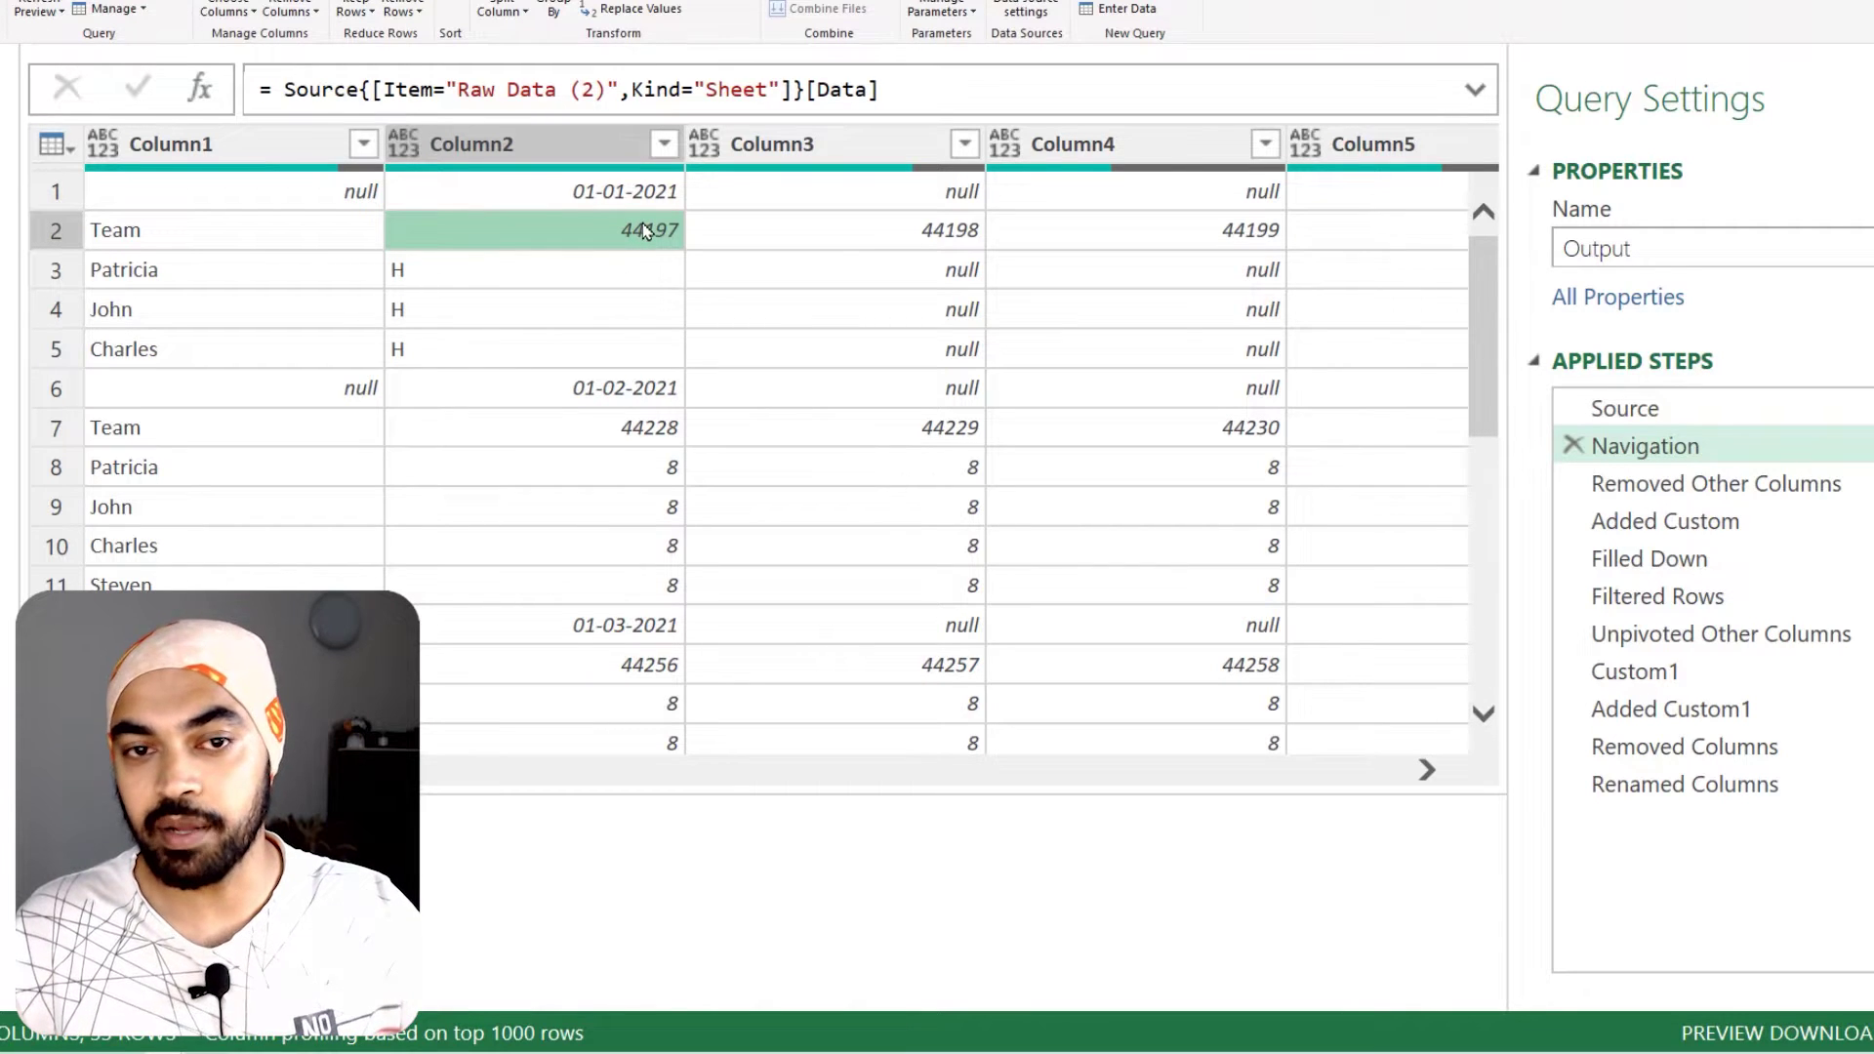
{"action": "left_click", "coordinate": [873, 240]}
{"action": "left_click", "coordinate": [1210, 239]}
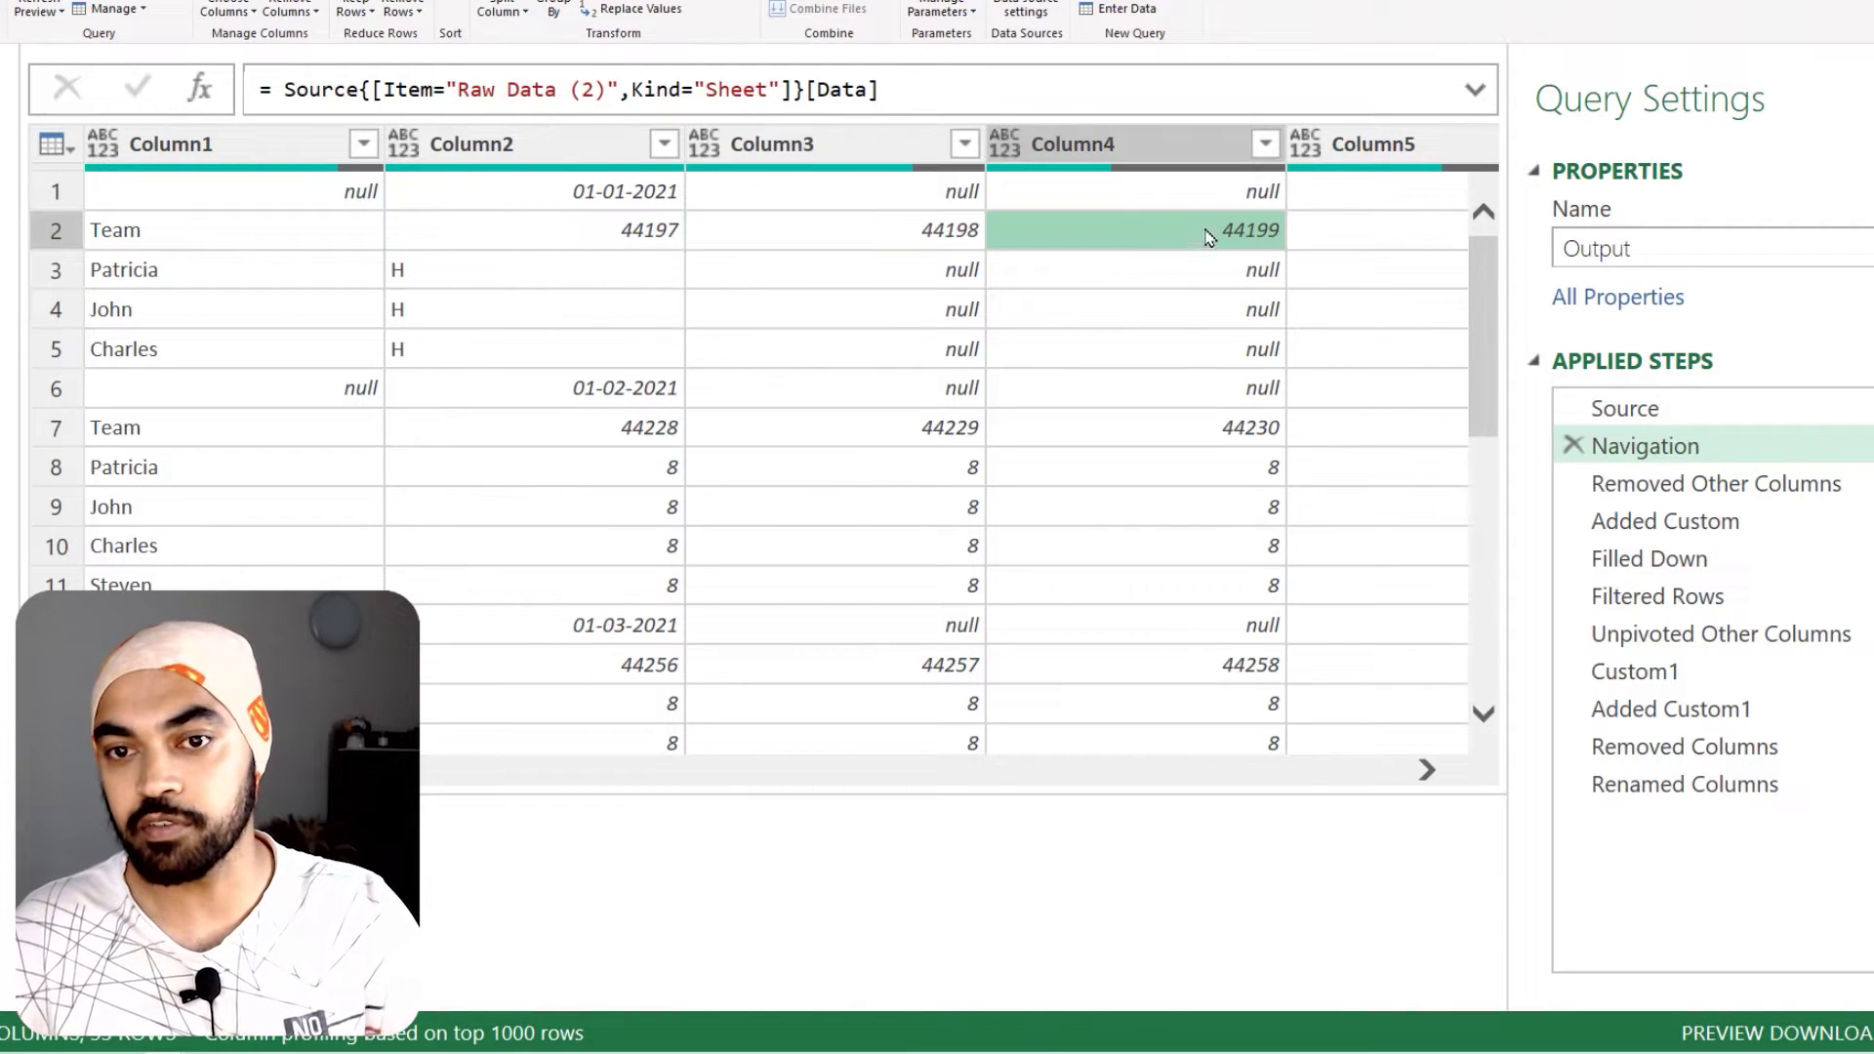
{"action": "left_click", "coordinate": [1419, 235]}
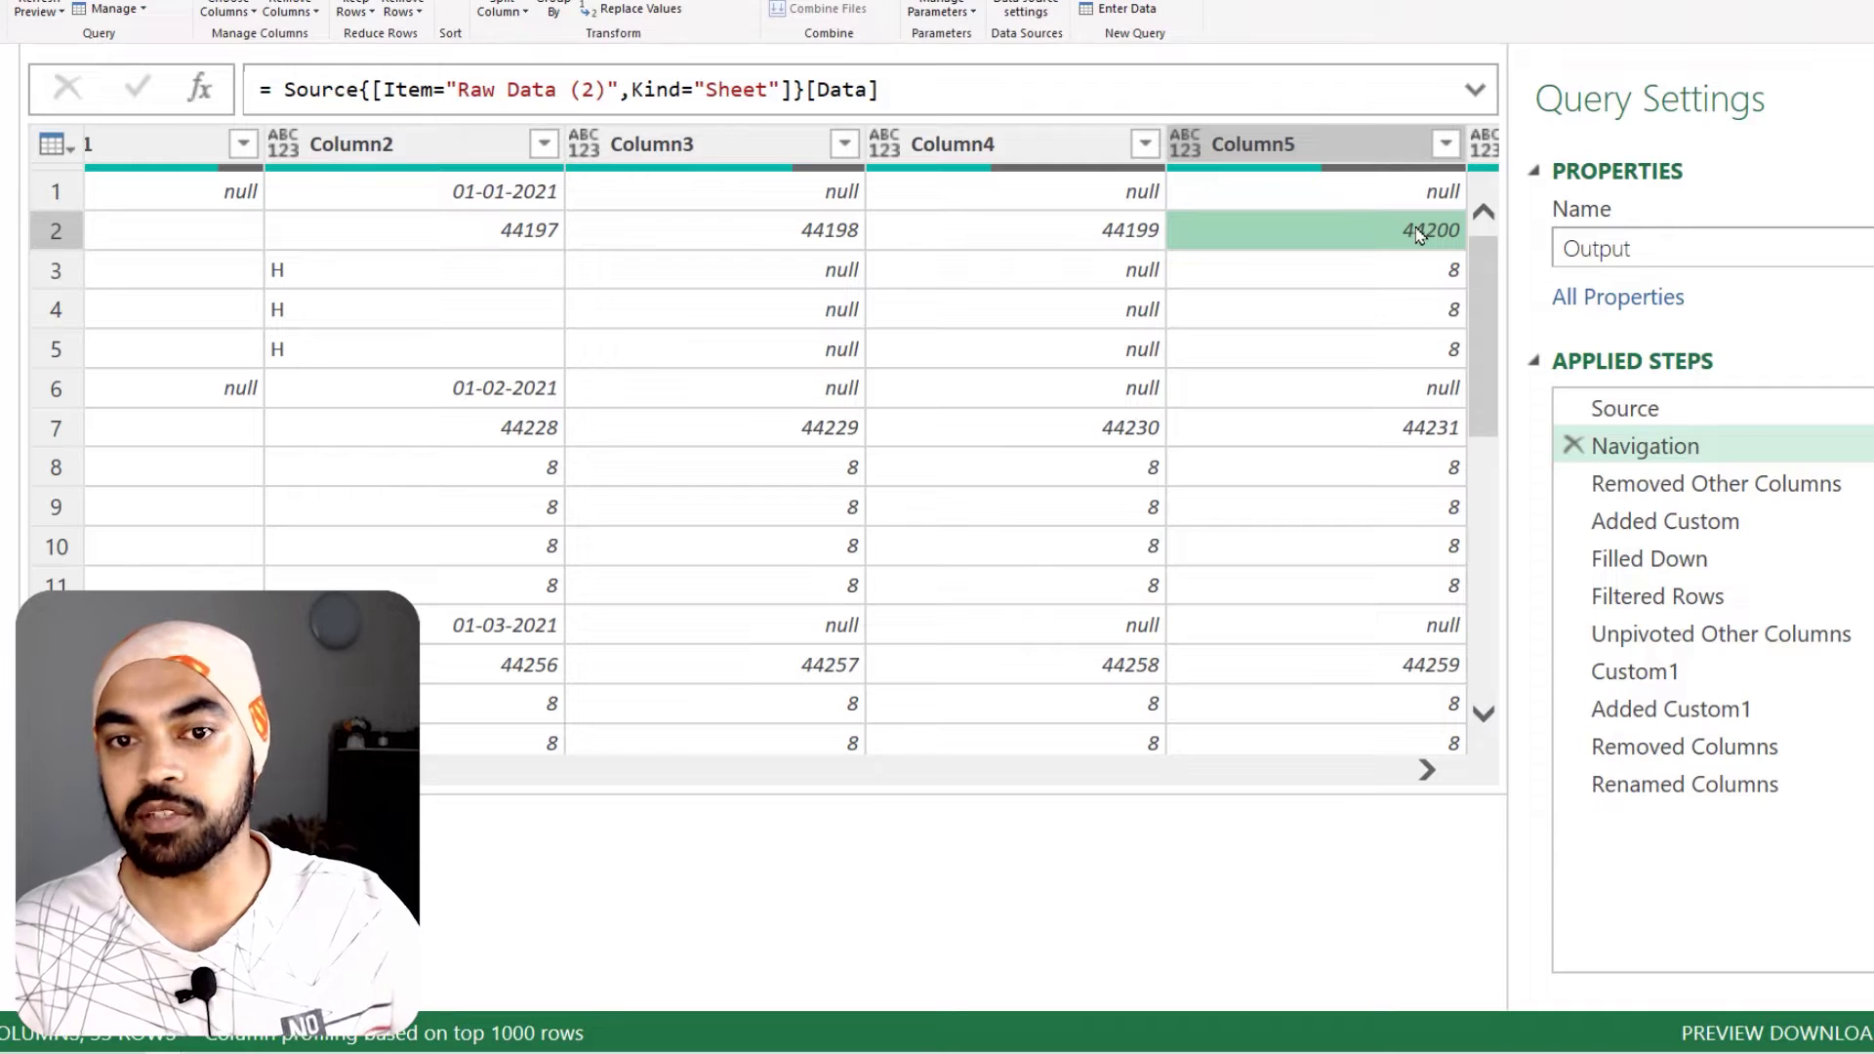
{"action": "left_click", "coordinate": [364, 283]}
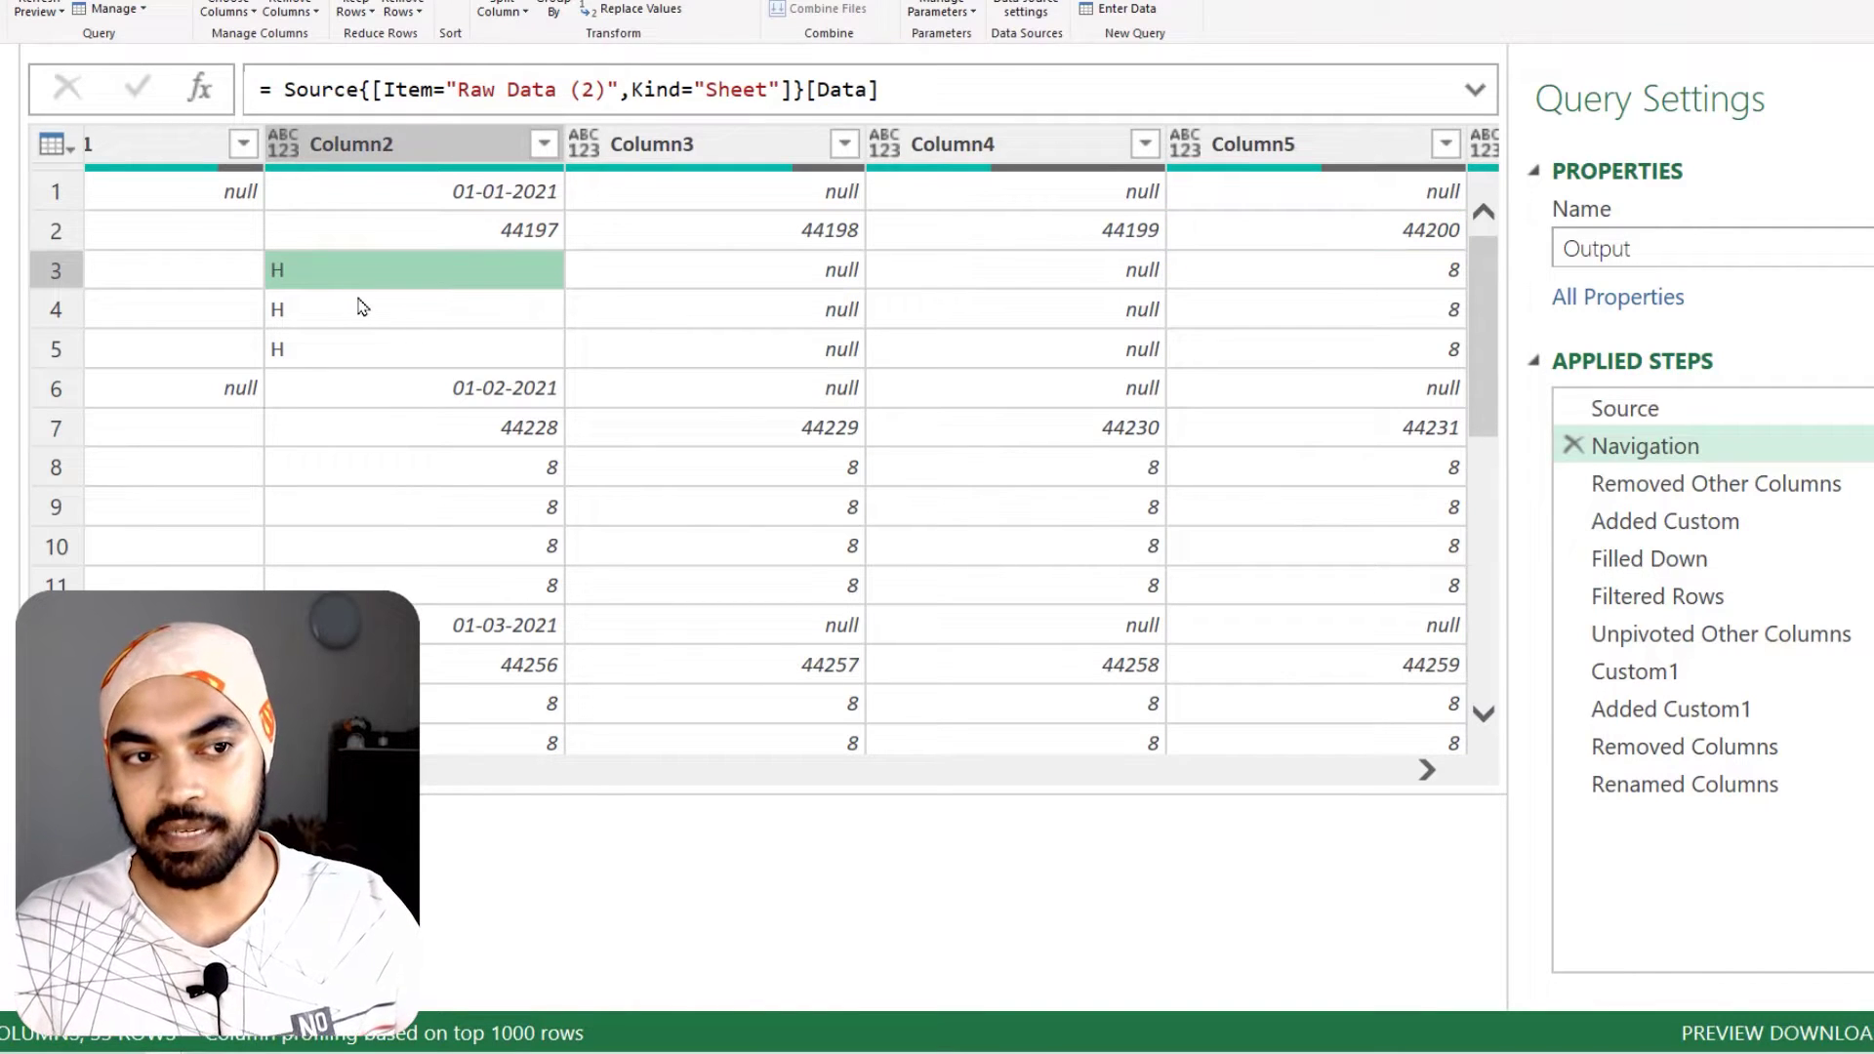
{"action": "key", "text": "Down"}
{"action": "key", "text": "Down"}
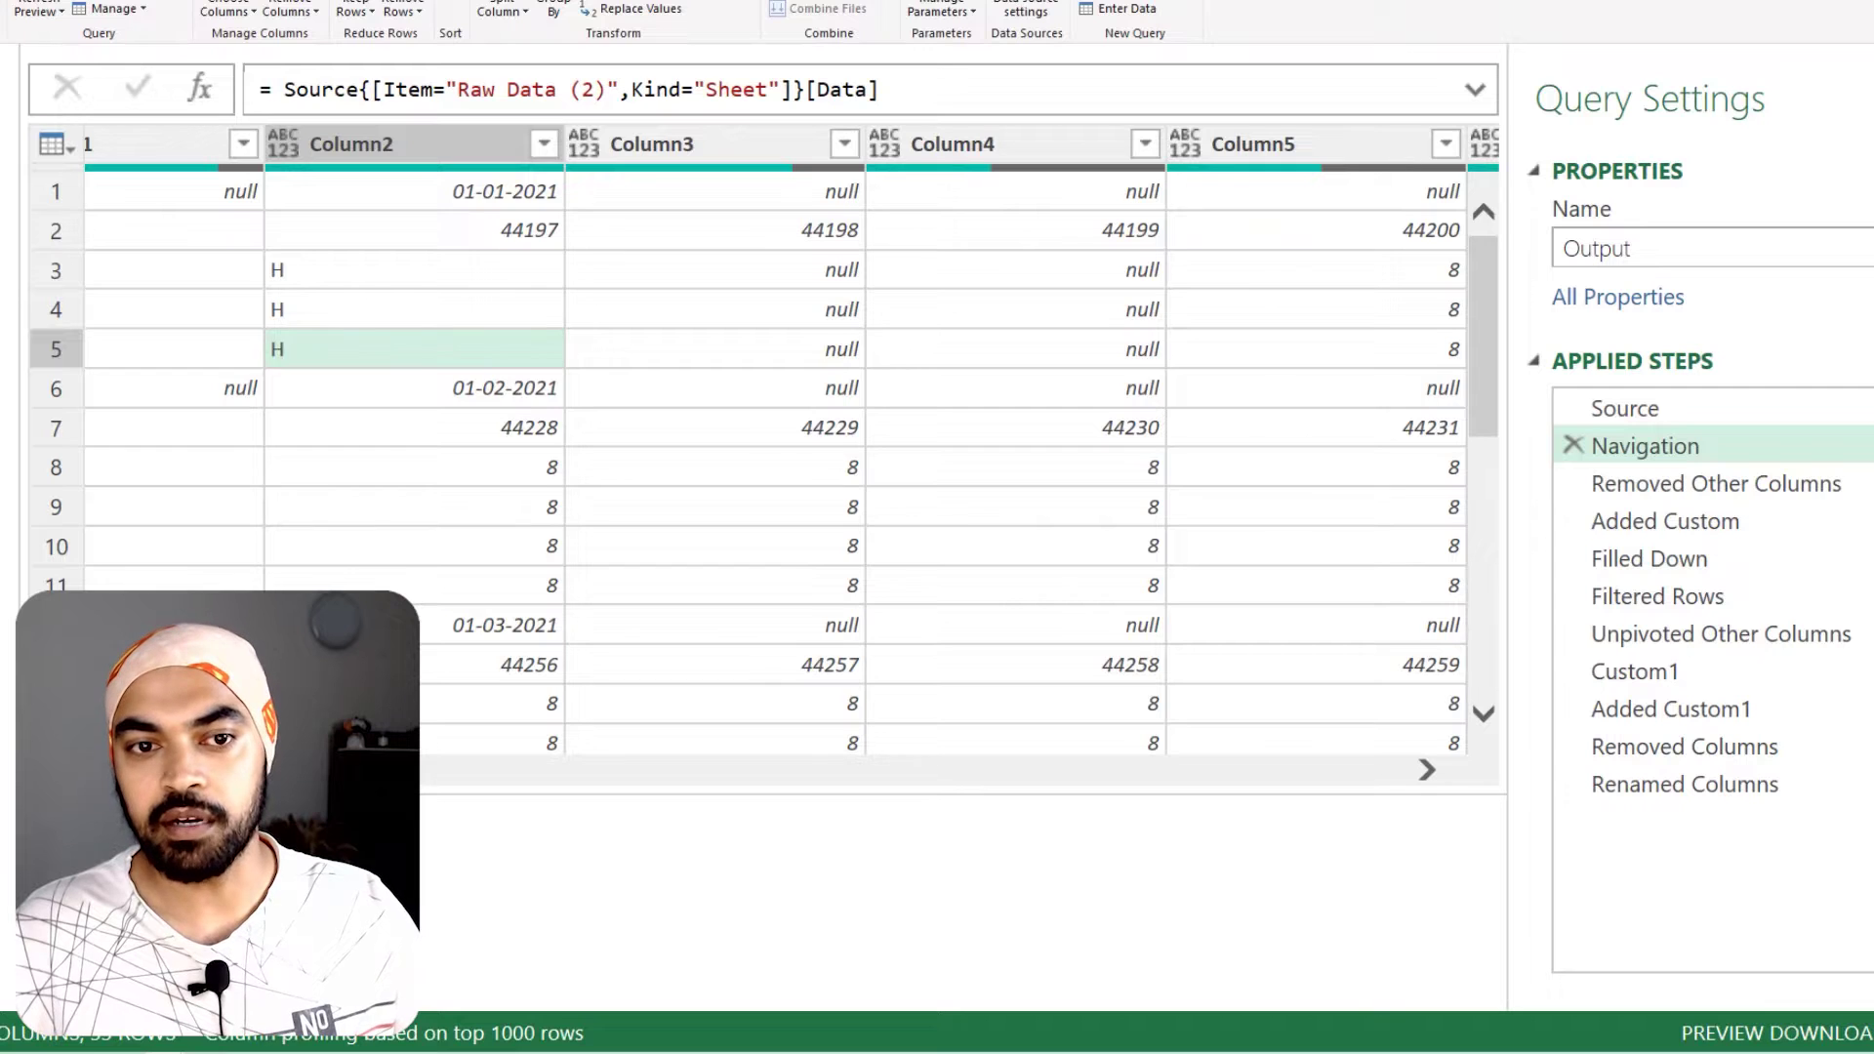
{"action": "scroll", "coordinate": [590, 377], "scroll_direction": "right", "scroll_amount": 2}
{"action": "left_click", "coordinate": [690, 285]}
{"action": "left_click", "coordinate": [927, 288]}
{"action": "left_click", "coordinate": [894, 329]}
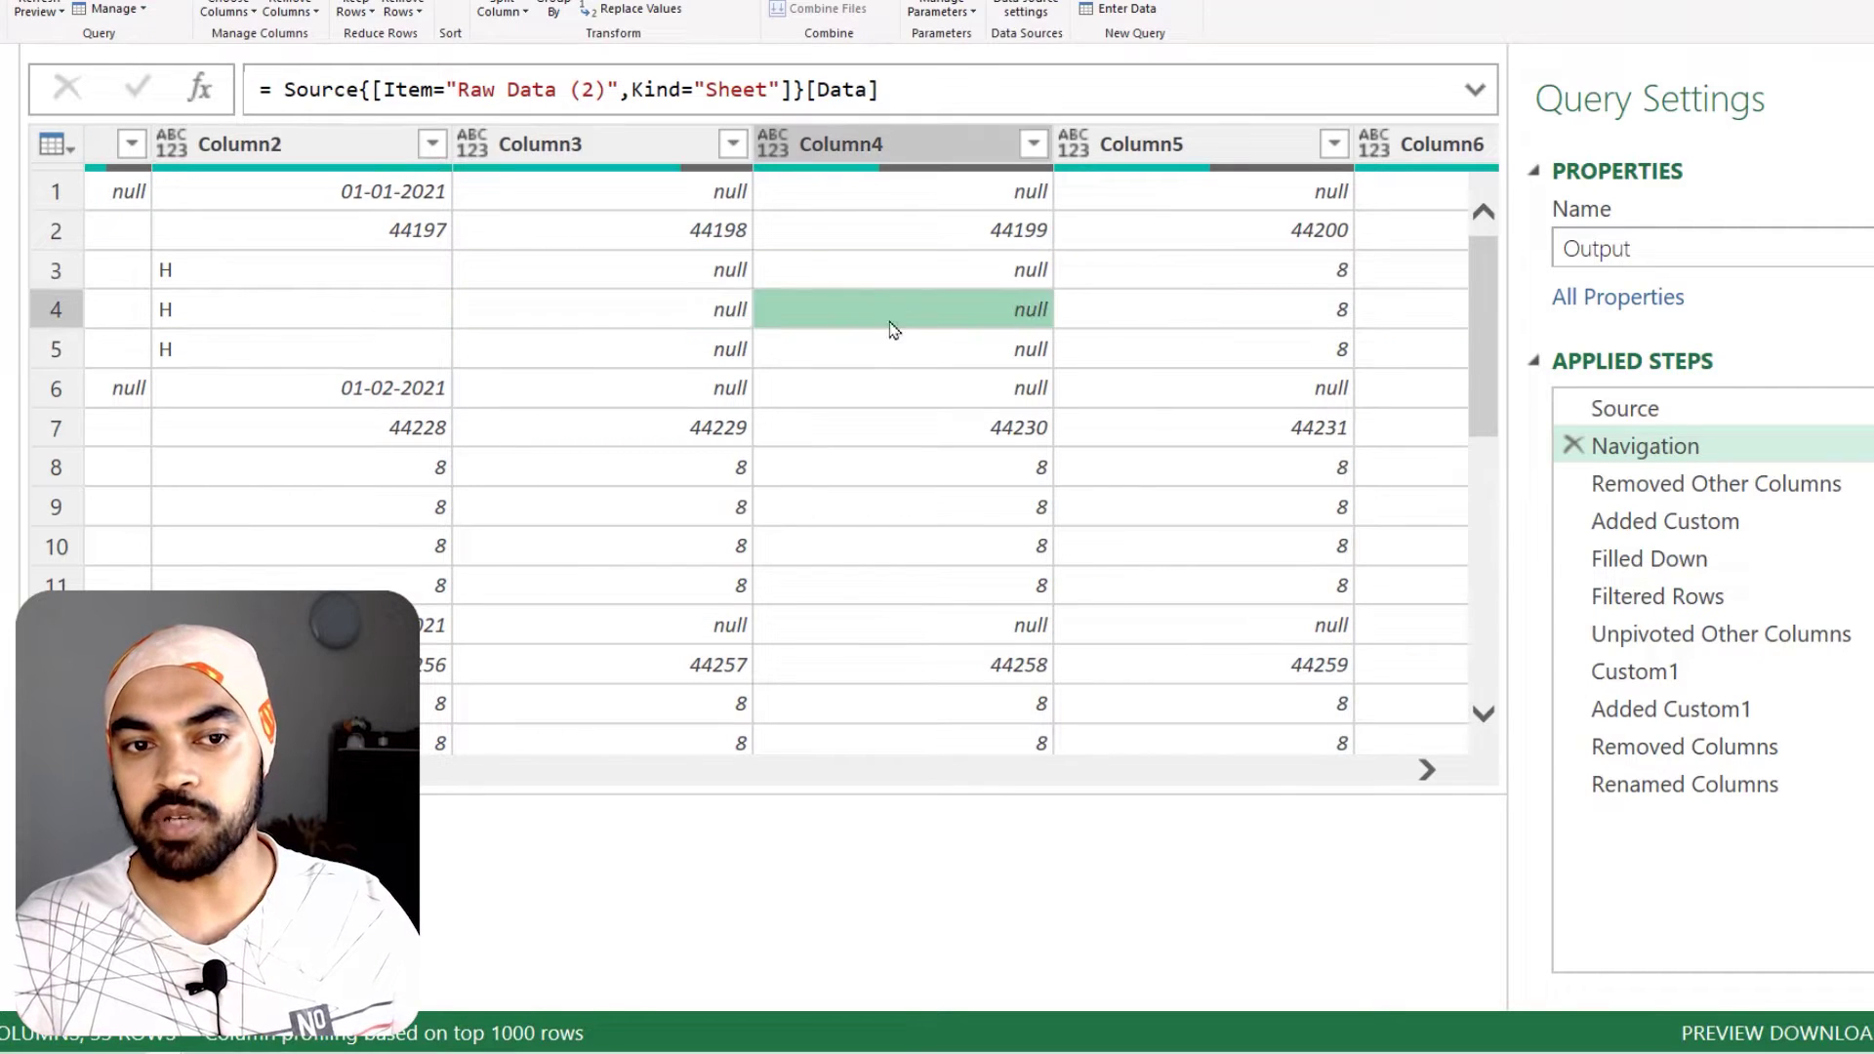
{"action": "key", "text": "Down"}
{"action": "key", "text": "Left"}
{"action": "scroll", "coordinate": [431, 410], "scroll_direction": "right", "scroll_amount": 5}
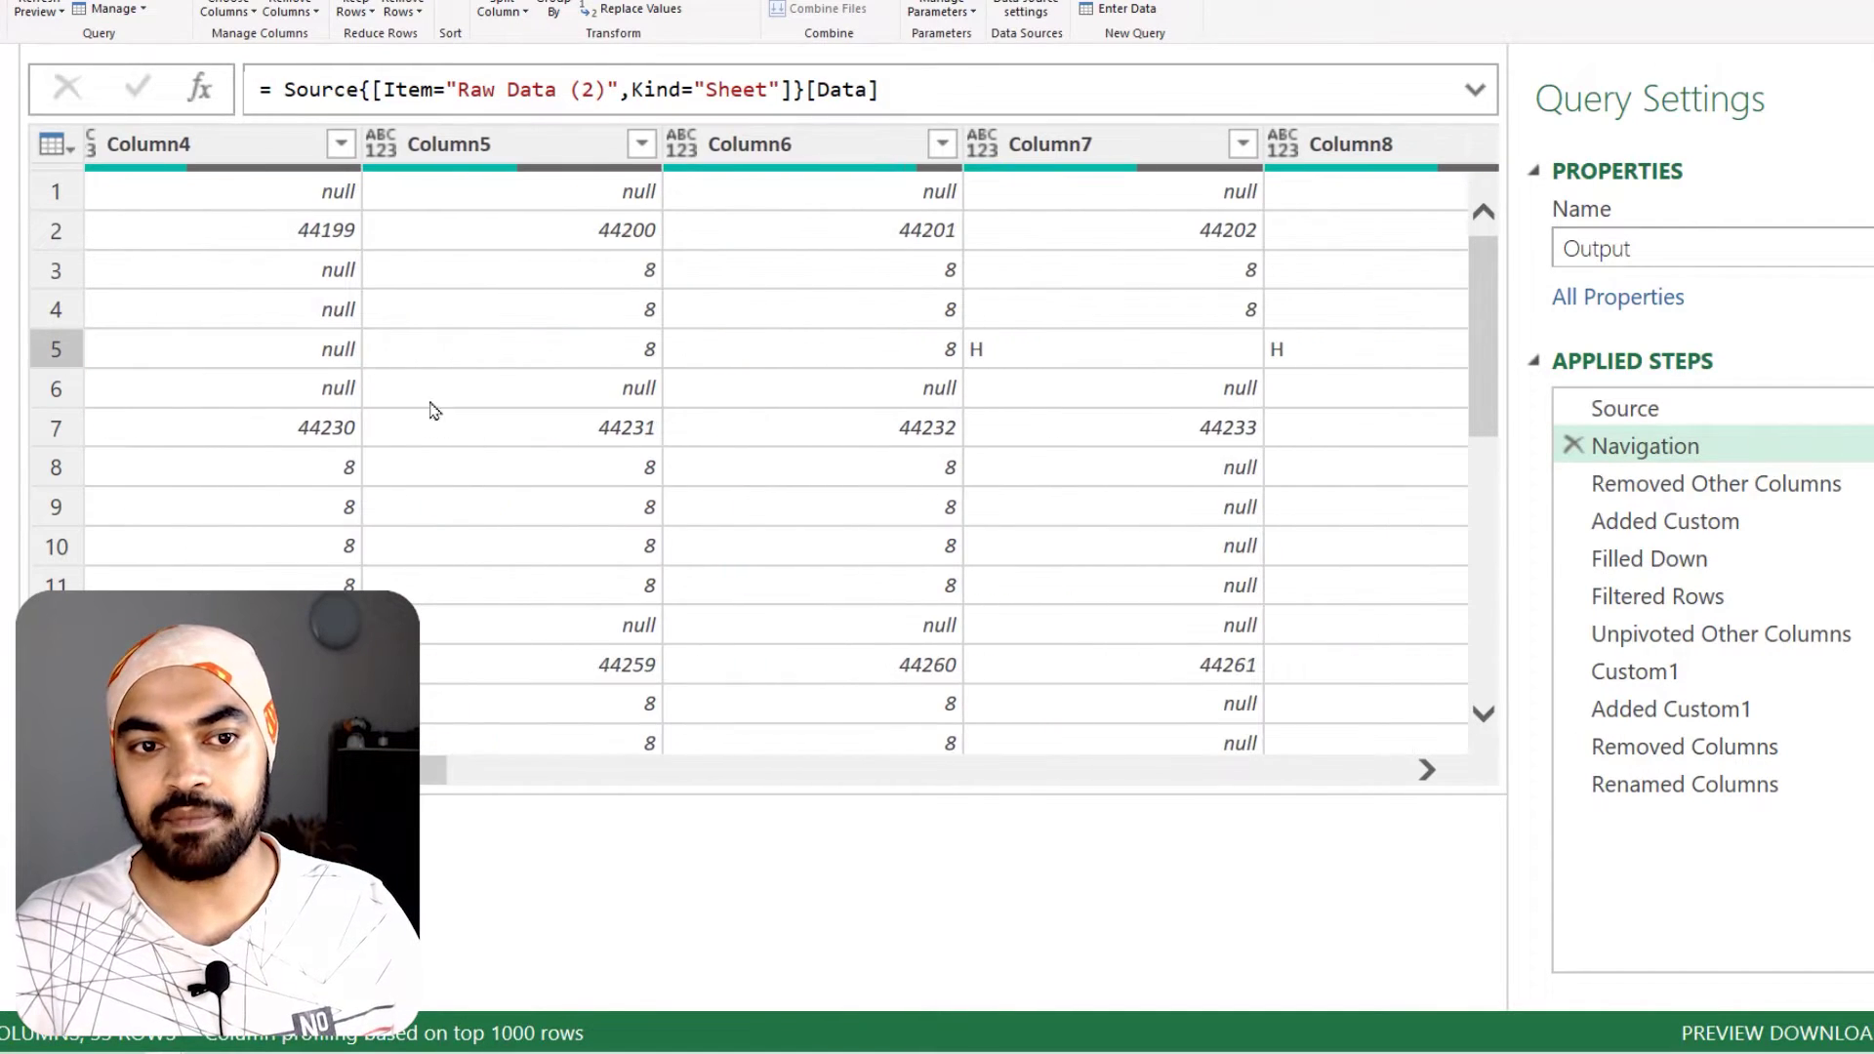
{"action": "left_click", "coordinate": [481, 306]}
{"action": "left_click", "coordinate": [877, 283]}
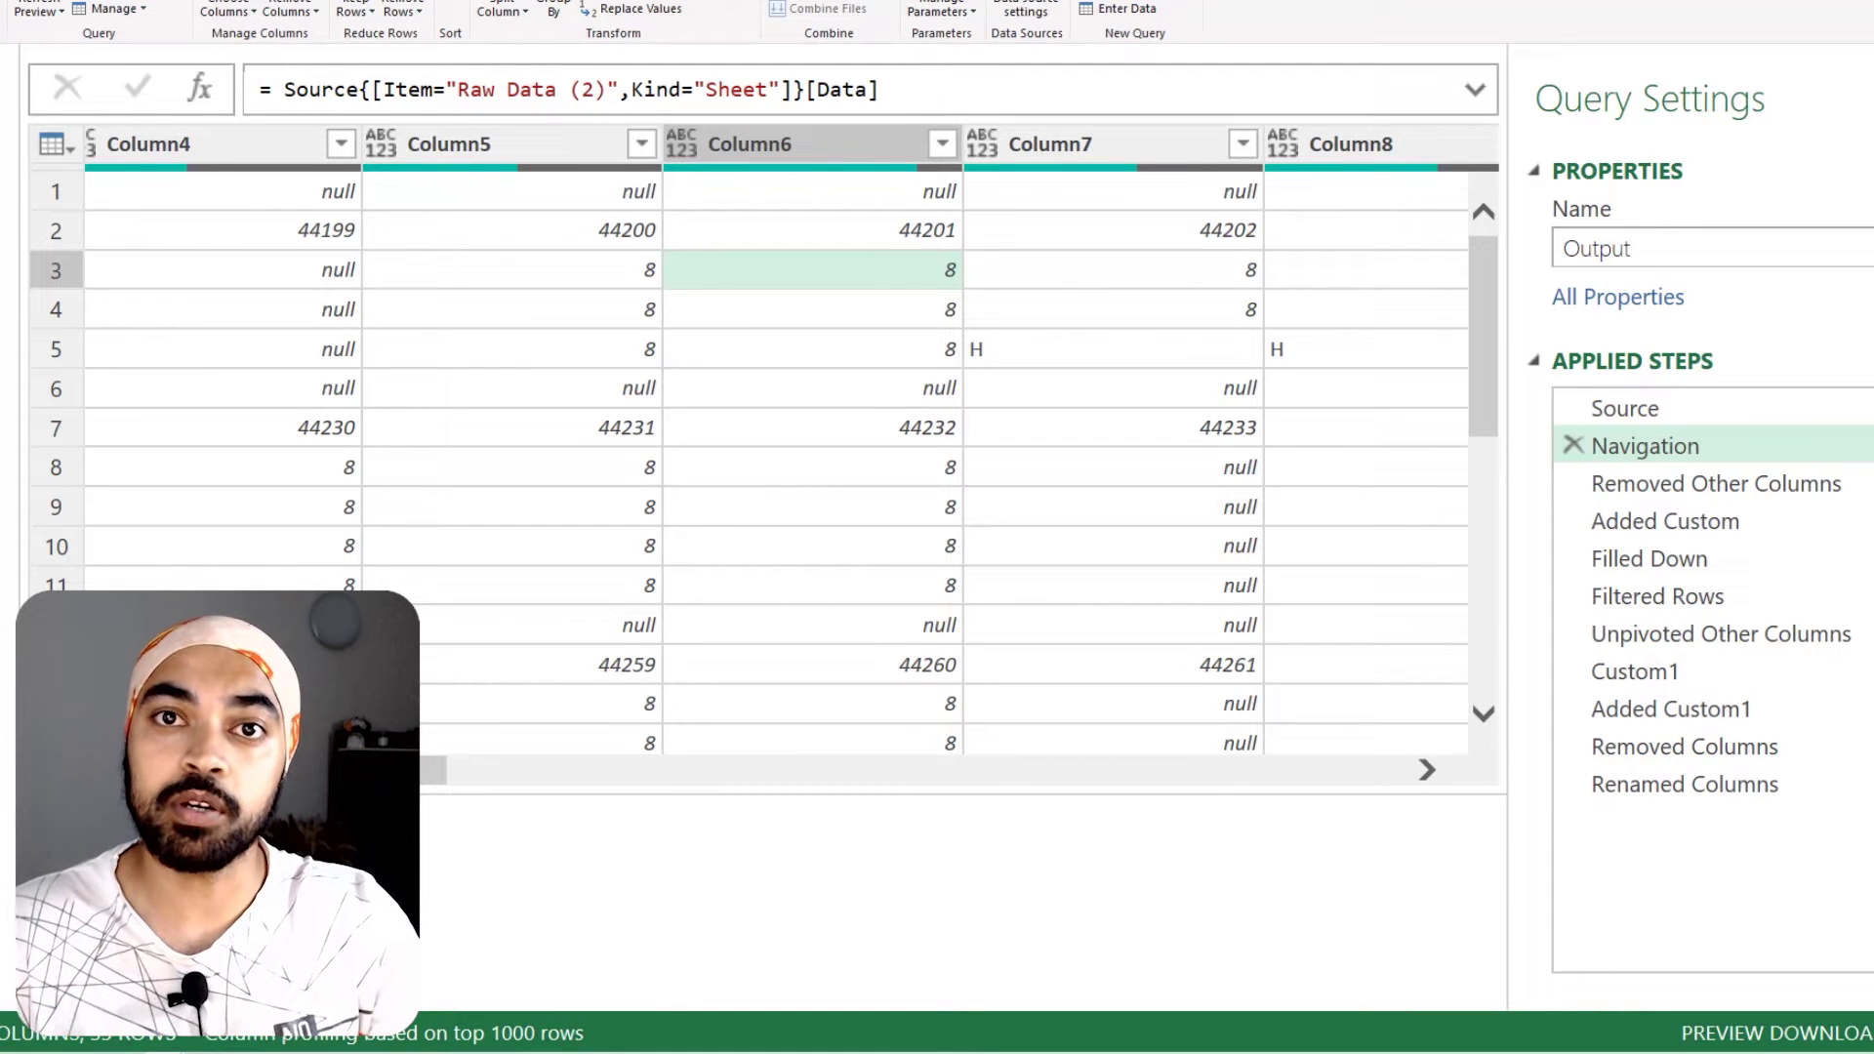
{"action": "scroll", "coordinate": [1204, 715], "scroll_direction": "right", "scroll_amount": 10}
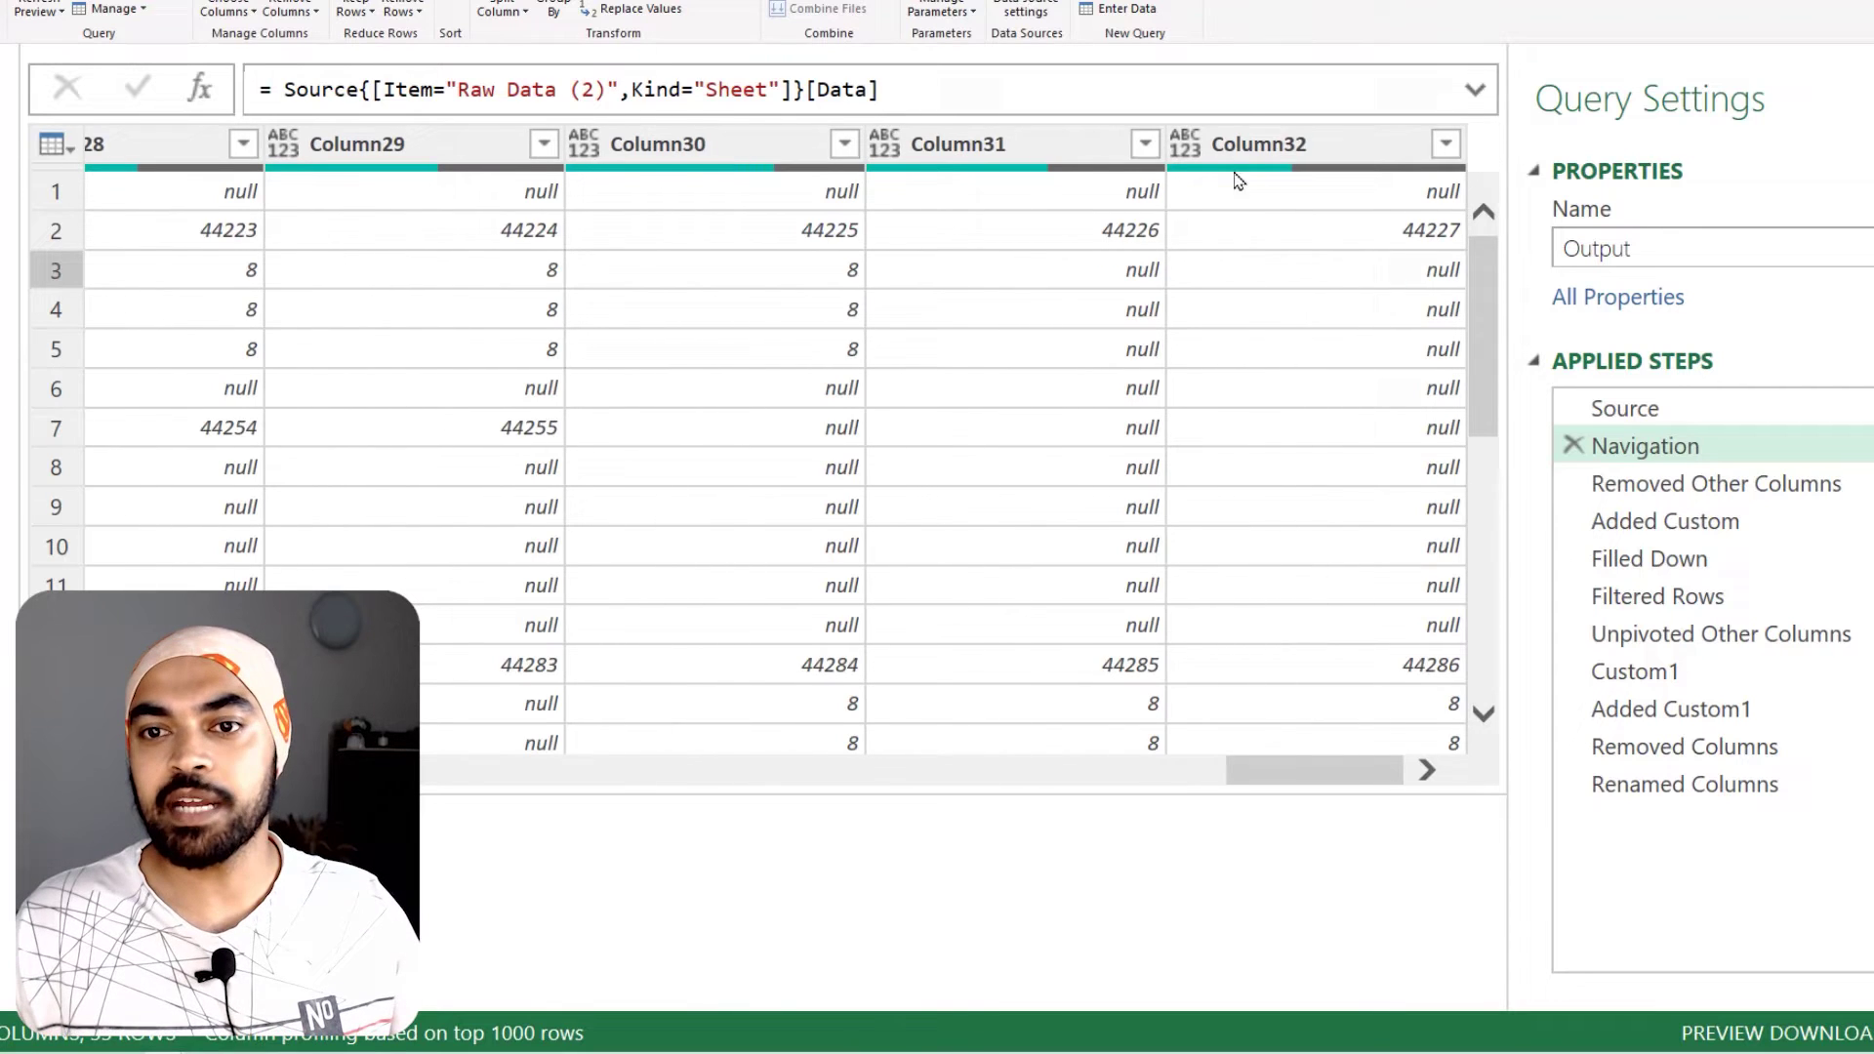
{"action": "left_click", "coordinate": [1291, 144]}
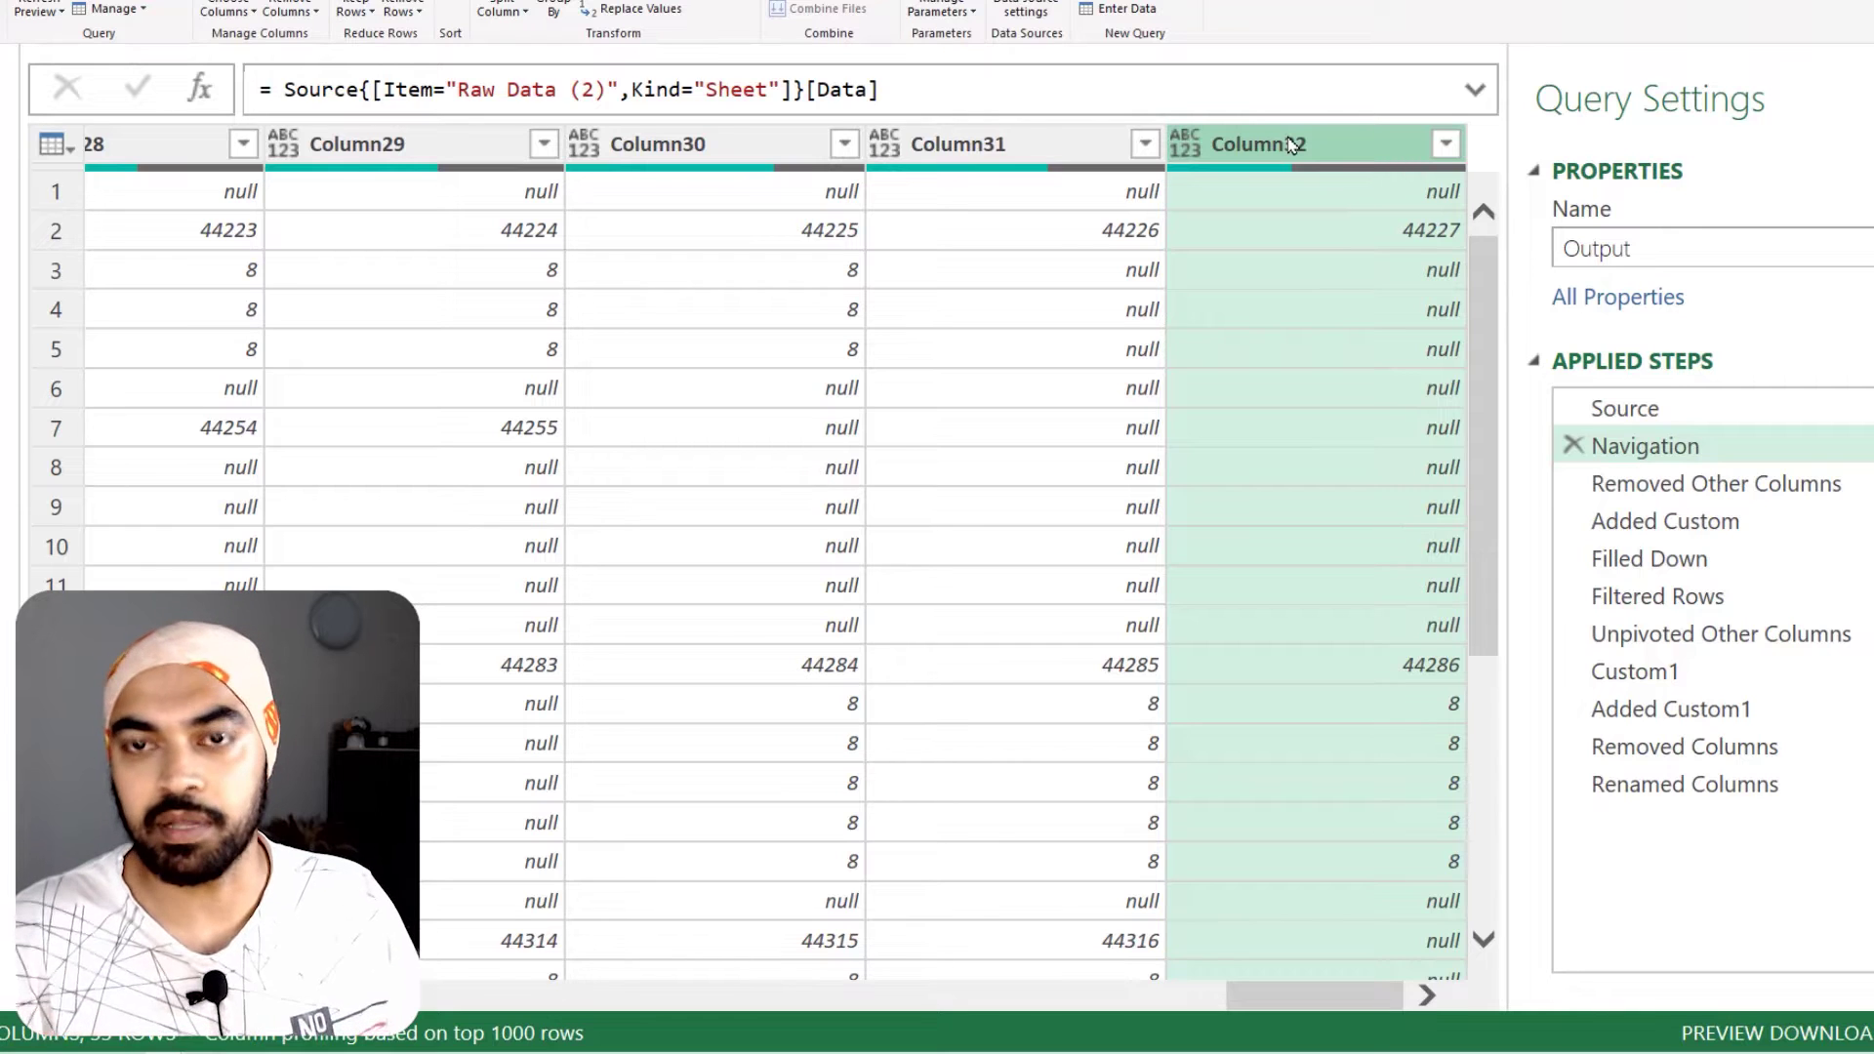
Show the Removed Other Columns step and read its full Column1–Column32 formula without editing
{"action": "left_click", "coordinate": [1667, 484]}
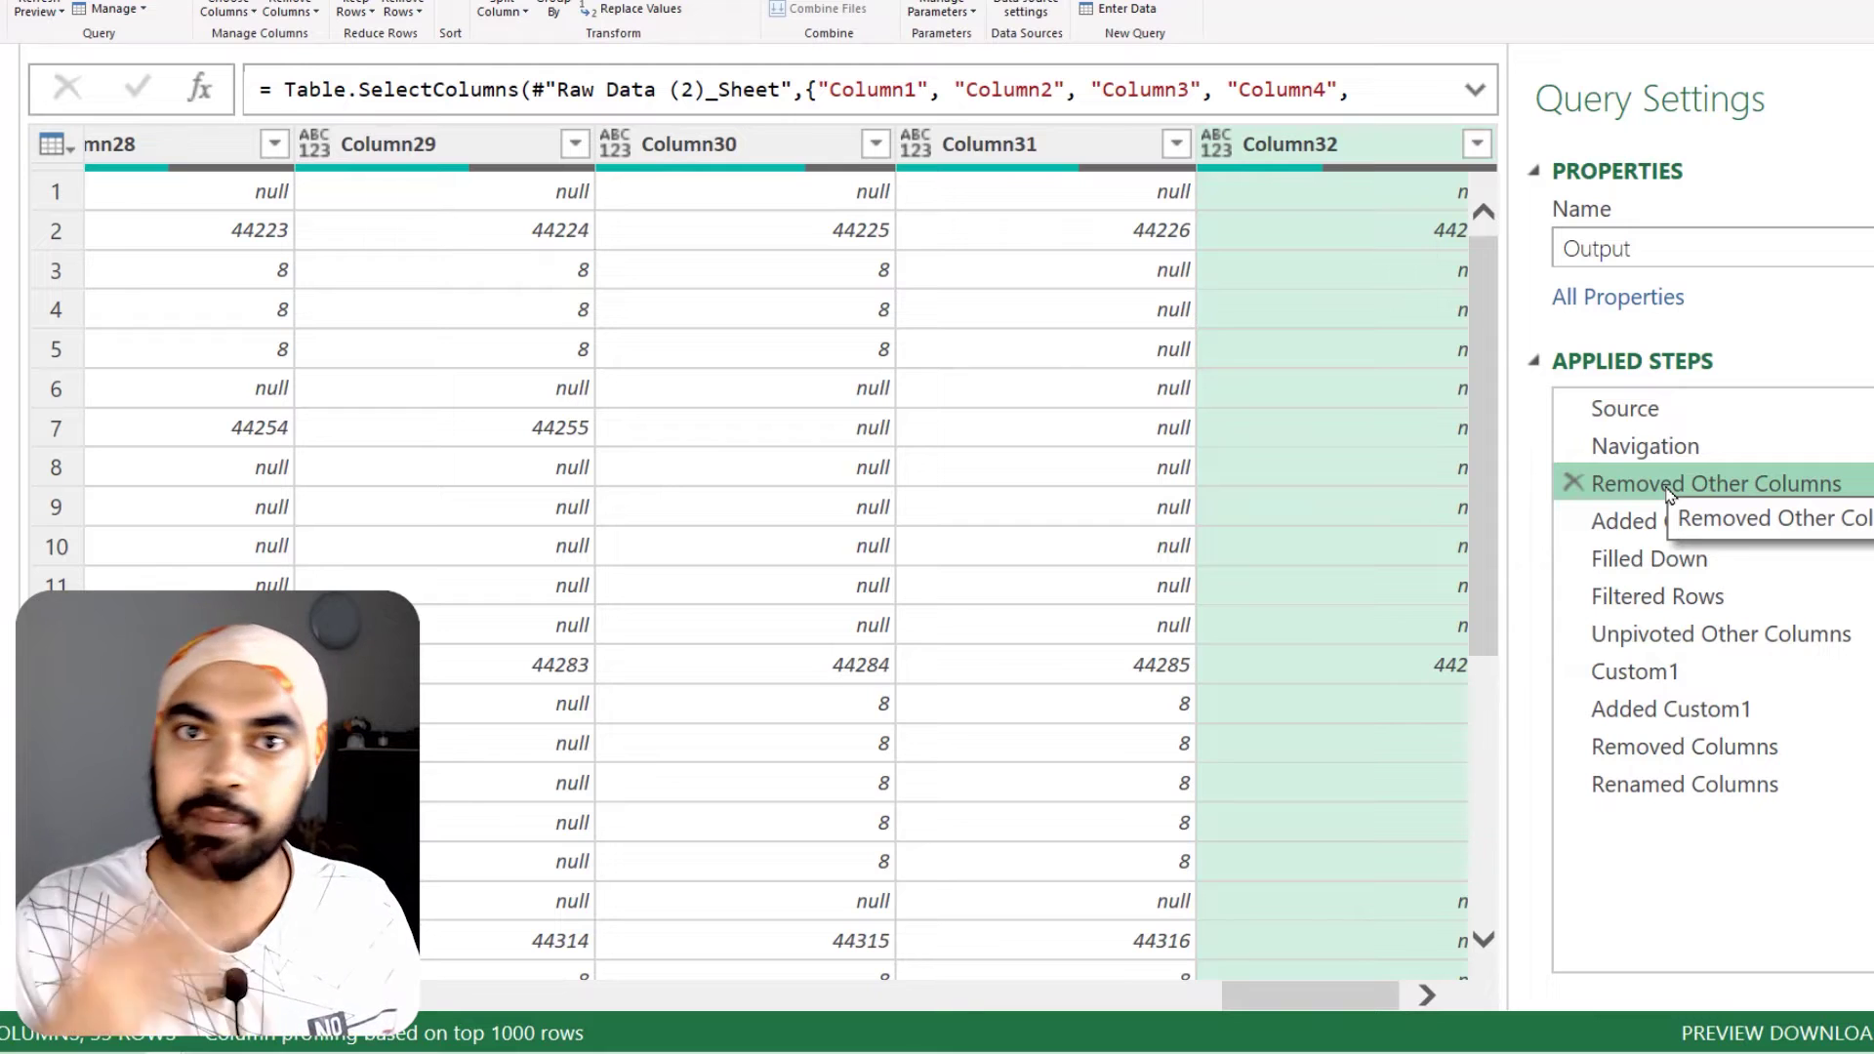
{"action": "left_click", "coordinate": [1475, 88]}
{"action": "double_click", "coordinate": [1190, 226]}
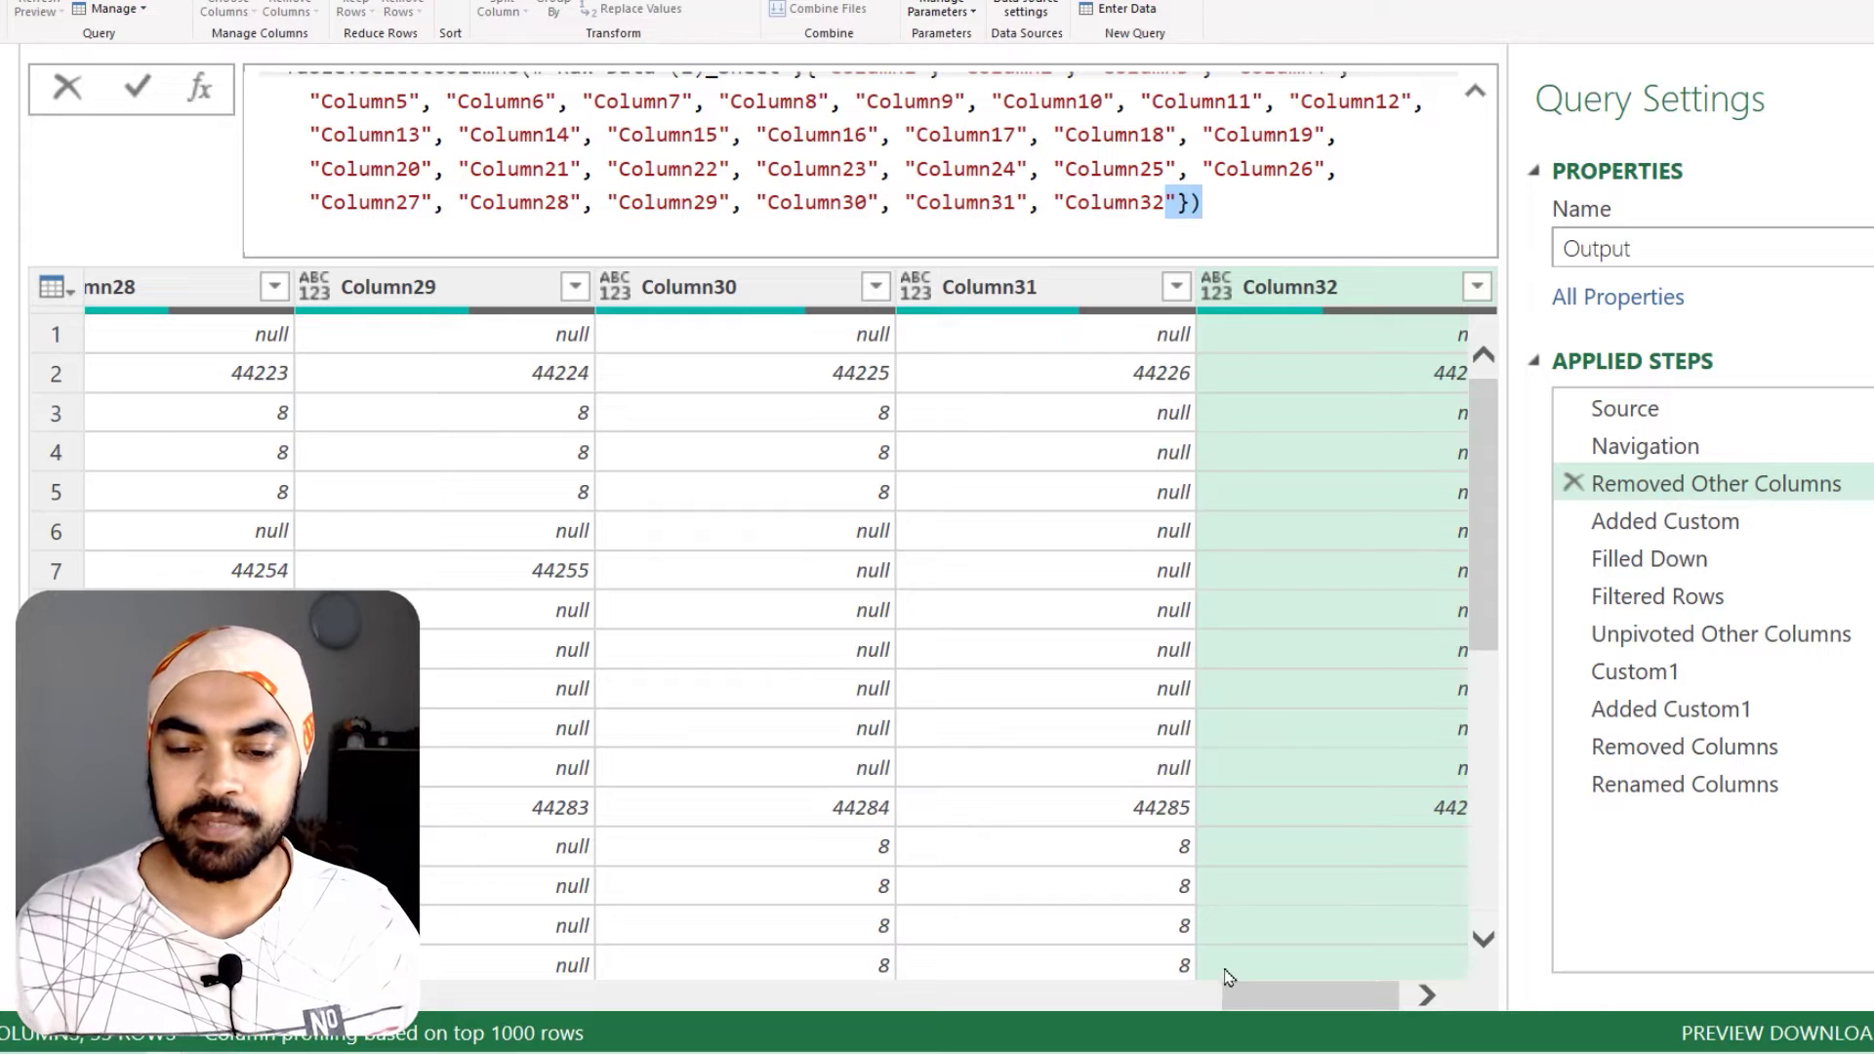
{"action": "left_click", "coordinate": [1263, 996]}
{"action": "left_click_drag", "start_coordinate": [1256, 995], "coordinate": [131, 995]}
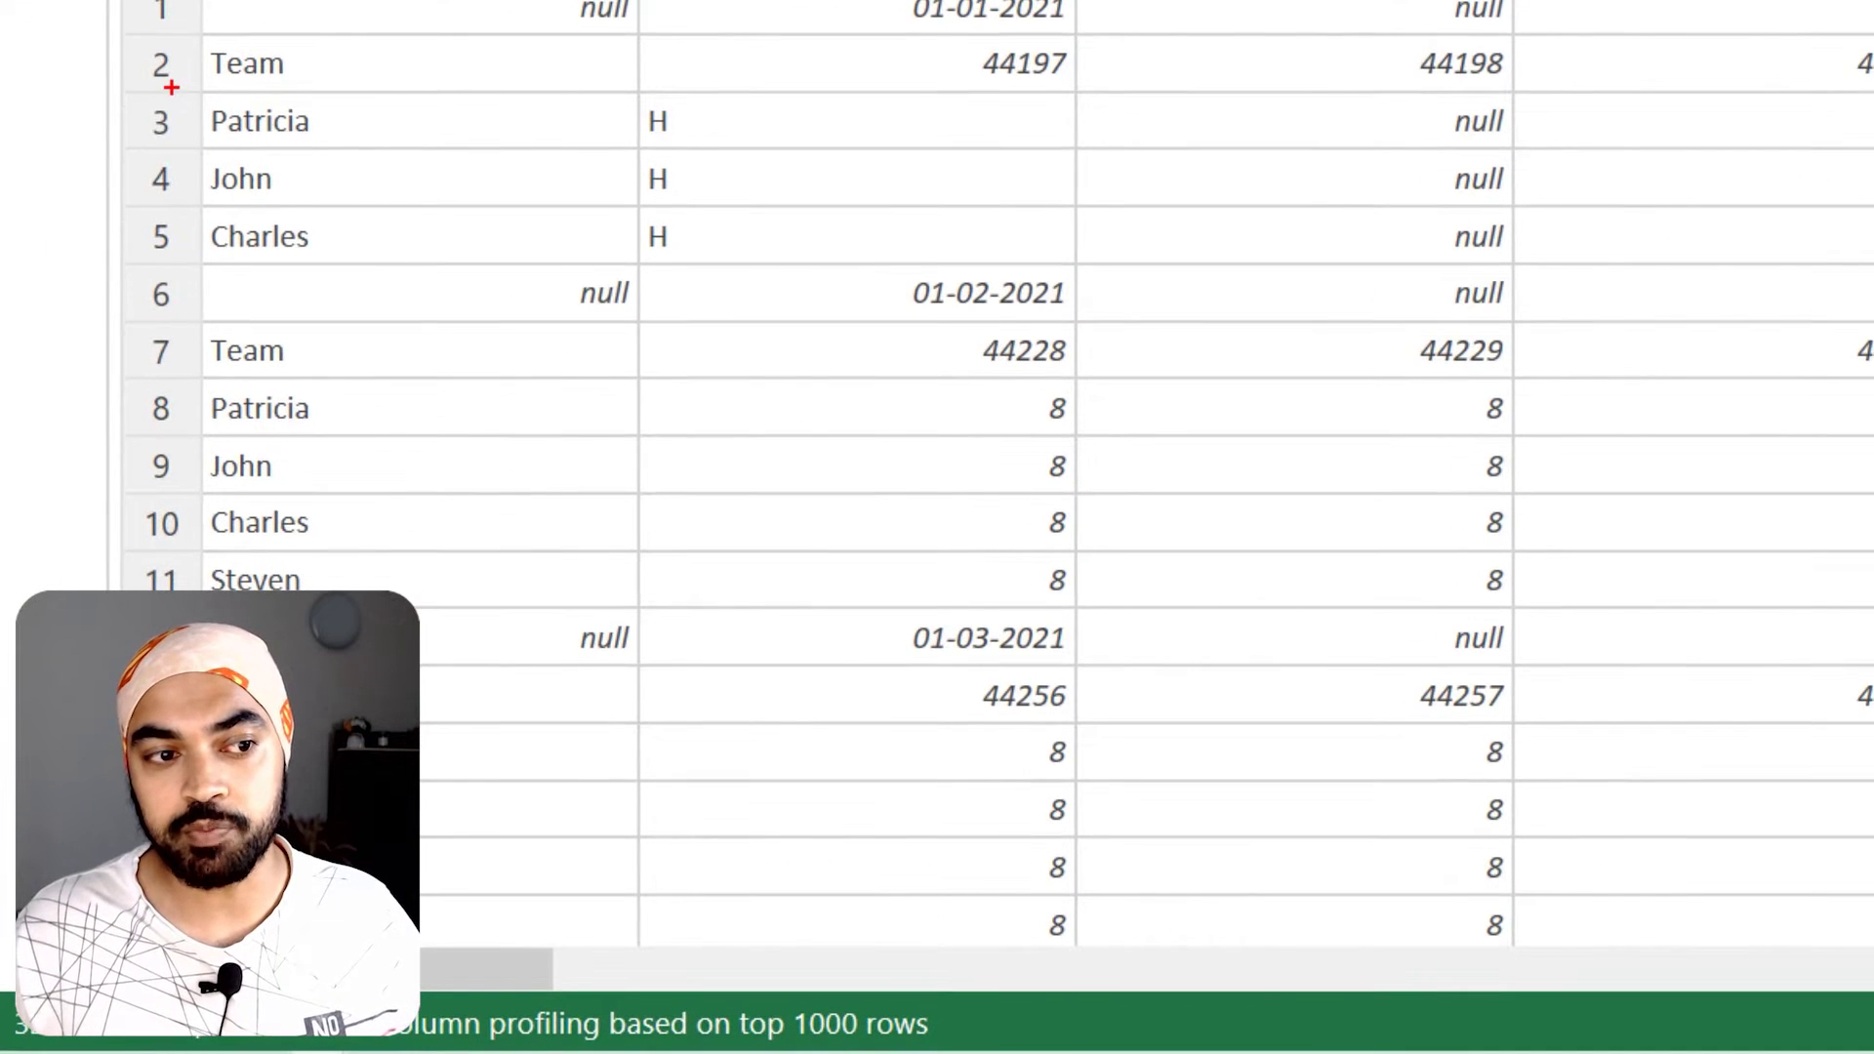
{"action": "left_click_drag", "start_coordinate": [171, 87], "coordinate": [378, 266]}
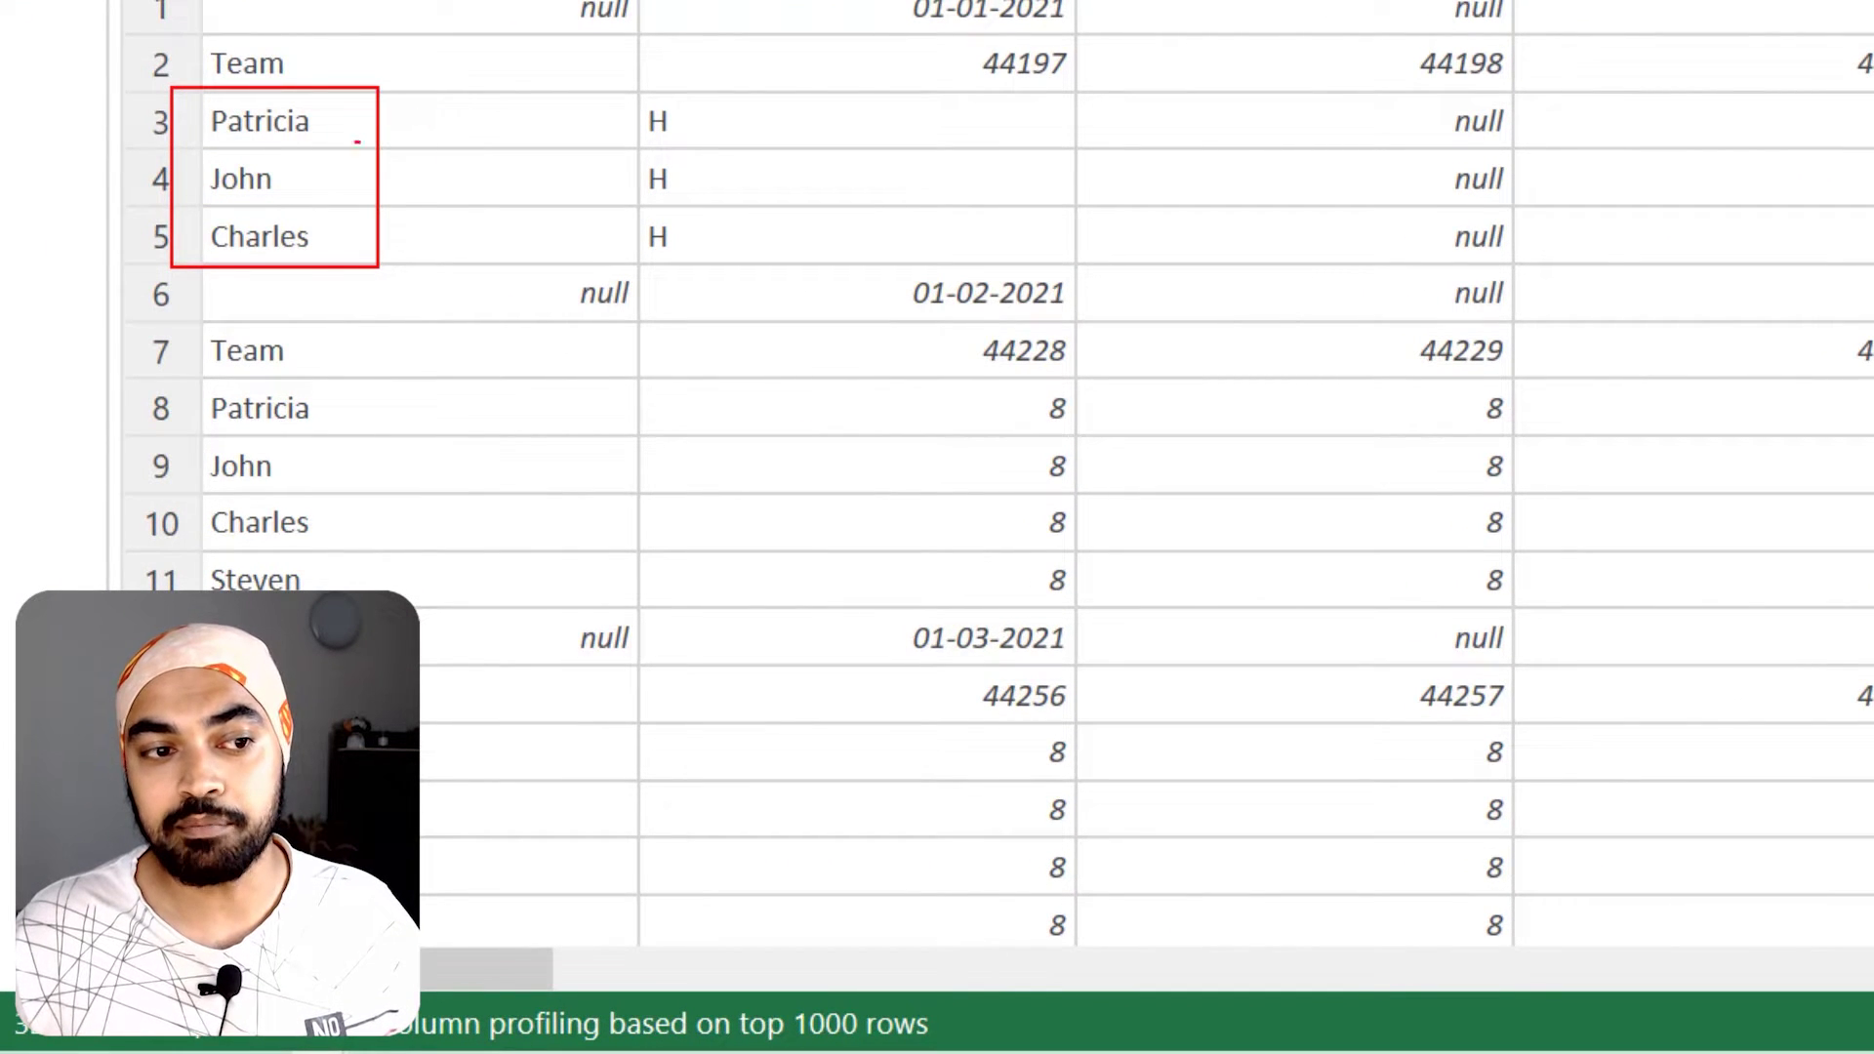
{"action": "mouse_move", "coordinate": [354, 161]}
{"action": "left_mouse_down"}
{"action": "mouse_move", "coordinate": [430, 161]}
{"action": "mouse_move", "coordinate": [395, 188]}
{"action": "left_mouse_up"}
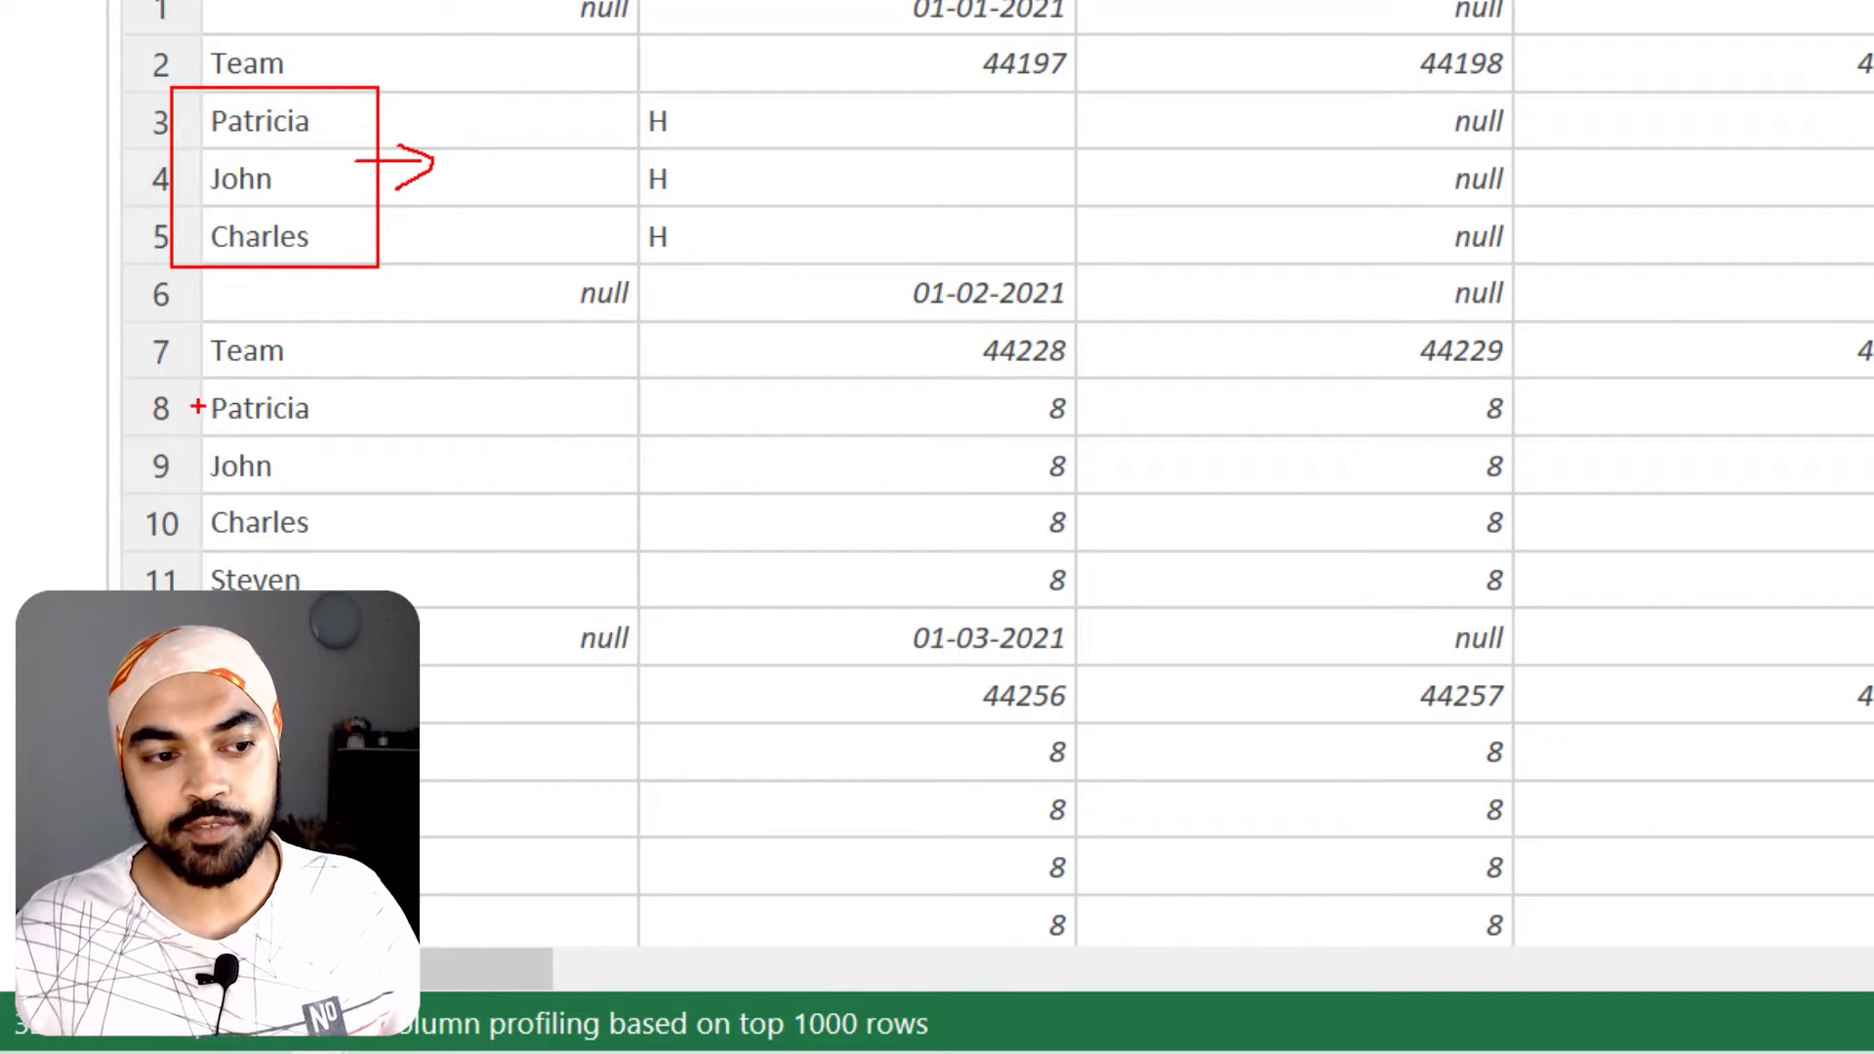
{"action": "left_click_drag", "start_coordinate": [189, 377], "coordinate": [388, 591]}
{"action": "left_click_drag", "start_coordinate": [372, 496], "coordinate": [431, 491]}
{"action": "mouse_move", "coordinate": [413, 467]}
{"action": "left_mouse_down"}
{"action": "mouse_move", "coordinate": [430, 478]}
{"action": "mouse_move", "coordinate": [420, 519]}
{"action": "left_mouse_up"}
{"action": "left_click_drag", "start_coordinate": [485, 470], "coordinate": [485, 512]}
{"action": "mouse_move", "coordinate": [473, 471]}
{"action": "left_mouse_down"}
{"action": "mouse_move", "coordinate": [571, 467]}
{"action": "mouse_move", "coordinate": [546, 488]}
{"action": "left_mouse_up"}
{"action": "mouse_move", "coordinate": [517, 150]}
{"action": "left_mouse_down"}
{"action": "mouse_move", "coordinate": [515, 236]}
{"action": "mouse_move", "coordinate": [535, 152]}
{"action": "left_mouse_up"}
{"action": "mouse_move", "coordinate": [561, 161]}
{"action": "left_mouse_down"}
{"action": "mouse_move", "coordinate": [548, 178]}
{"action": "mouse_move", "coordinate": [601, 161]}
{"action": "left_mouse_up"}
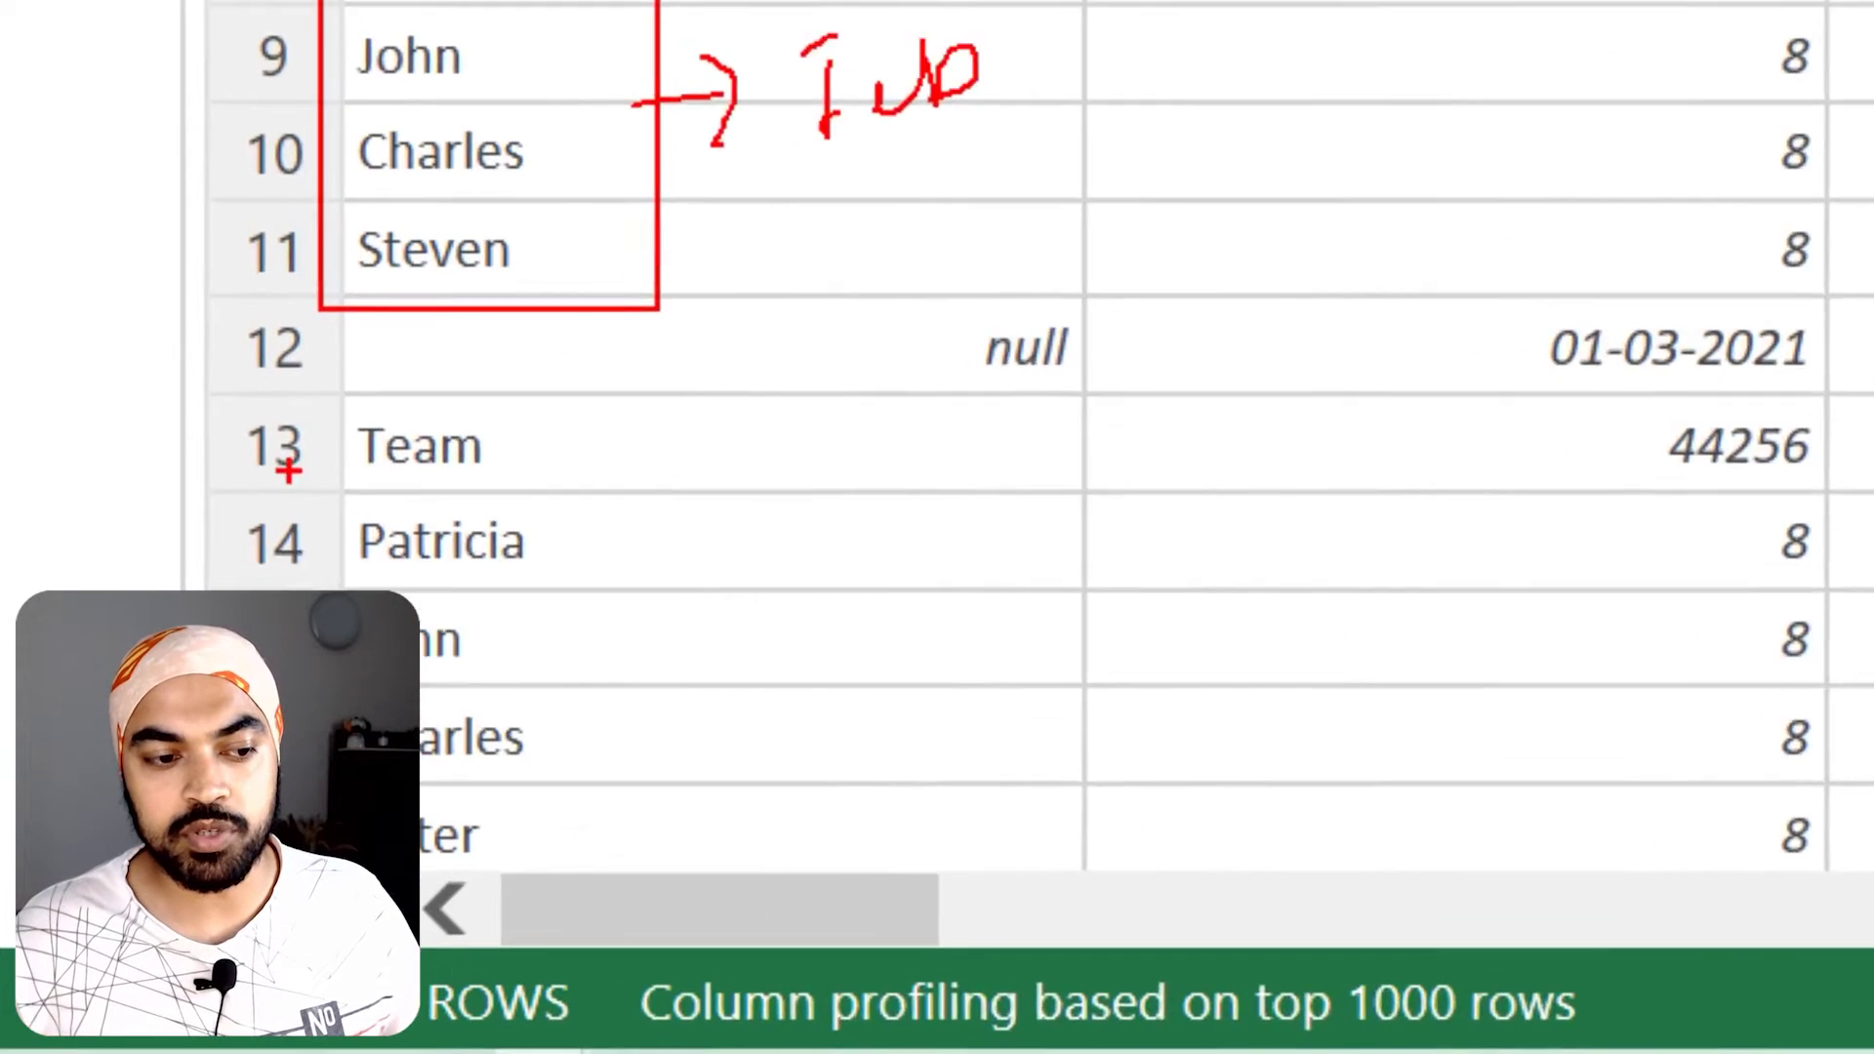
{"action": "left_click_drag", "start_coordinate": [287, 471], "coordinate": [638, 790]}
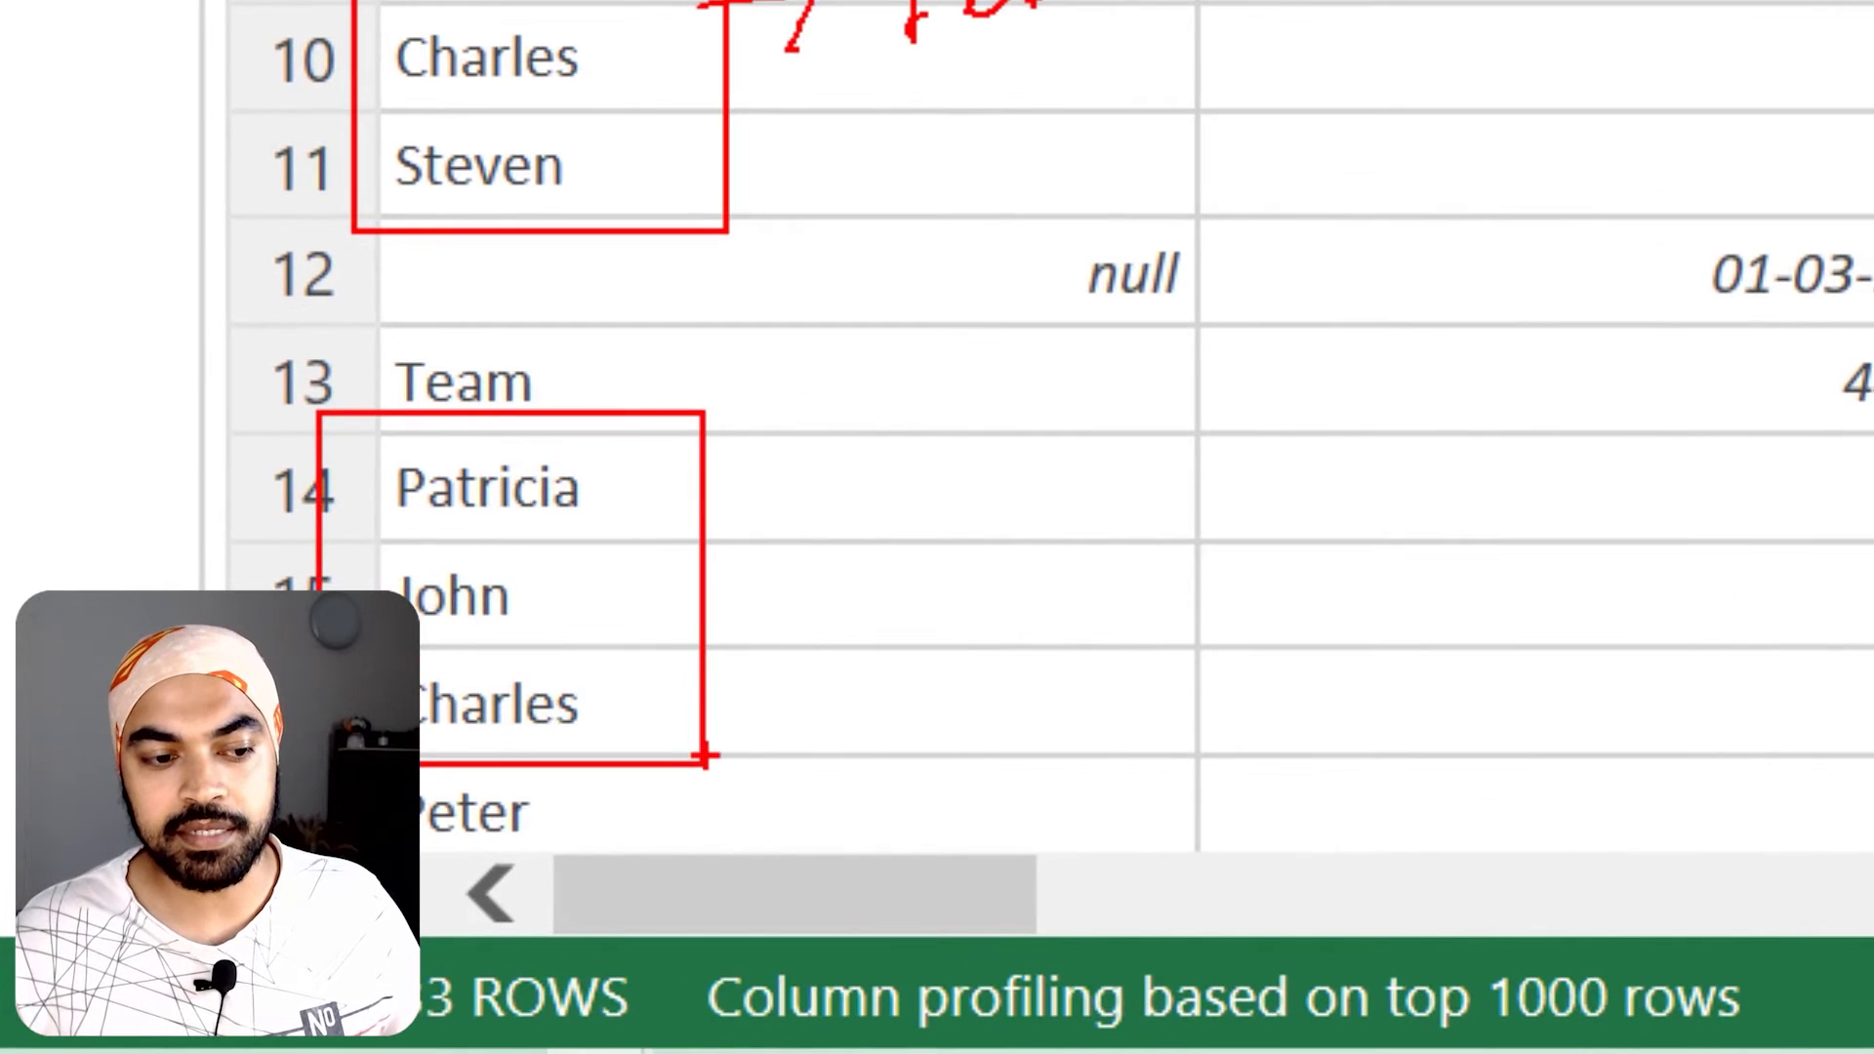
{"action": "mouse_move", "coordinate": [584, 660]}
{"action": "left_mouse_down"}
{"action": "mouse_move", "coordinate": [683, 661]}
{"action": "mouse_move", "coordinate": [673, 685]}
{"action": "left_mouse_up"}
{"action": "mouse_move", "coordinate": [755, 662]}
{"action": "left_mouse_down"}
{"action": "mouse_move", "coordinate": [757, 590]}
{"action": "mouse_move", "coordinate": [855, 617]}
{"action": "left_mouse_up"}
{"action": "mouse_move", "coordinate": [969, 535]}
{"action": "left_mouse_down"}
{"action": "mouse_move", "coordinate": [1014, 574]}
{"action": "mouse_move", "coordinate": [1065, 532]}
{"action": "left_mouse_up"}
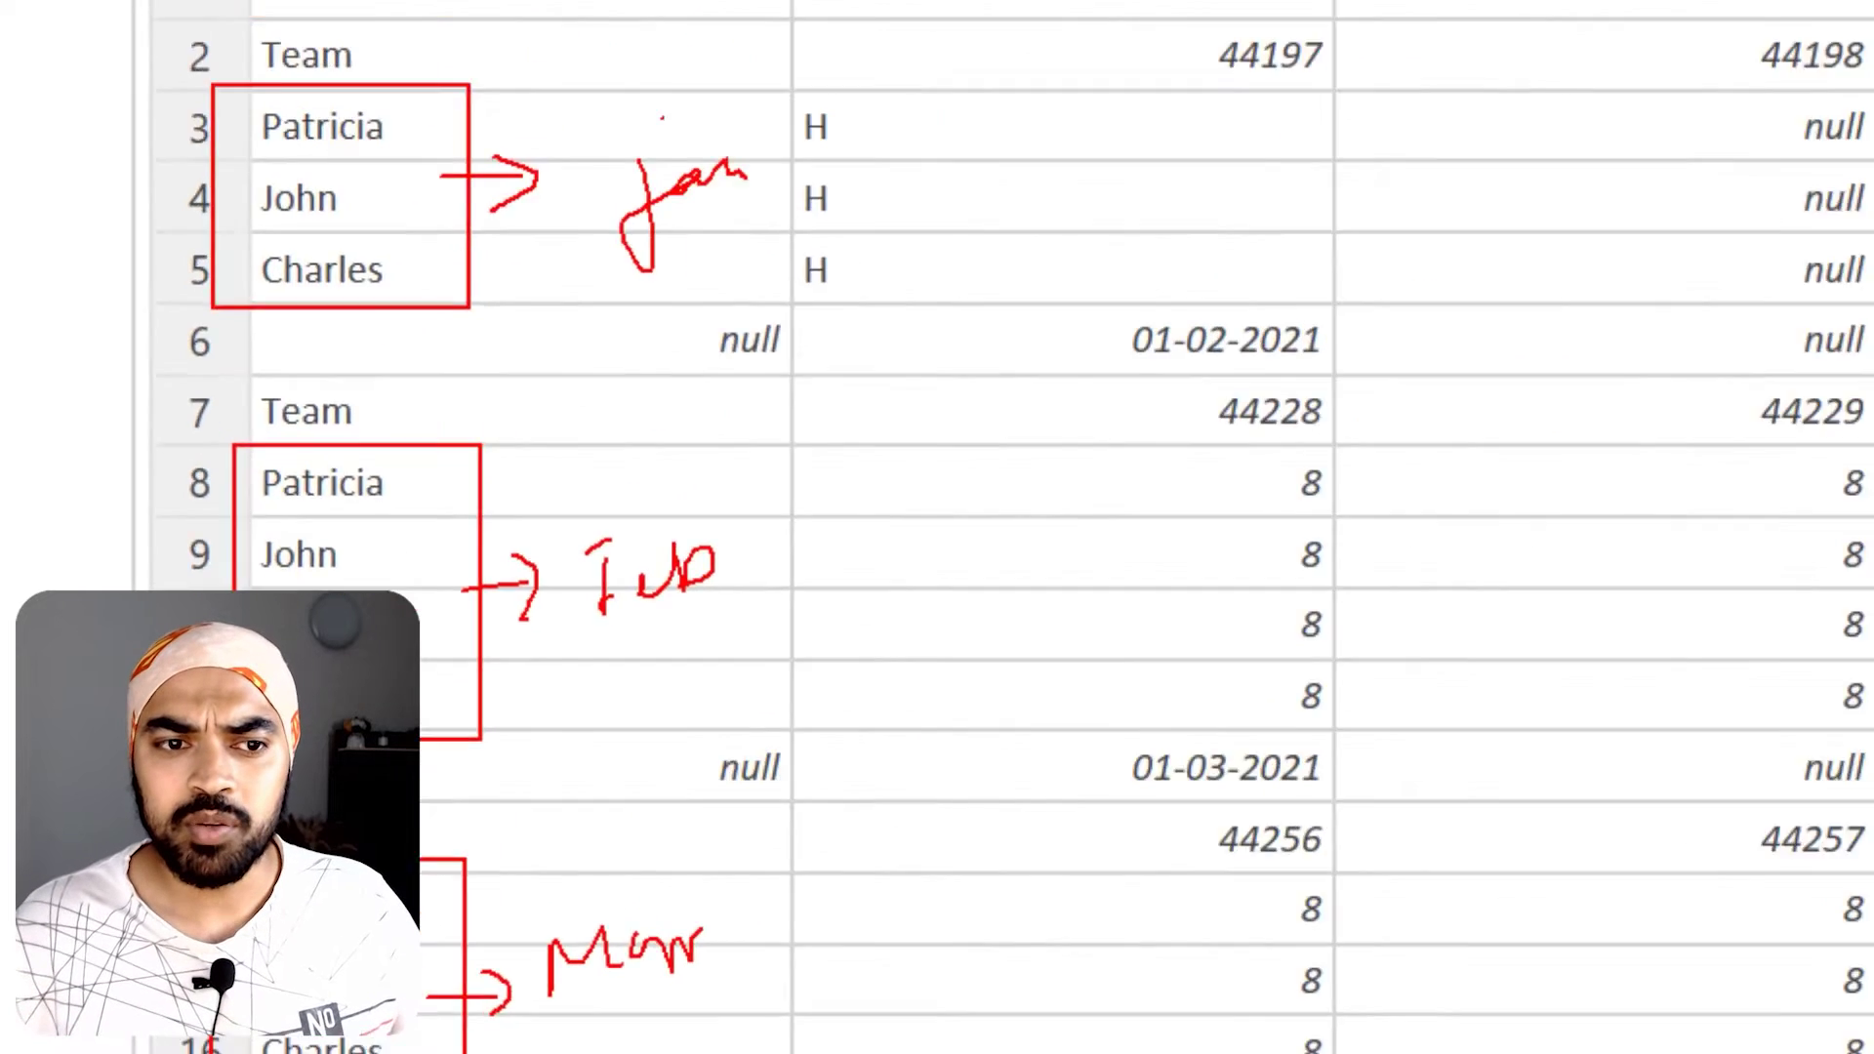
{"action": "mouse_move", "coordinate": [1057, 278]}
{"action": "left_mouse_down"}
{"action": "mouse_move", "coordinate": [893, 265]}
{"action": "mouse_move", "coordinate": [996, 353]}
{"action": "mouse_move", "coordinate": [1074, 246]}
{"action": "mouse_move", "coordinate": [1008, 252]}
{"action": "left_mouse_up"}
{"action": "mouse_move", "coordinate": [1057, 586]}
{"action": "left_mouse_down"}
{"action": "mouse_move", "coordinate": [1000, 560]}
{"action": "mouse_move", "coordinate": [966, 632]}
{"action": "mouse_move", "coordinate": [1056, 559]}
{"action": "left_mouse_up"}
{"action": "mouse_move", "coordinate": [1025, 912]}
{"action": "left_mouse_down"}
{"action": "mouse_move", "coordinate": [942, 916]}
{"action": "mouse_move", "coordinate": [1093, 951]}
{"action": "mouse_move", "coordinate": [985, 932]}
{"action": "mouse_move", "coordinate": [1100, 853]}
{"action": "mouse_move", "coordinate": [1093, 821]}
{"action": "left_mouse_up"}
{"action": "left_click_drag", "start_coordinate": [1083, 780], "coordinate": [1096, 722]}
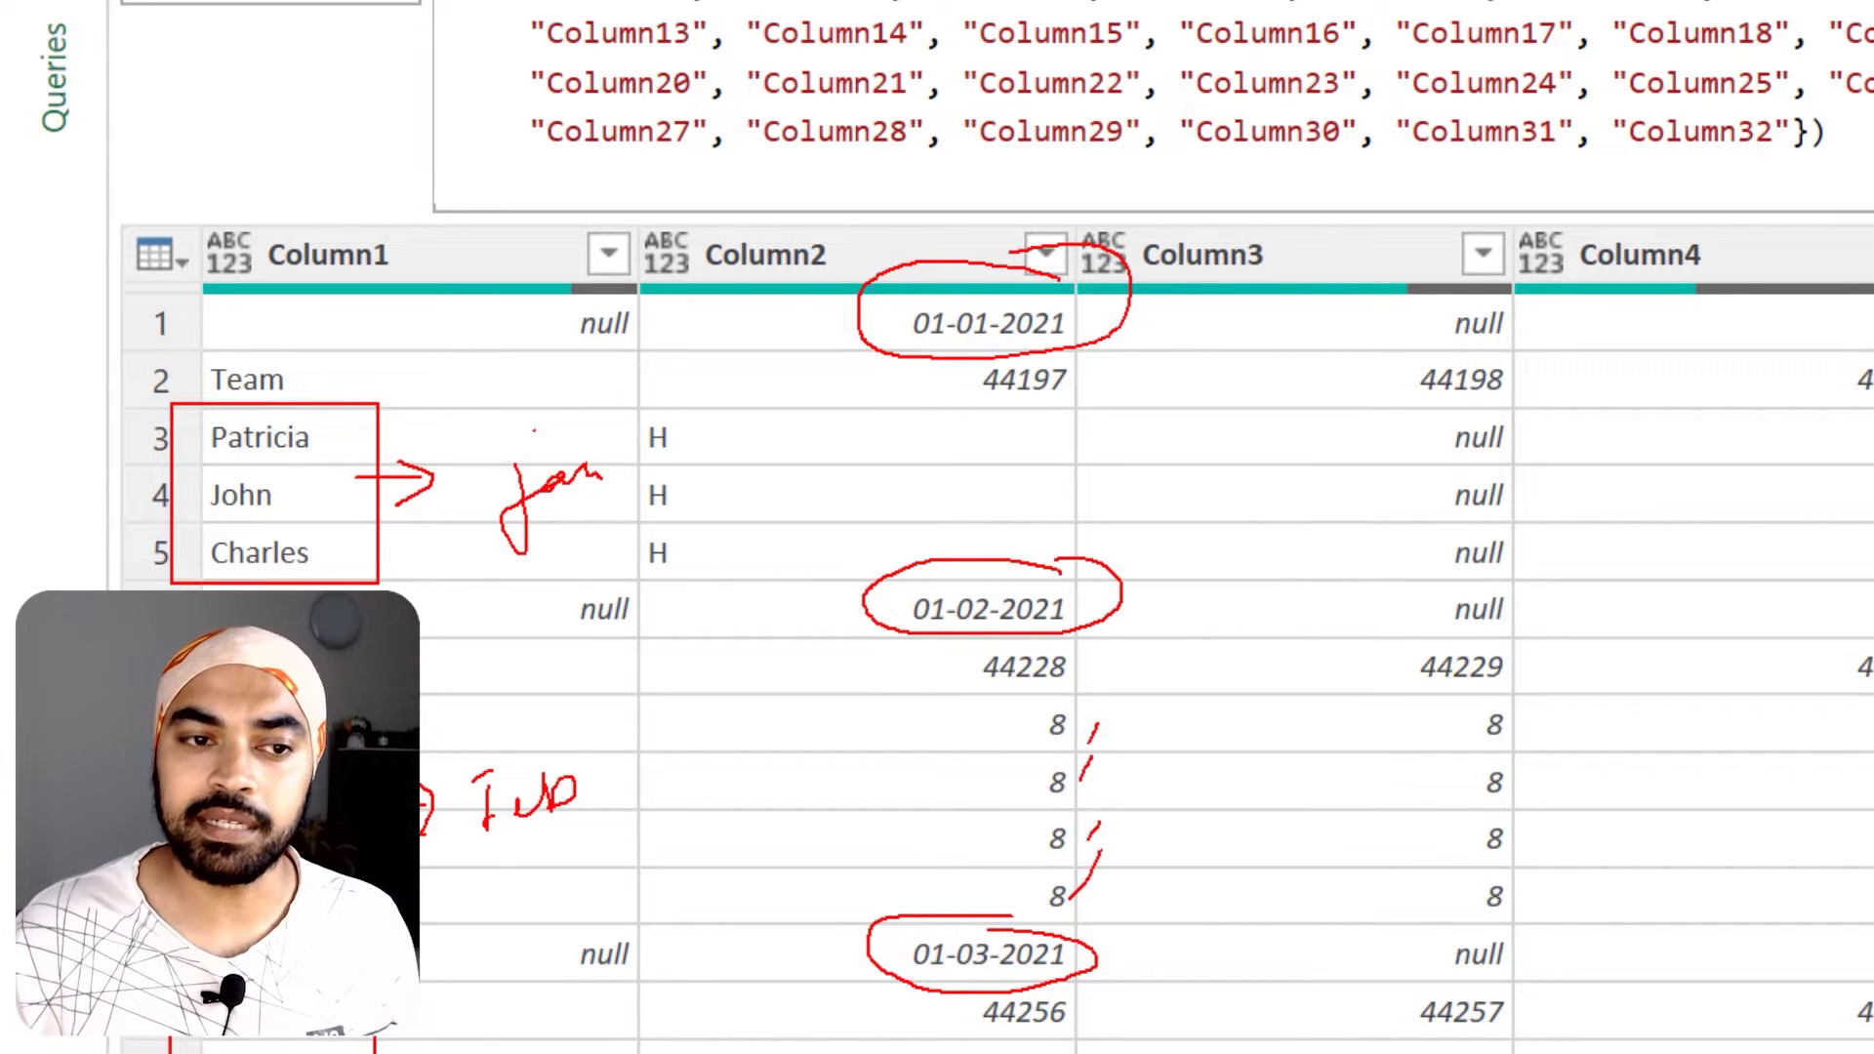
{"action": "mouse_move", "coordinate": [753, 314]}
{"action": "left_mouse_down"}
{"action": "mouse_move", "coordinate": [858, 308]}
{"action": "mouse_move", "coordinate": [849, 344]}
{"action": "left_mouse_up"}
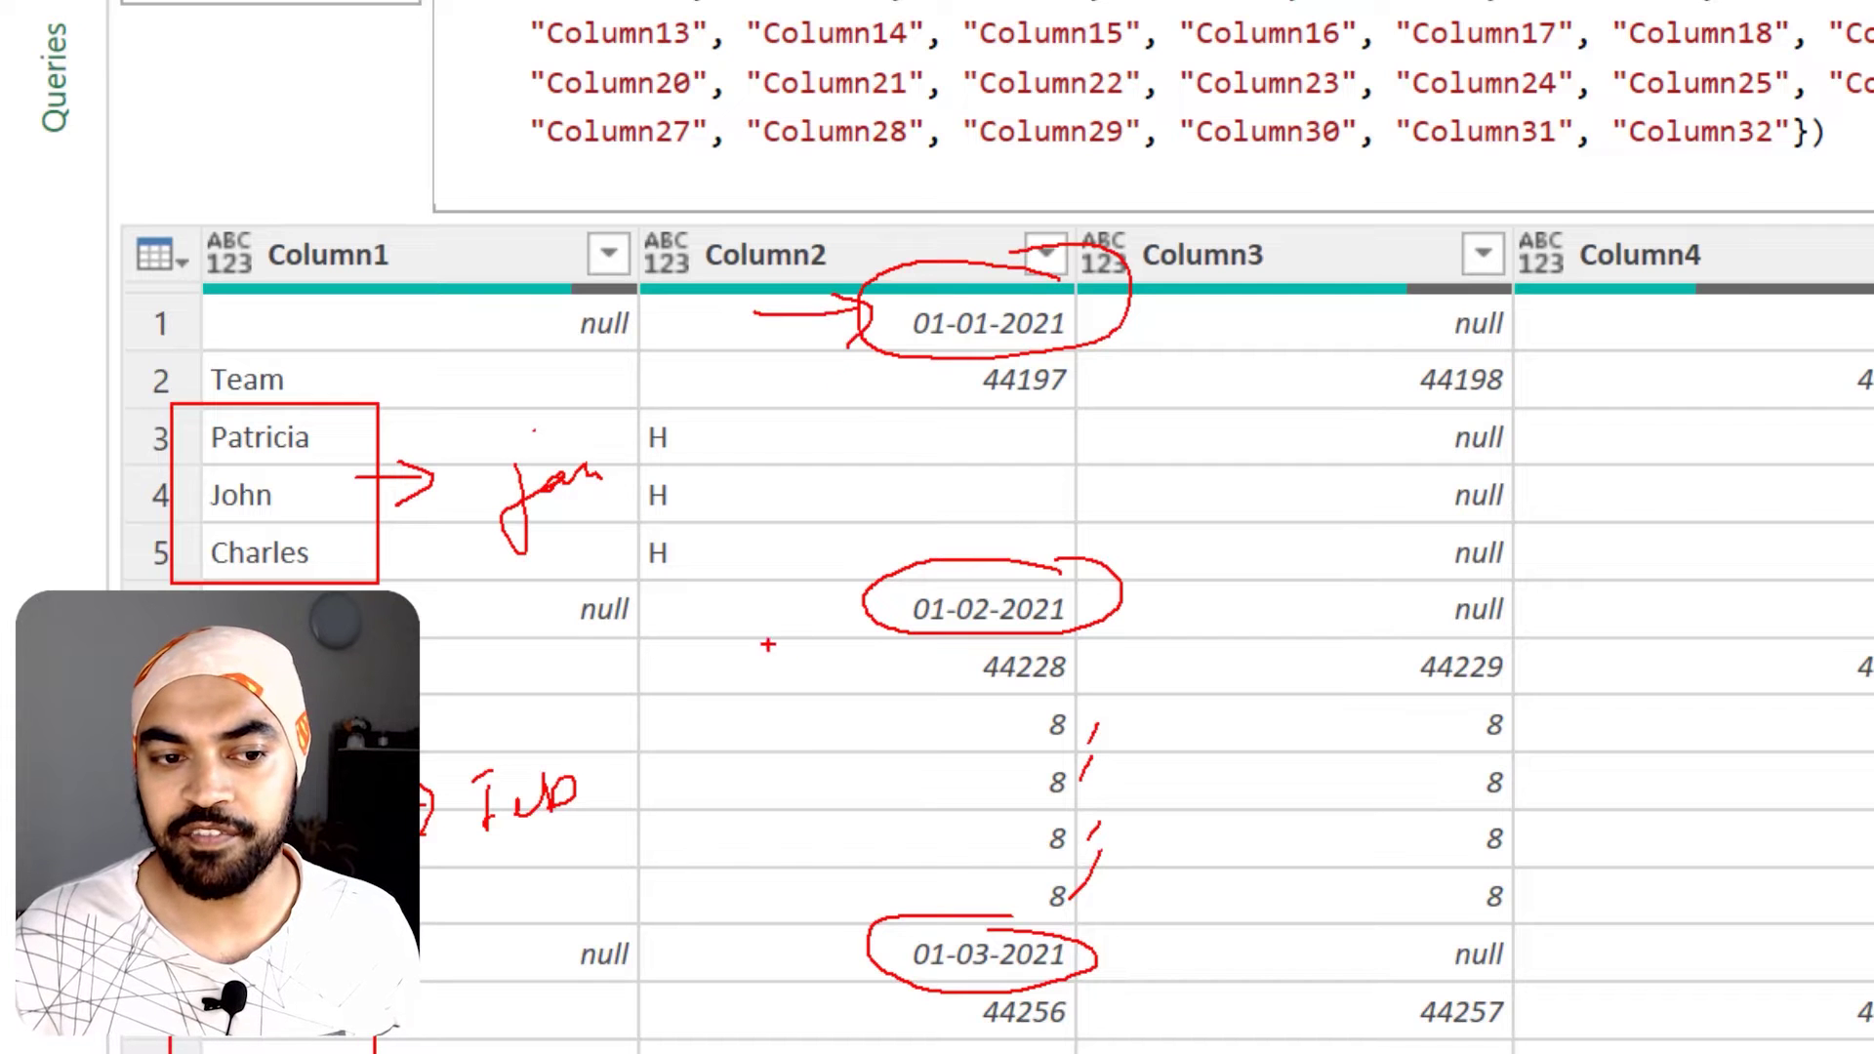
{"action": "left_click_drag", "start_coordinate": [759, 627], "coordinate": [845, 605]}
{"action": "mouse_move", "coordinate": [783, 587]}
{"action": "left_mouse_down"}
{"action": "mouse_move", "coordinate": [845, 605]}
{"action": "mouse_move", "coordinate": [839, 634]}
{"action": "left_mouse_up"}
{"action": "left_click_drag", "start_coordinate": [761, 961], "coordinate": [831, 943]}
{"action": "key", "text": "Escape"}
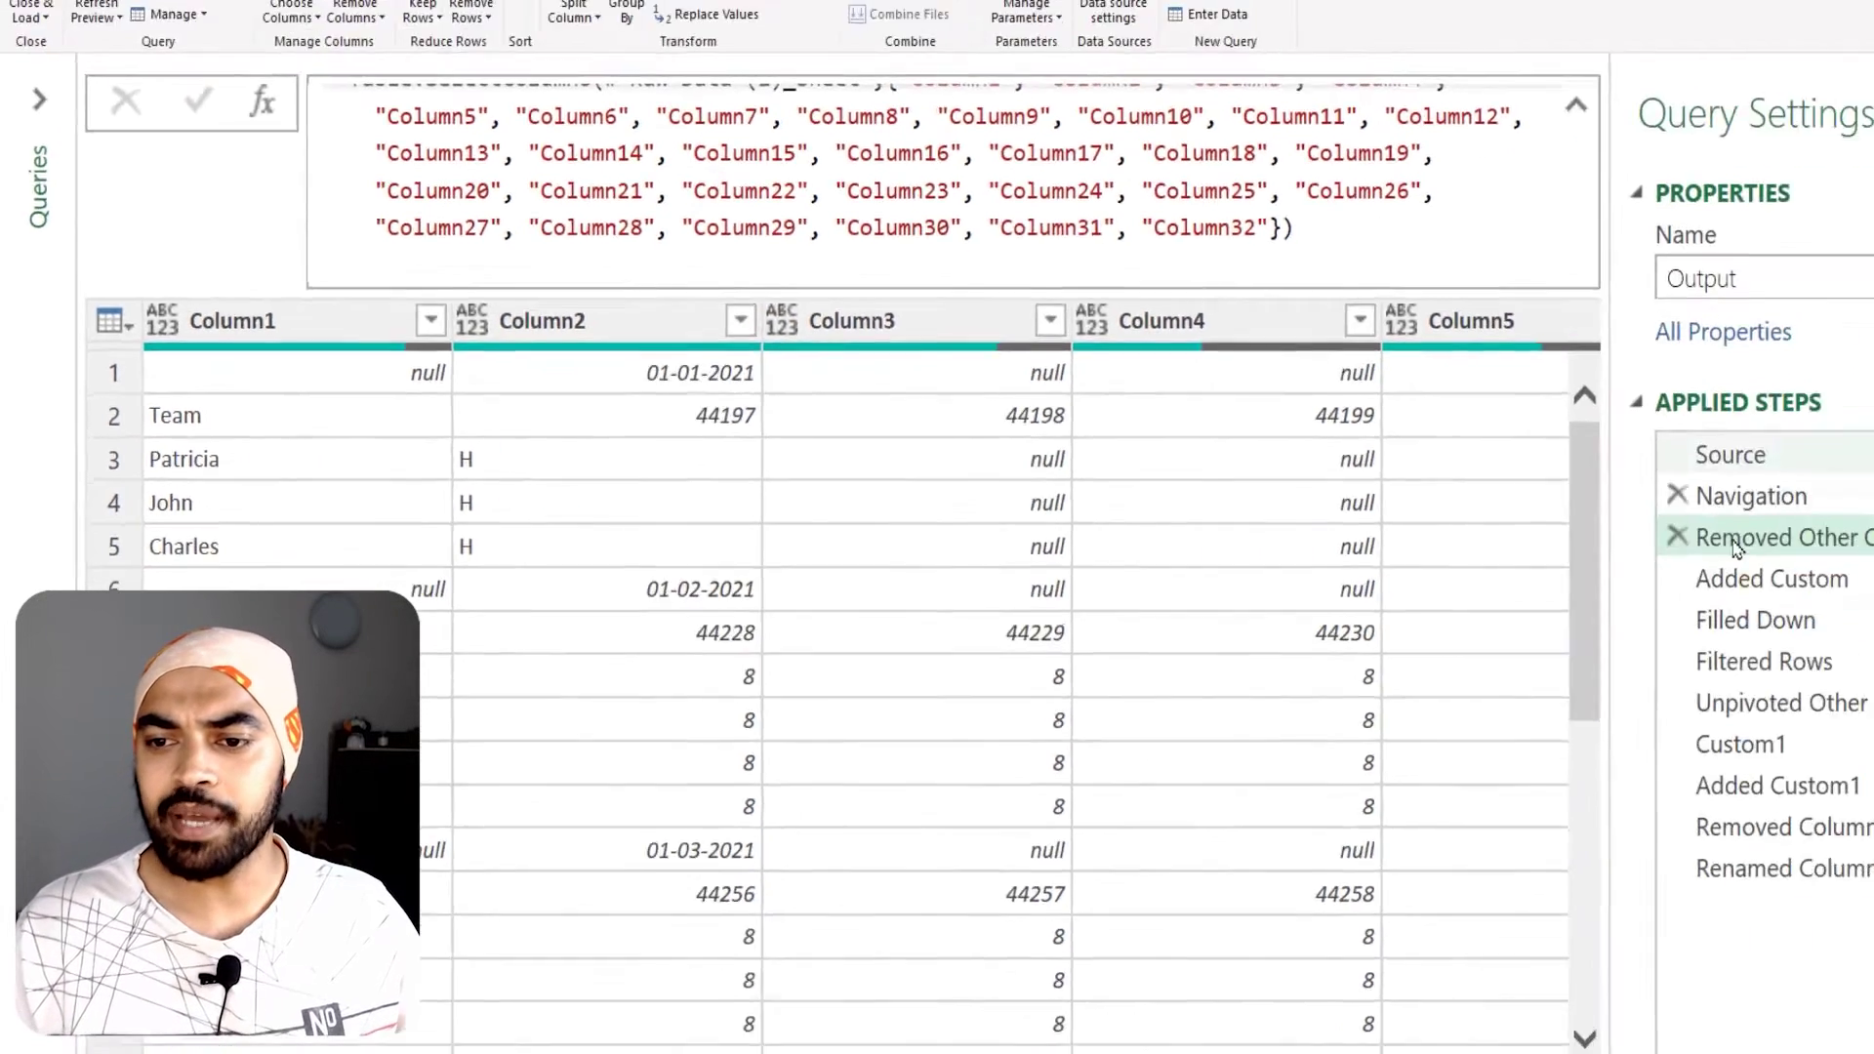
Show the Added Custom step and review its custom column formula without changes
{"action": "left_click", "coordinate": [1549, 575]}
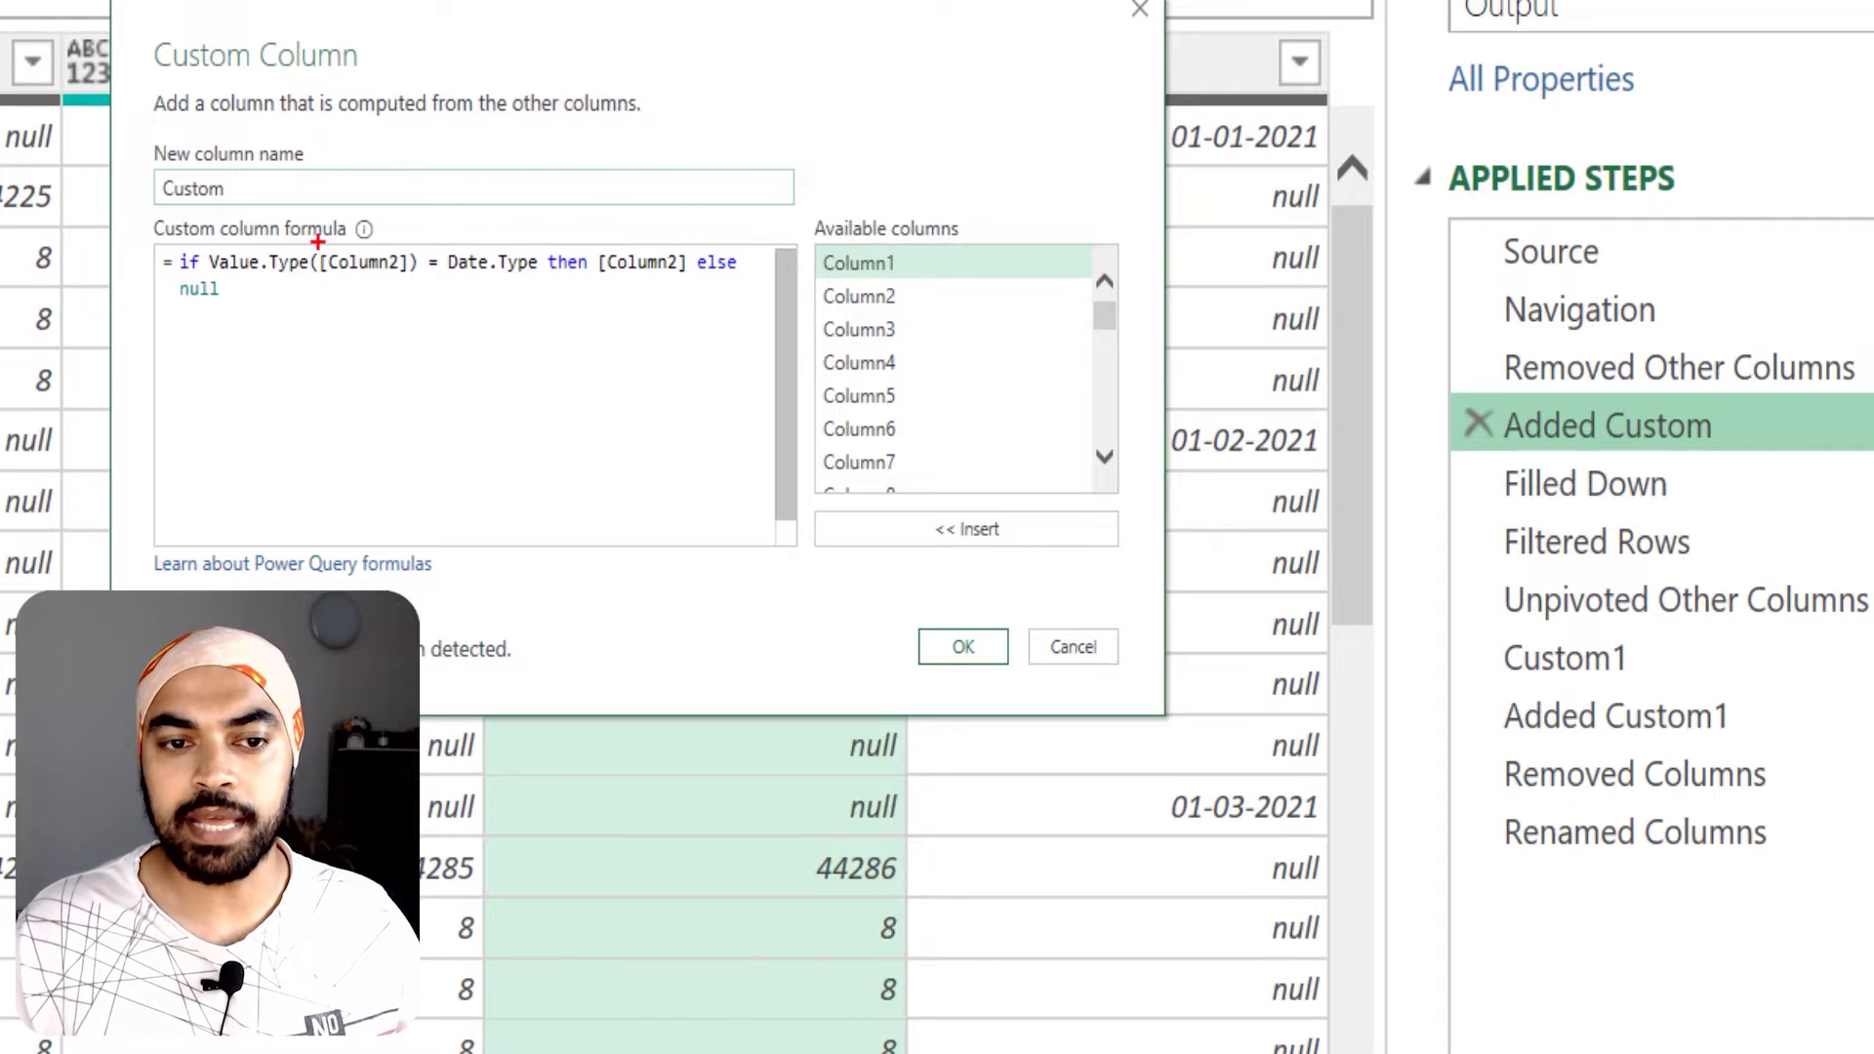
{"action": "left_click_drag", "start_coordinate": [727, 453], "coordinate": [773, 477]}
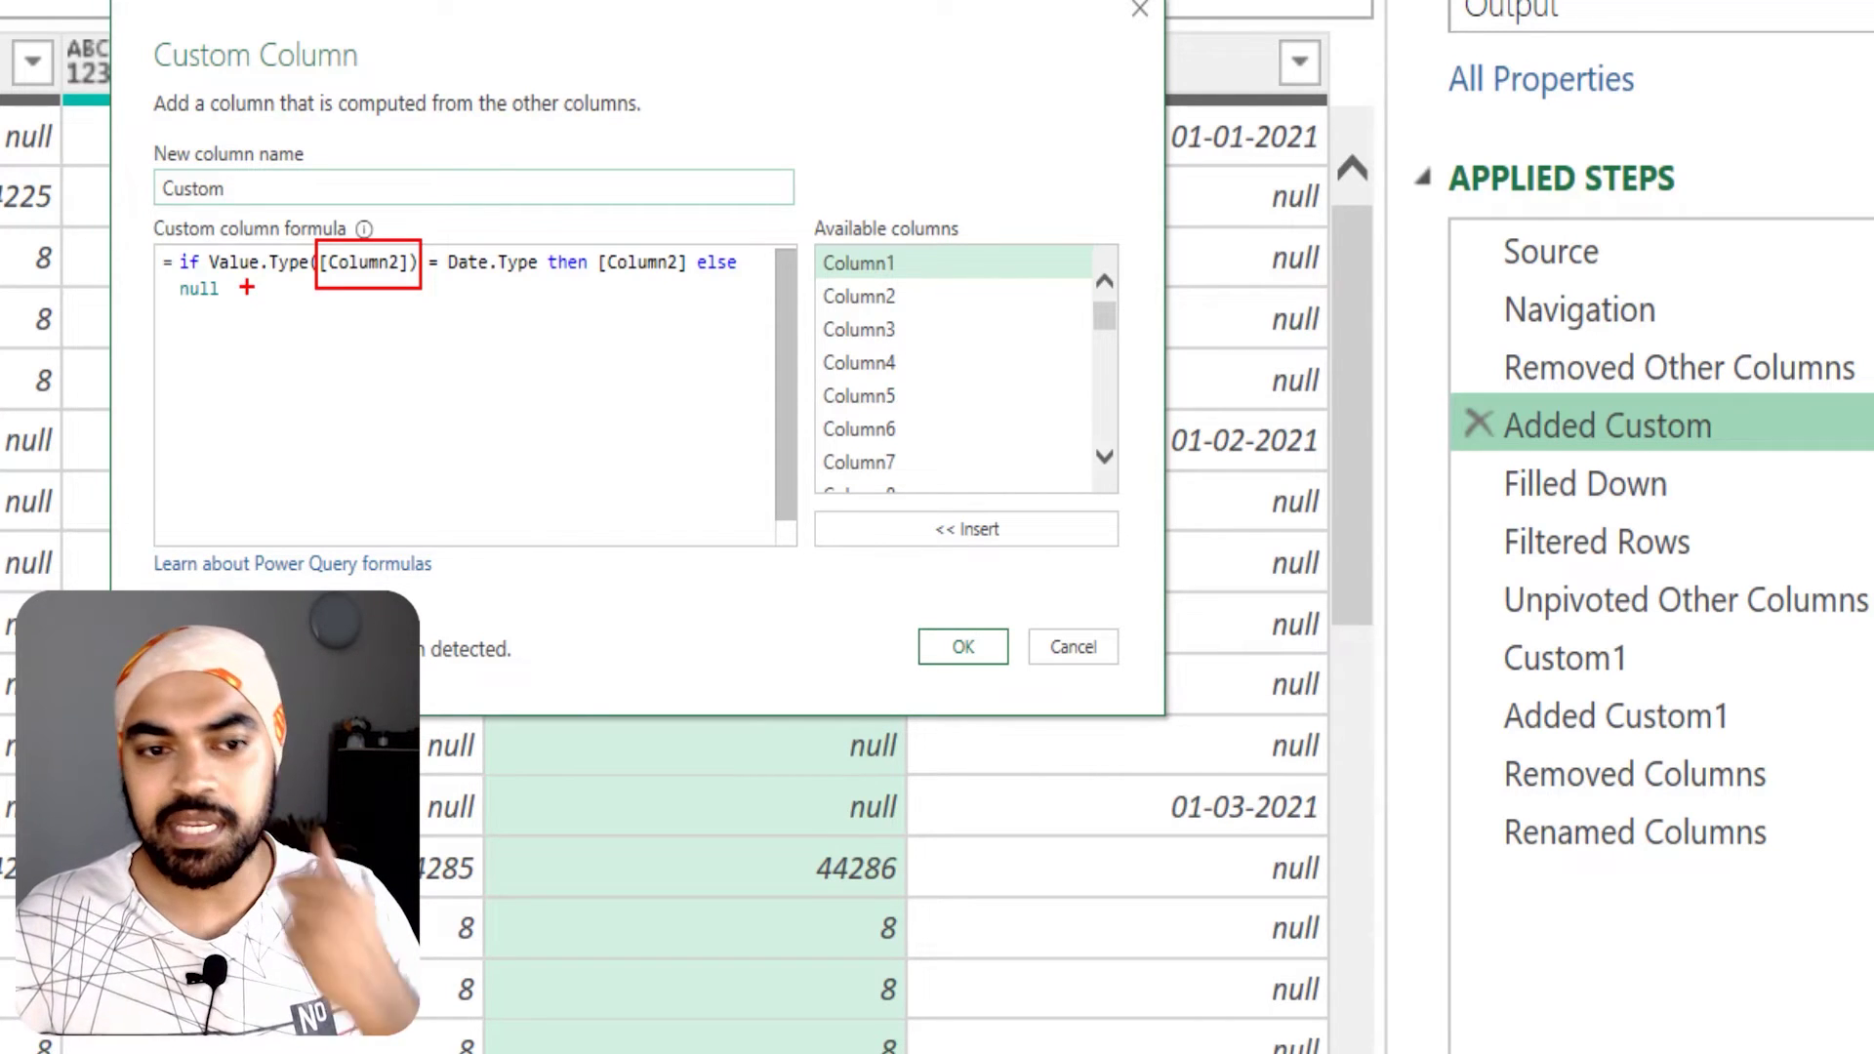
{"action": "mouse_move", "coordinate": [246, 286]}
{"action": "left_mouse_down"}
{"action": "mouse_move", "coordinate": [278, 332]}
{"action": "mouse_move", "coordinate": [359, 297]}
{"action": "mouse_move", "coordinate": [371, 310]}
{"action": "left_mouse_up"}
{"action": "left_click_drag", "start_coordinate": [484, 353], "coordinate": [476, 306]}
{"action": "mouse_move", "coordinate": [680, 239]}
{"action": "left_mouse_down"}
{"action": "mouse_move", "coordinate": [597, 240]}
{"action": "mouse_move", "coordinate": [690, 264]}
{"action": "mouse_move", "coordinate": [683, 242]}
{"action": "left_mouse_up"}
{"action": "left_click_drag", "start_coordinate": [172, 313], "coordinate": [250, 313]}
{"action": "key", "text": "Escape"}
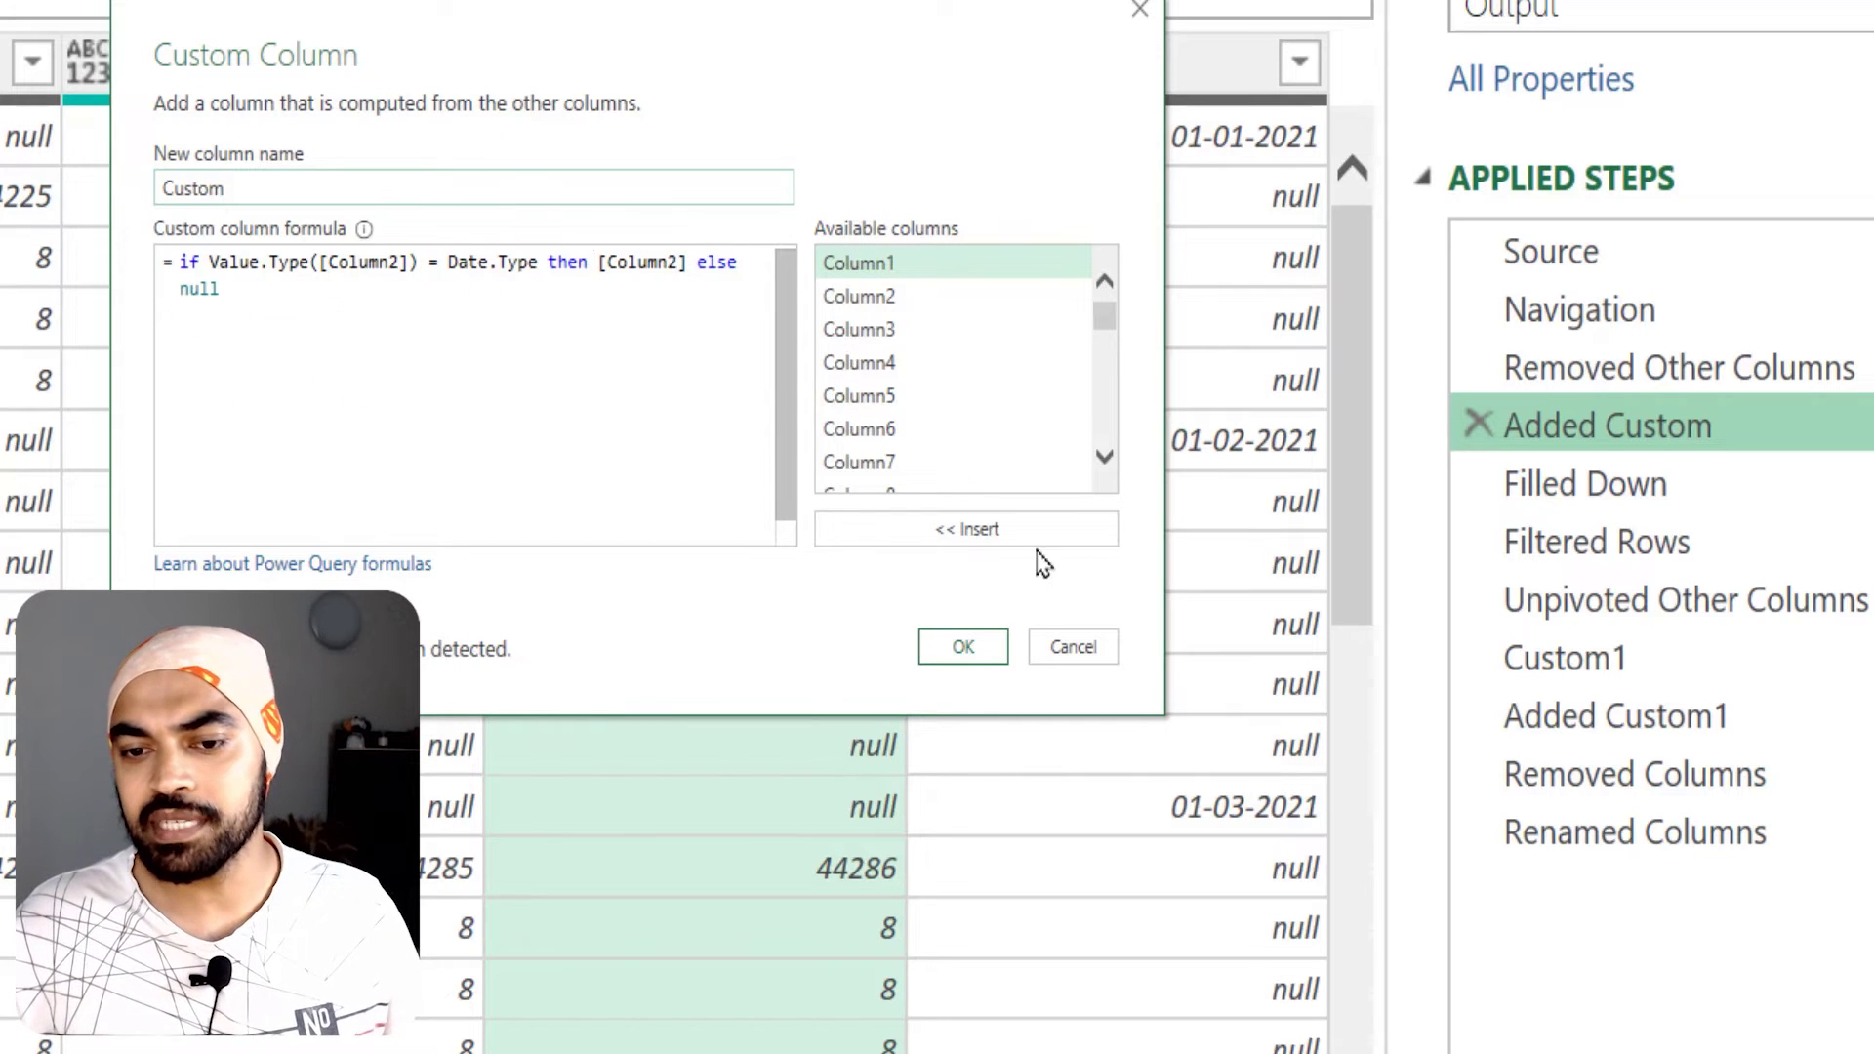
{"action": "left_click", "coordinate": [1078, 652]}
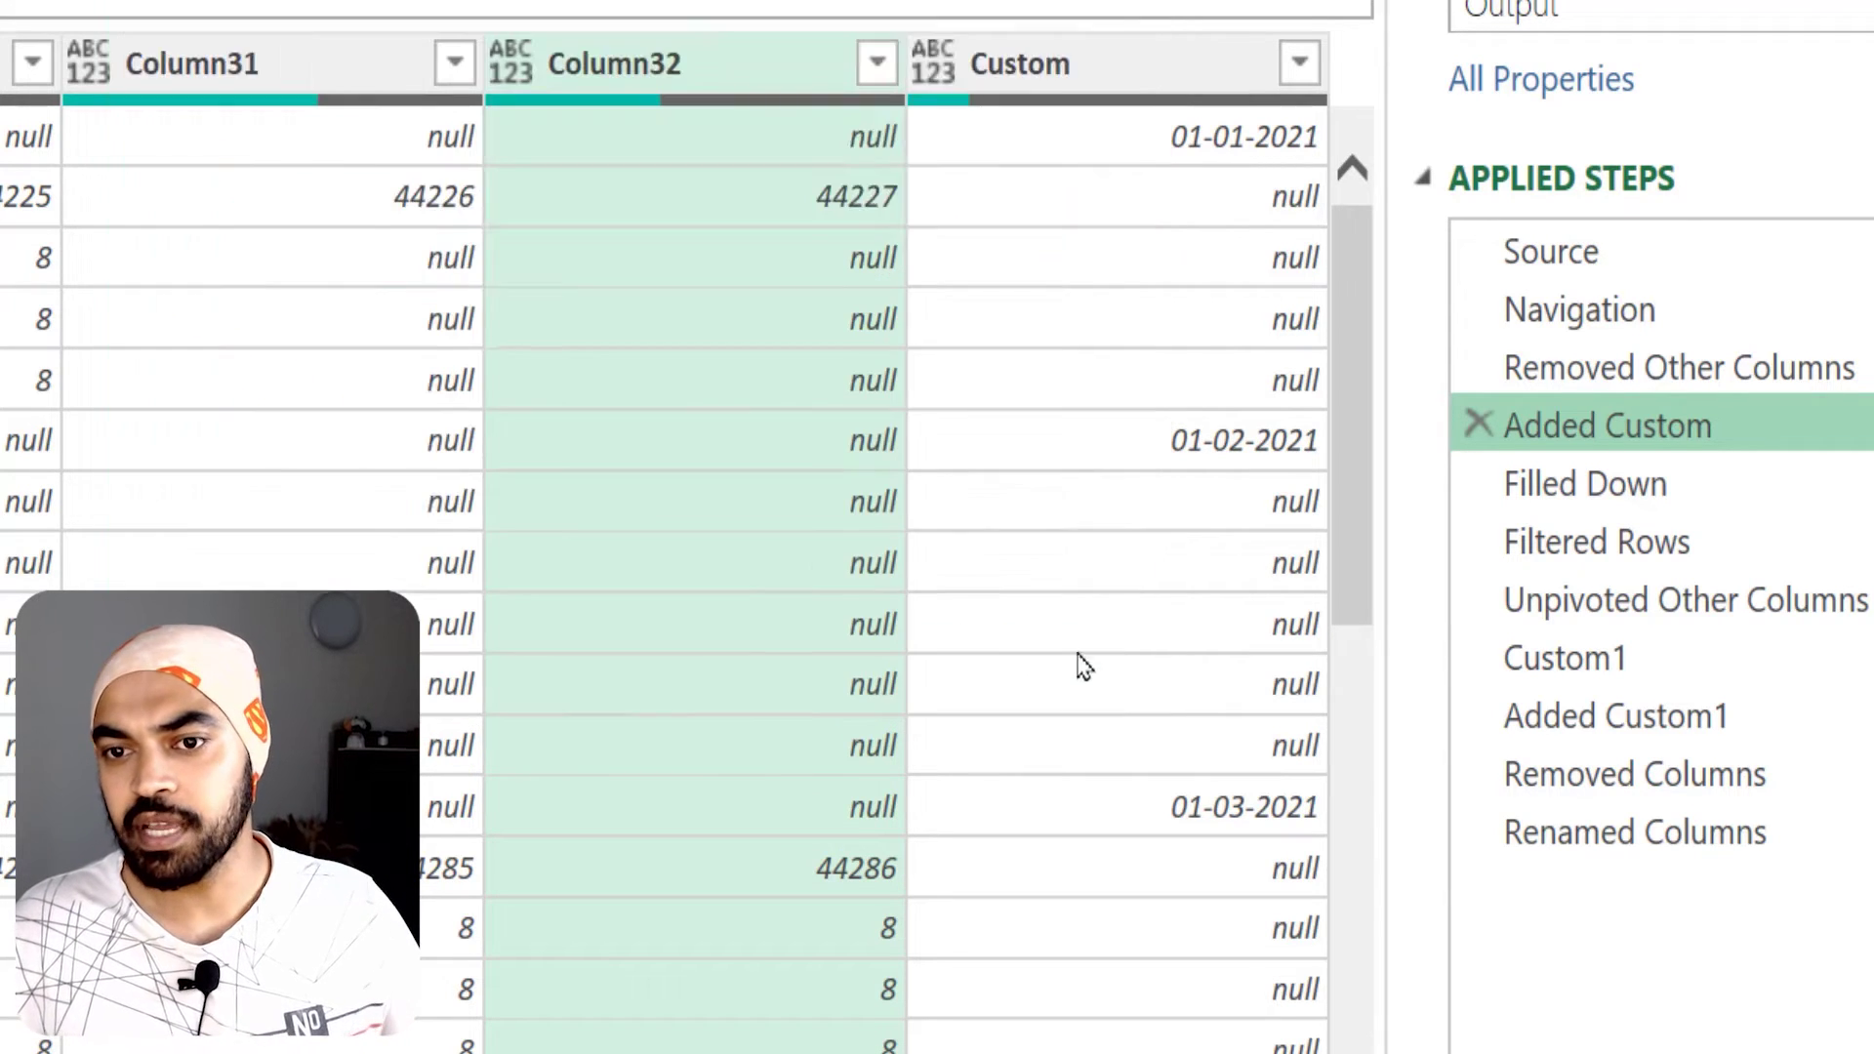
Point out the 01-02-2021 to 01-04-2021 Custom dates and sketch fill-down arrows
{"action": "left_click", "coordinate": [1181, 151]}
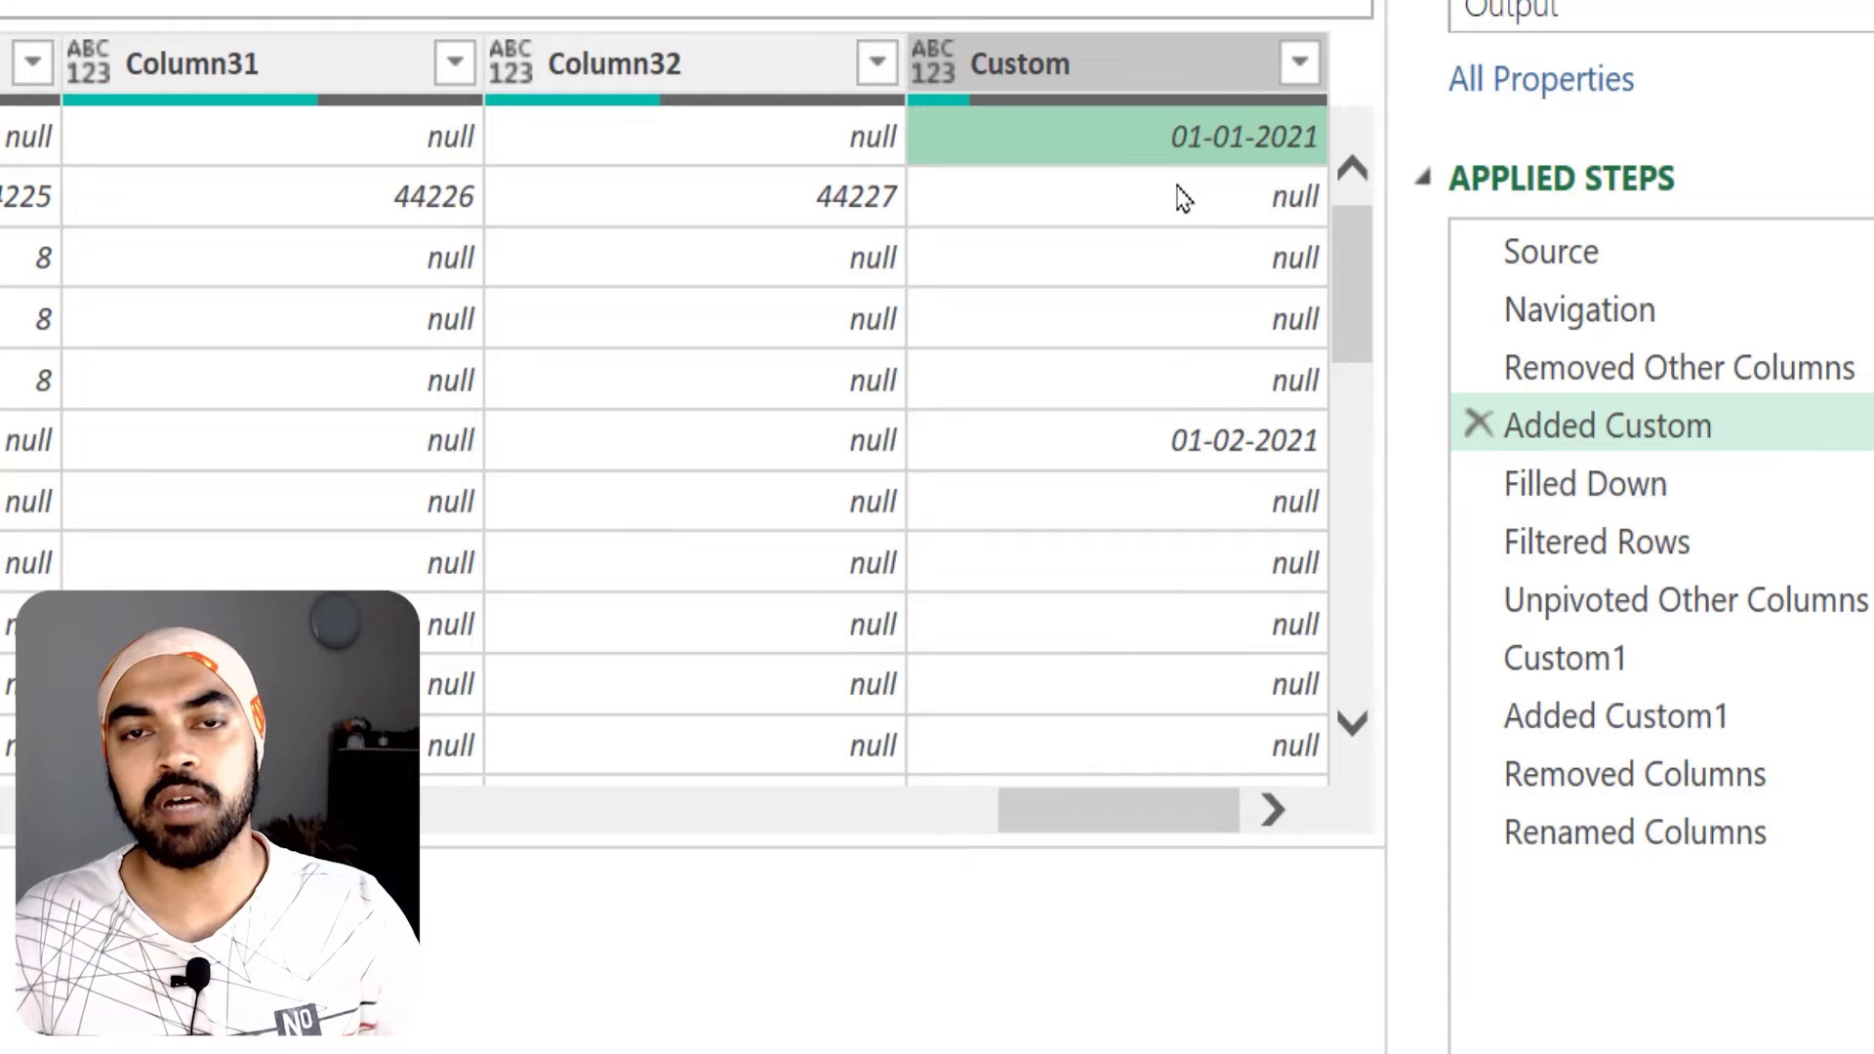
{"action": "left_click", "coordinate": [1183, 431]}
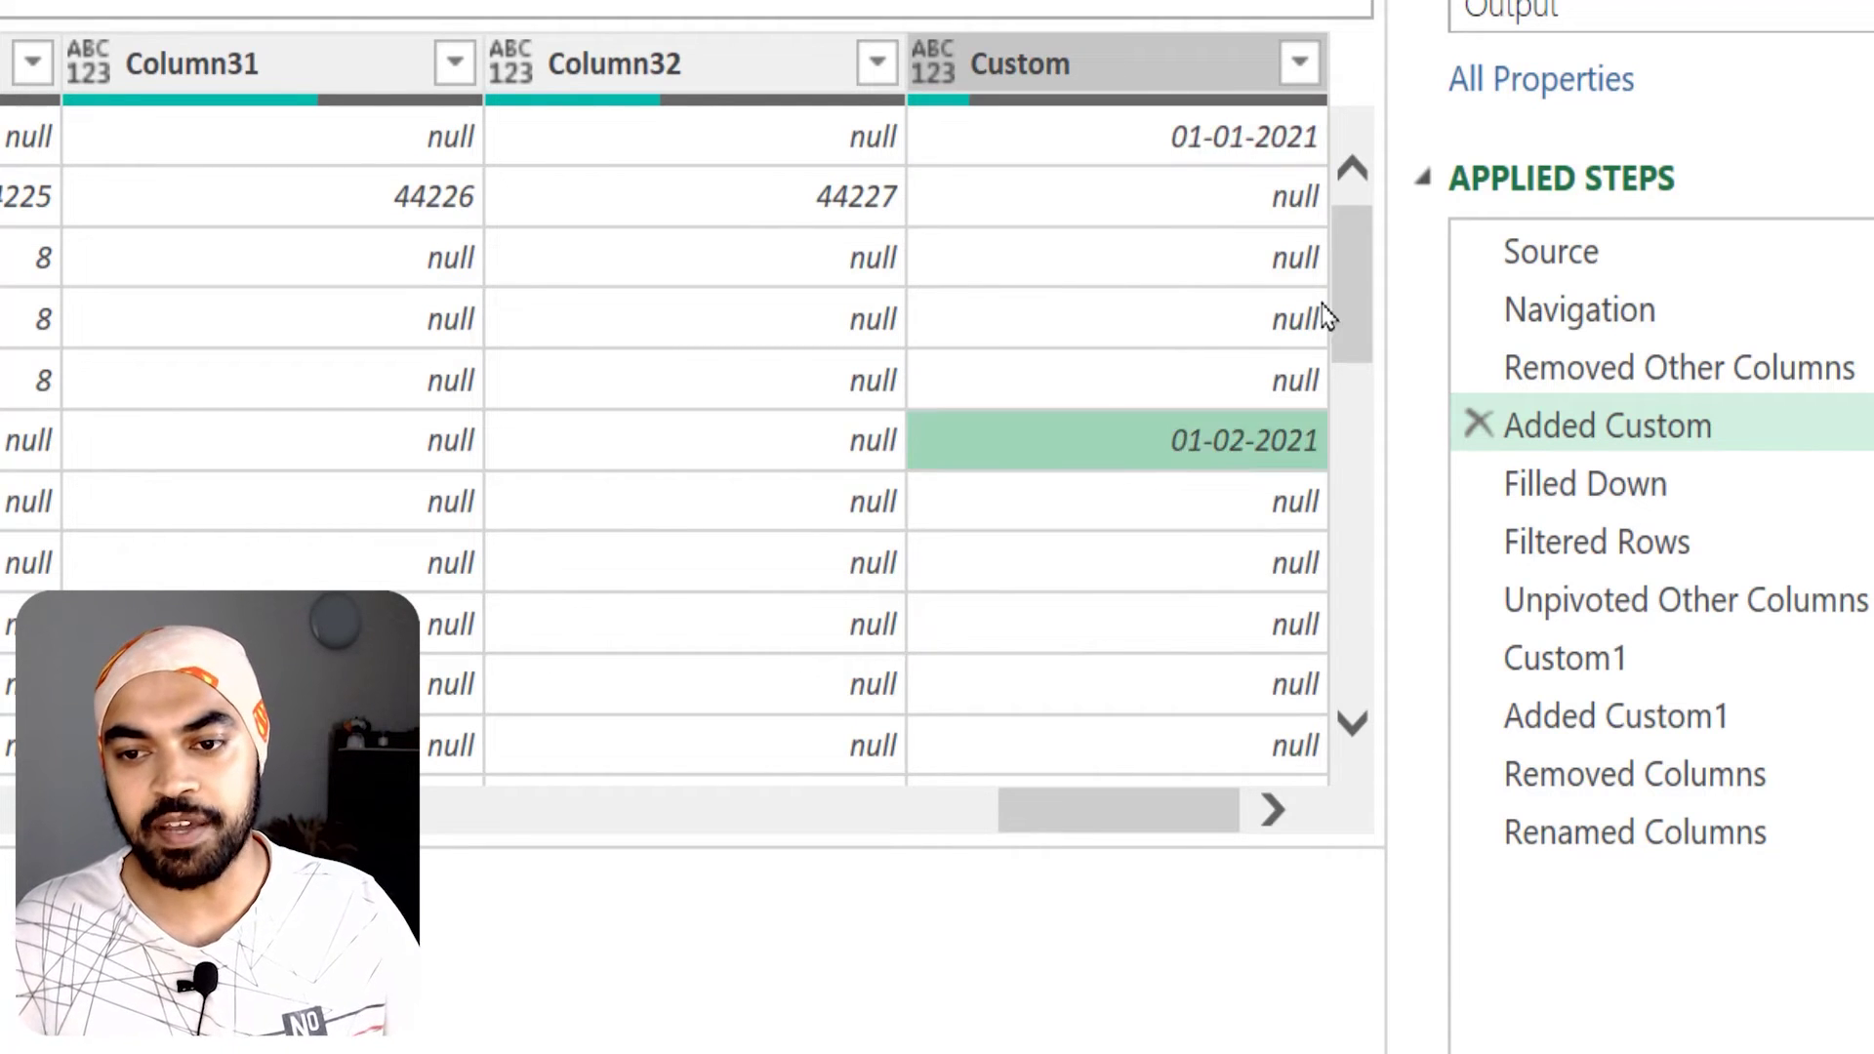
{"action": "scroll", "coordinate": [1338, 308], "scroll_direction": "down", "scroll_amount": 2}
{"action": "left_click", "coordinate": [1261, 527]}
{"action": "scroll", "coordinate": [1343, 401], "scroll_direction": "down", "scroll_amount": 2}
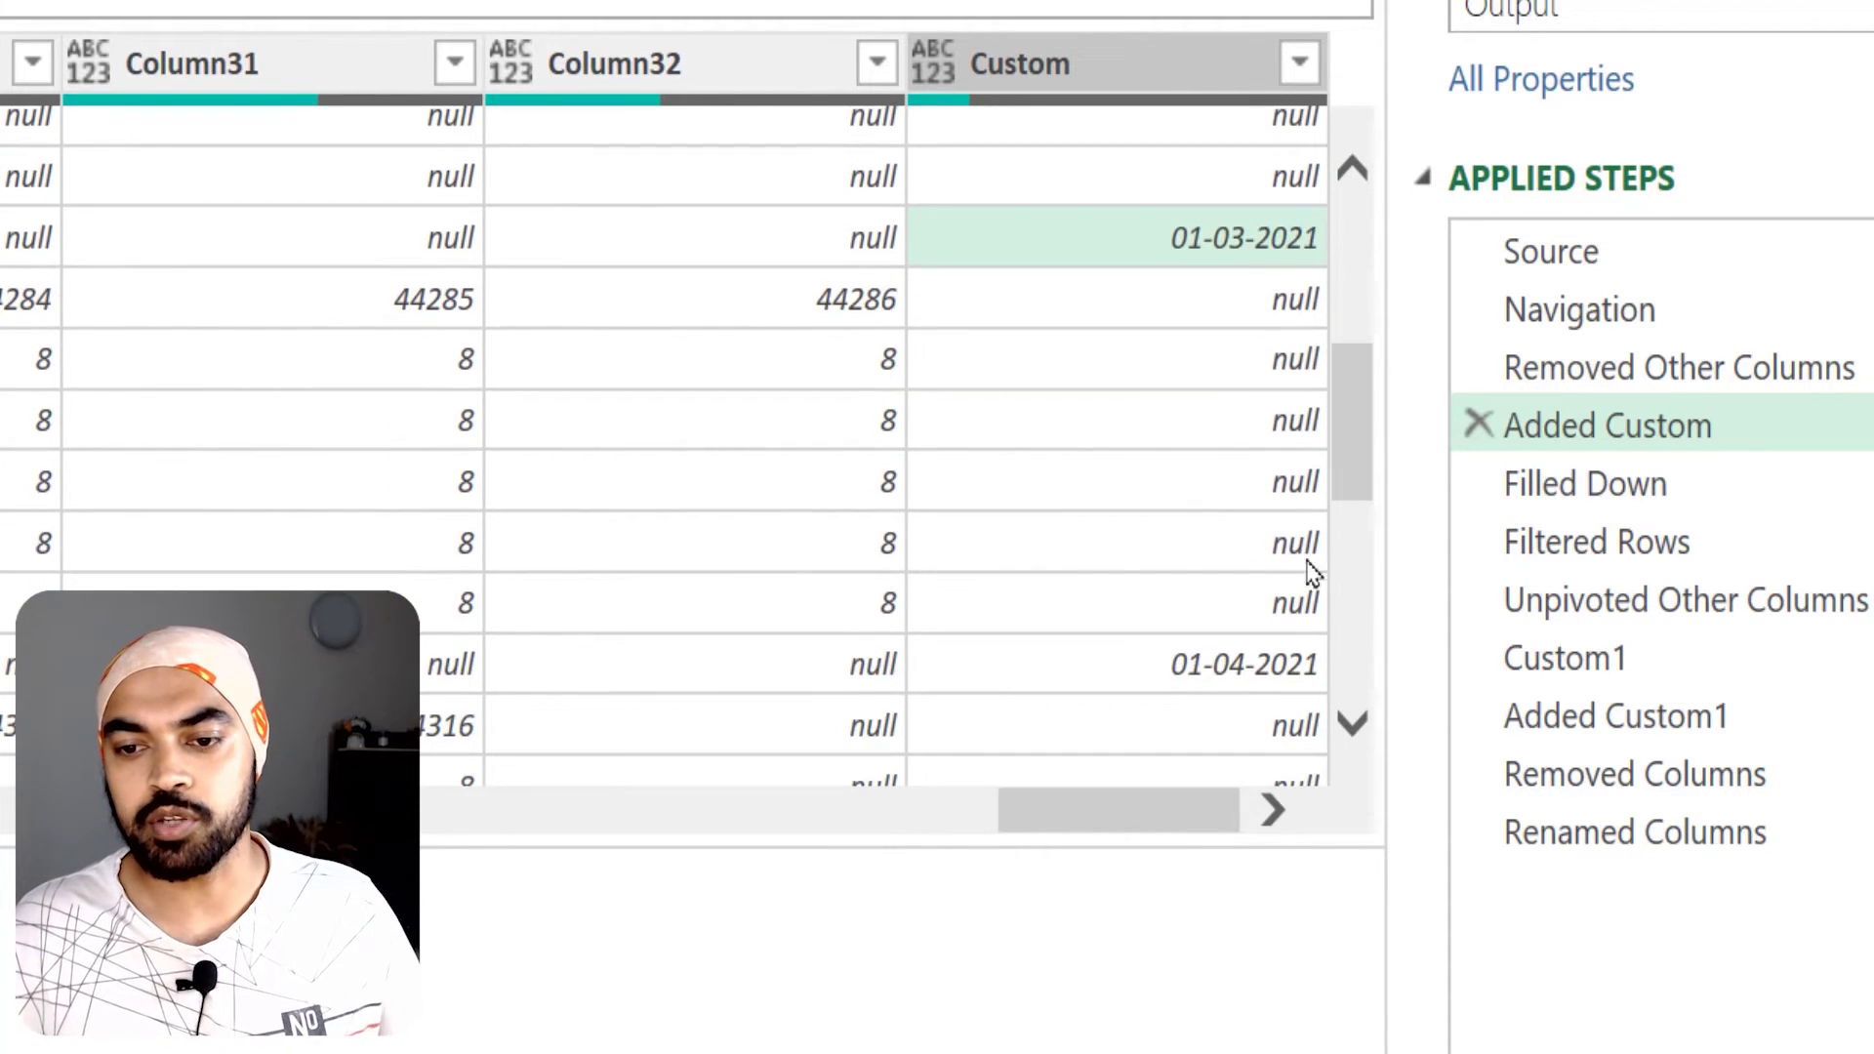
{"action": "left_click", "coordinate": [1268, 652]}
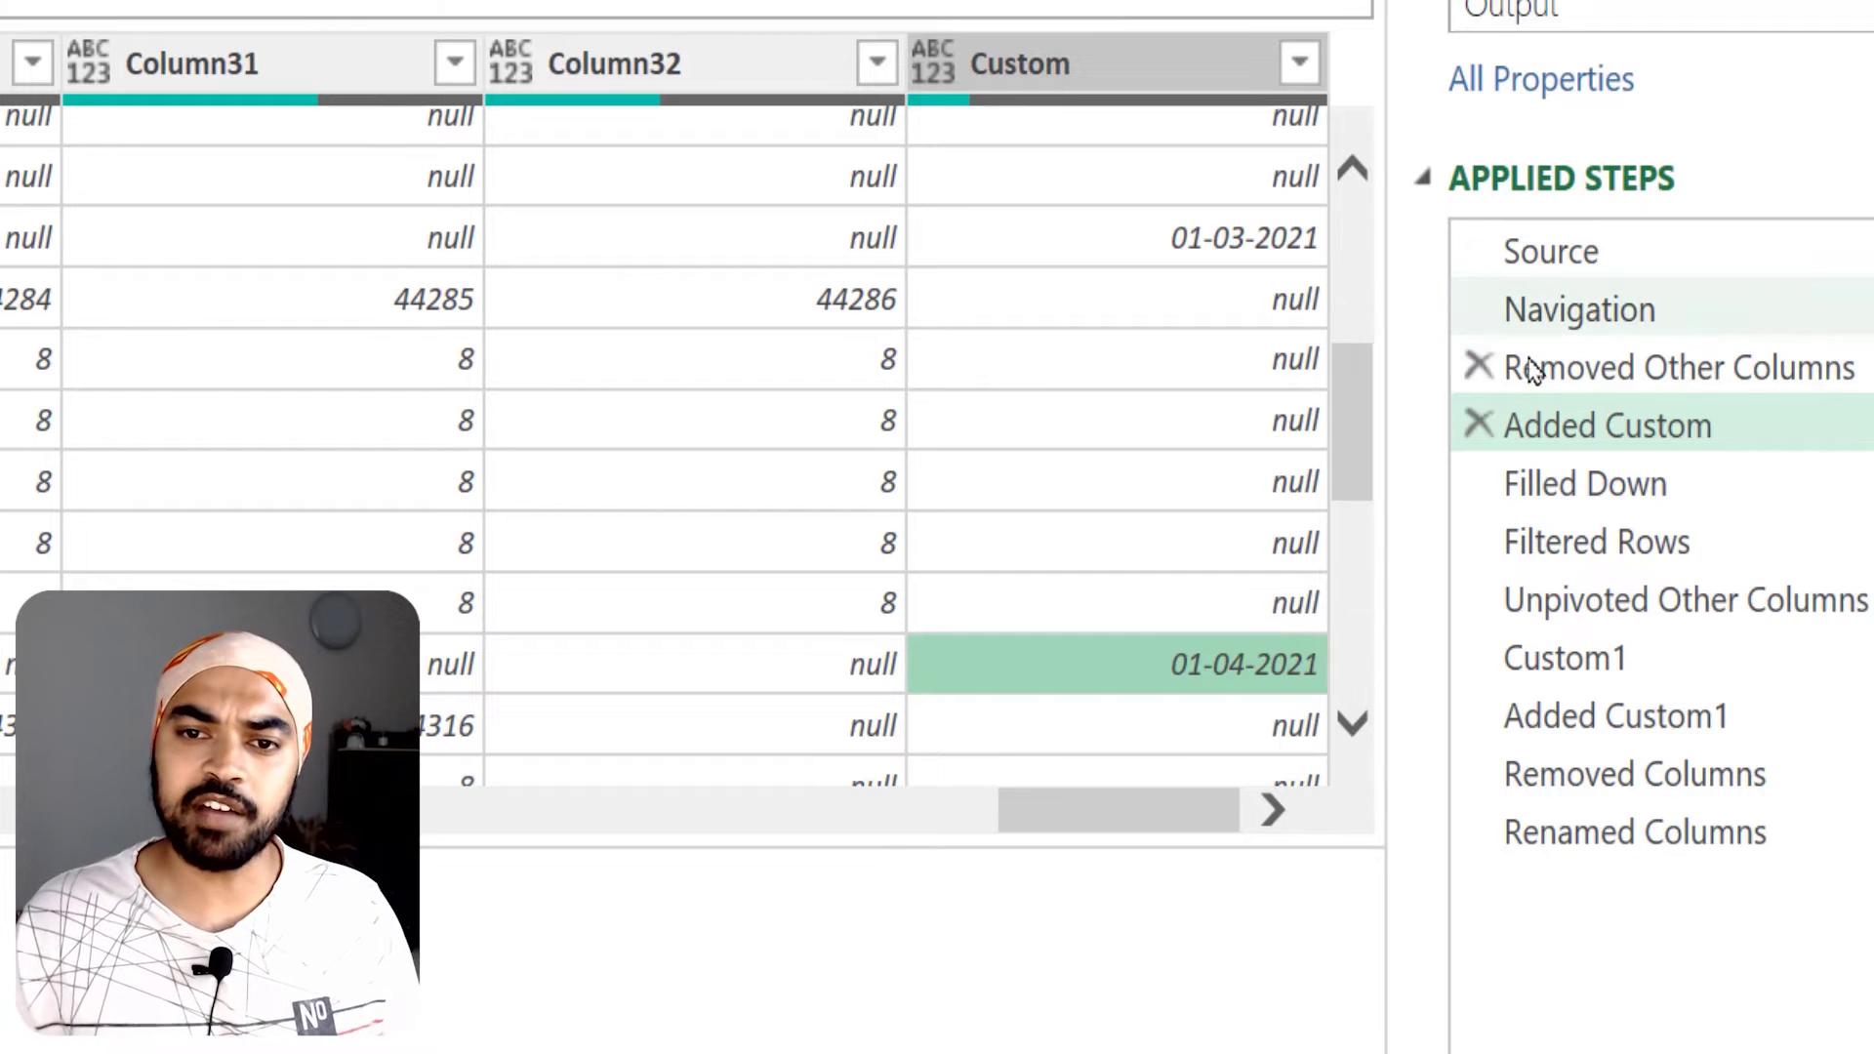
{"action": "left_click", "coordinate": [1129, 84]}
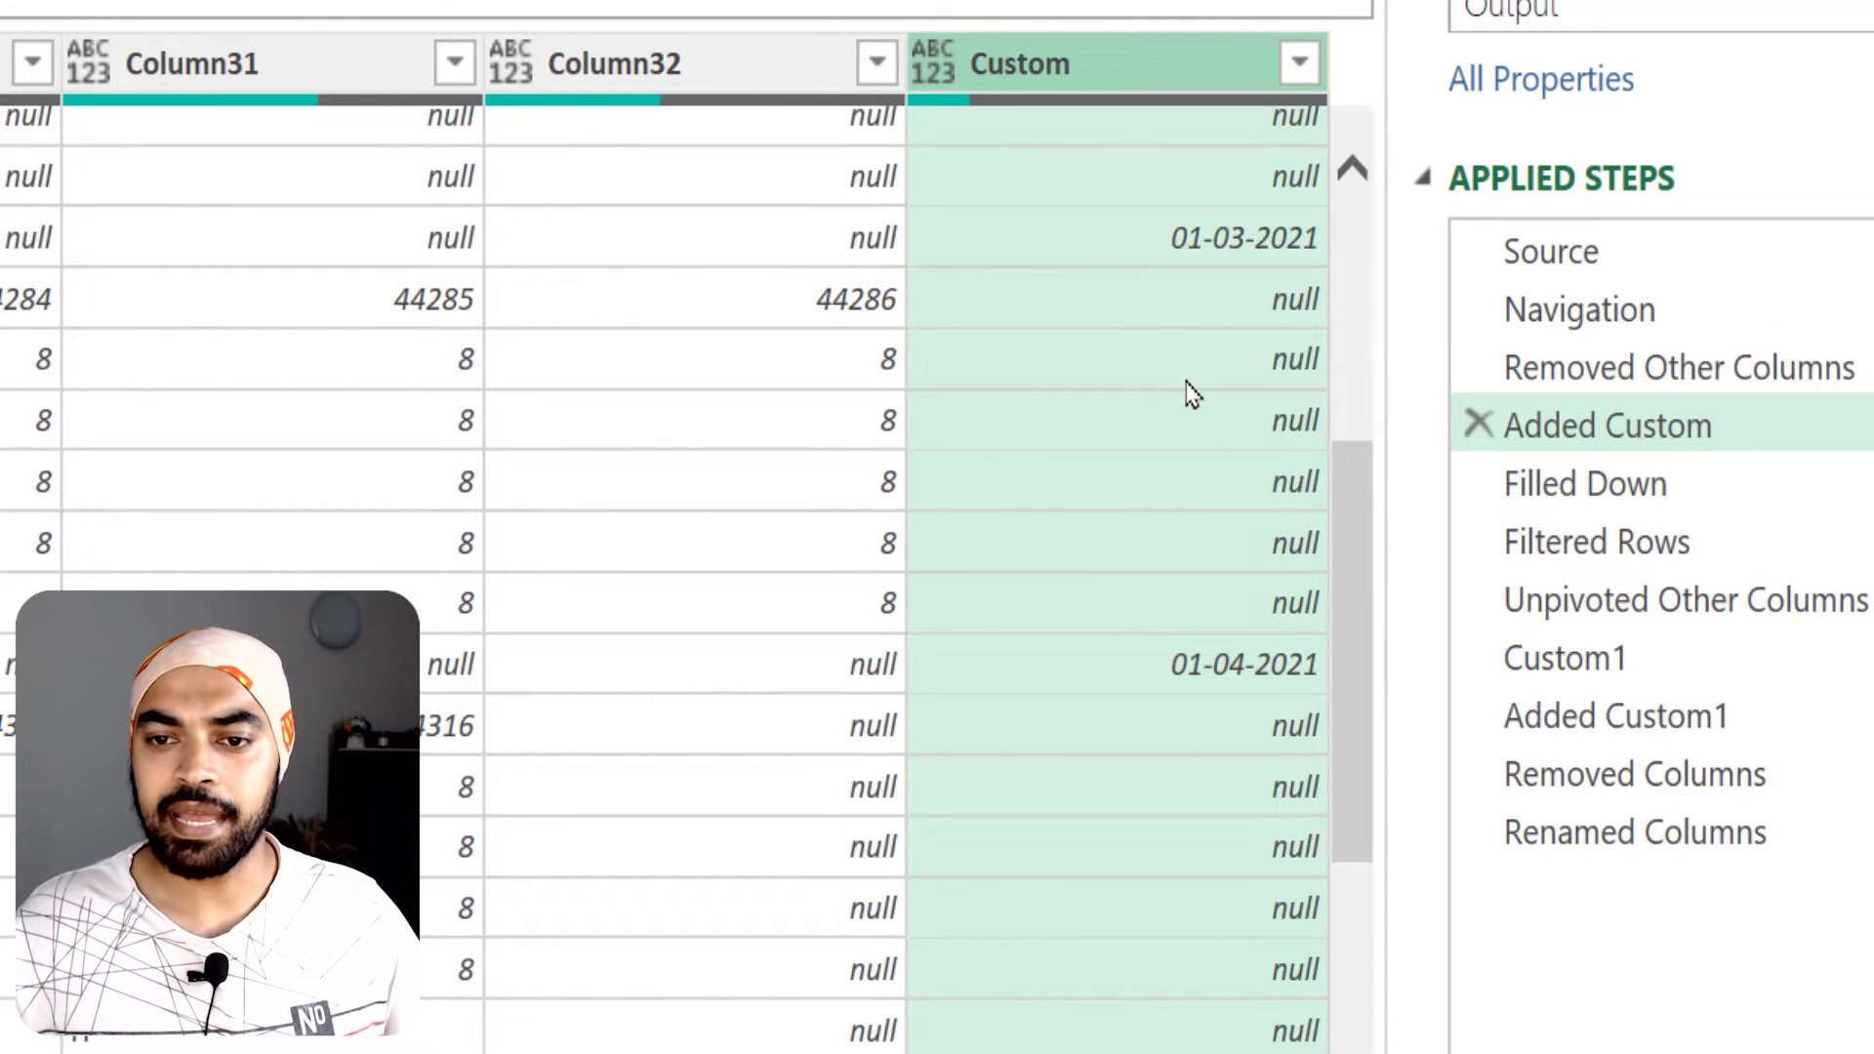
{"action": "mouse_move", "coordinate": [1189, 254]}
{"action": "left_mouse_down"}
{"action": "mouse_move", "coordinate": [1180, 591]}
{"action": "mouse_move", "coordinate": [1192, 568]}
{"action": "left_mouse_up"}
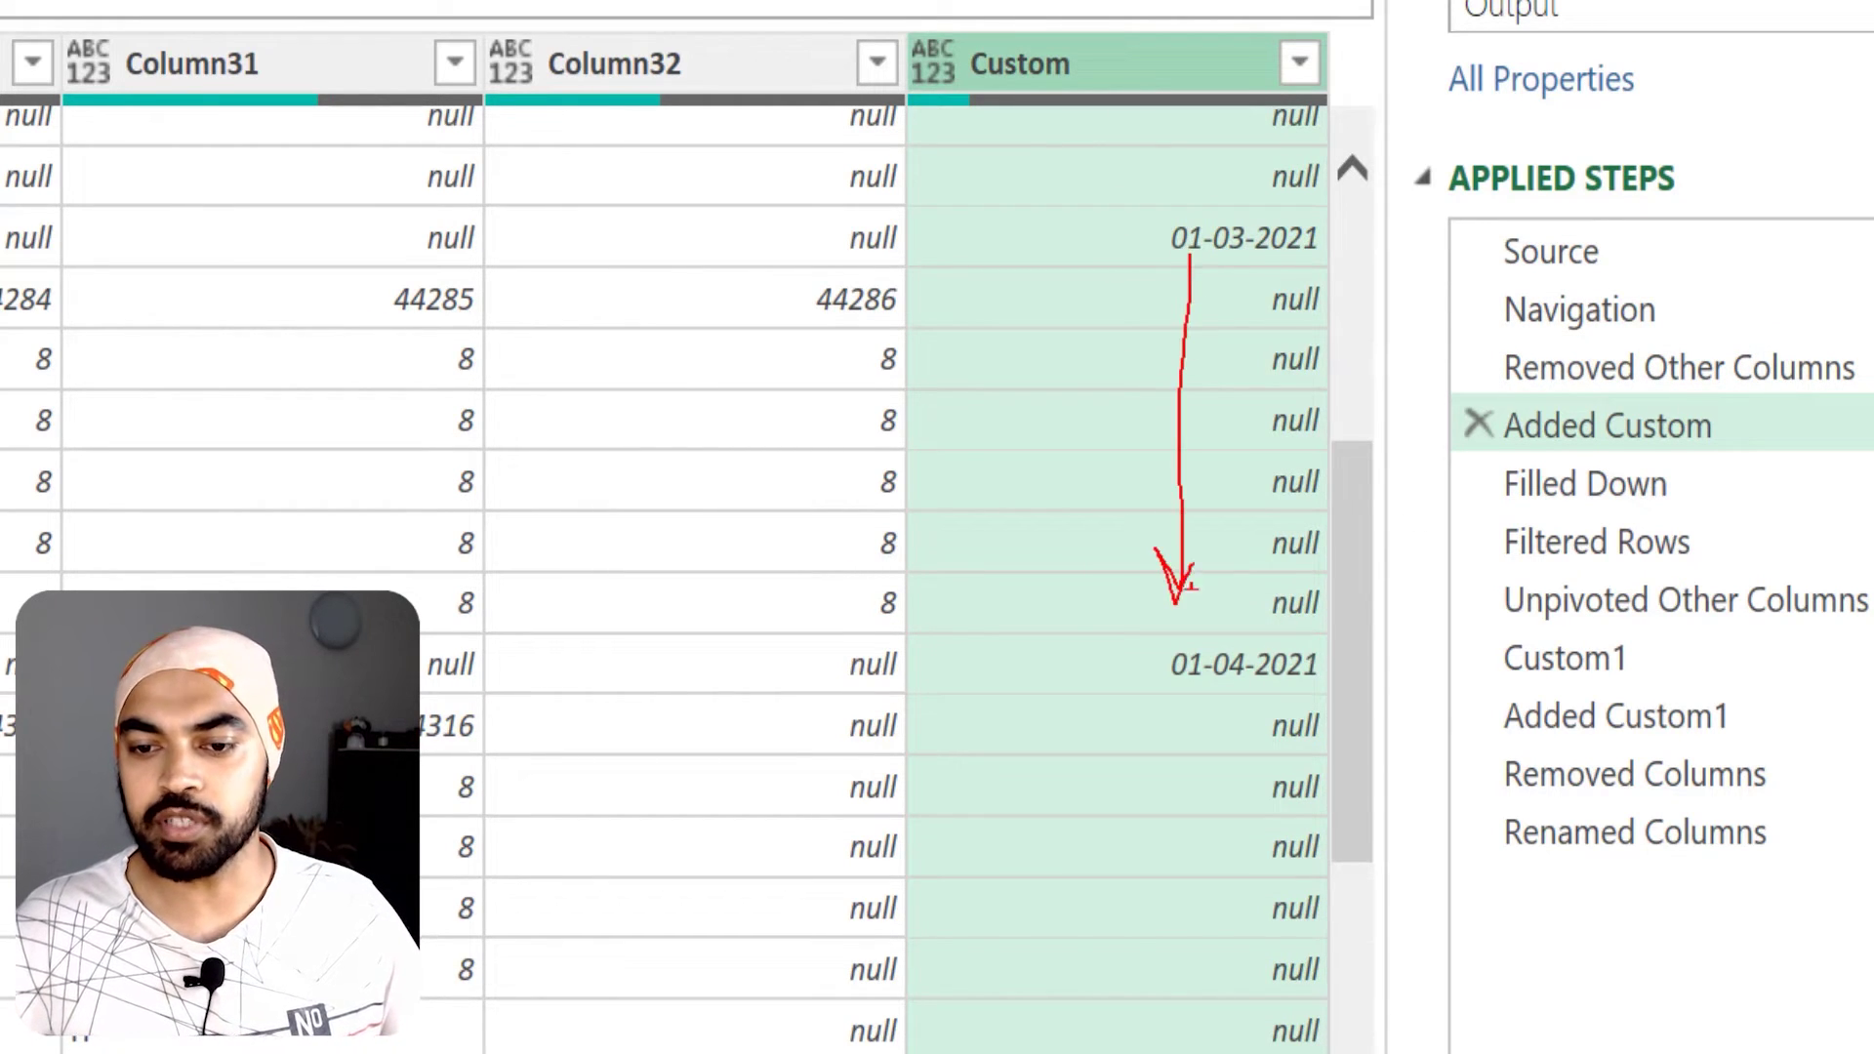
{"action": "mouse_move", "coordinate": [1123, 766]}
{"action": "left_mouse_down"}
{"action": "mouse_move", "coordinate": [1122, 961]}
{"action": "mouse_move", "coordinate": [1147, 929]}
{"action": "left_mouse_up"}
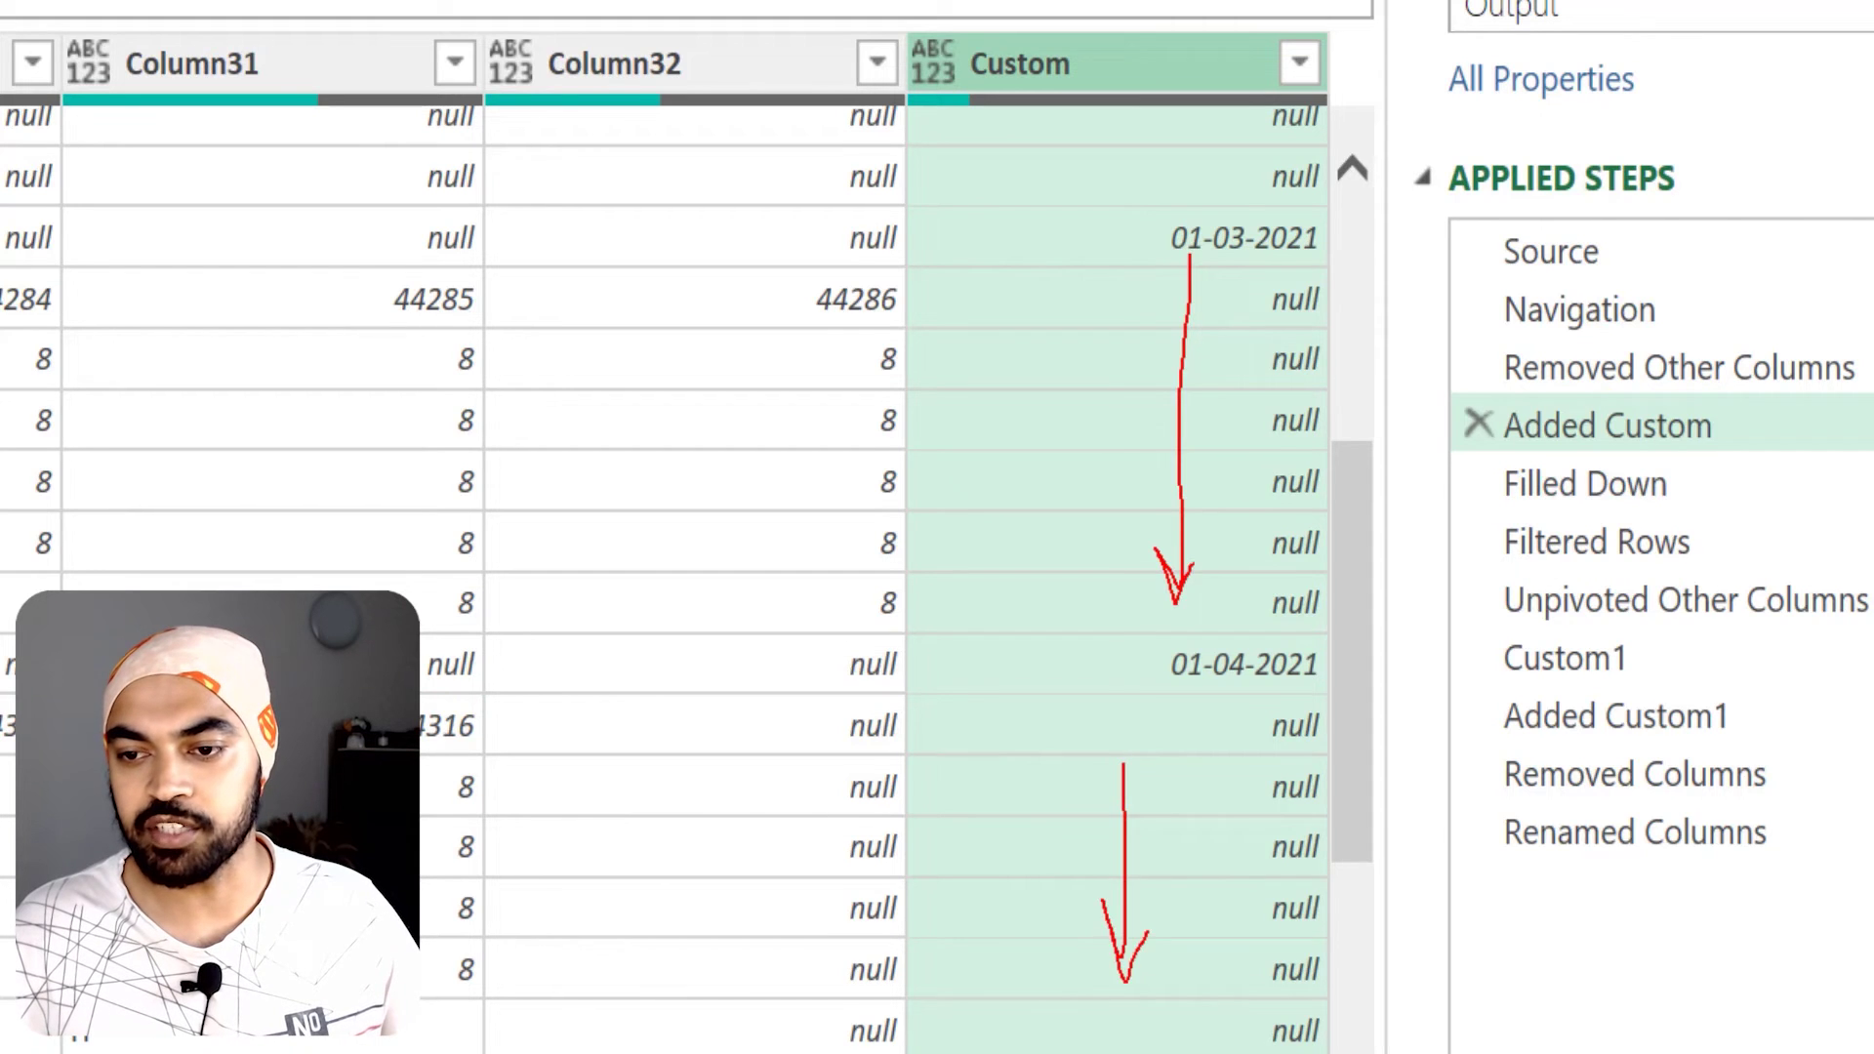
Show the Filled Down step and scroll back to Column1
{"action": "left_click", "coordinate": [1615, 488]}
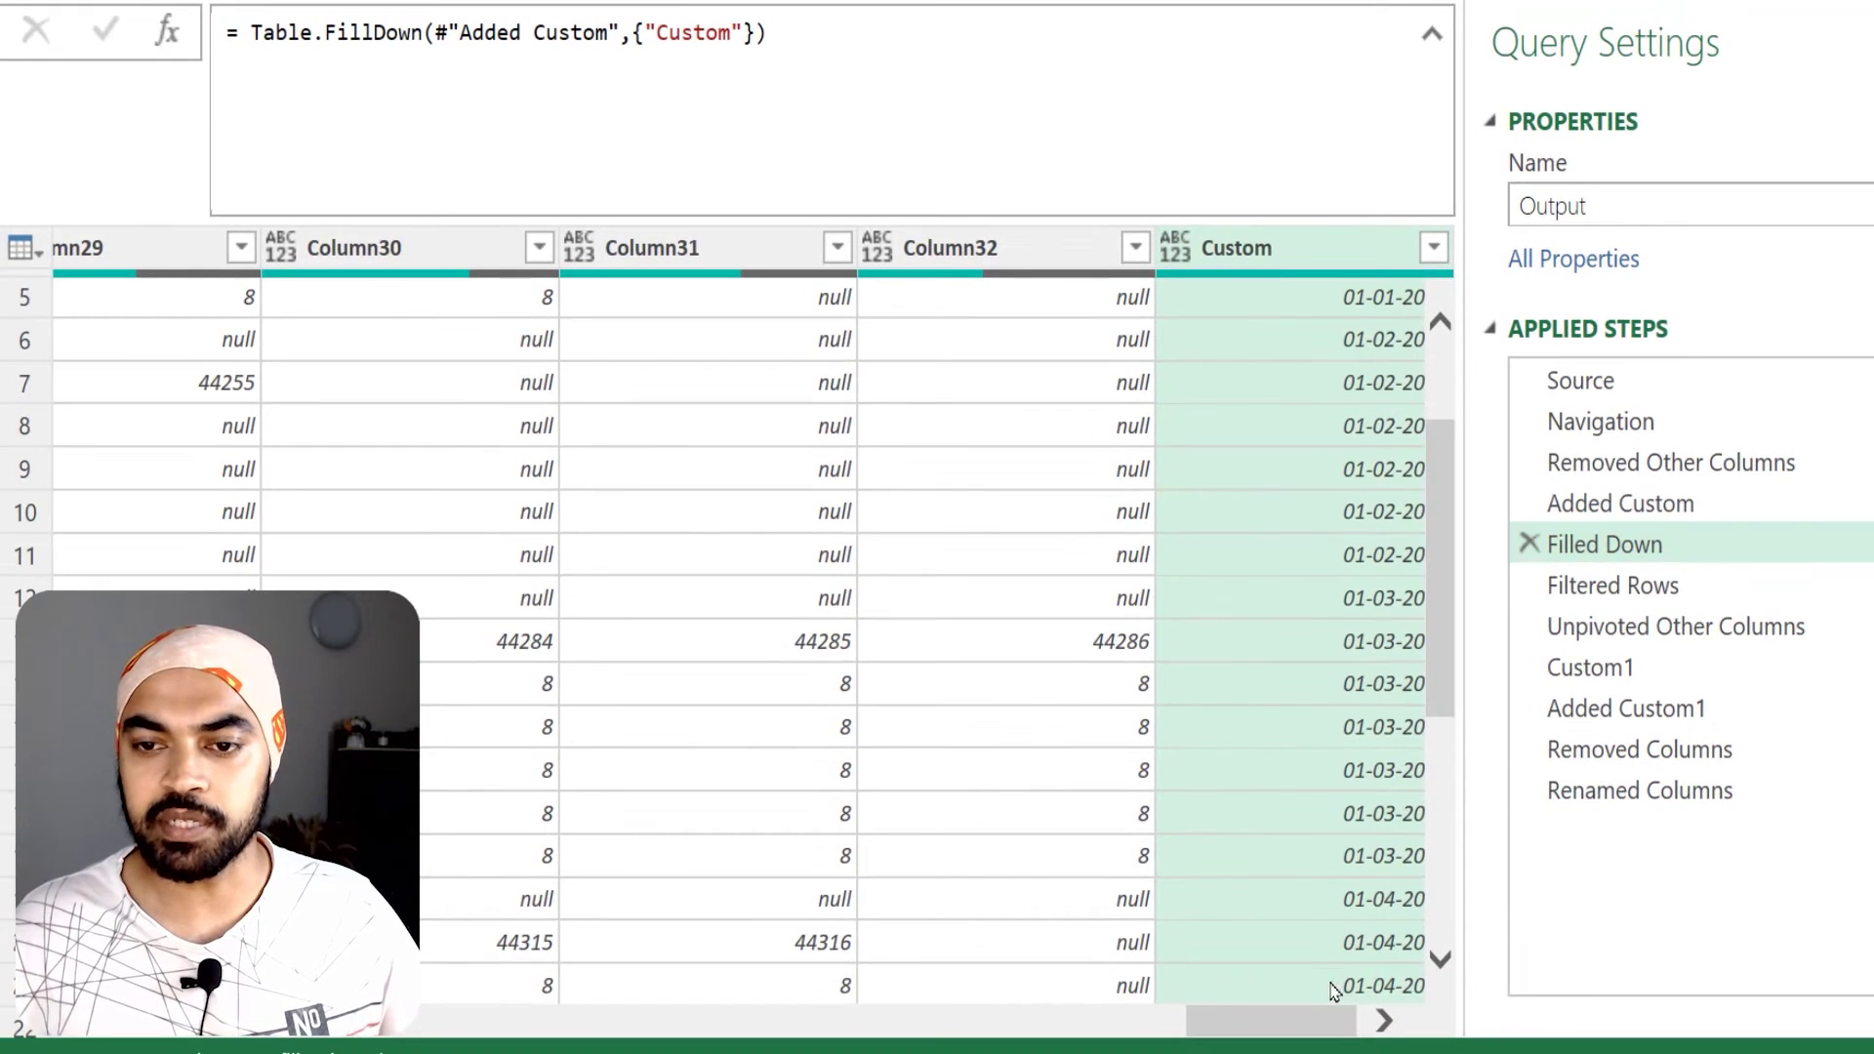
{"action": "left_click_drag", "start_coordinate": [1323, 1019], "coordinate": [1339, 1019]}
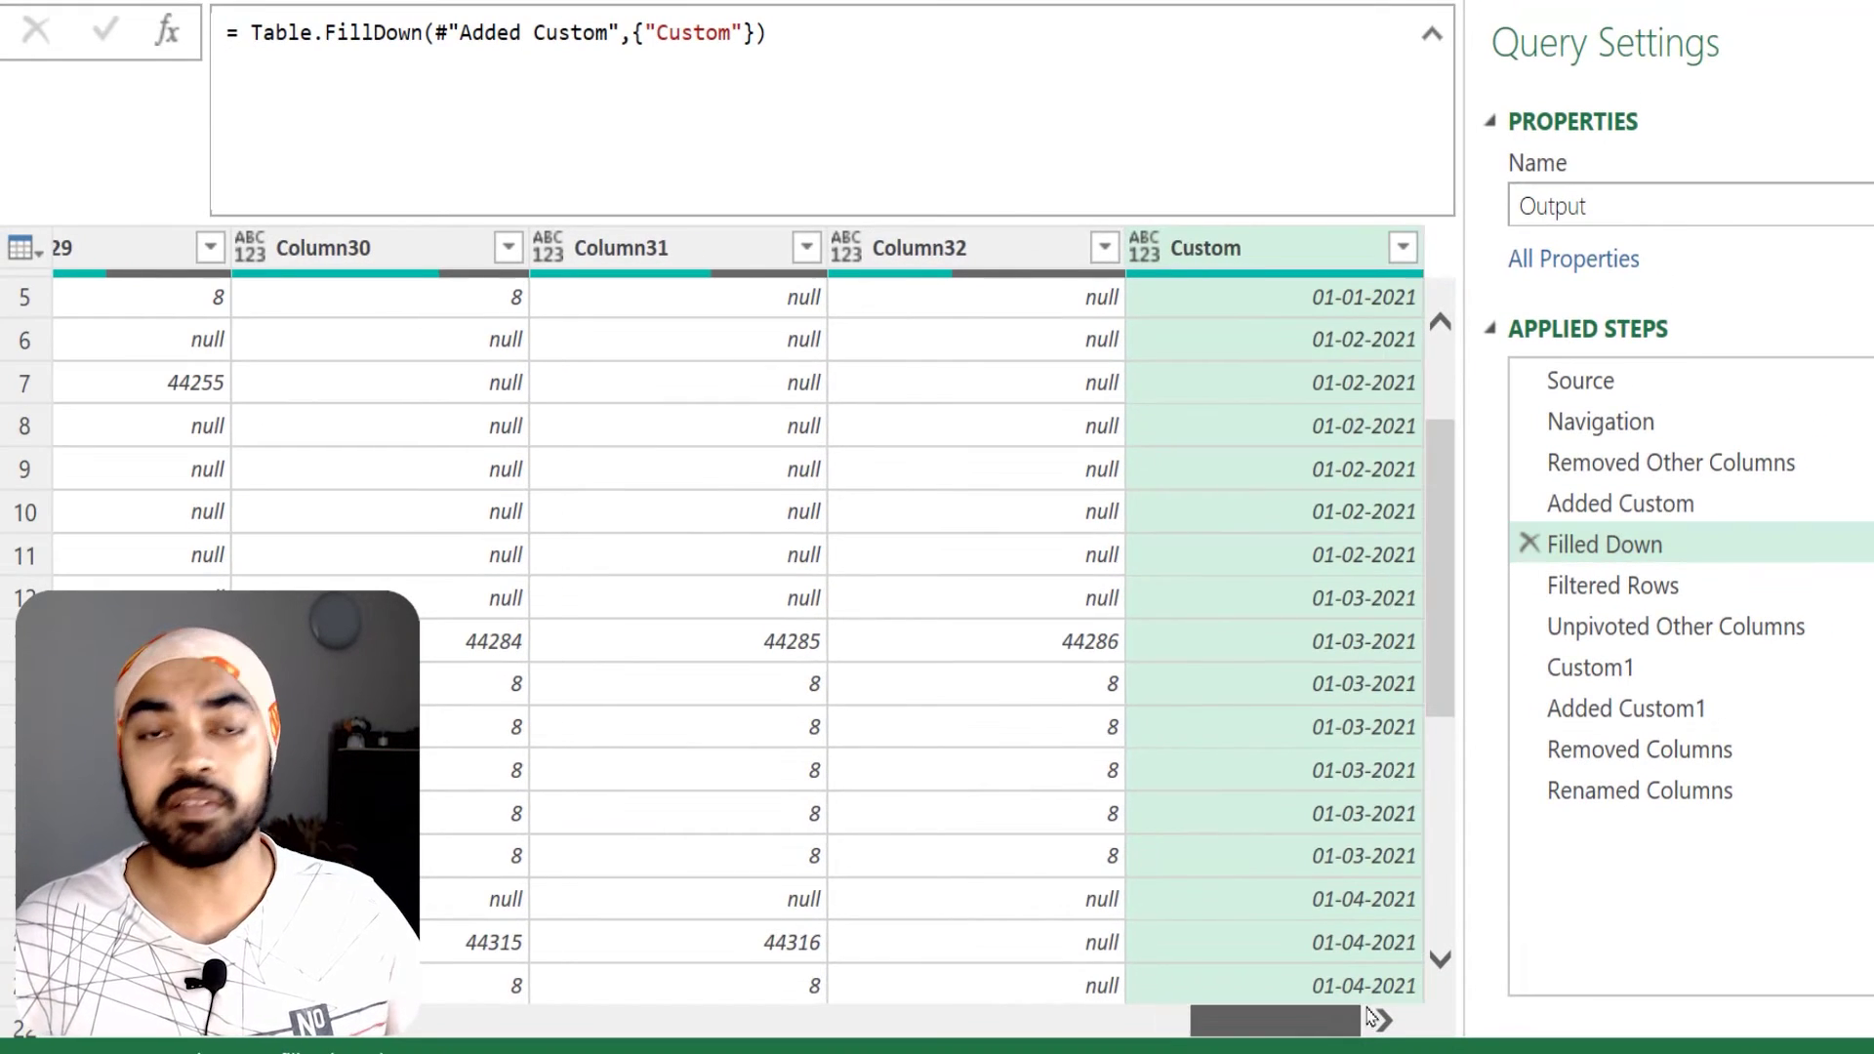
{"action": "left_click_drag", "start_coordinate": [1437, 530], "coordinate": [1444, 384]}
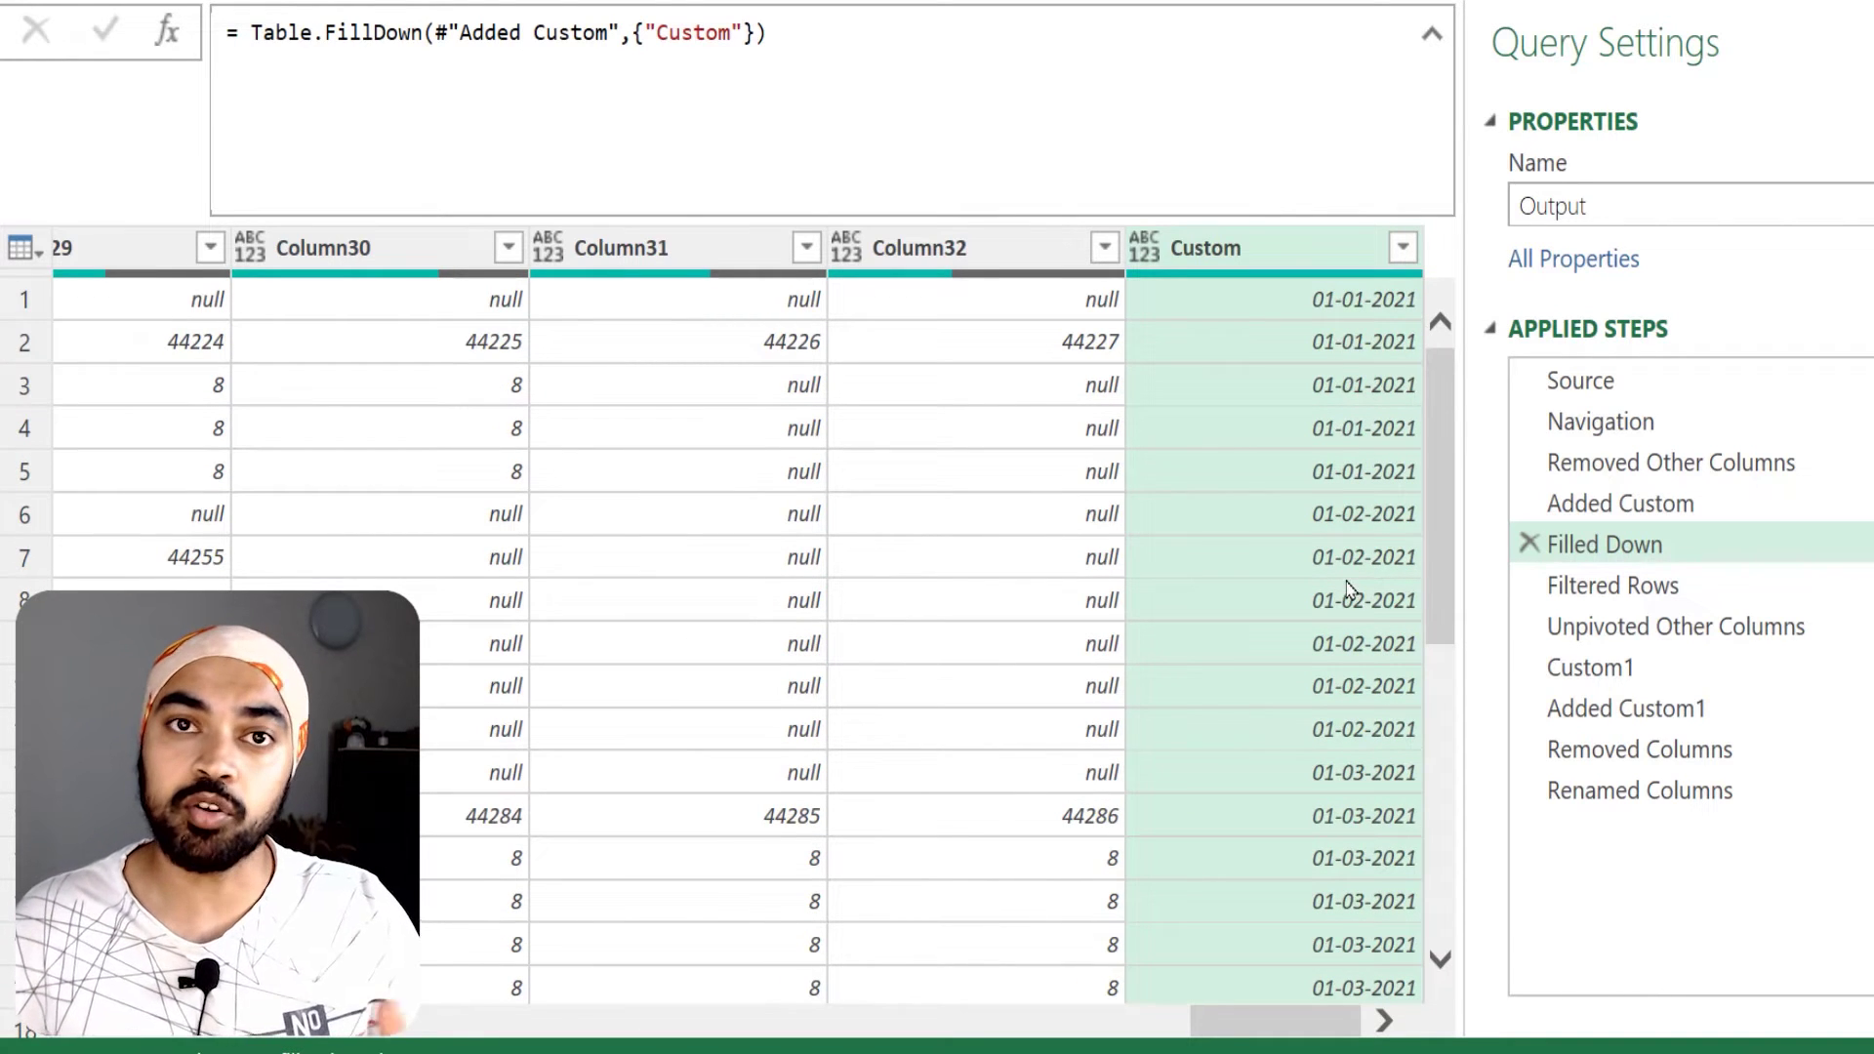
{"action": "left_click_drag", "start_coordinate": [1285, 1031], "coordinate": [156, 1018]}
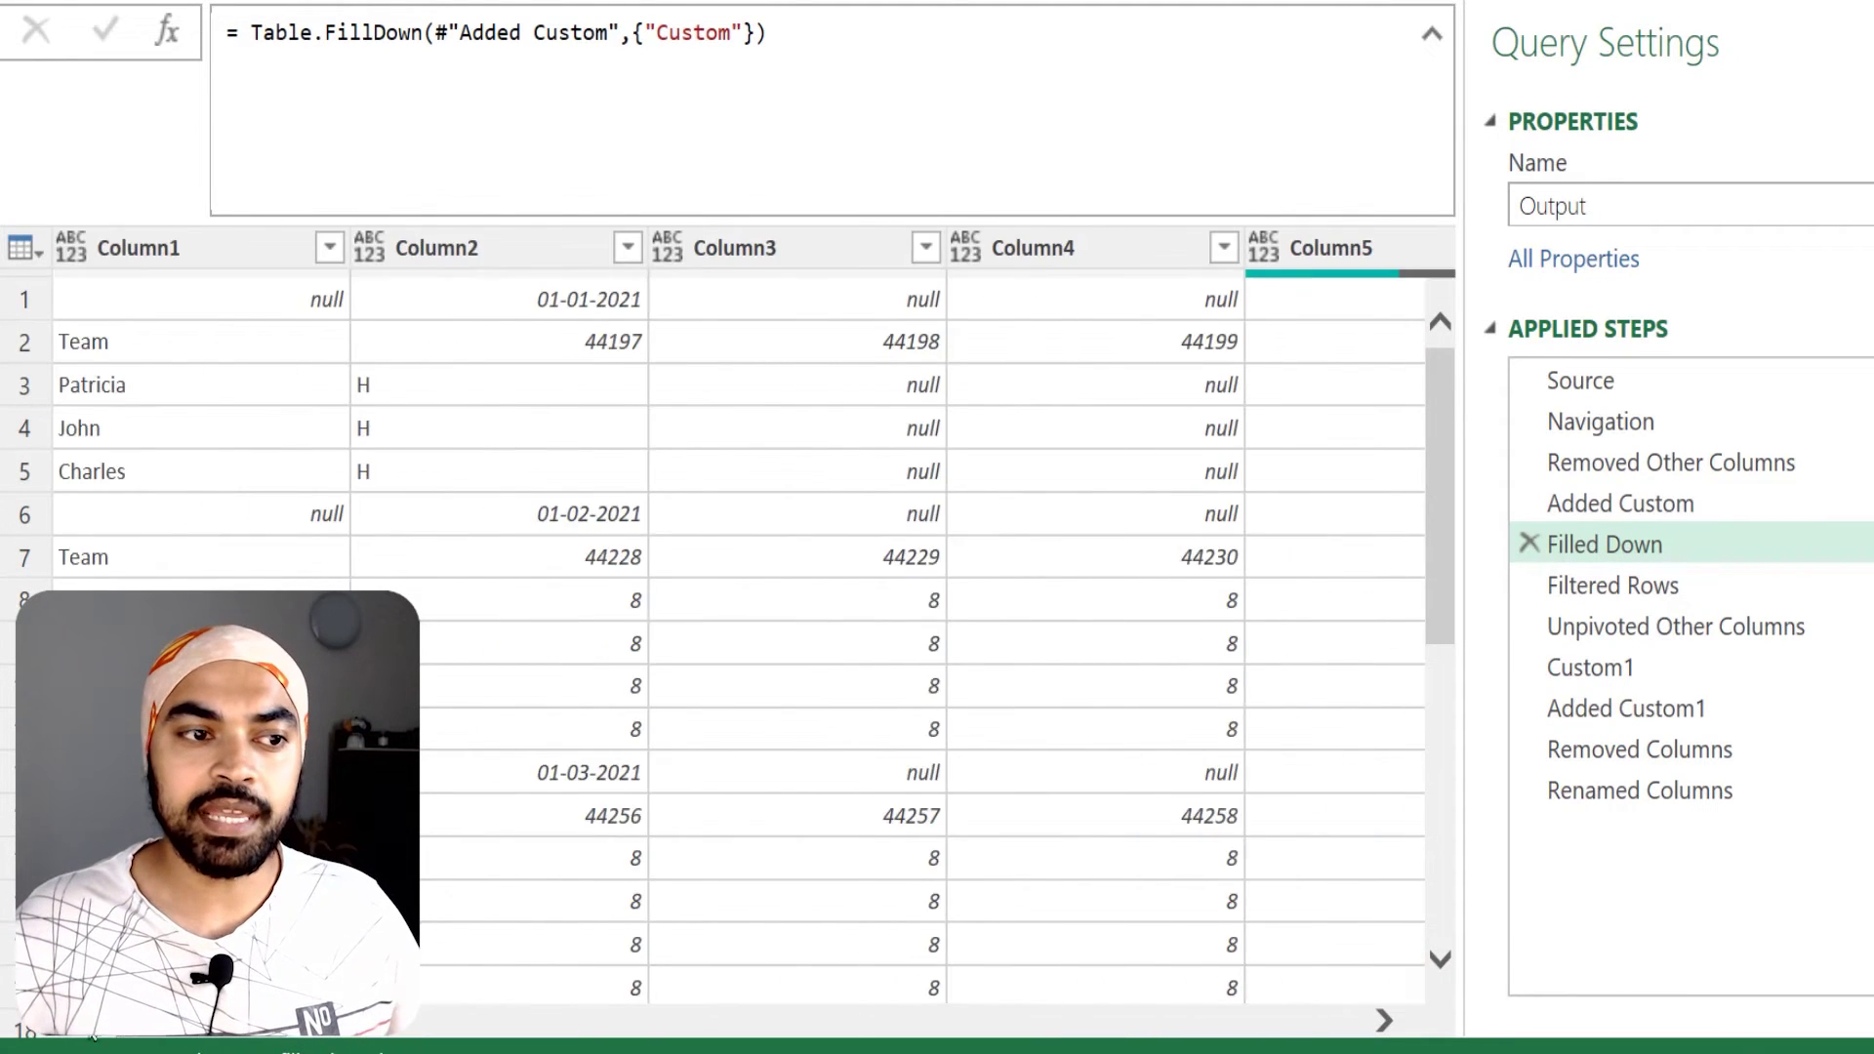
Cross out the null row 1, the Team label rows and row 6's null as rows to drop
{"action": "mouse_move", "coordinate": [65, 329]}
{"action": "left_mouse_down"}
{"action": "mouse_move", "coordinate": [121, 363]}
{"action": "mouse_move", "coordinate": [56, 361]}
{"action": "left_mouse_up"}
{"action": "mouse_move", "coordinate": [251, 300]}
{"action": "left_mouse_down"}
{"action": "mouse_move", "coordinate": [565, 293]}
{"action": "mouse_move", "coordinate": [532, 273]}
{"action": "mouse_move", "coordinate": [518, 325]}
{"action": "left_mouse_up"}
{"action": "left_click_drag", "start_coordinate": [284, 497], "coordinate": [314, 523]}
{"action": "left_click_drag", "start_coordinate": [319, 500], "coordinate": [289, 529]}
{"action": "left_click_drag", "start_coordinate": [532, 504], "coordinate": [582, 525]}
{"action": "left_click_drag", "start_coordinate": [571, 494], "coordinate": [530, 537]}
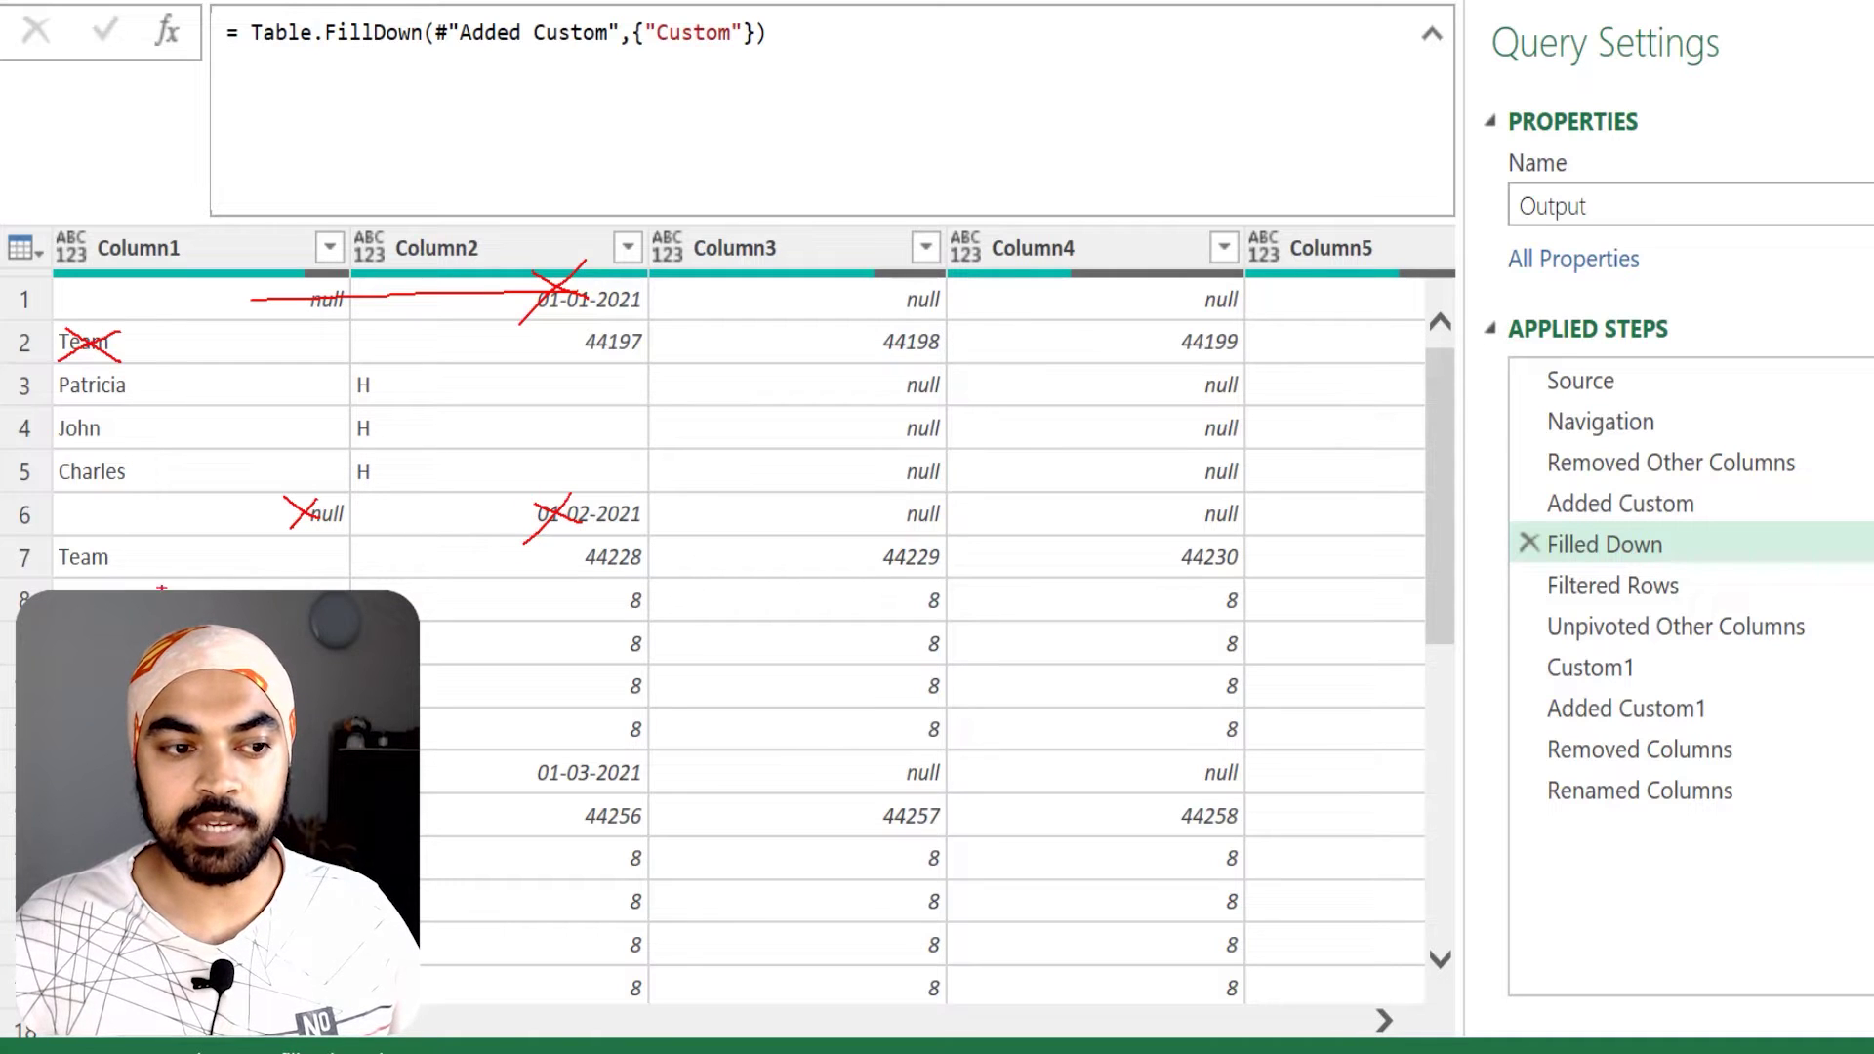
{"action": "left_click_drag", "start_coordinate": [131, 549], "coordinate": [73, 582]}
{"action": "key", "text": "Escape"}
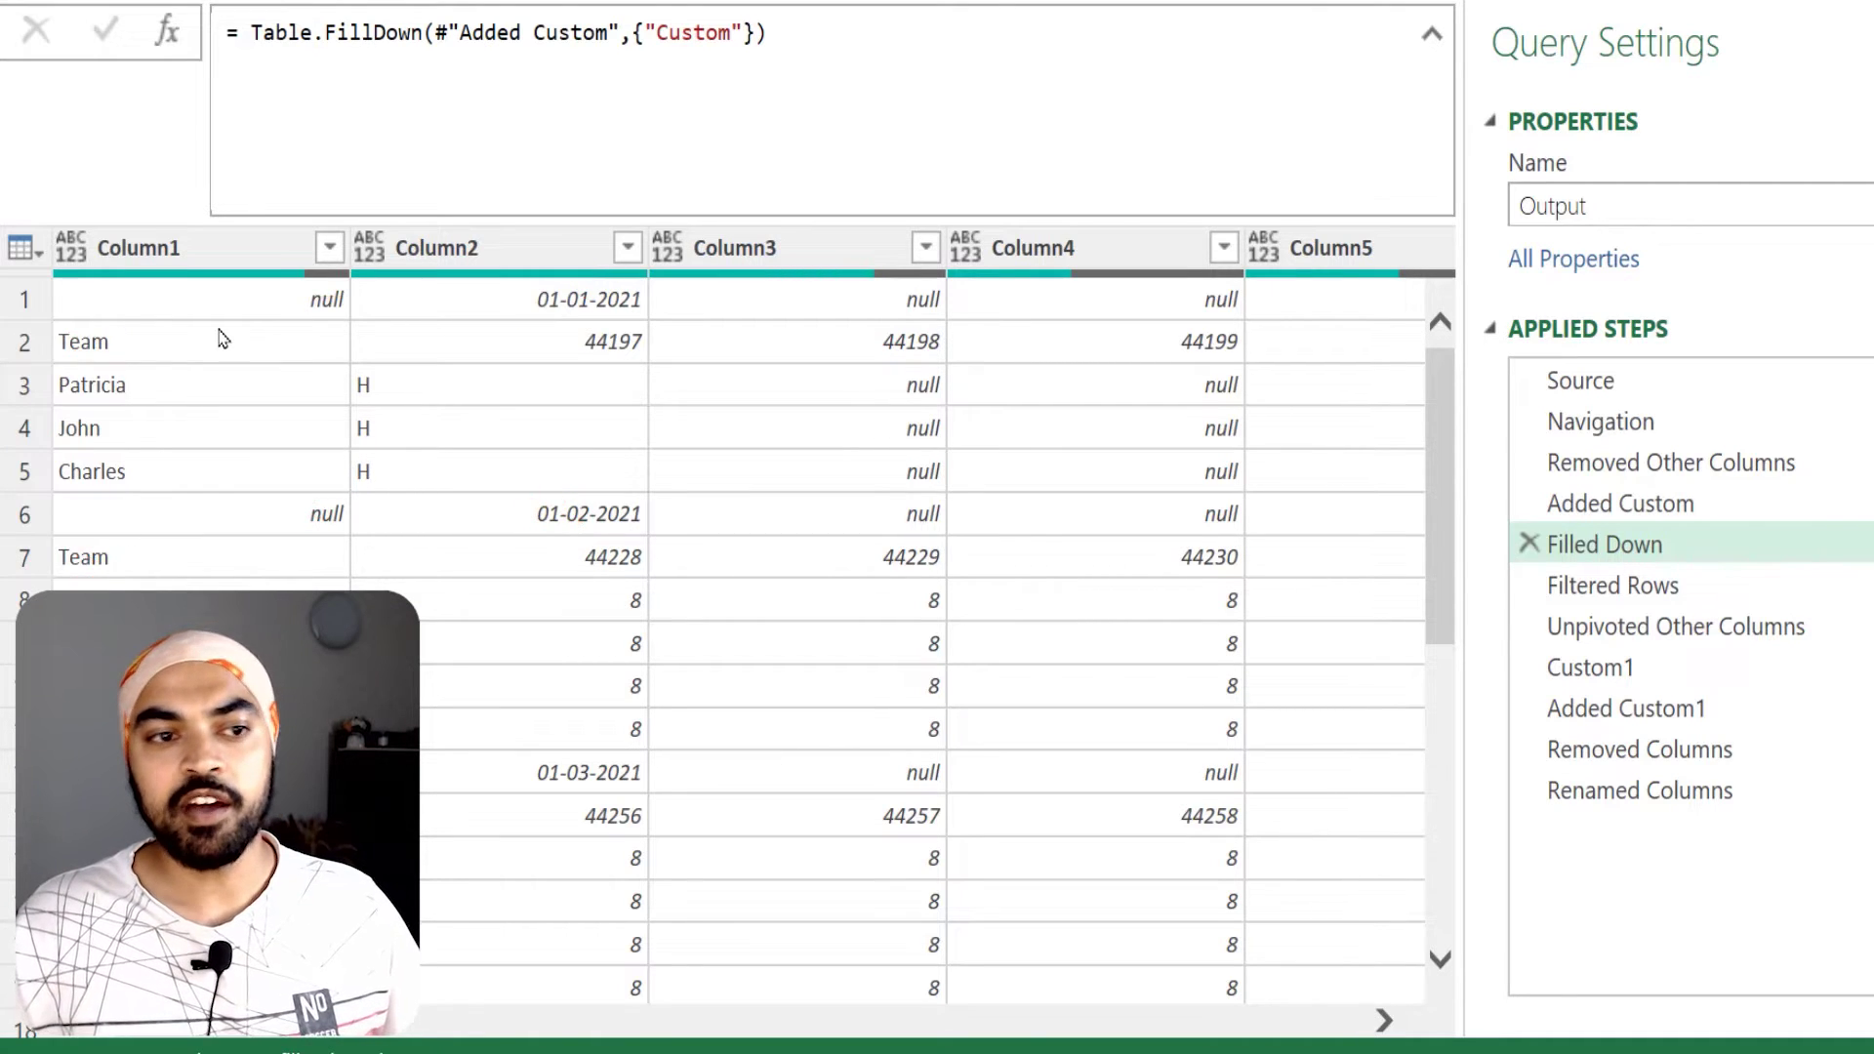
{"action": "left_click_drag", "start_coordinate": [227, 208], "coordinate": [226, 278]}
{"action": "mouse_move", "coordinate": [212, 244]}
{"action": "left_mouse_down"}
{"action": "mouse_move", "coordinate": [226, 278]}
{"action": "mouse_move", "coordinate": [245, 256]}
{"action": "mouse_move", "coordinate": [337, 314]}
{"action": "mouse_move", "coordinate": [293, 317]}
{"action": "left_mouse_up"}
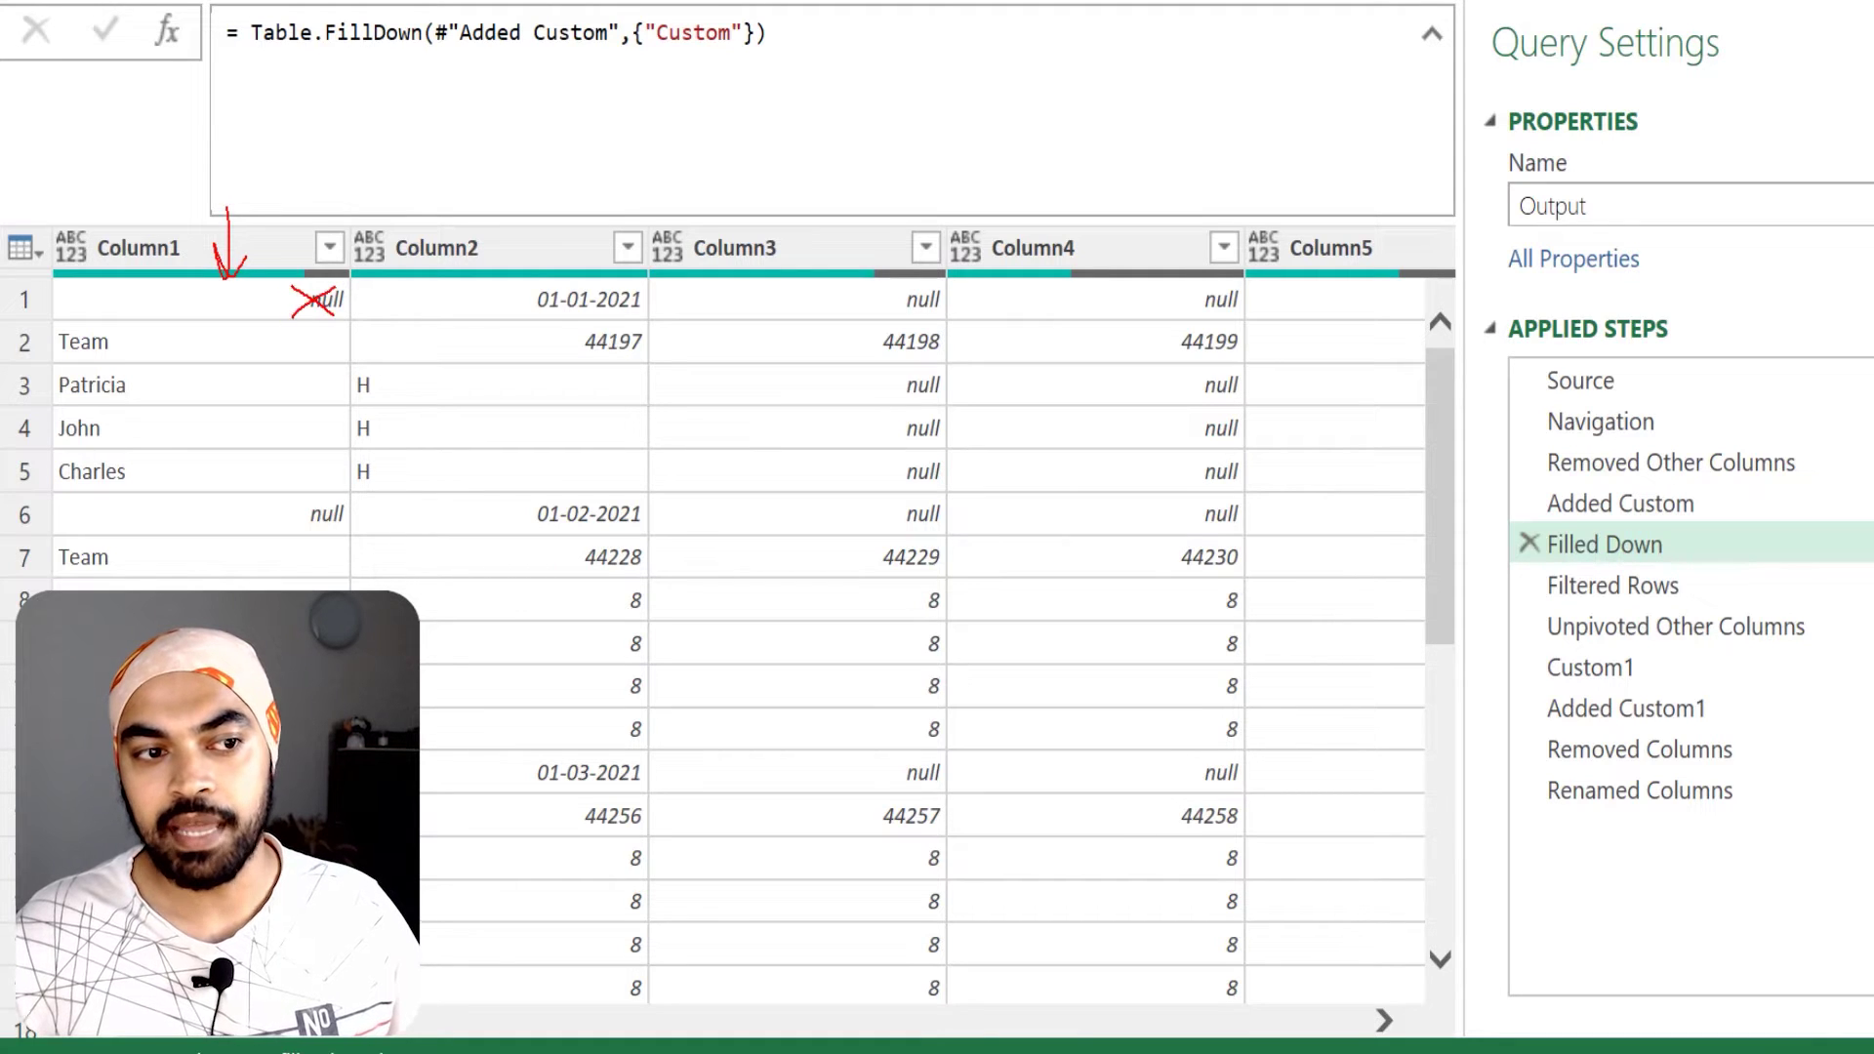
{"action": "left_click_drag", "start_coordinate": [99, 332], "coordinate": [147, 336]}
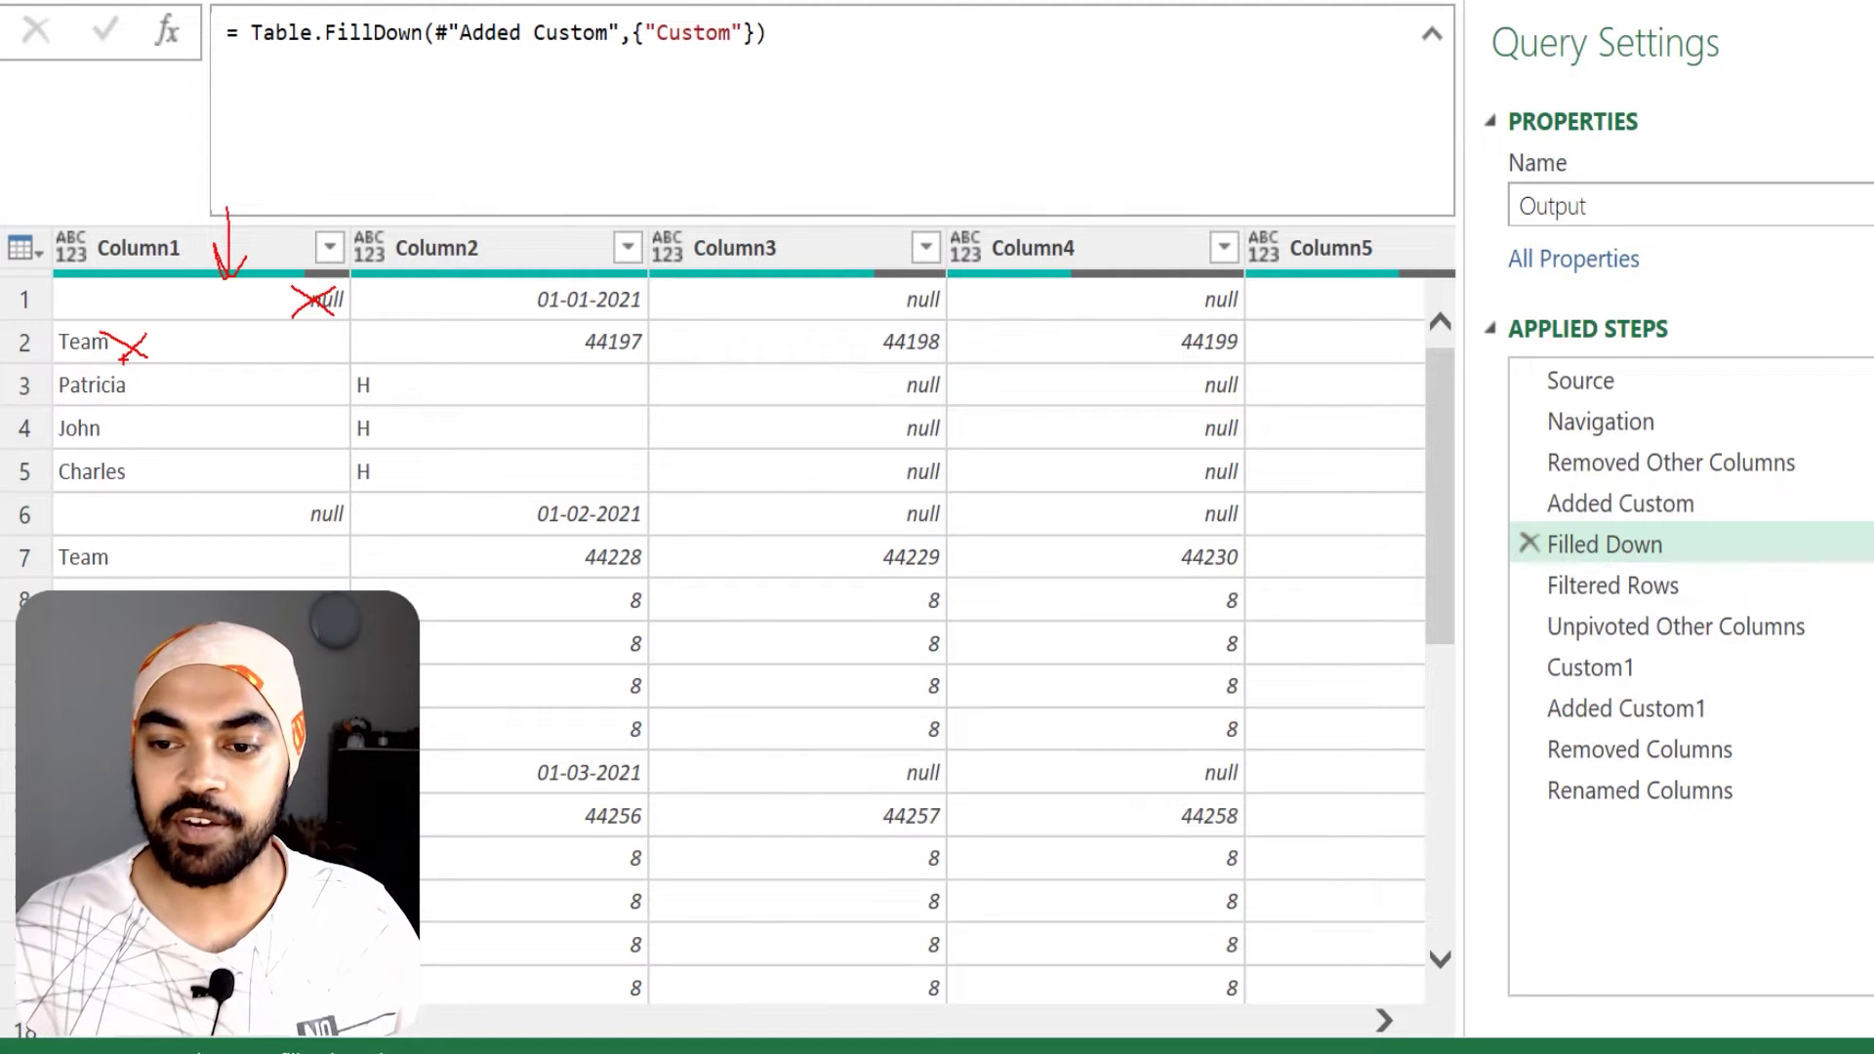
Show the Filtered Rows step, outlining its null condition and the 01-01-2021 and 01-02-2021 Custom dates
{"action": "left_click", "coordinate": [1612, 585]}
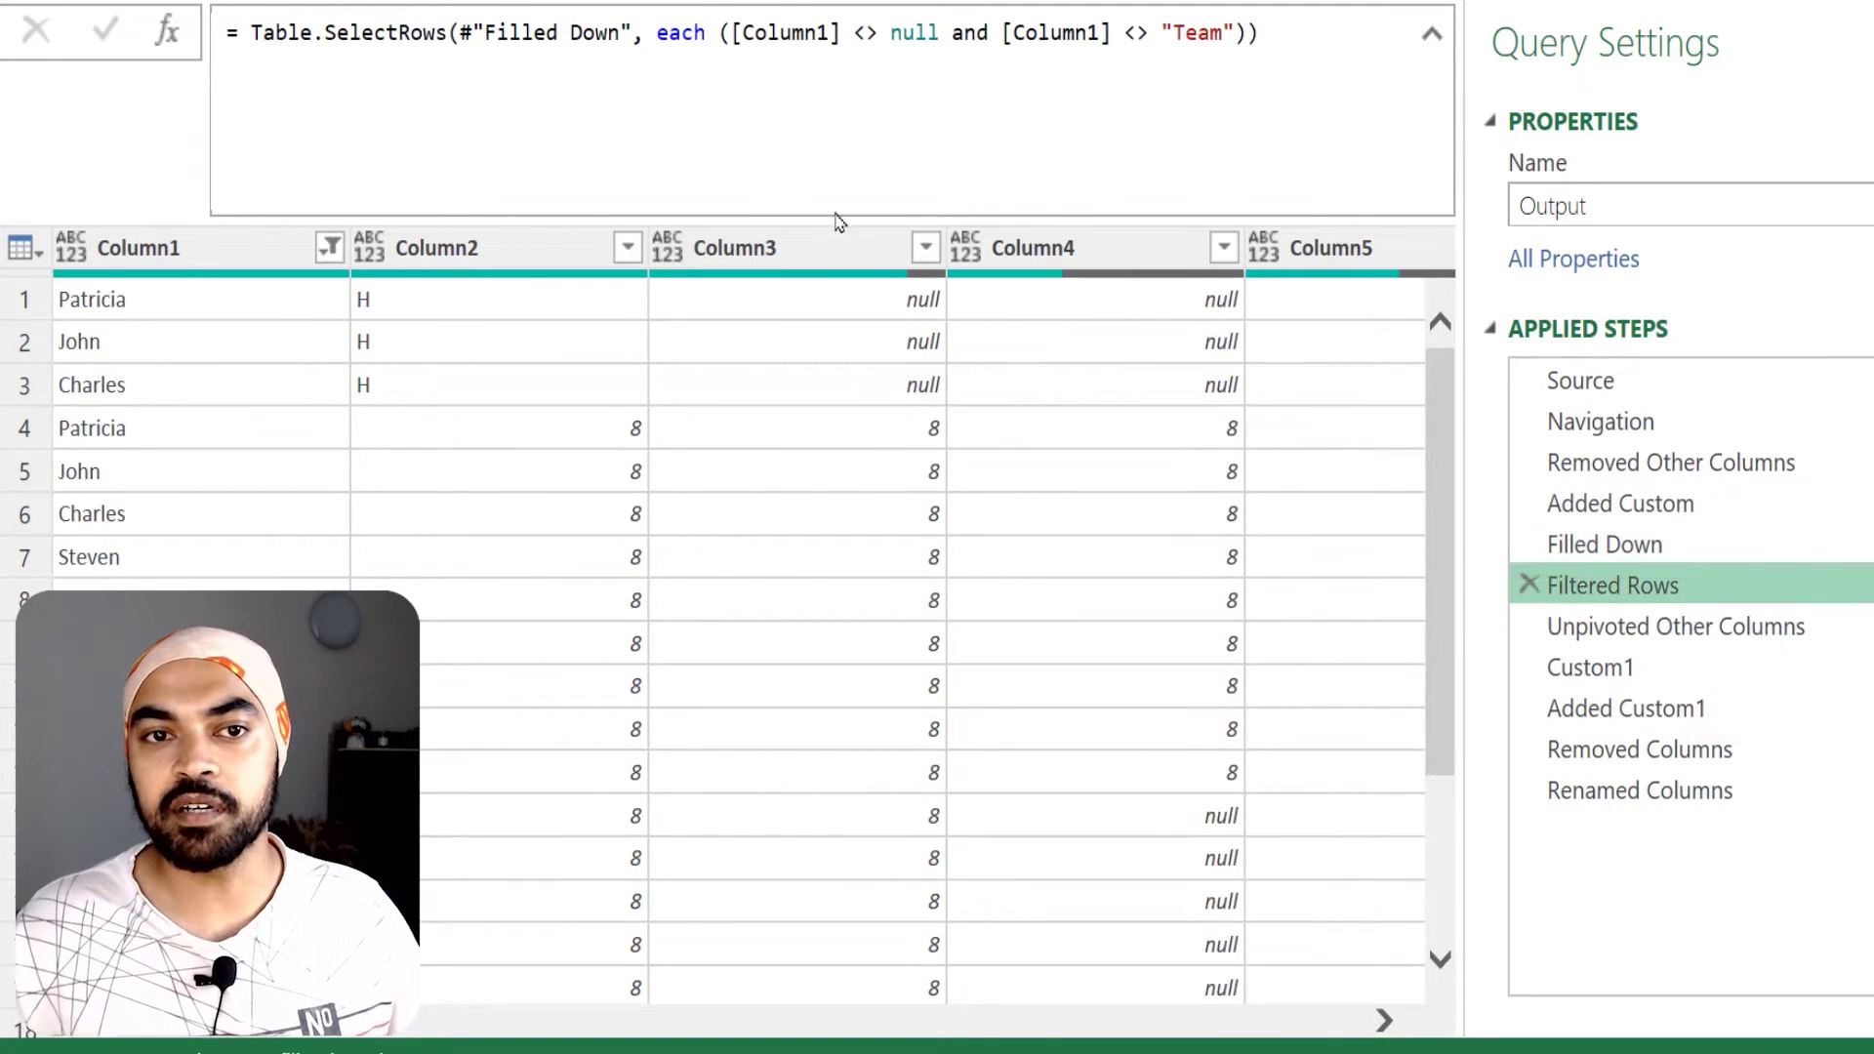
{"action": "mouse_move", "coordinate": [717, 2]}
{"action": "left_mouse_down"}
{"action": "mouse_move", "coordinate": [953, 54]}
{"action": "mouse_move", "coordinate": [1101, 45]}
{"action": "mouse_move", "coordinate": [1240, 75]}
{"action": "left_mouse_up"}
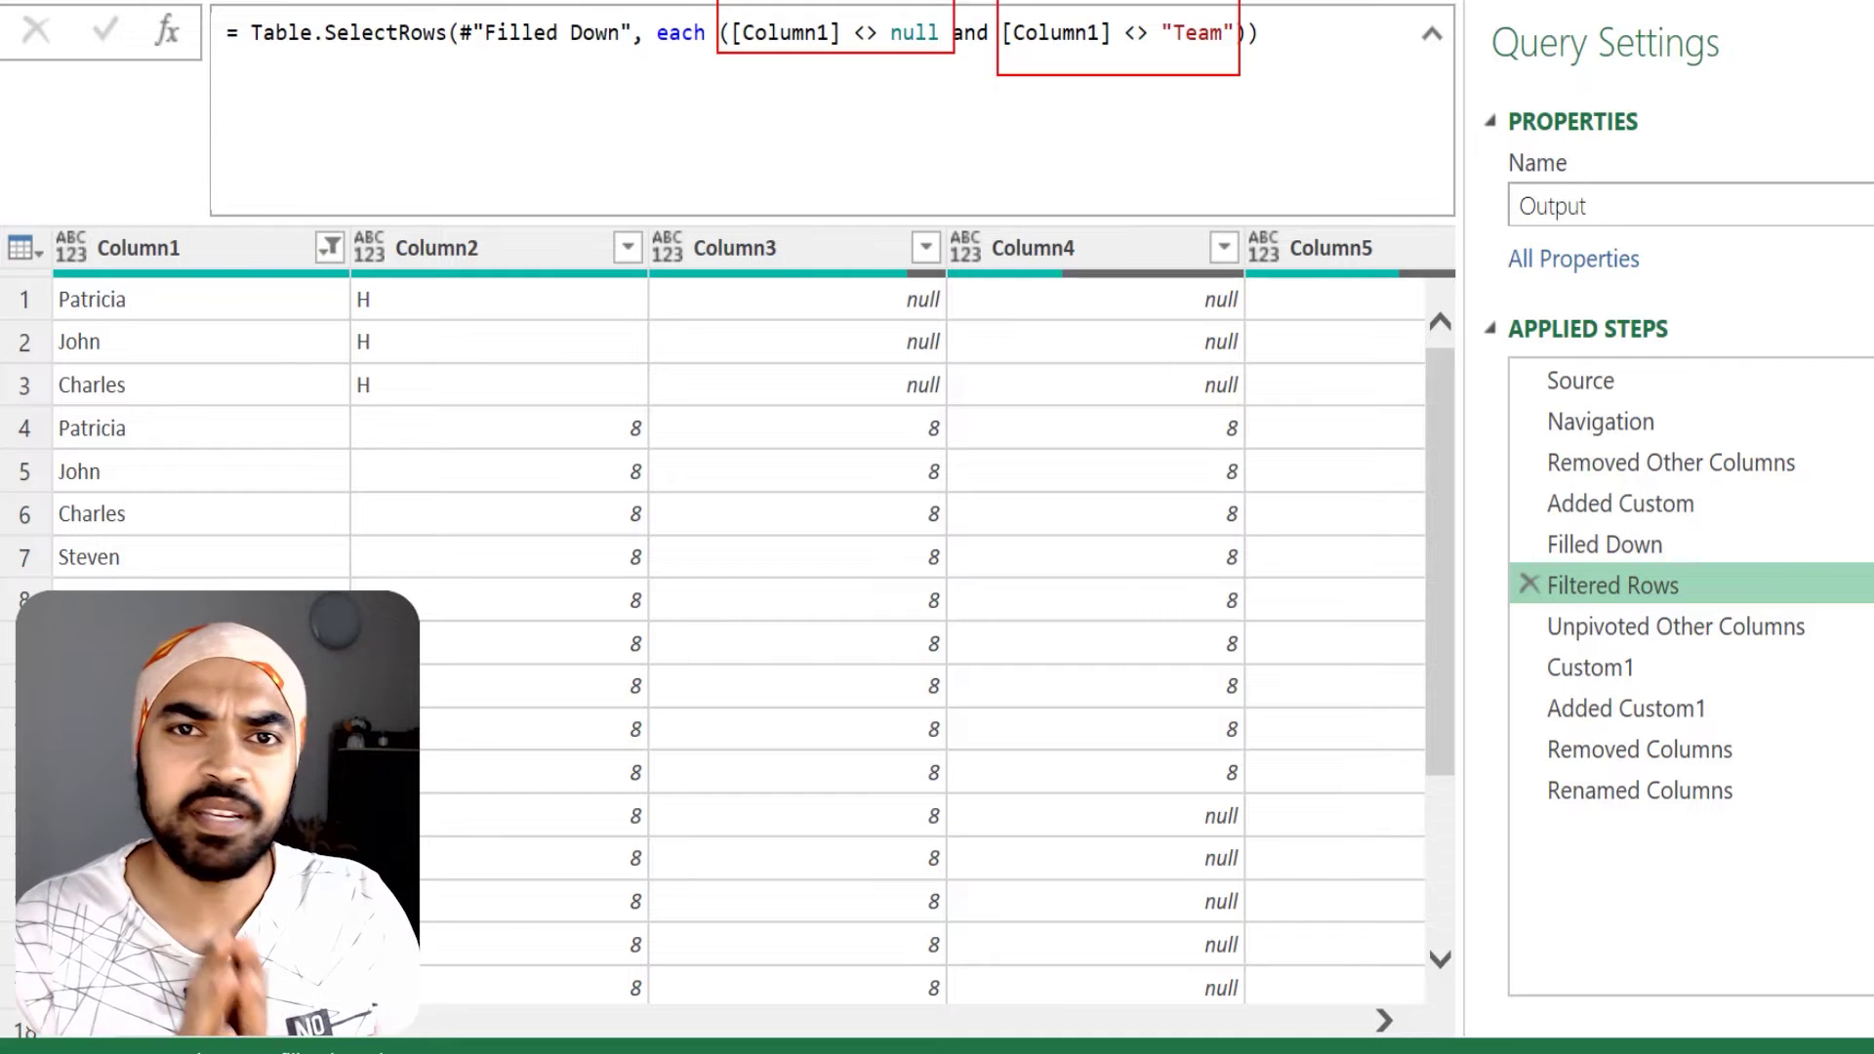
{"action": "key", "text": "Escape"}
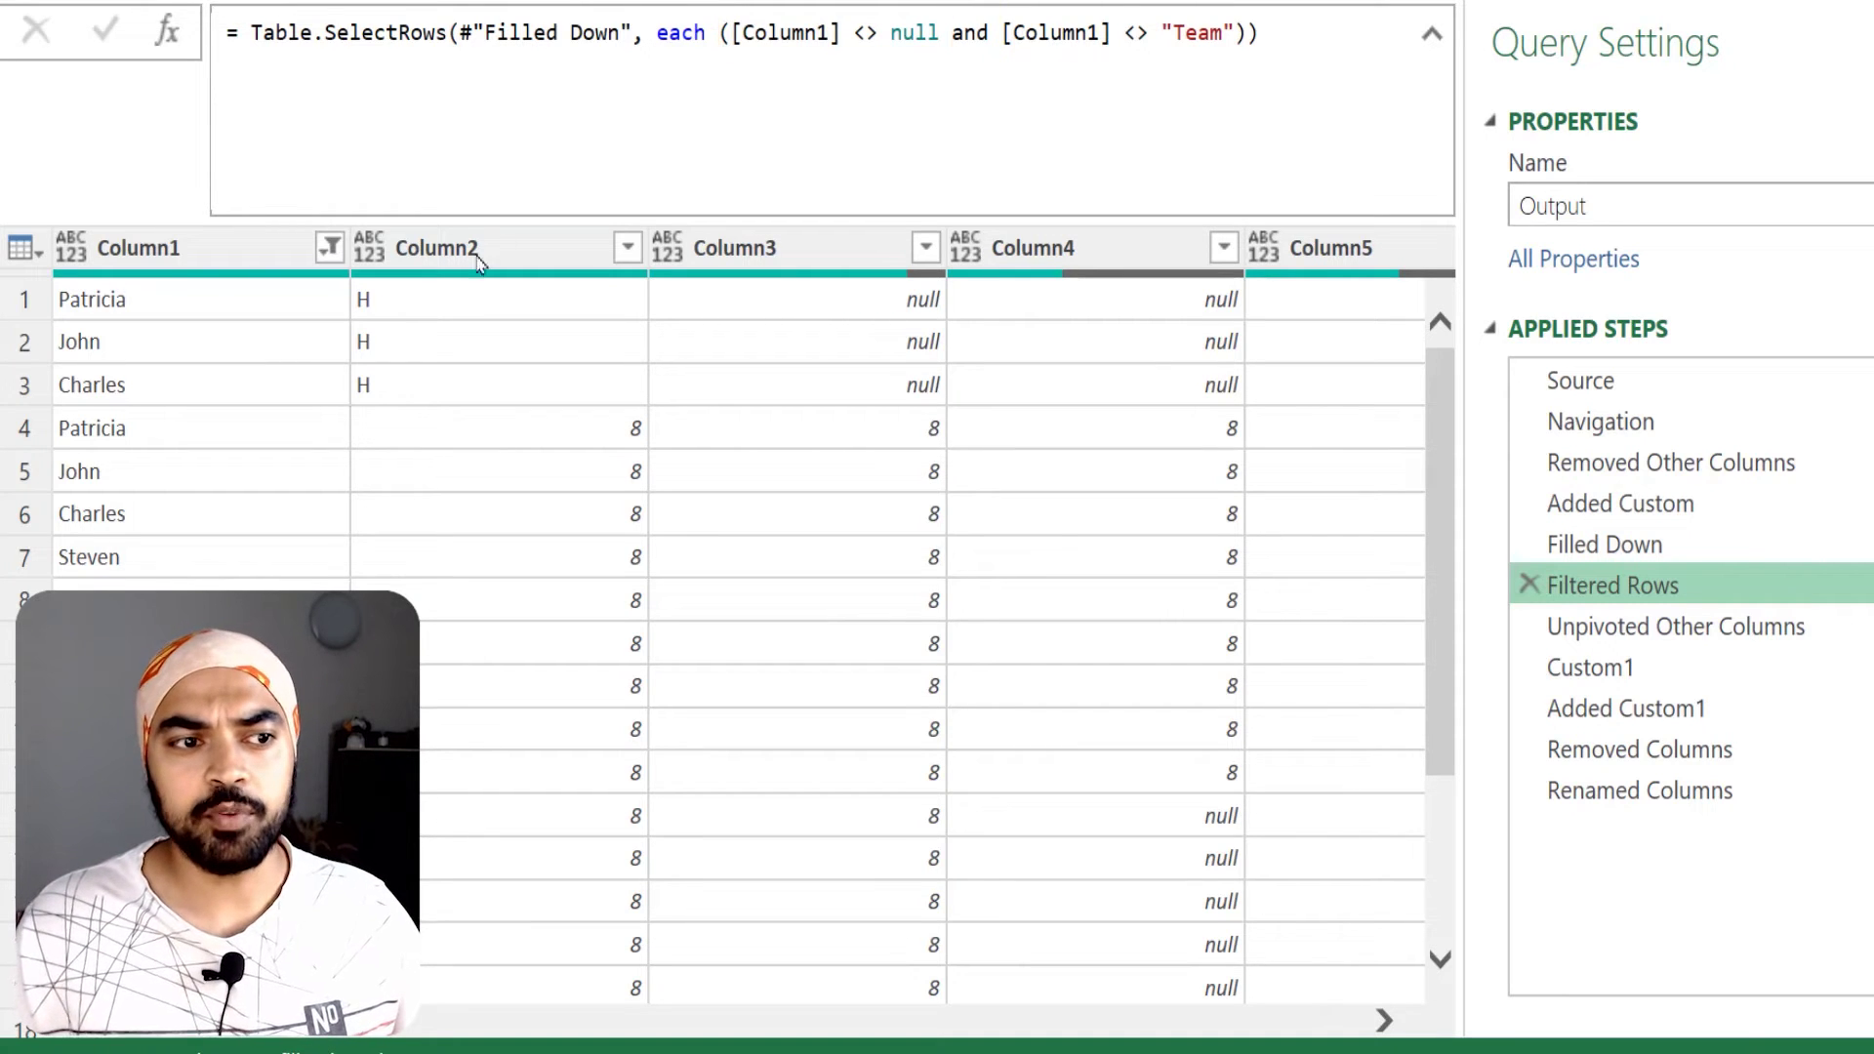
{"action": "left_click", "coordinate": [127, 343]}
{"action": "left_click", "coordinate": [137, 386]}
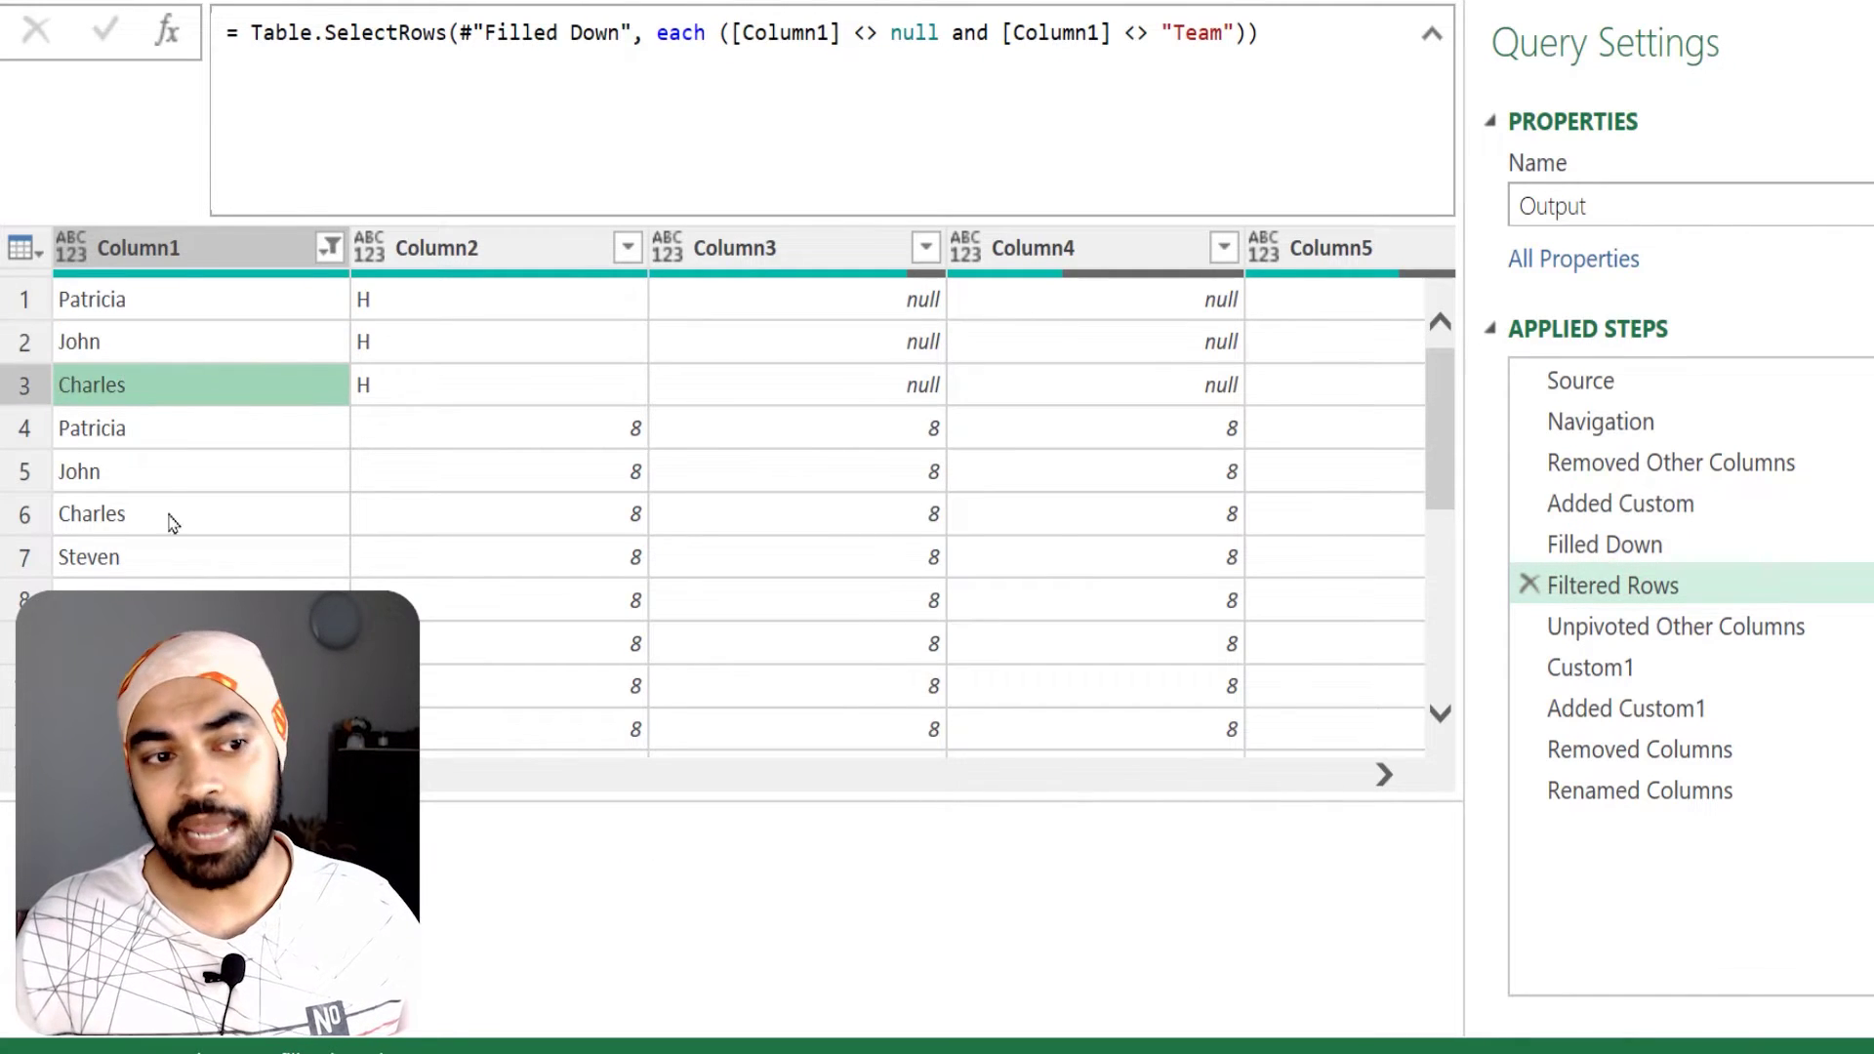
{"action": "left_click_drag", "start_coordinate": [205, 775], "coordinate": [1371, 722]}
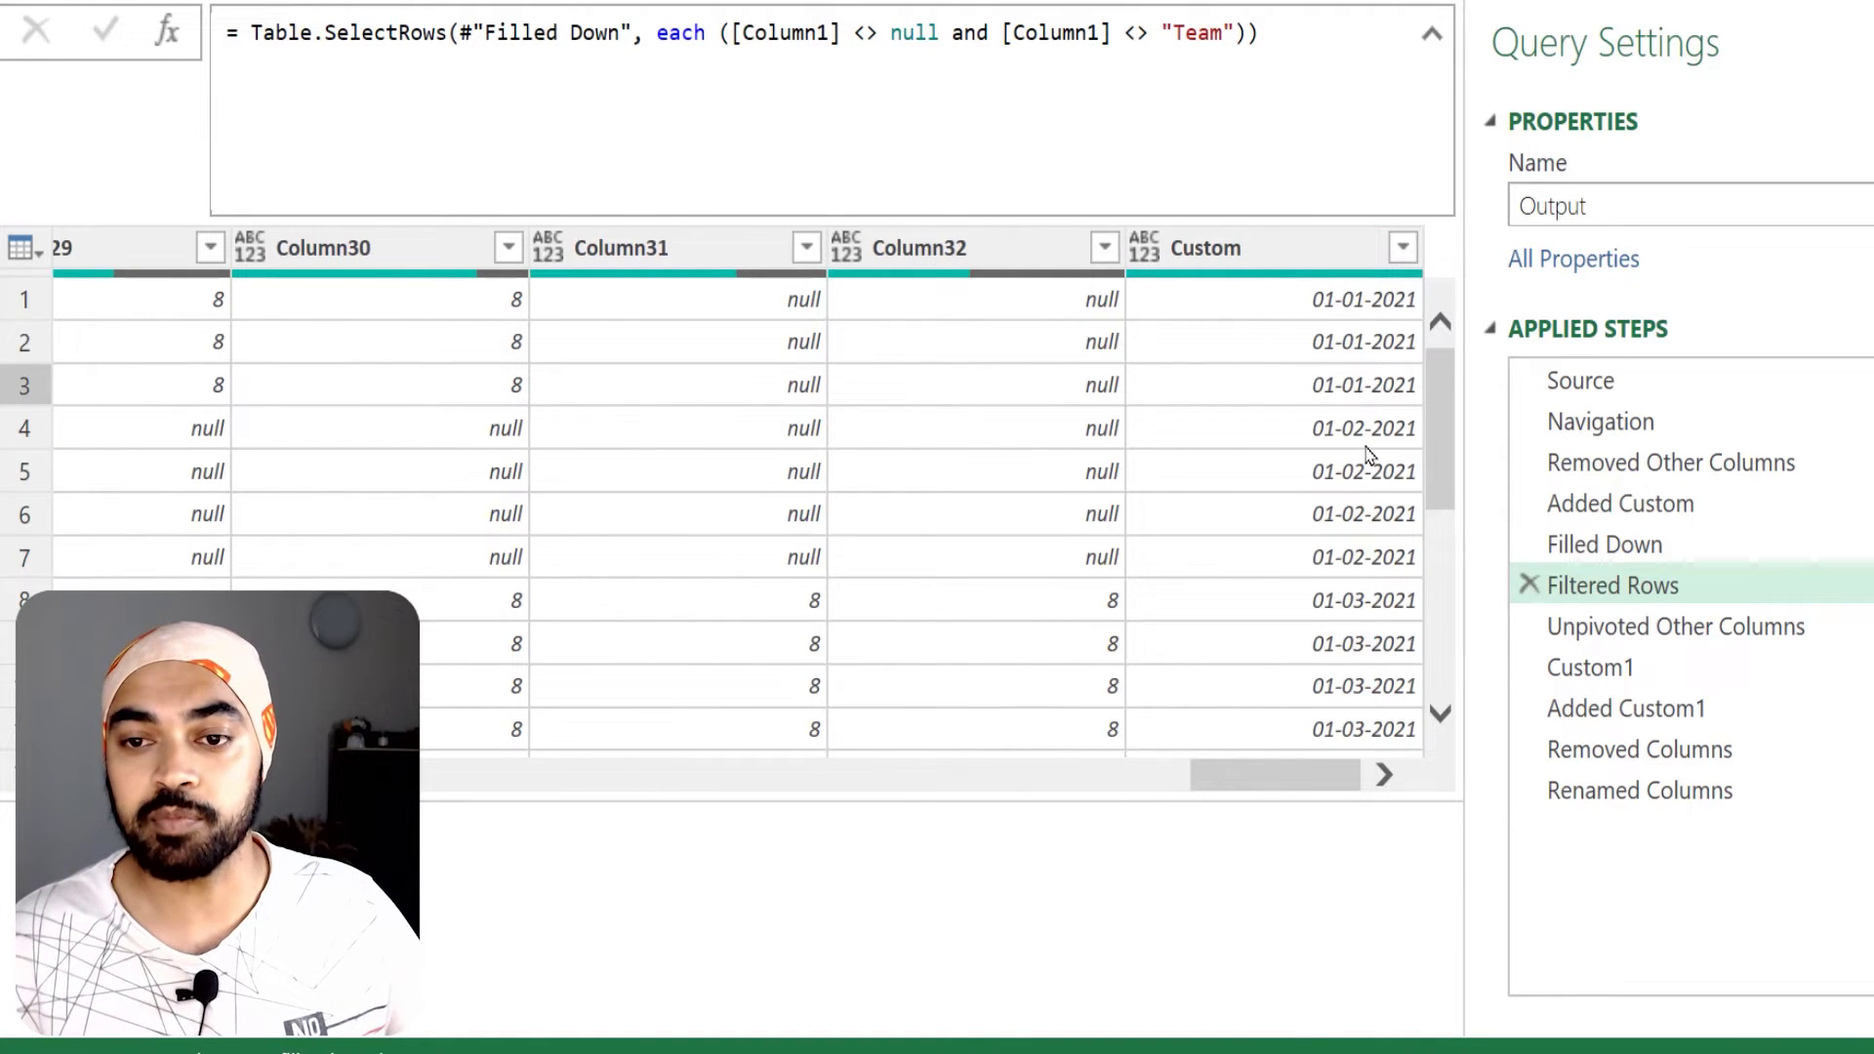
{"action": "mouse_move", "coordinate": [1288, 276]}
{"action": "left_mouse_down"}
{"action": "mouse_move", "coordinate": [1401, 343]}
{"action": "mouse_move", "coordinate": [1435, 411]}
{"action": "left_mouse_up"}
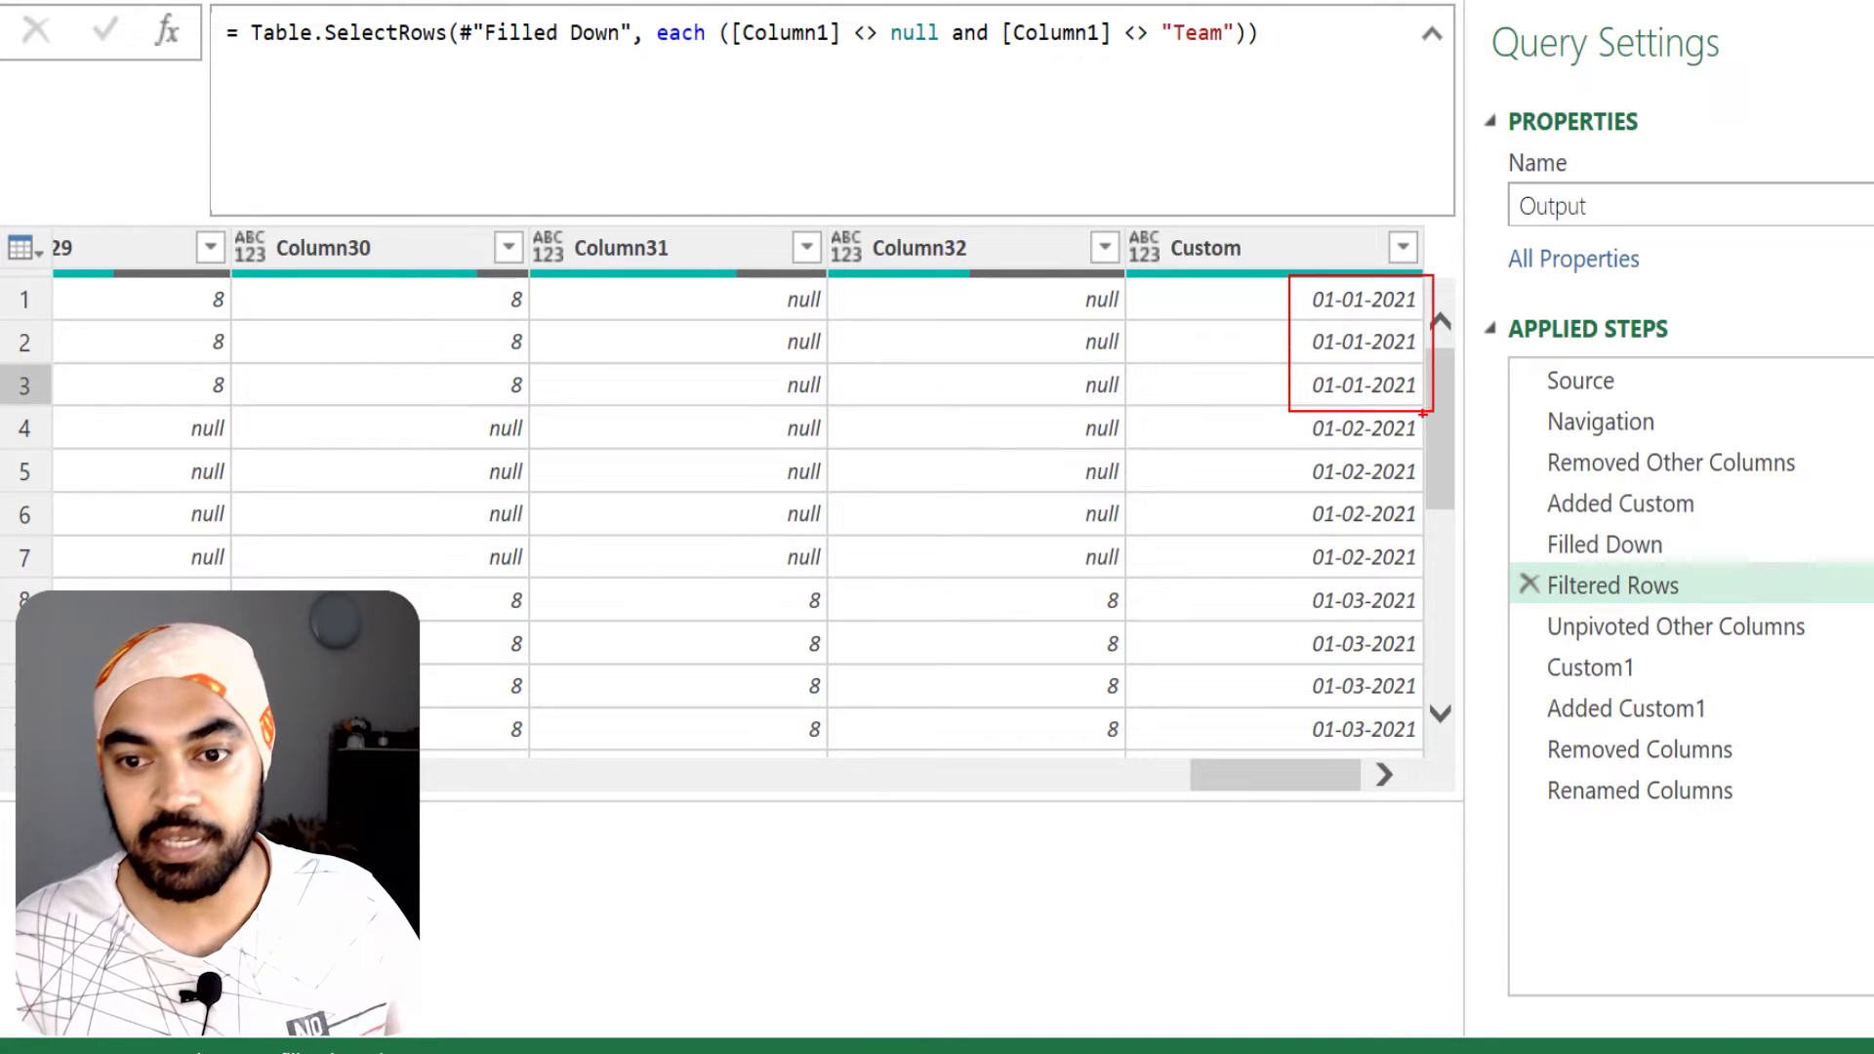
{"action": "mouse_move", "coordinate": [1269, 412]}
{"action": "left_mouse_down"}
{"action": "mouse_move", "coordinate": [1363, 569]}
{"action": "mouse_move", "coordinate": [1424, 573]}
{"action": "left_mouse_up"}
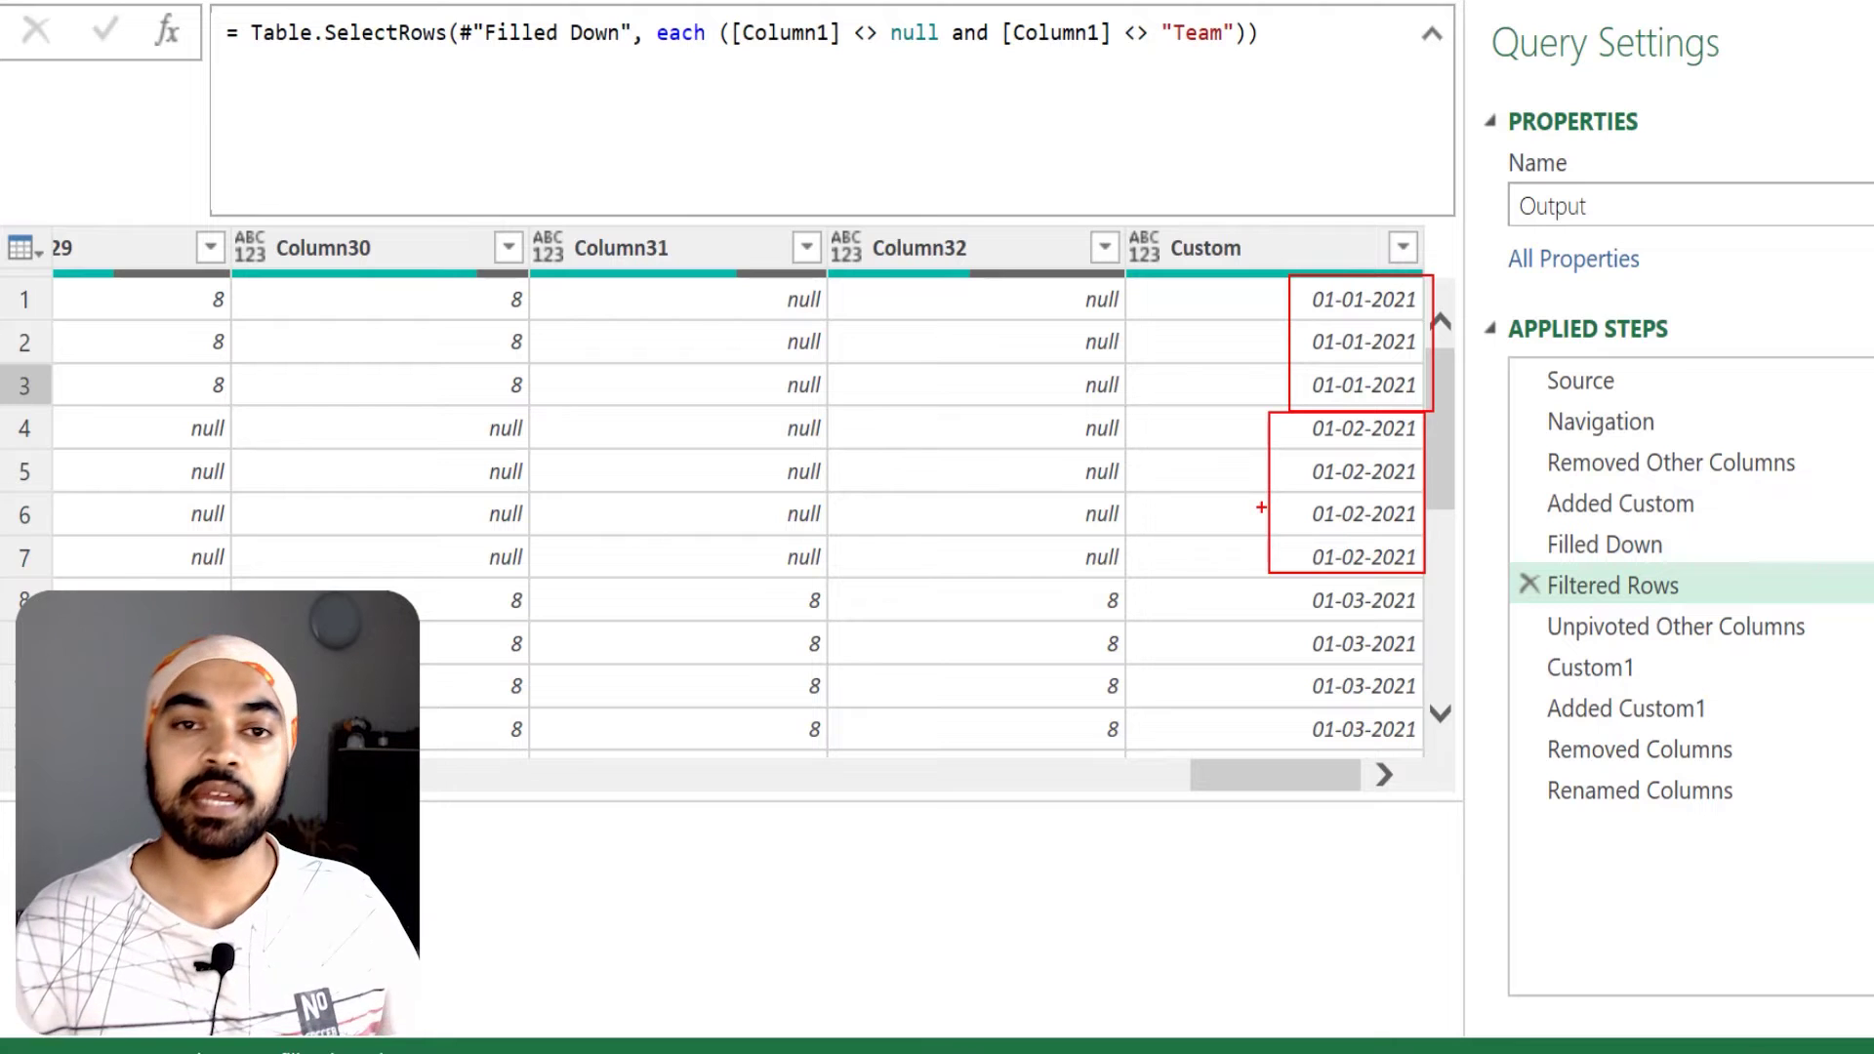
{"action": "key", "text": "Escape"}
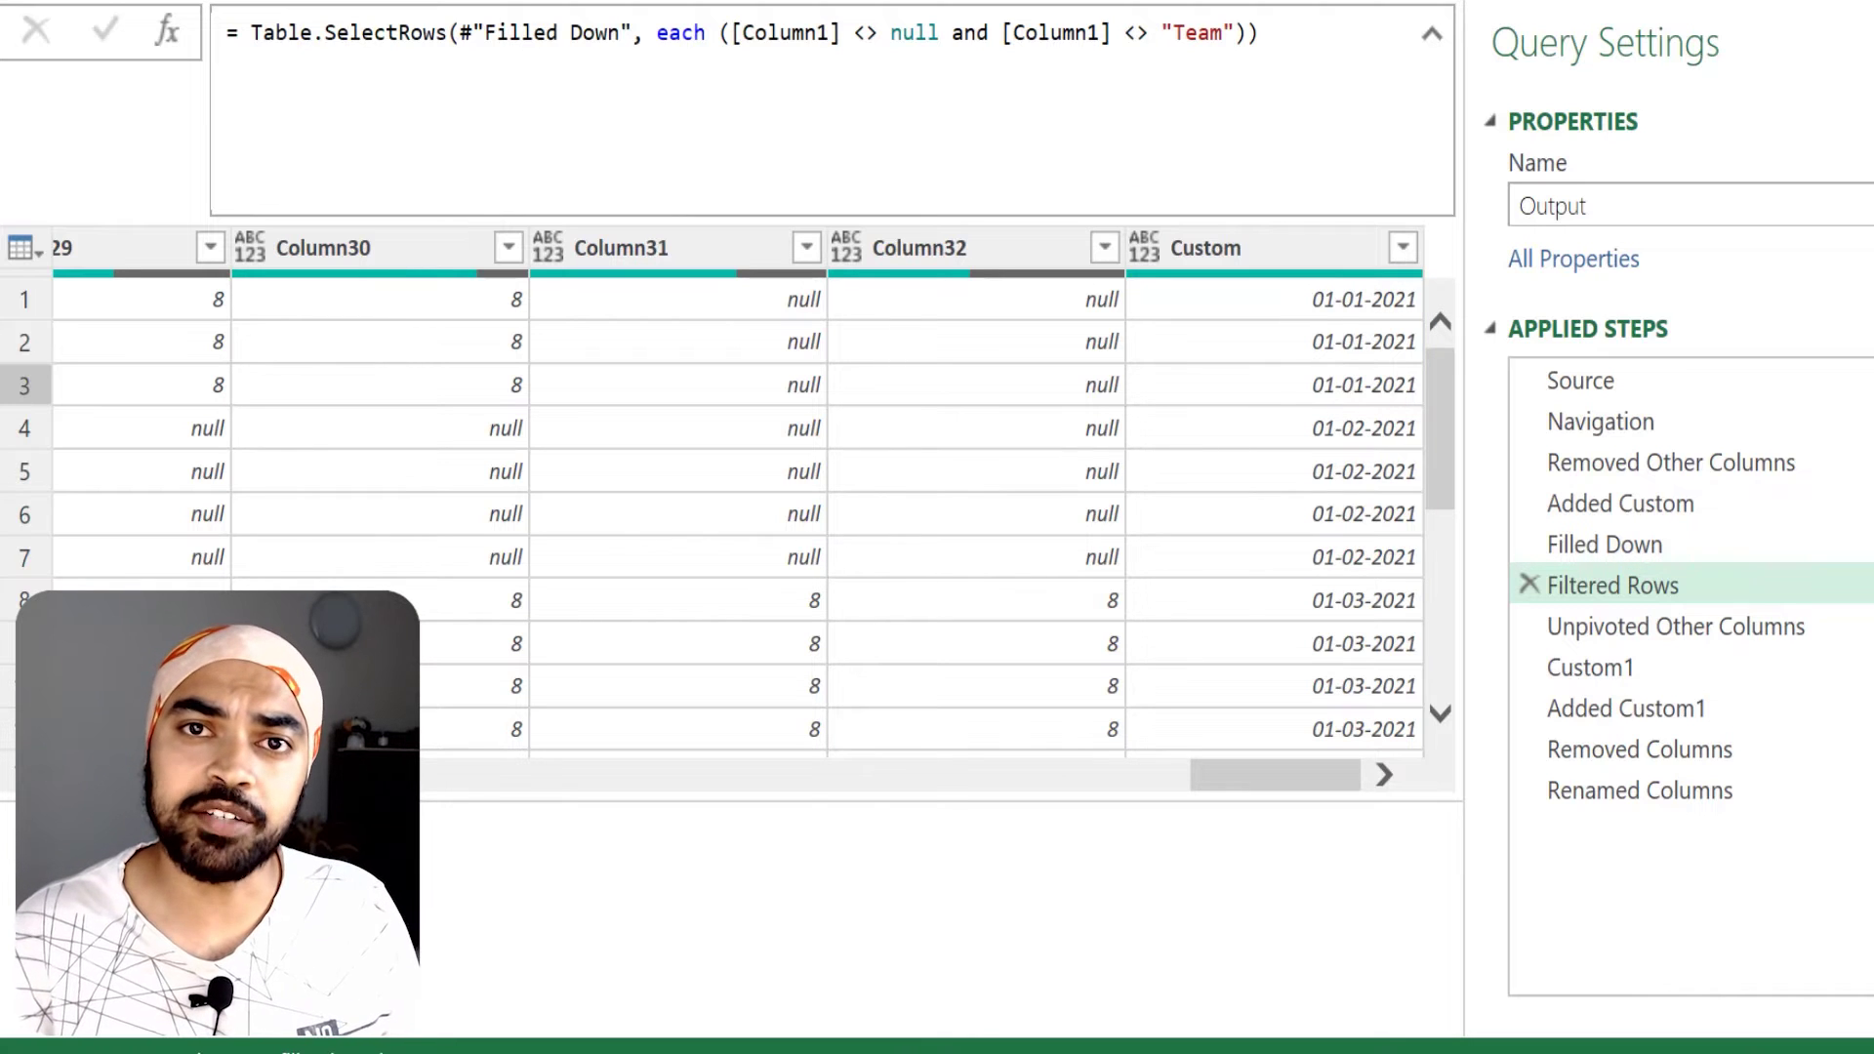
Select the Custom column and Column1, then show the Unpivoted Other Columns step
{"action": "left_click", "coordinate": [1259, 253]}
{"action": "left_click_drag", "start_coordinate": [1300, 1027], "coordinate": [162, 1025]}
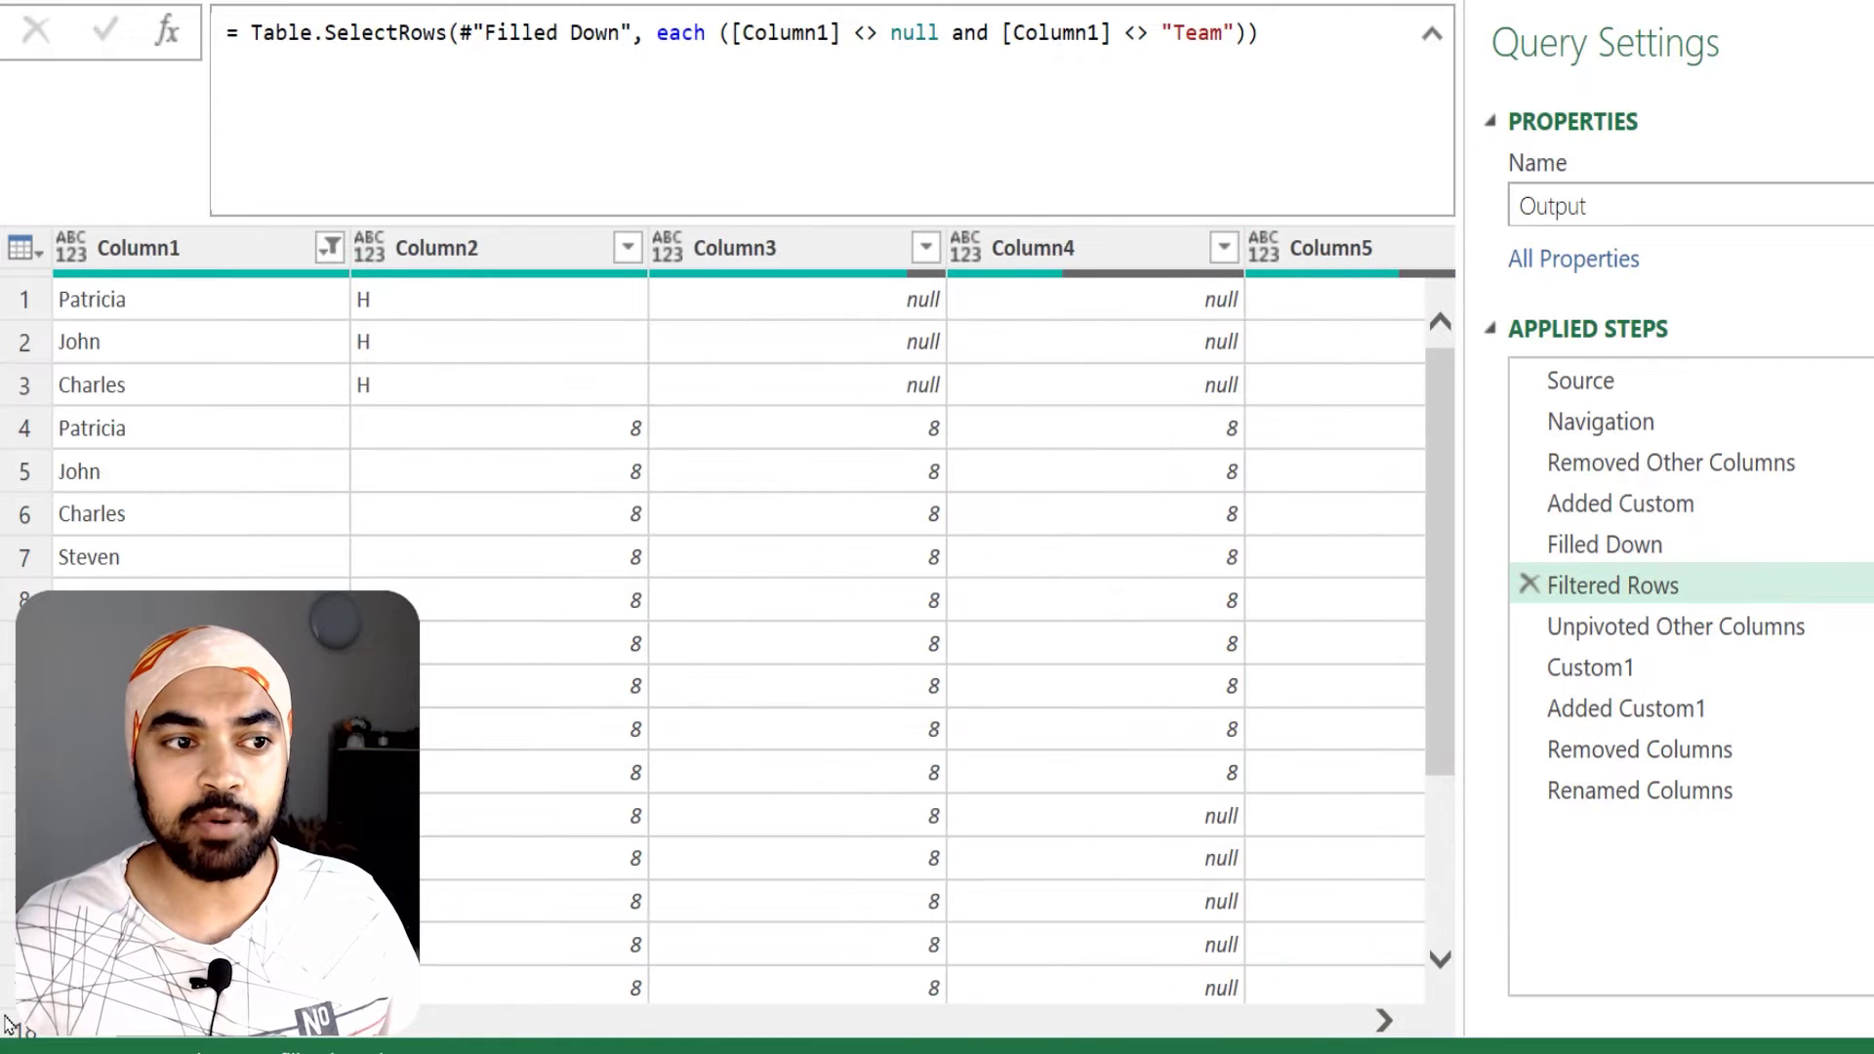
{"action": "left_click", "coordinate": [166, 249]}
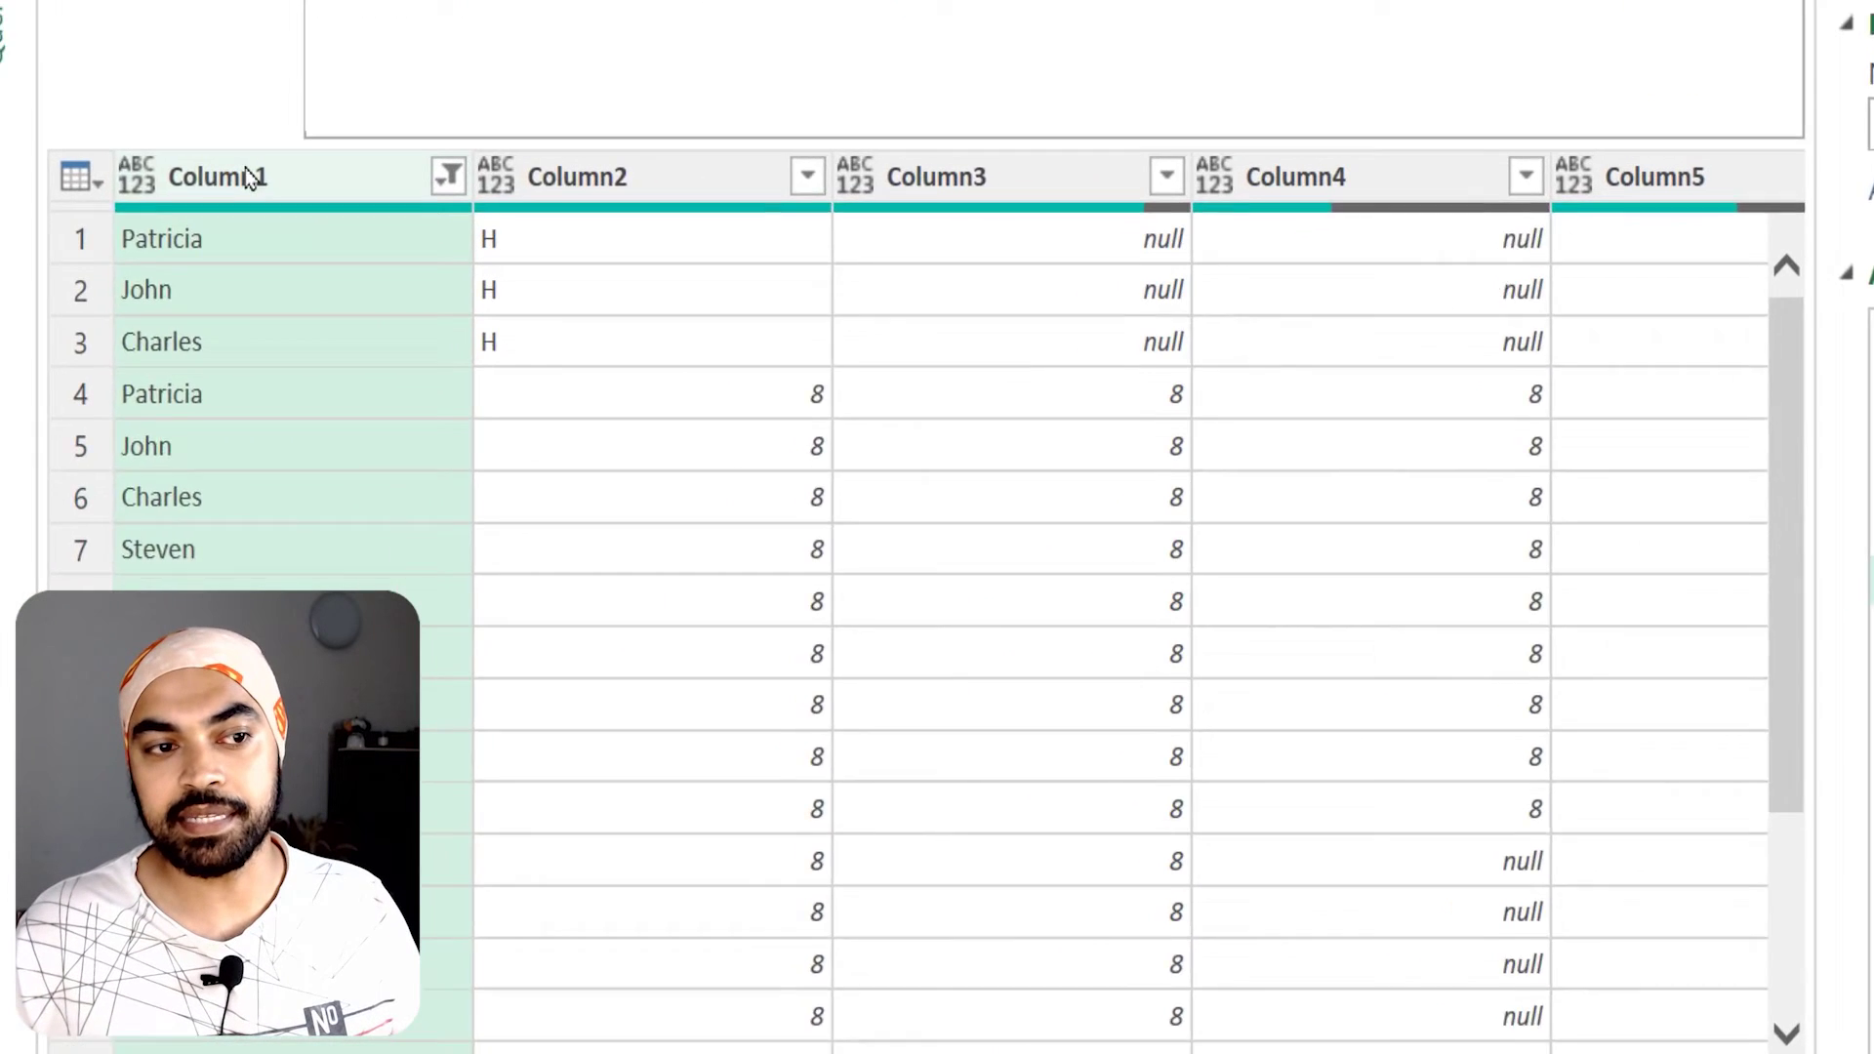
{"action": "right_click", "coordinate": [166, 249]}
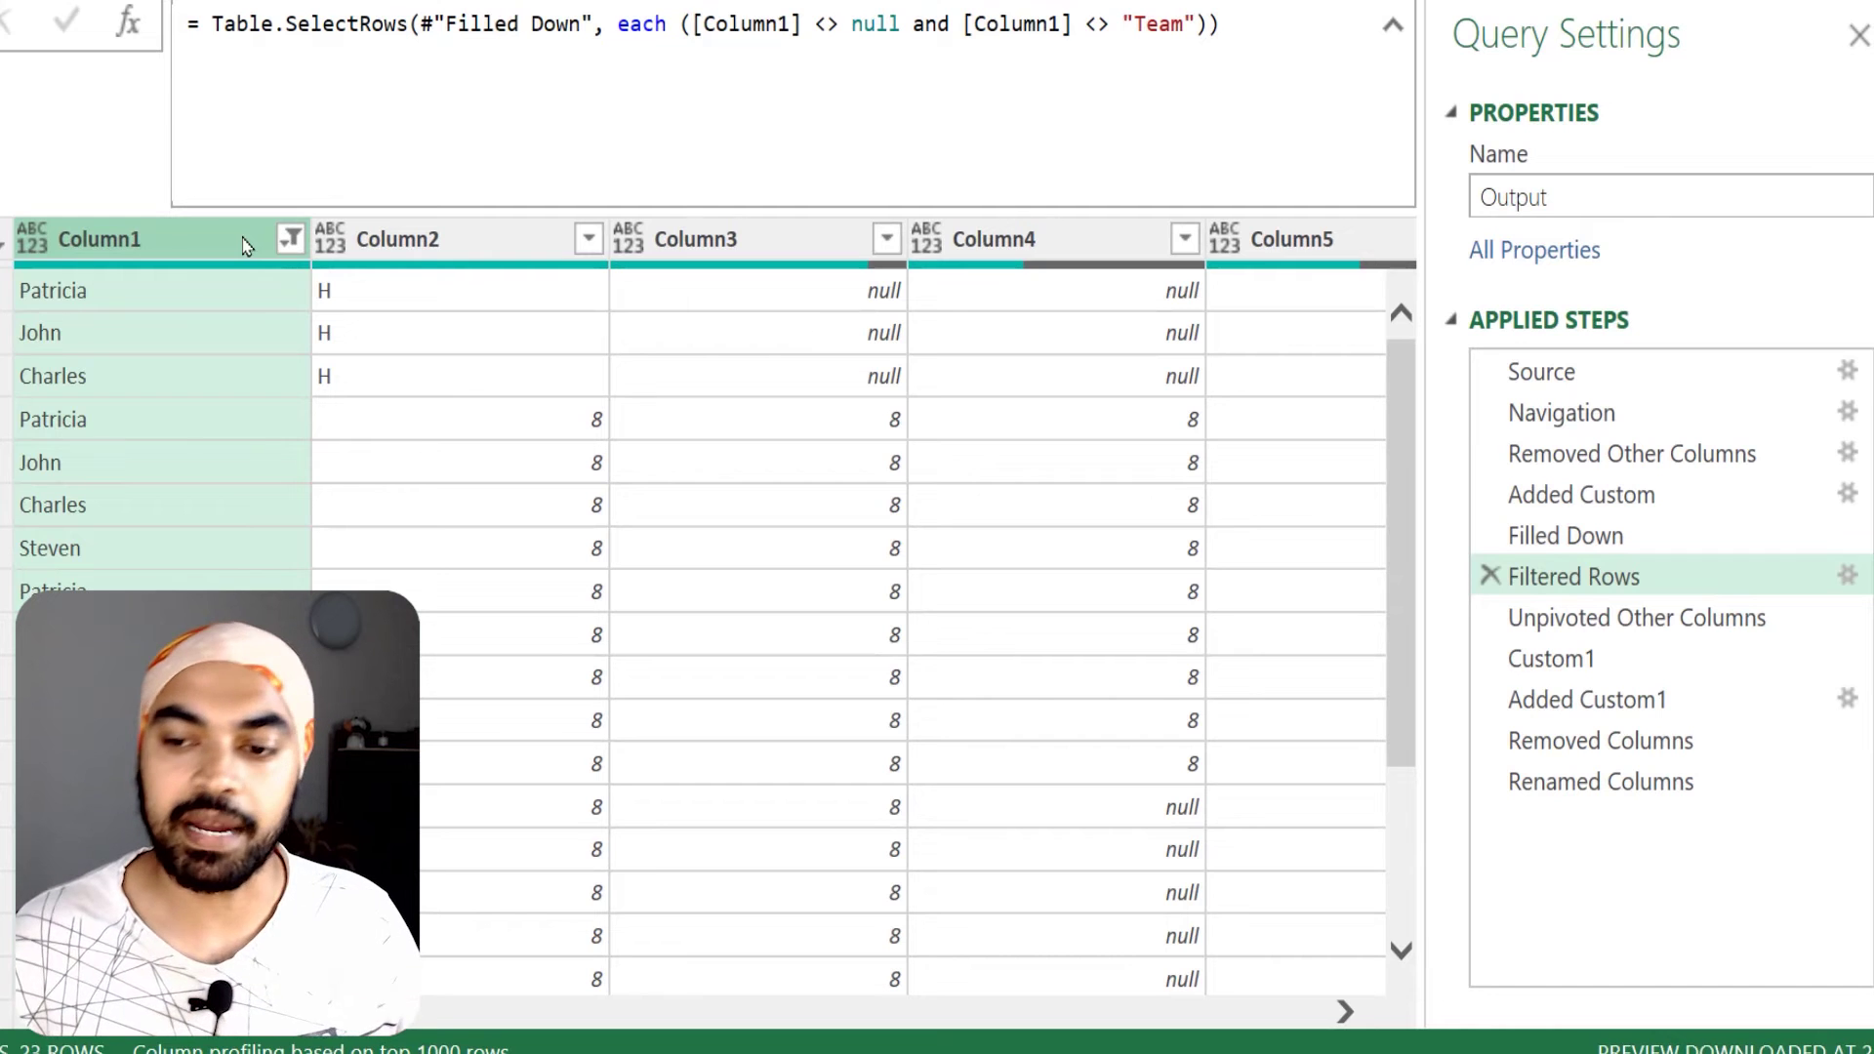
{"action": "left_click", "coordinate": [1573, 630]}
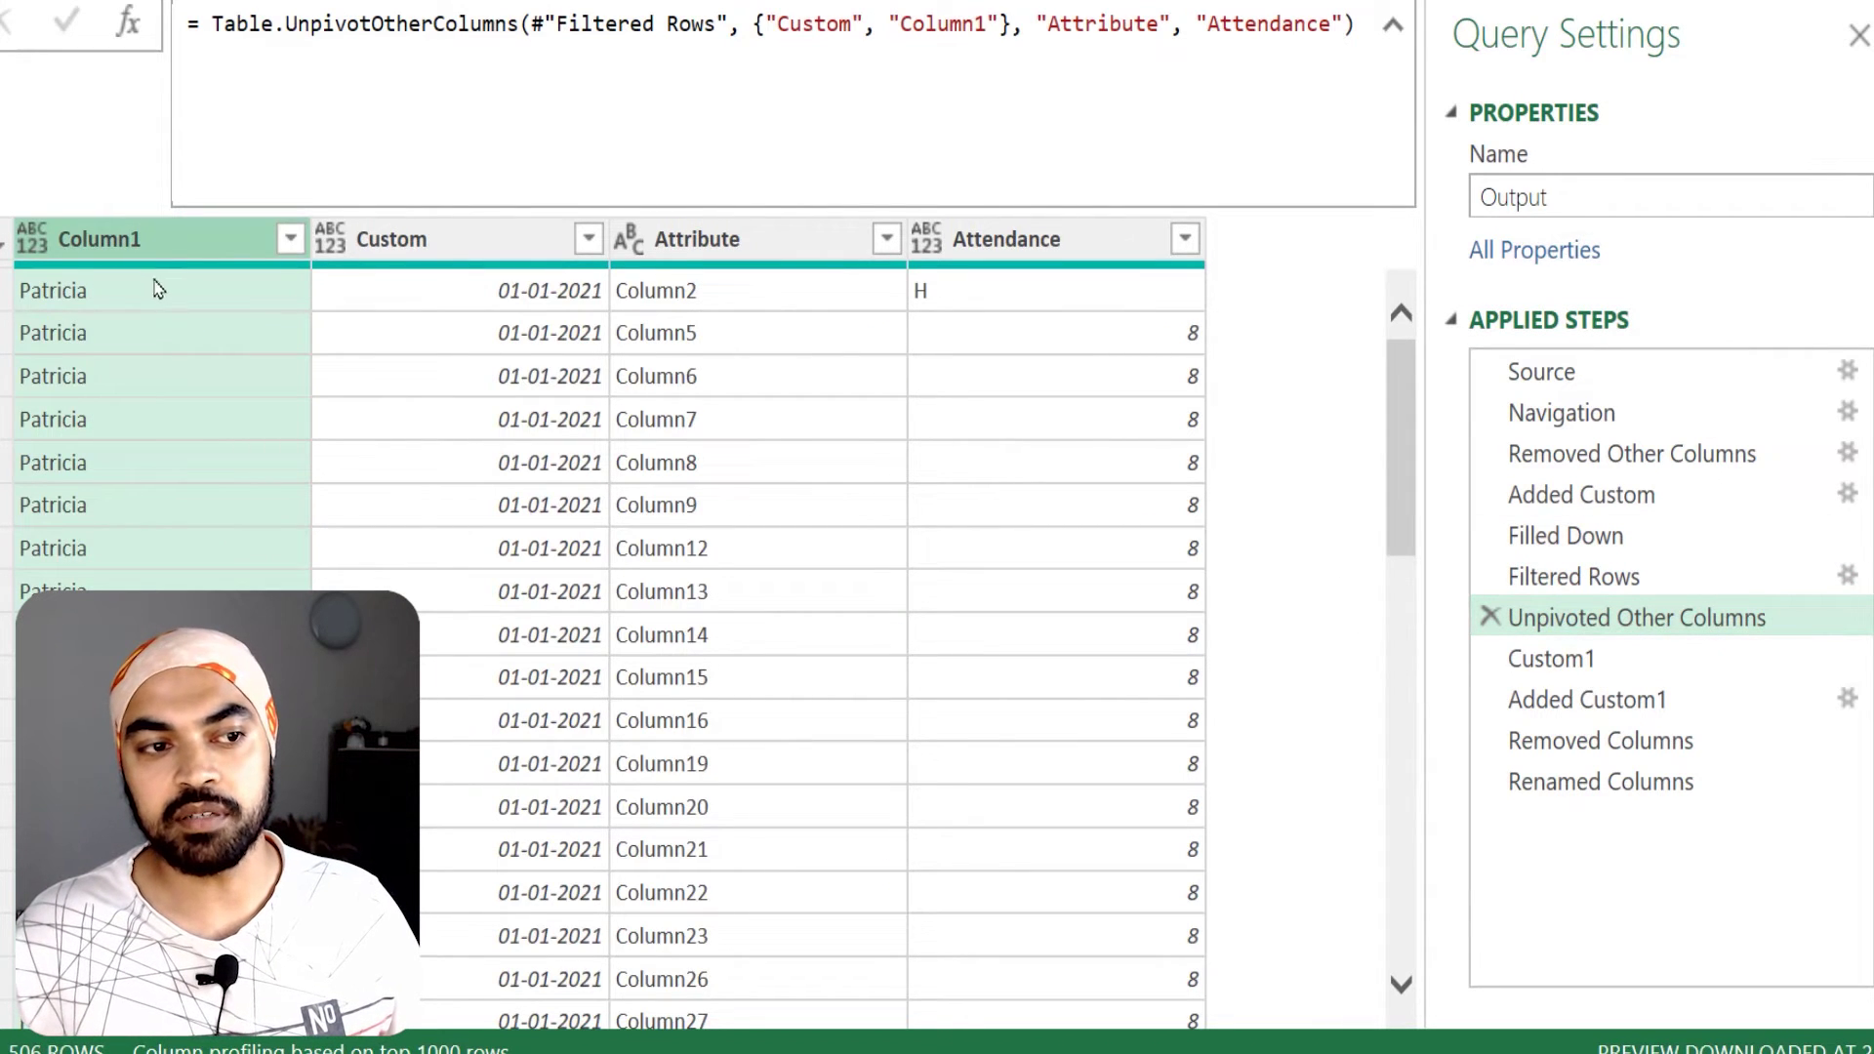
Draw arrows down Column1, Custom, Attribute and Attendance, marking the H and 8 values
{"action": "mouse_move", "coordinate": [127, 252]}
{"action": "left_mouse_down"}
{"action": "mouse_move", "coordinate": [114, 378]}
{"action": "mouse_move", "coordinate": [134, 349]}
{"action": "left_mouse_up"}
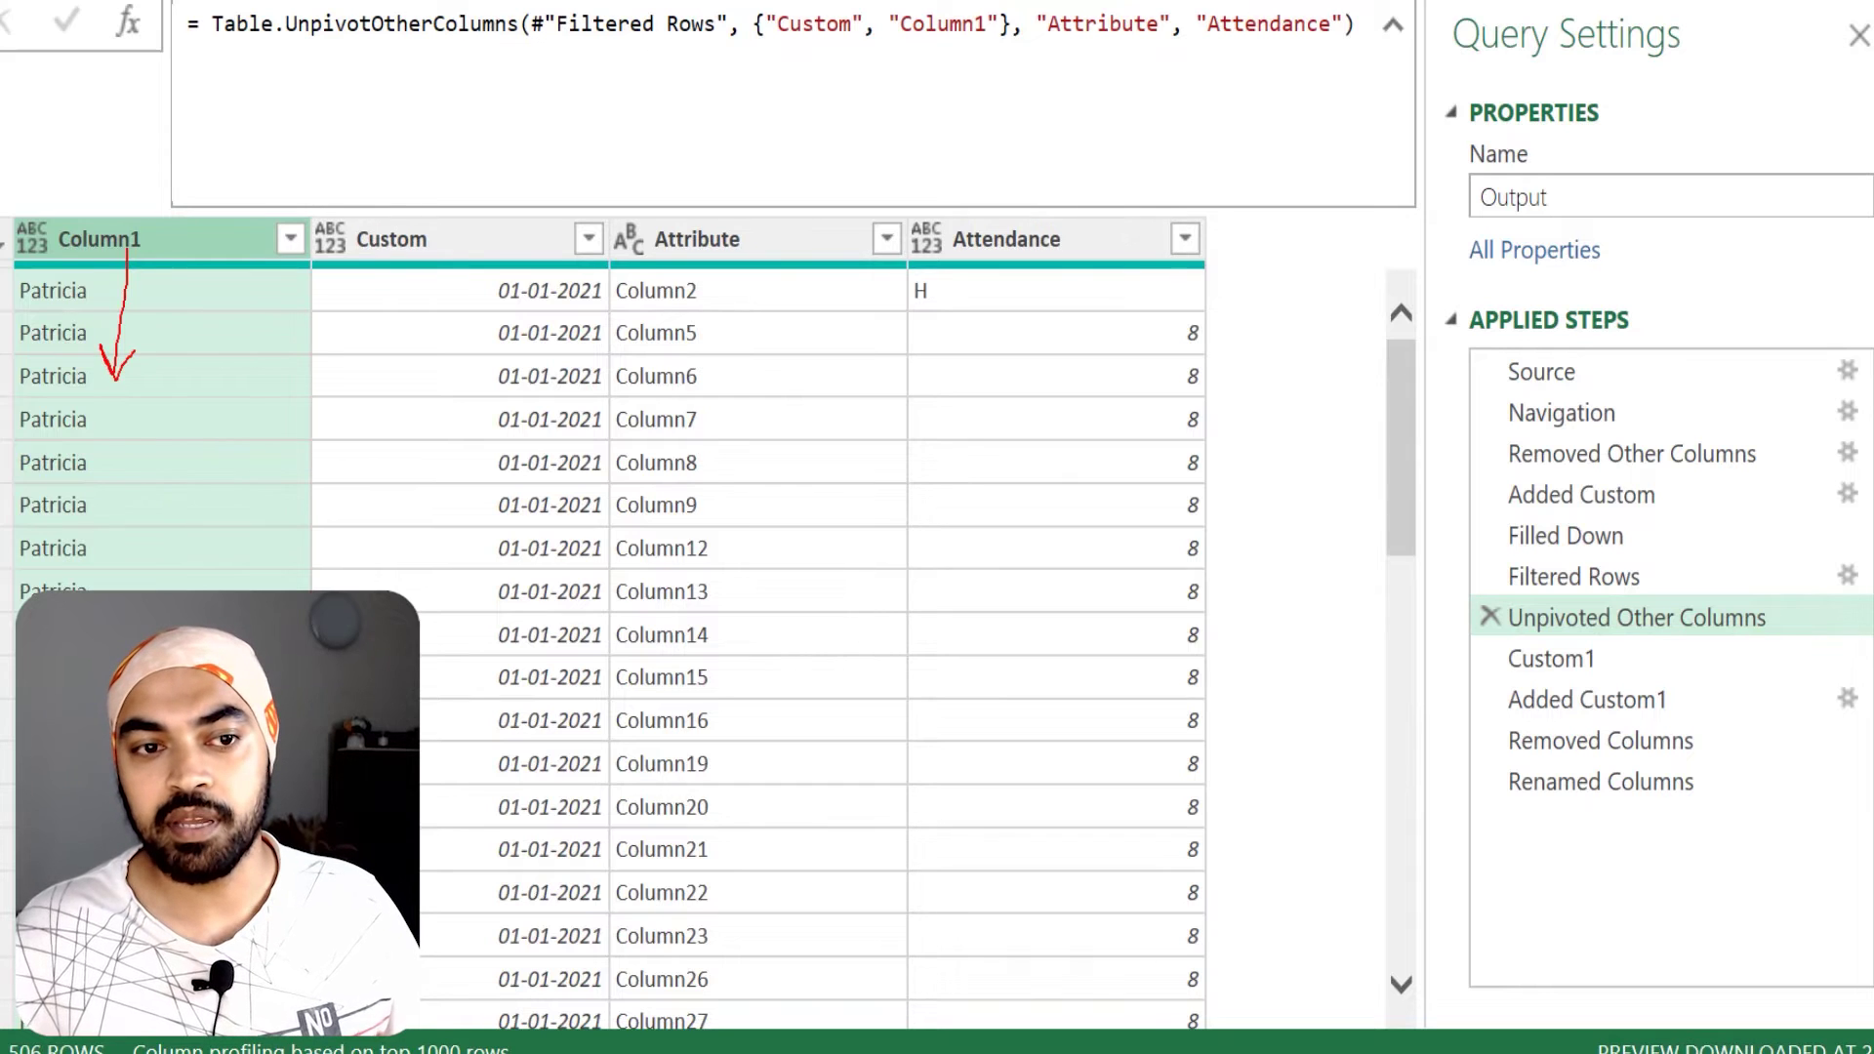
{"action": "left_click_drag", "start_coordinate": [461, 266], "coordinate": [471, 361]}
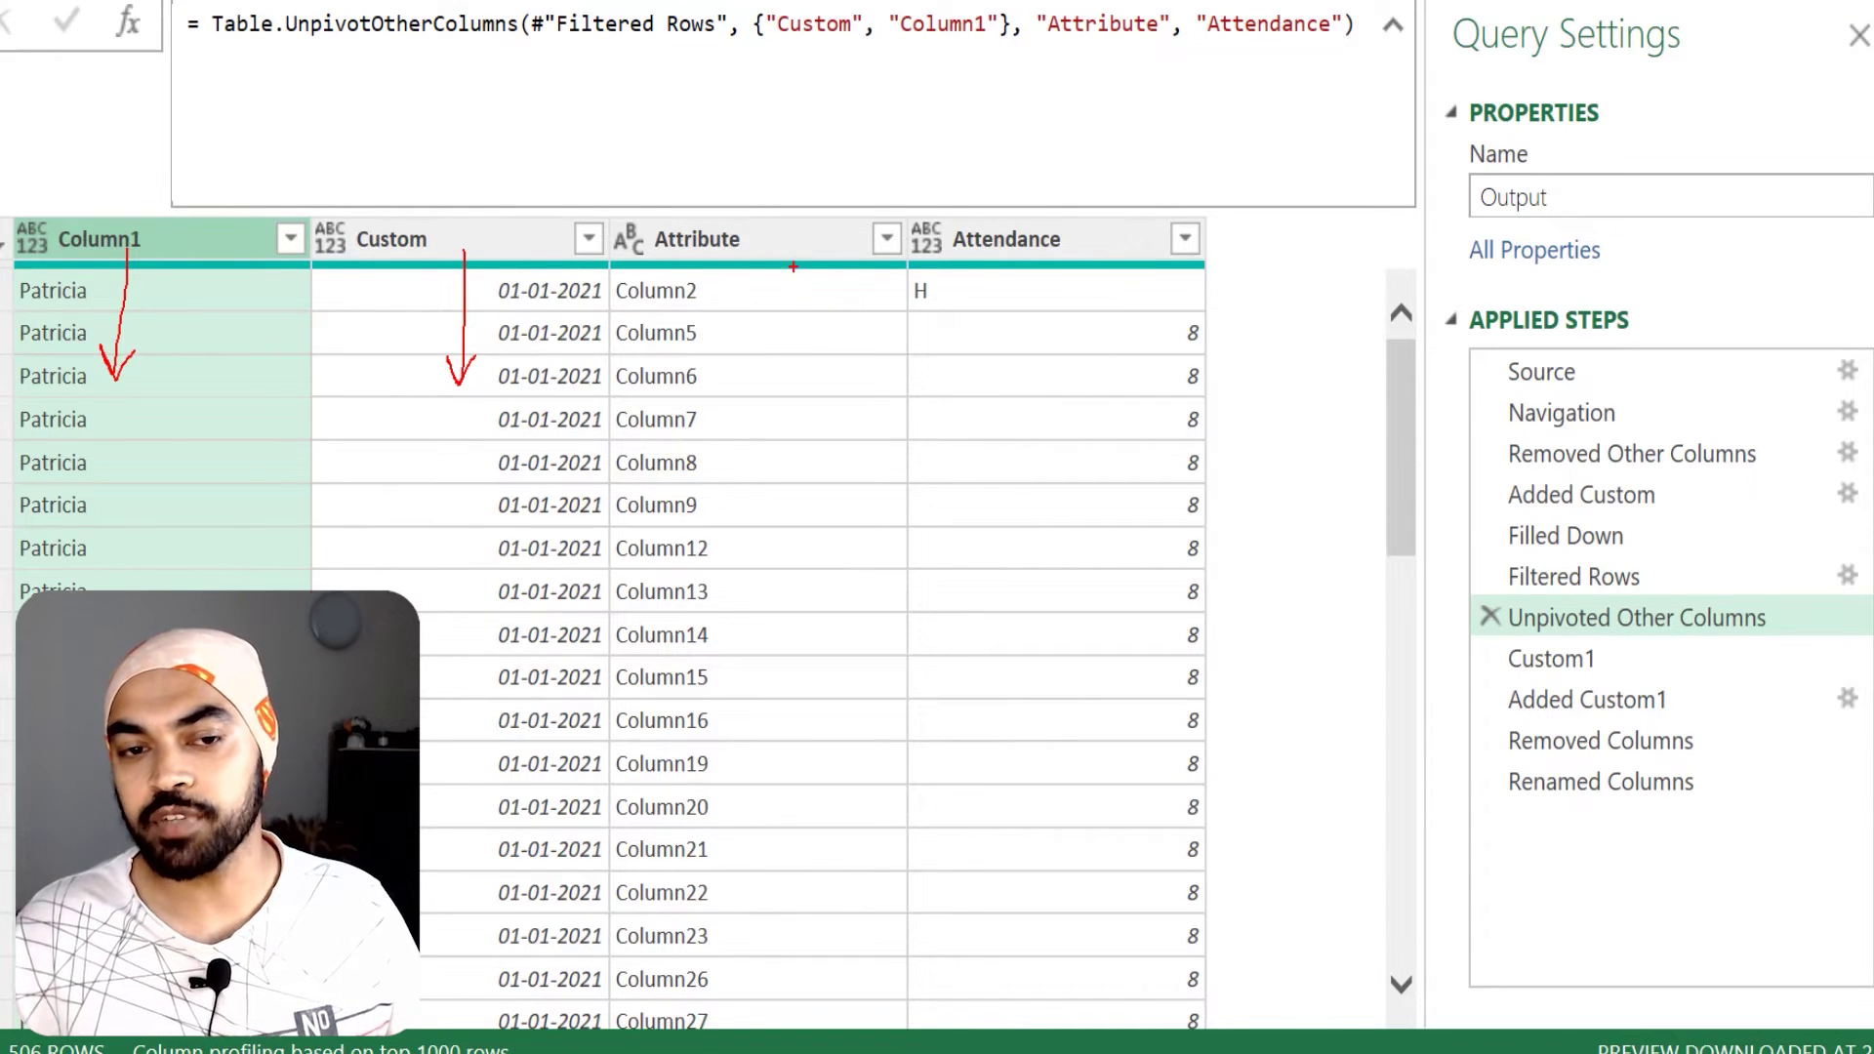
{"action": "mouse_move", "coordinate": [793, 266]}
{"action": "left_mouse_down"}
{"action": "mouse_move", "coordinate": [781, 379]}
{"action": "mouse_move", "coordinate": [810, 376]}
{"action": "left_mouse_up"}
{"action": "left_click_drag", "start_coordinate": [1039, 286], "coordinate": [1040, 363]}
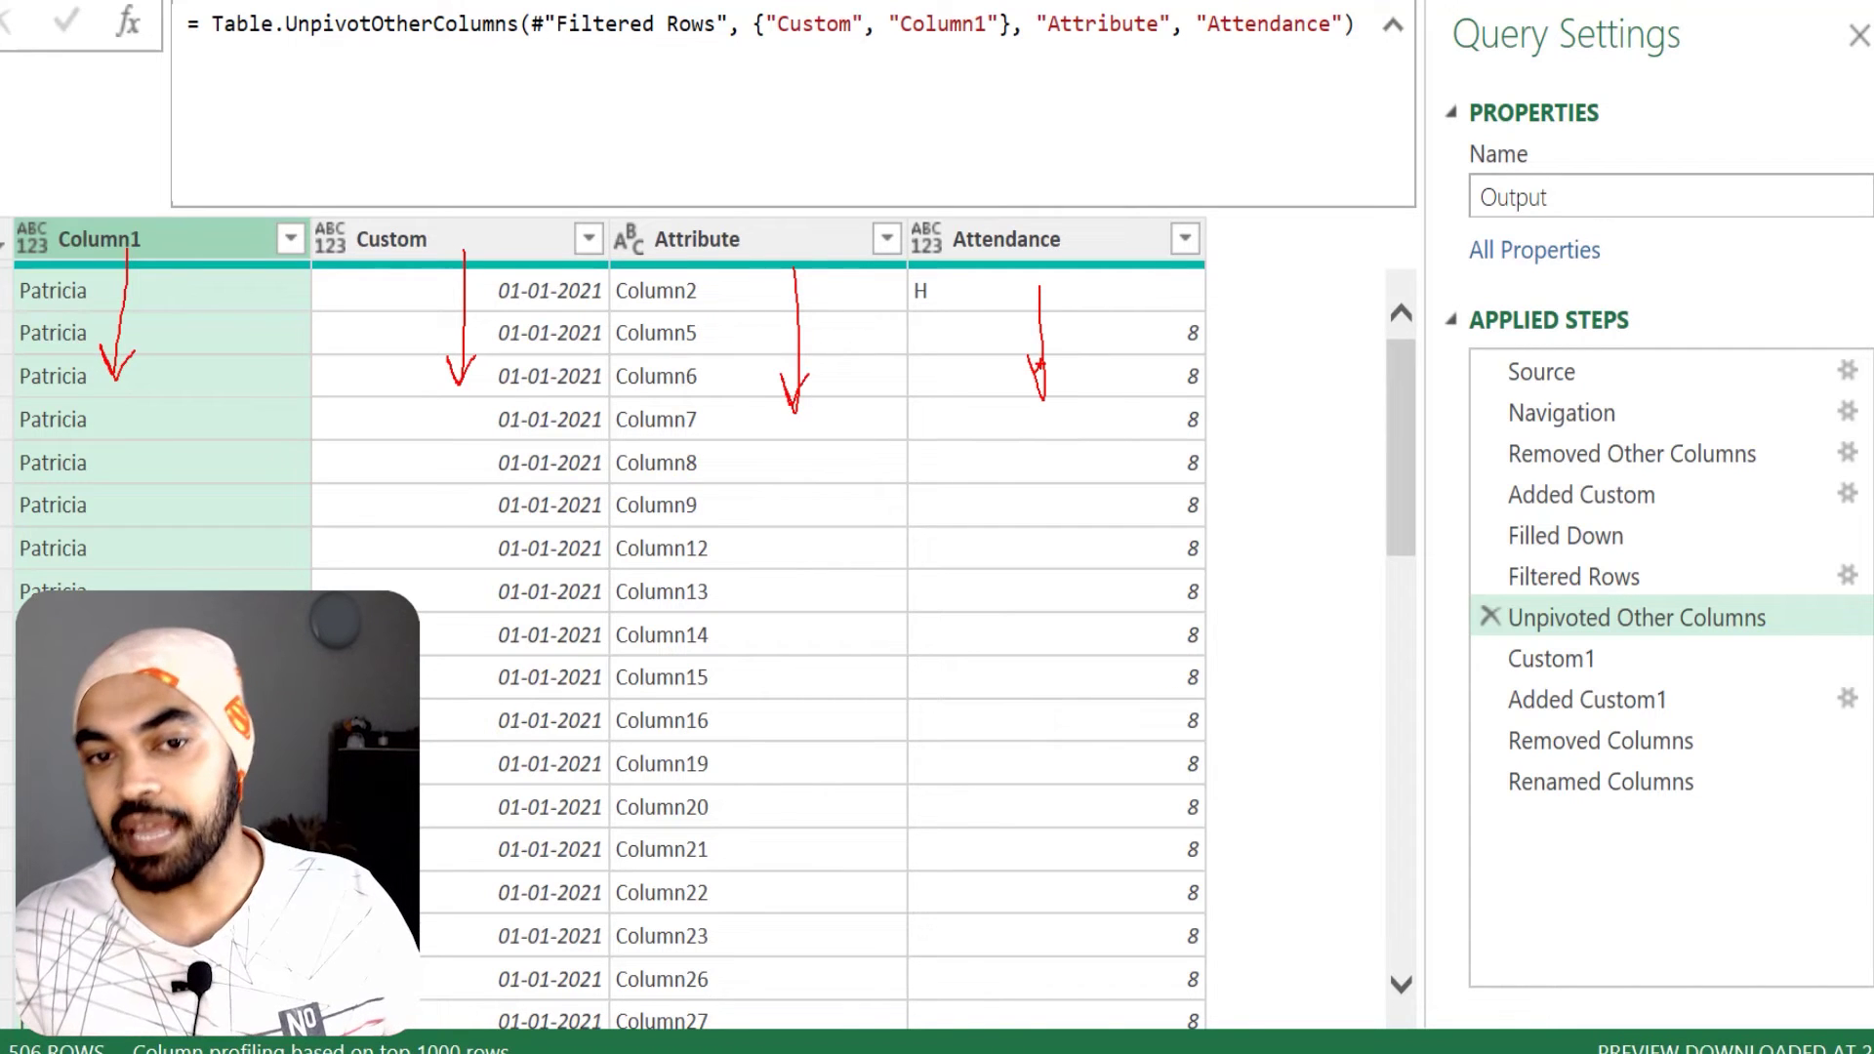
{"action": "mouse_move", "coordinate": [942, 273]}
{"action": "left_mouse_down"}
{"action": "mouse_move", "coordinate": [893, 303]}
{"action": "mouse_move", "coordinate": [900, 249]}
{"action": "left_mouse_up"}
{"action": "left_click_drag", "start_coordinate": [1217, 309], "coordinate": [1129, 315]}
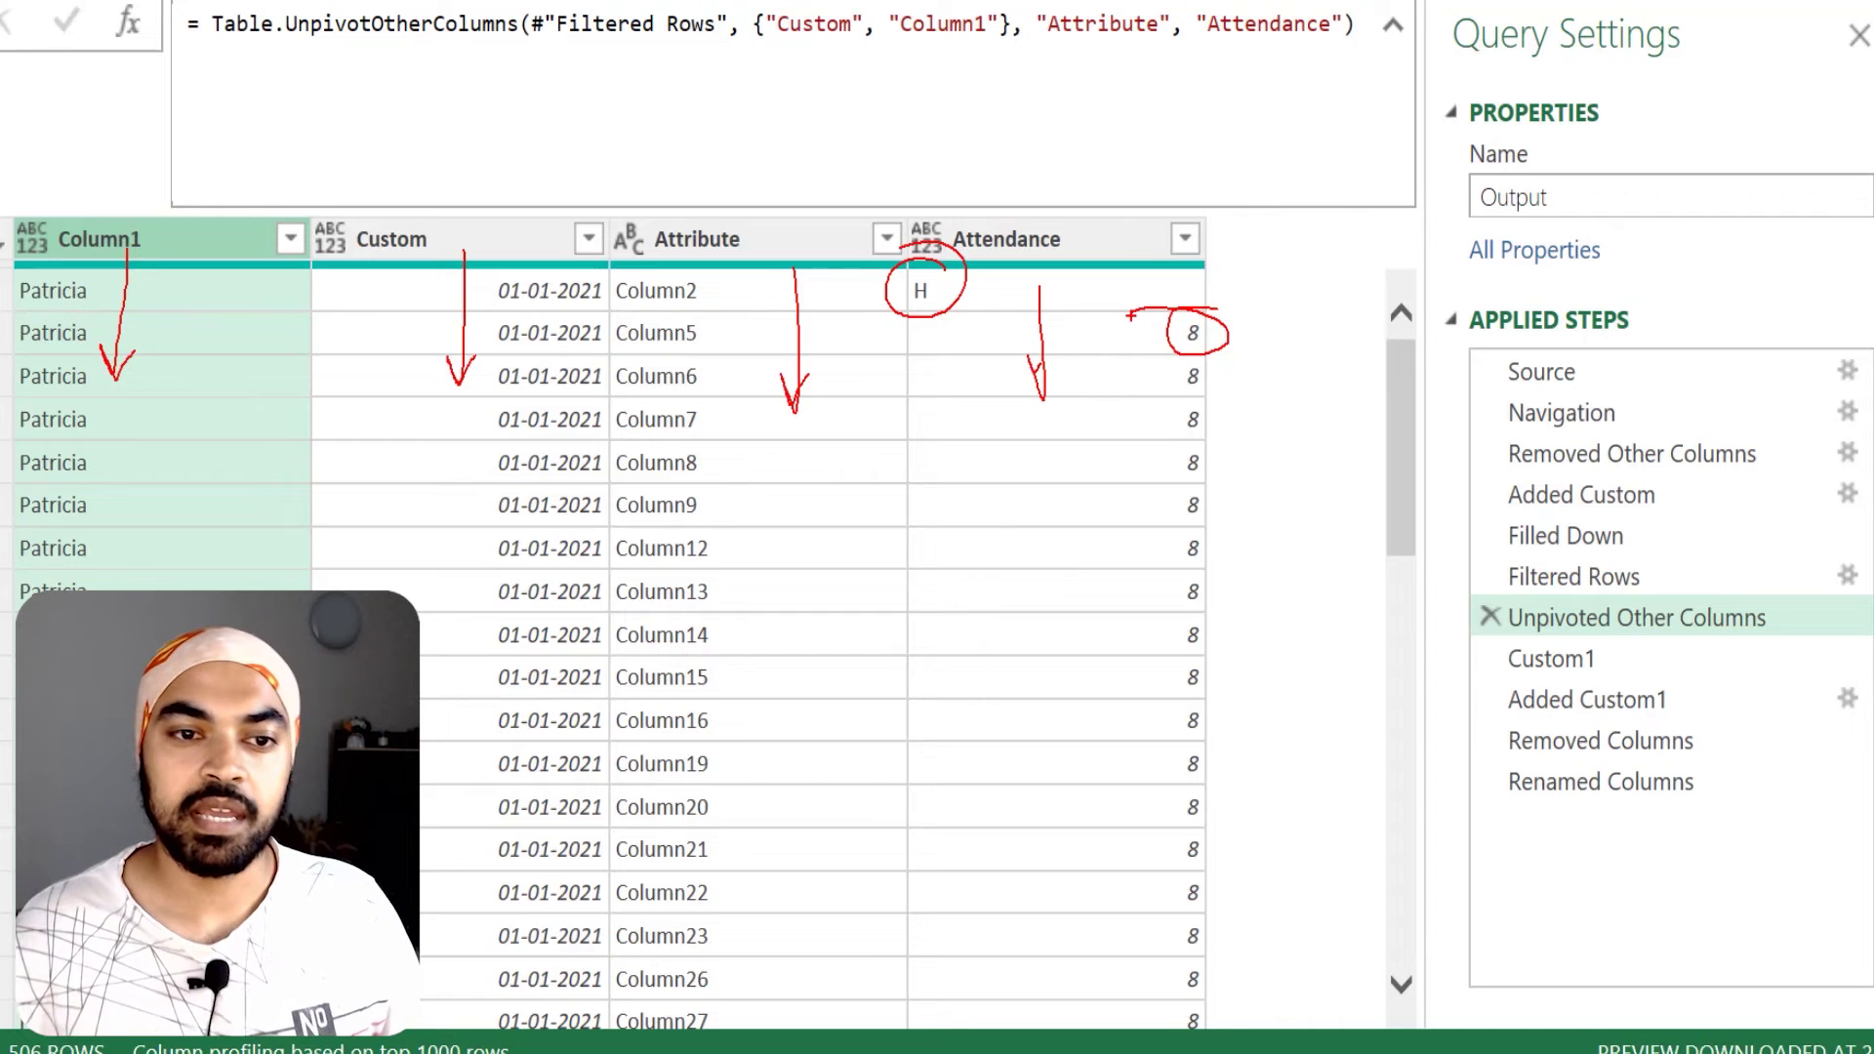
{"action": "key", "text": "Escape"}
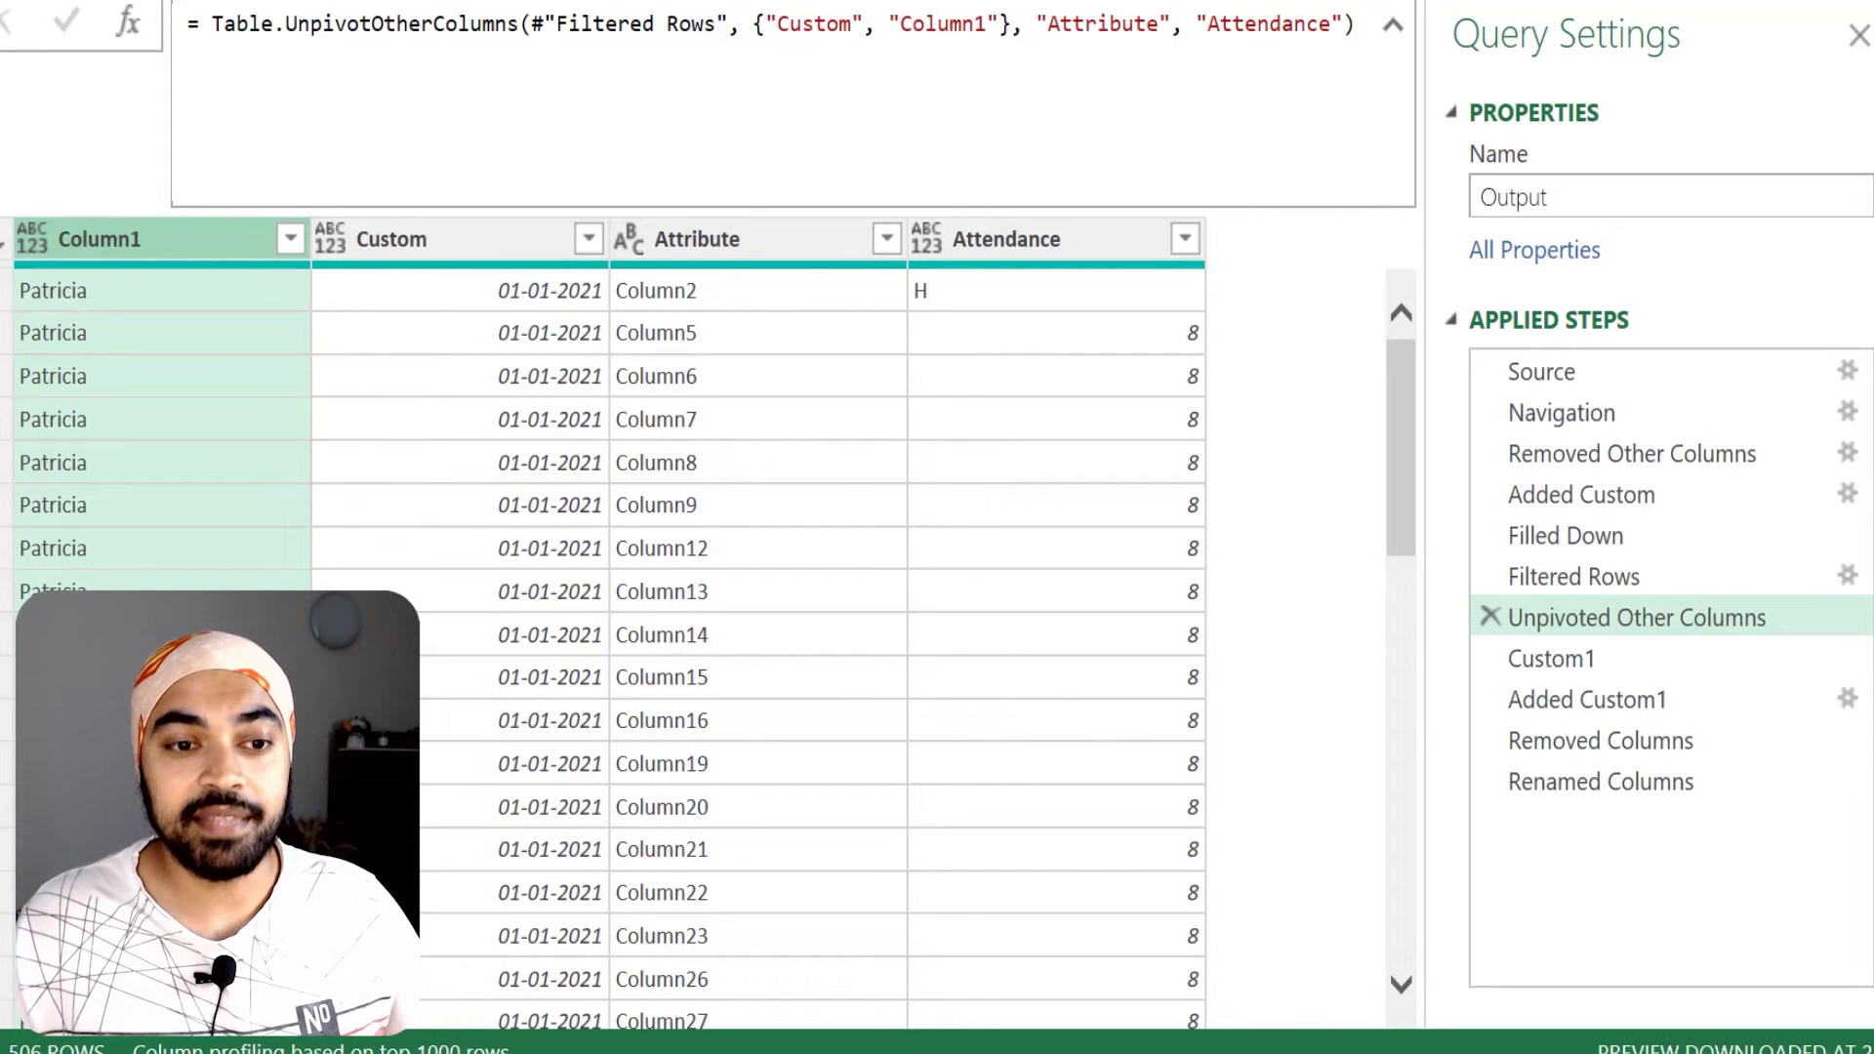
Redraw the arrow down the Attribute column and select its header
{"action": "mouse_move", "coordinate": [458, 277]}
{"action": "left_mouse_down"}
{"action": "mouse_move", "coordinate": [472, 583]}
{"action": "mouse_move", "coordinate": [481, 563]}
{"action": "left_mouse_up"}
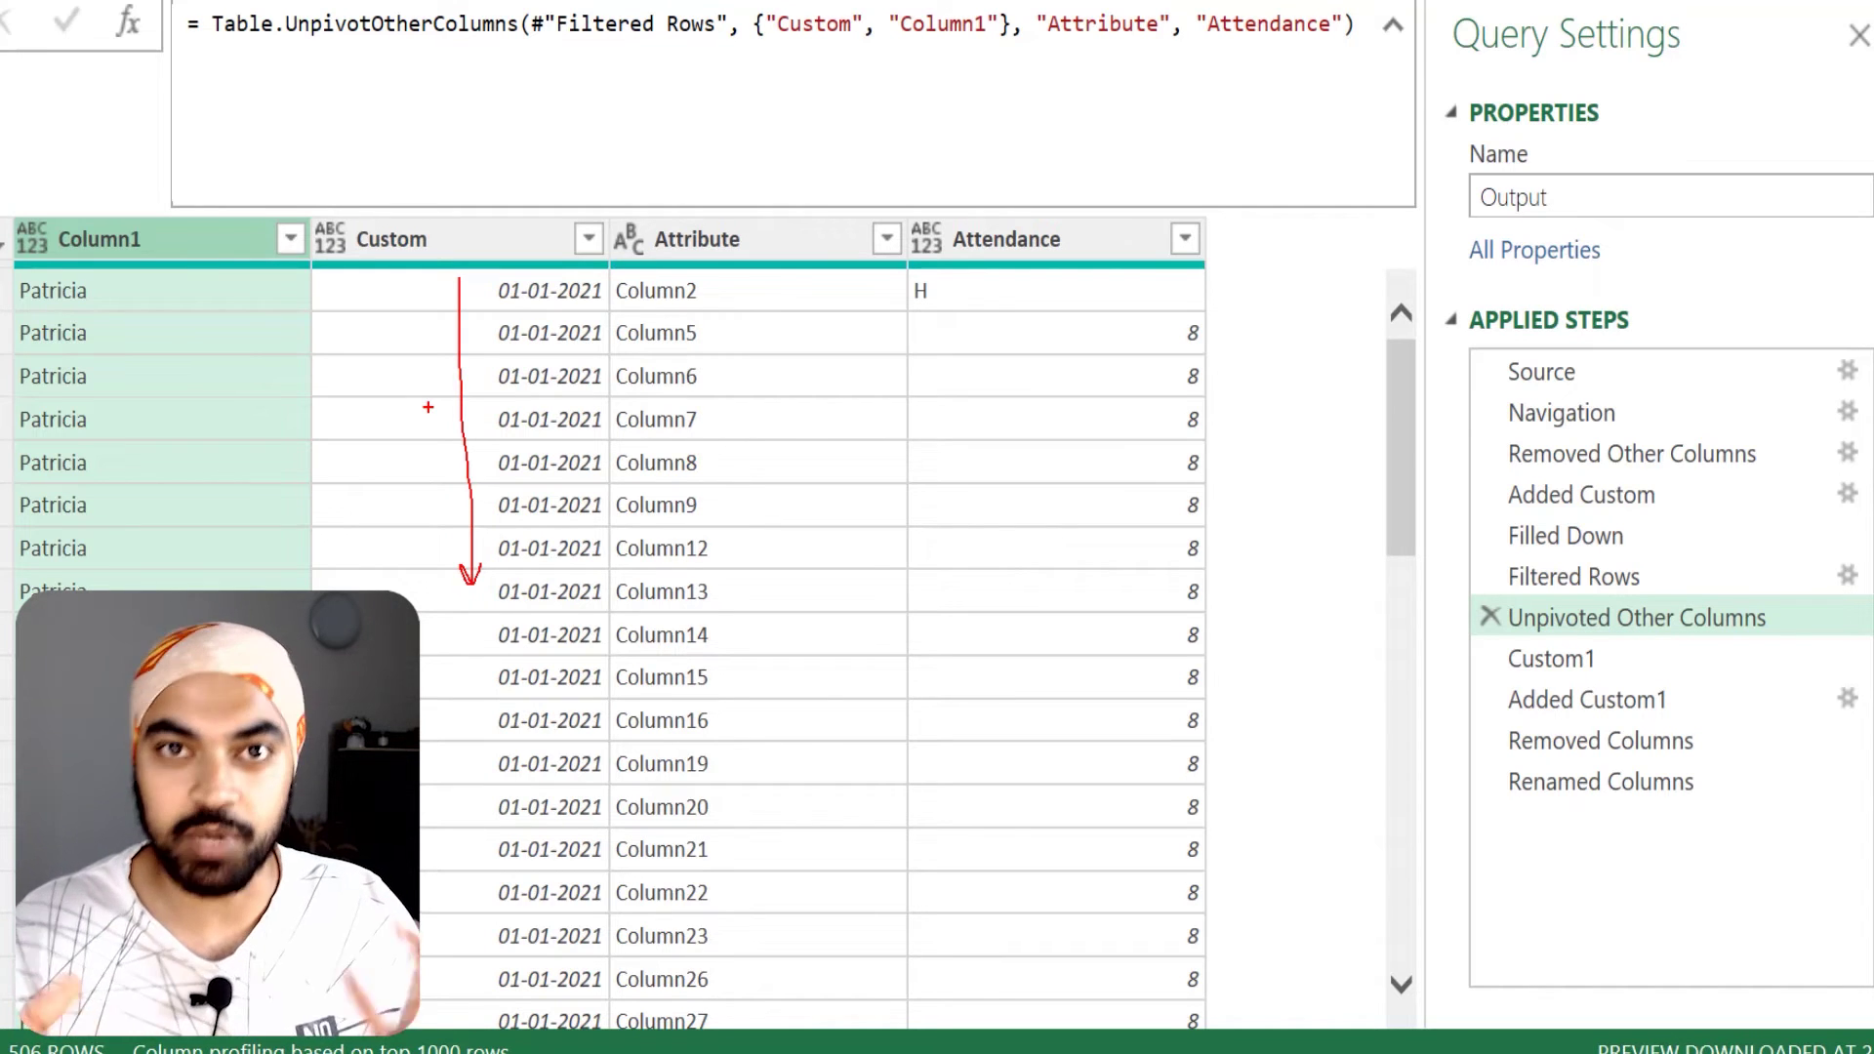
{"action": "key", "text": "e"}
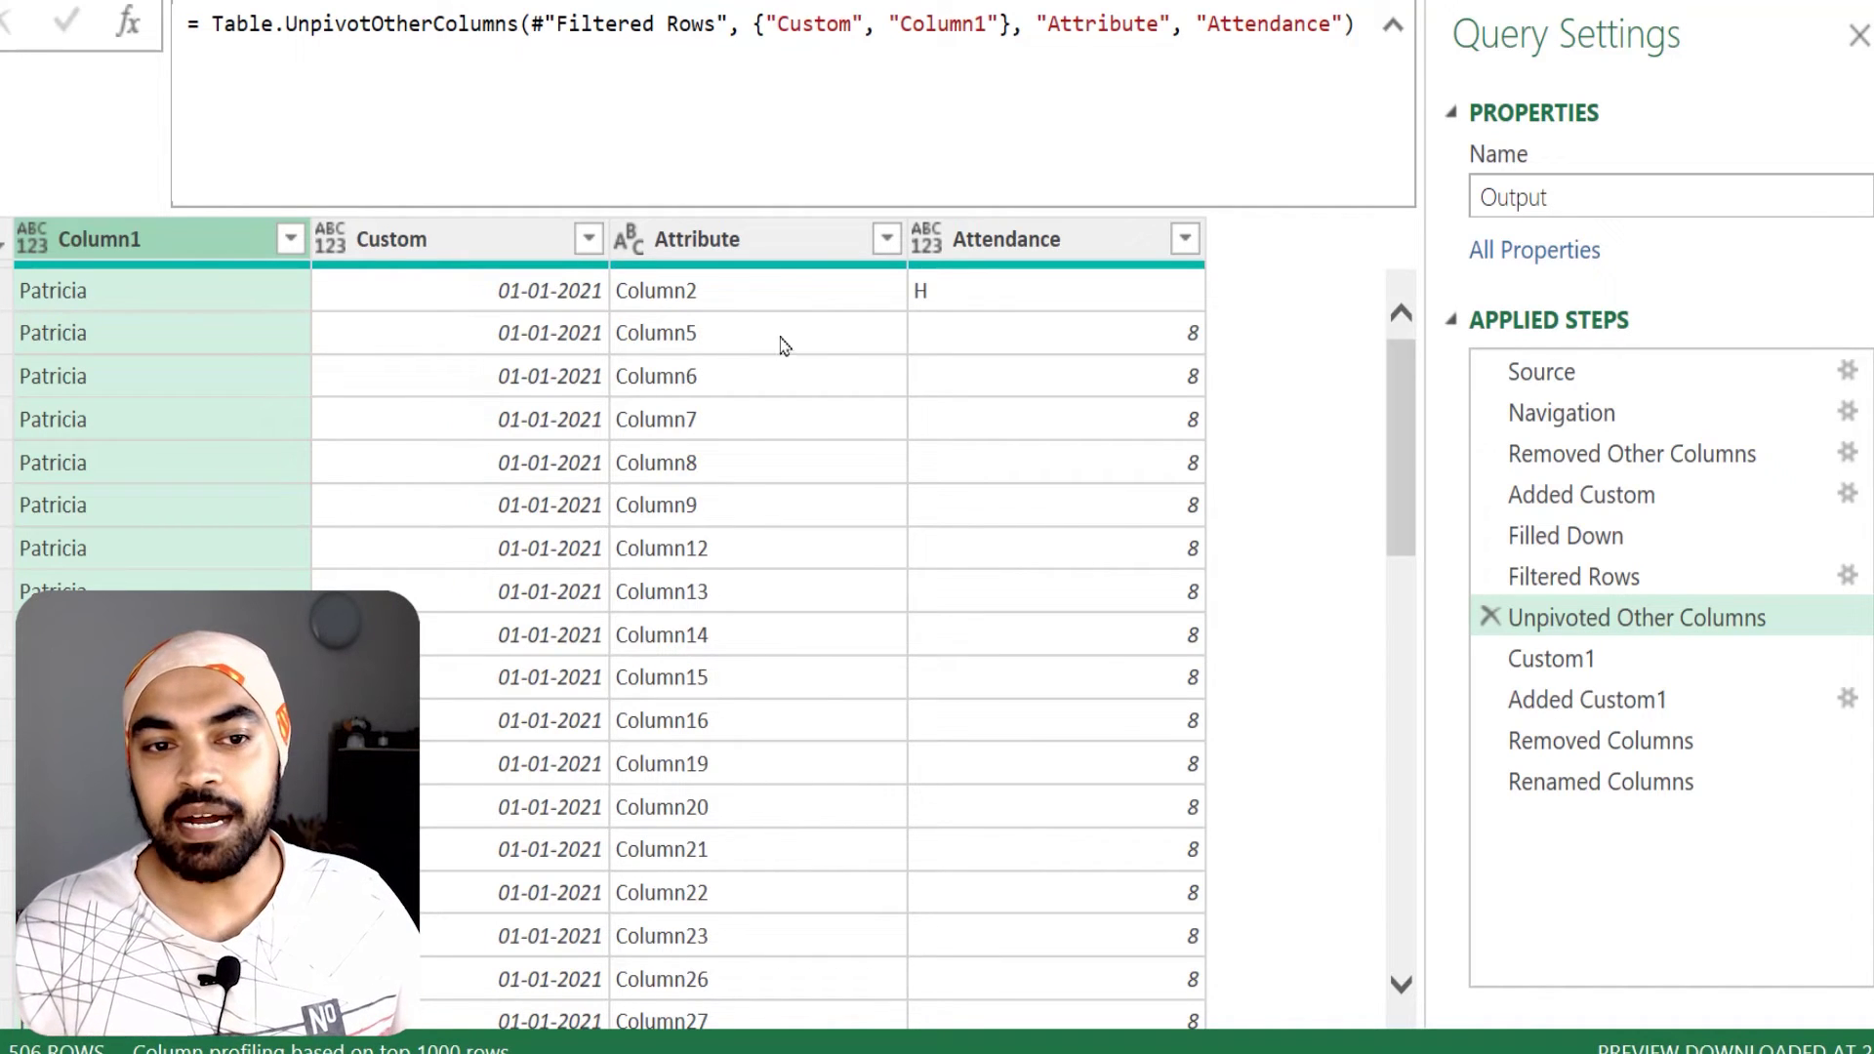
{"action": "mouse_move", "coordinate": [718, 281]}
{"action": "left_mouse_down"}
{"action": "mouse_move", "coordinate": [743, 483]}
{"action": "mouse_move", "coordinate": [757, 466]}
{"action": "left_mouse_up"}
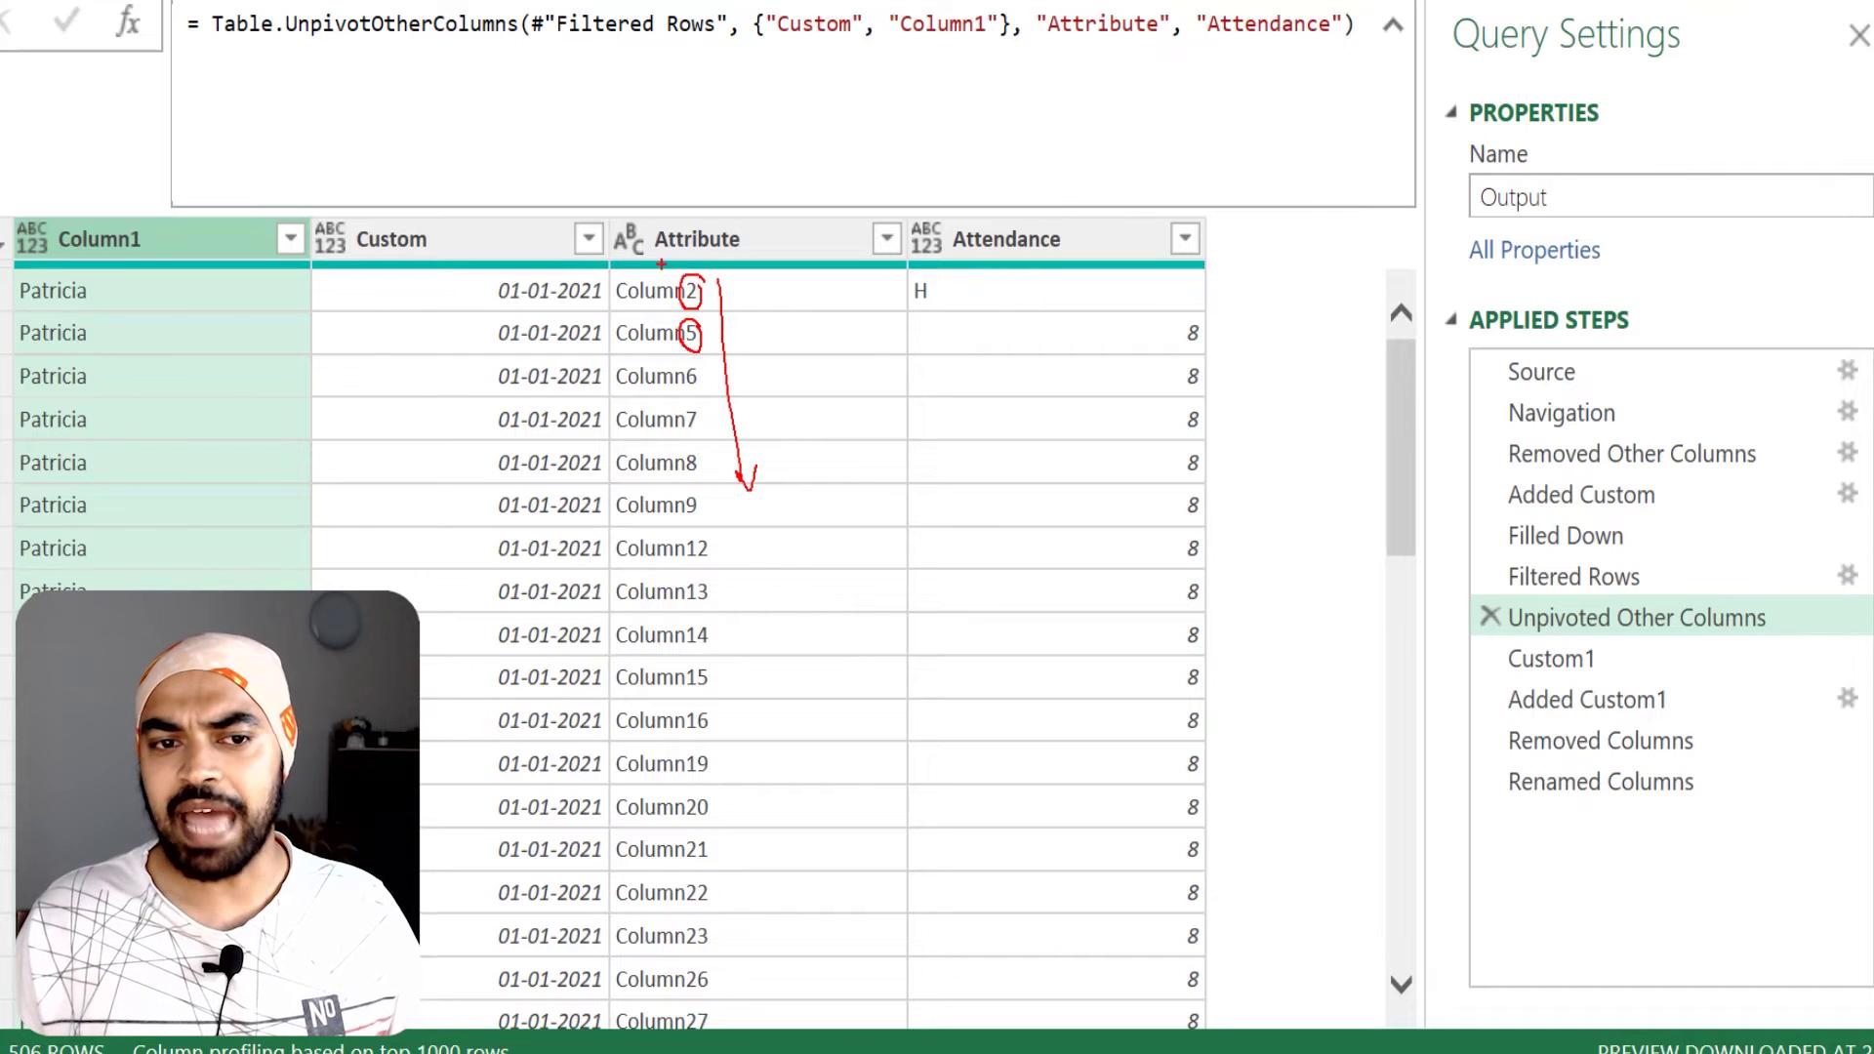
{"action": "mouse_move", "coordinate": [609, 294]}
{"action": "left_mouse_down"}
{"action": "mouse_move", "coordinate": [697, 290]}
{"action": "mouse_move", "coordinate": [683, 334]}
{"action": "left_mouse_up"}
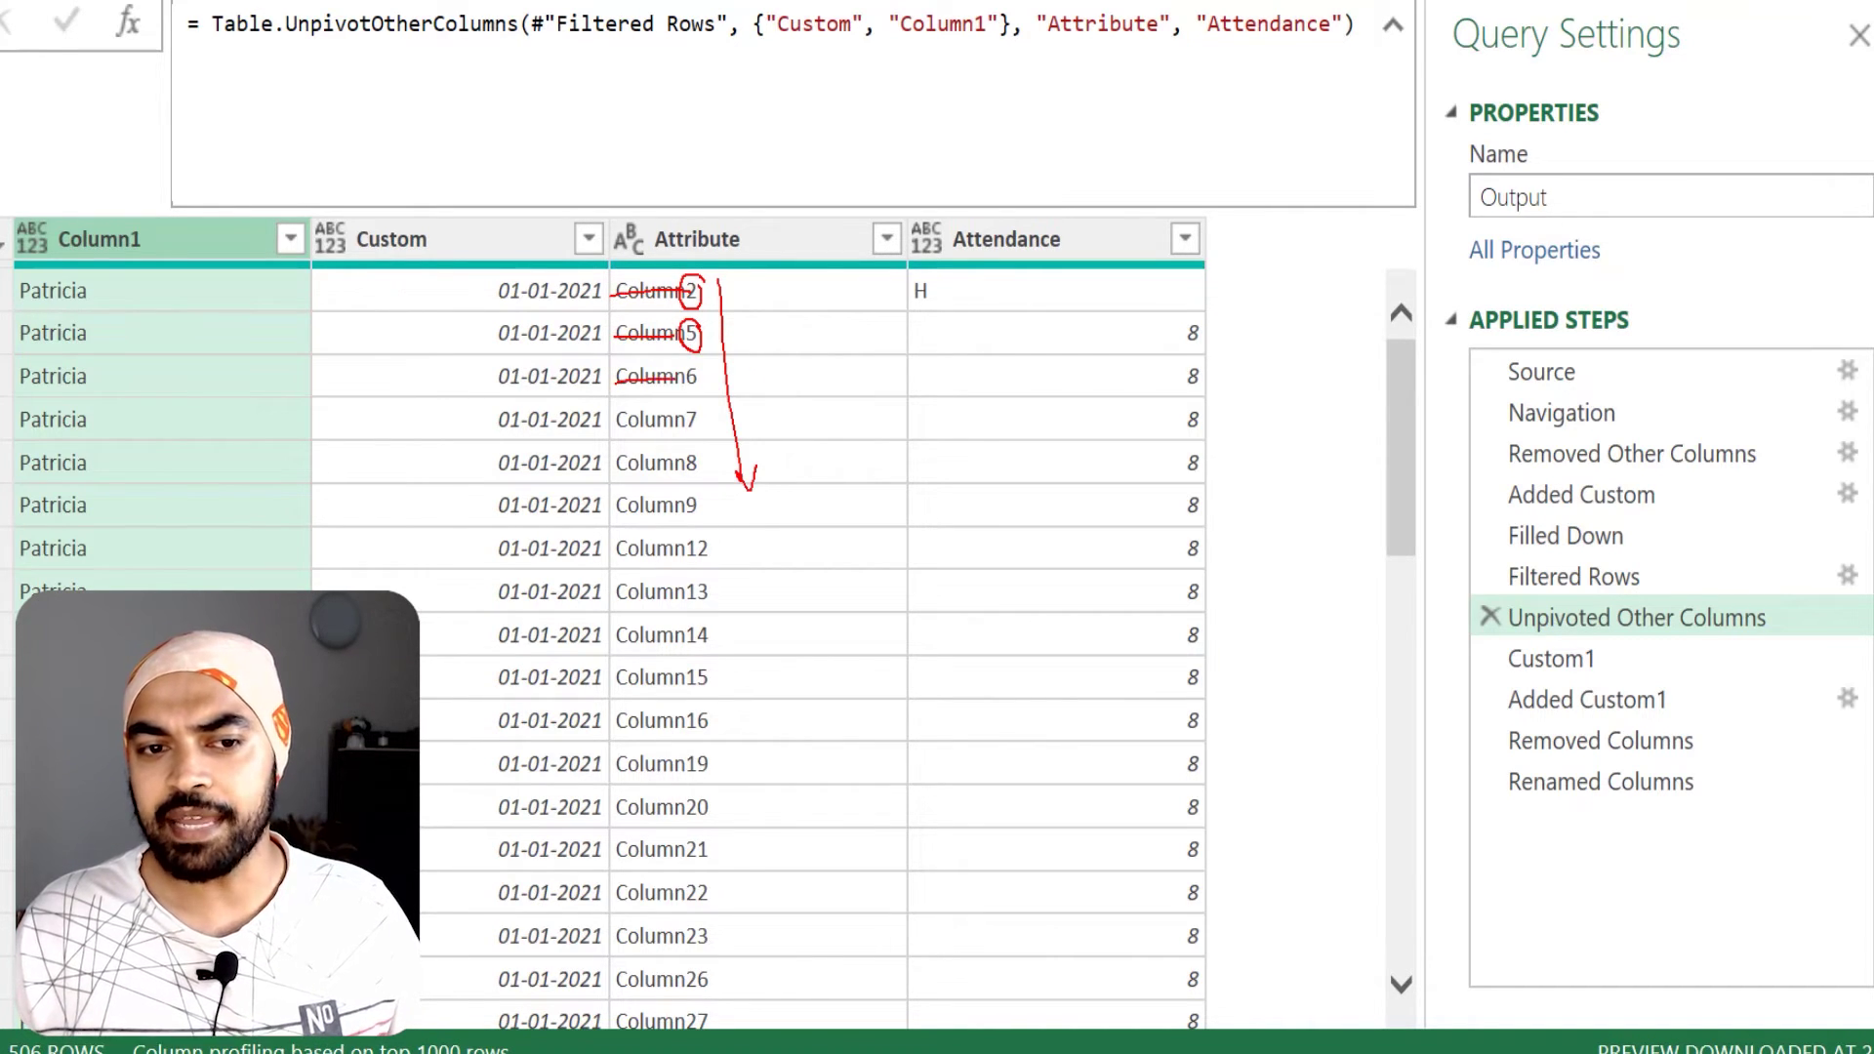
{"action": "left_click_drag", "start_coordinate": [613, 423], "coordinate": [696, 419]}
{"action": "mouse_move", "coordinate": [702, 279]}
{"action": "left_mouse_down"}
{"action": "mouse_move", "coordinate": [714, 374]}
{"action": "mouse_move", "coordinate": [684, 449]}
{"action": "mouse_move", "coordinate": [673, 344]}
{"action": "mouse_move", "coordinate": [693, 275]}
{"action": "left_mouse_up"}
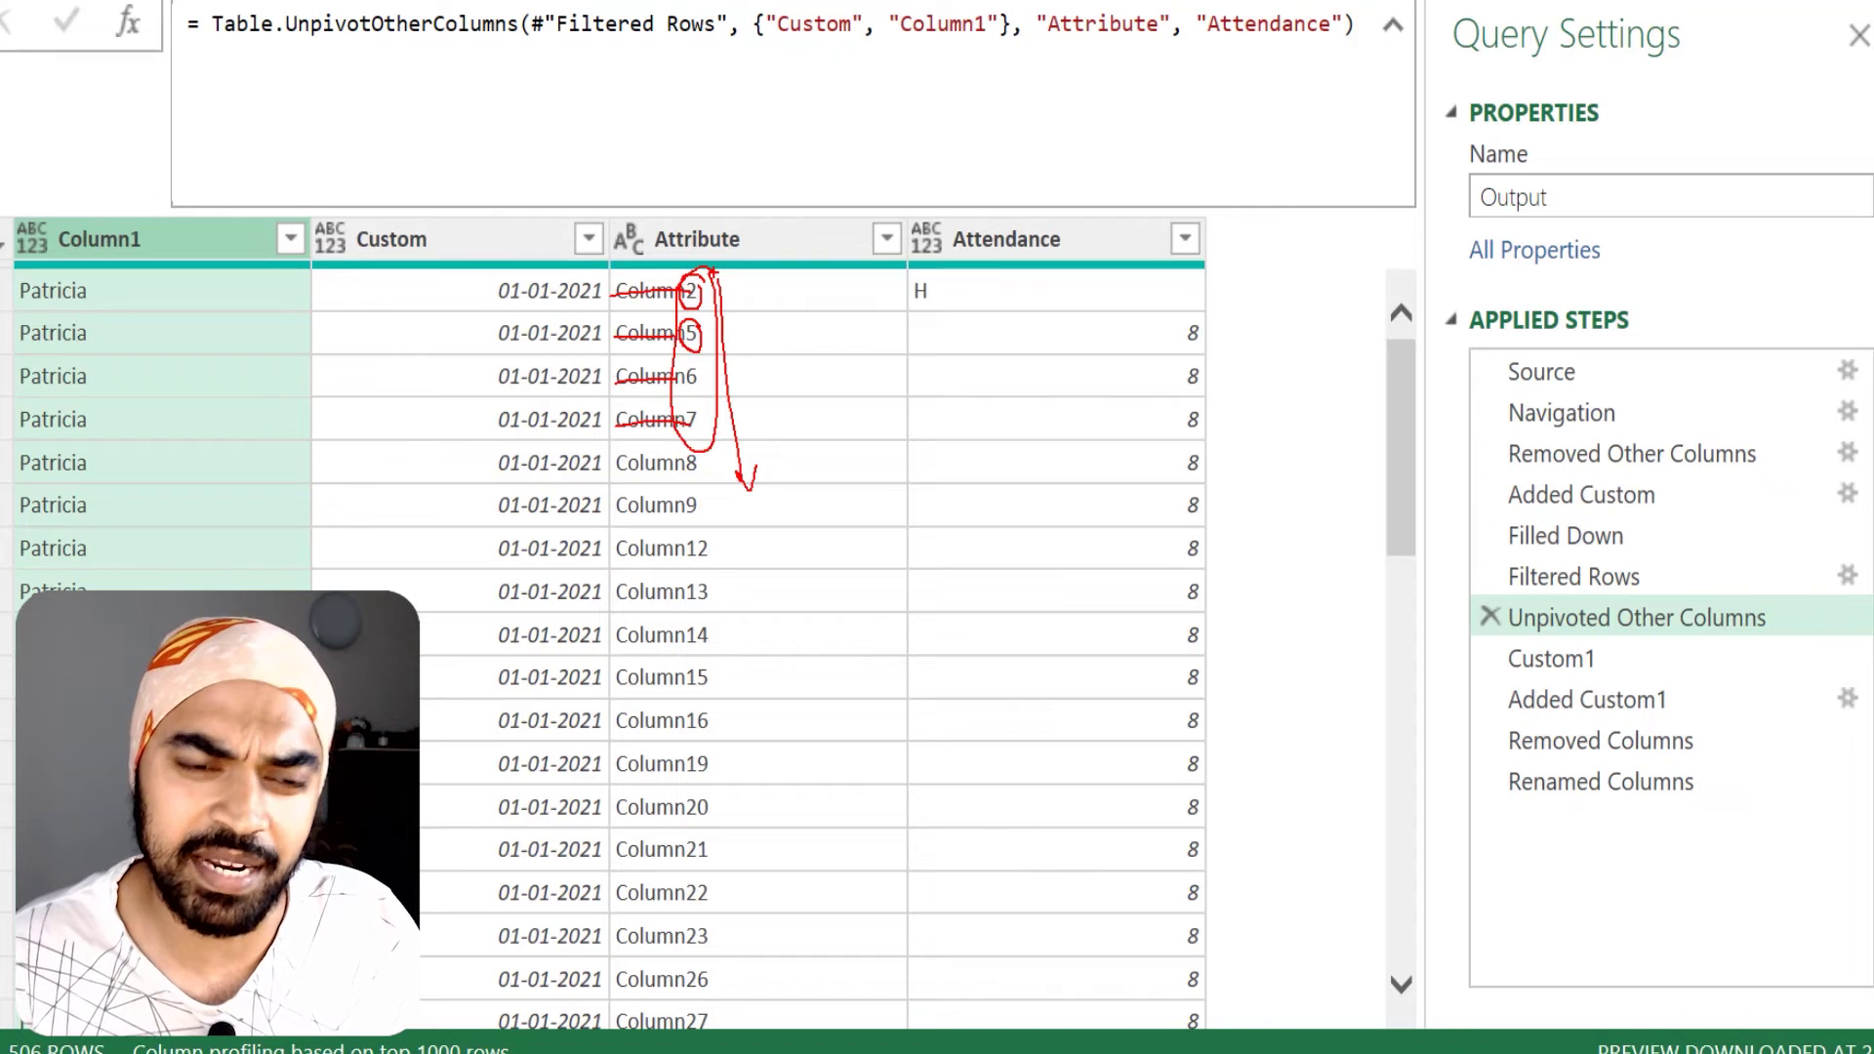
{"action": "key", "text": "Escape"}
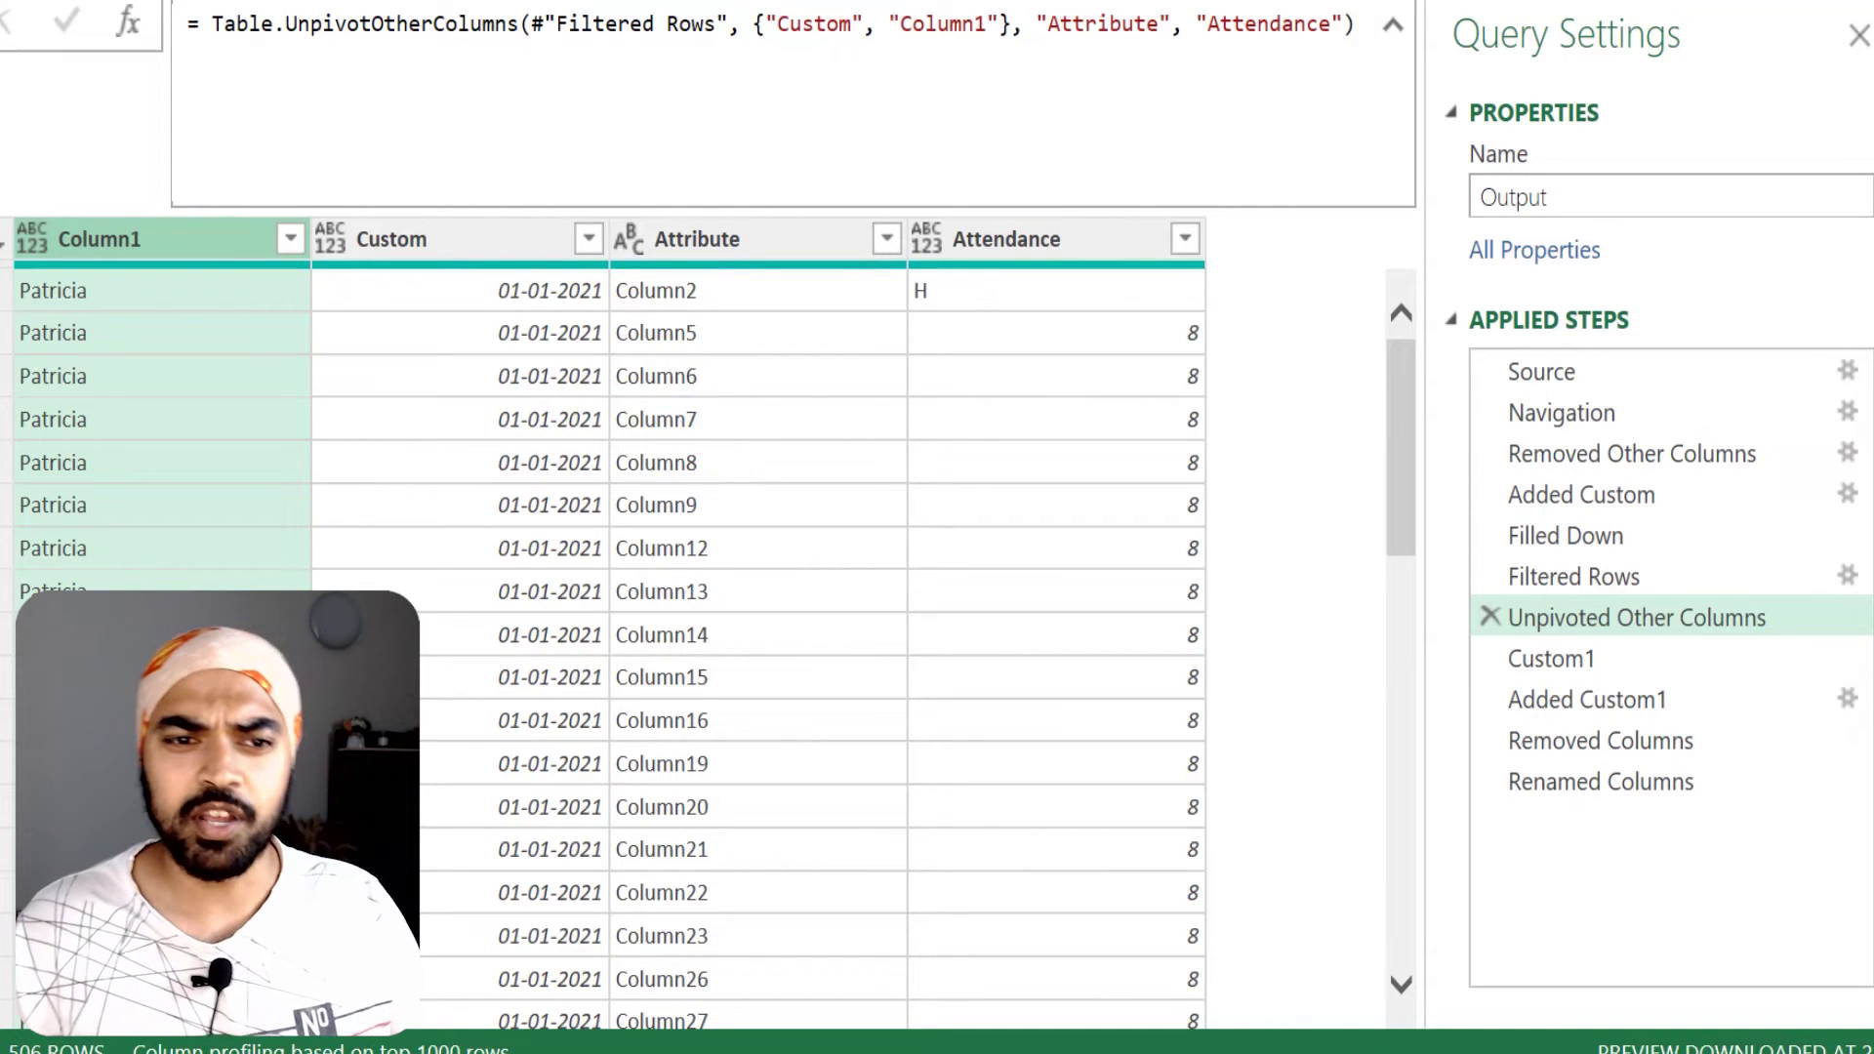
{"action": "left_click", "coordinate": [720, 246]}
{"action": "left_click_drag", "start_coordinate": [732, 171], "coordinate": [710, 237]}
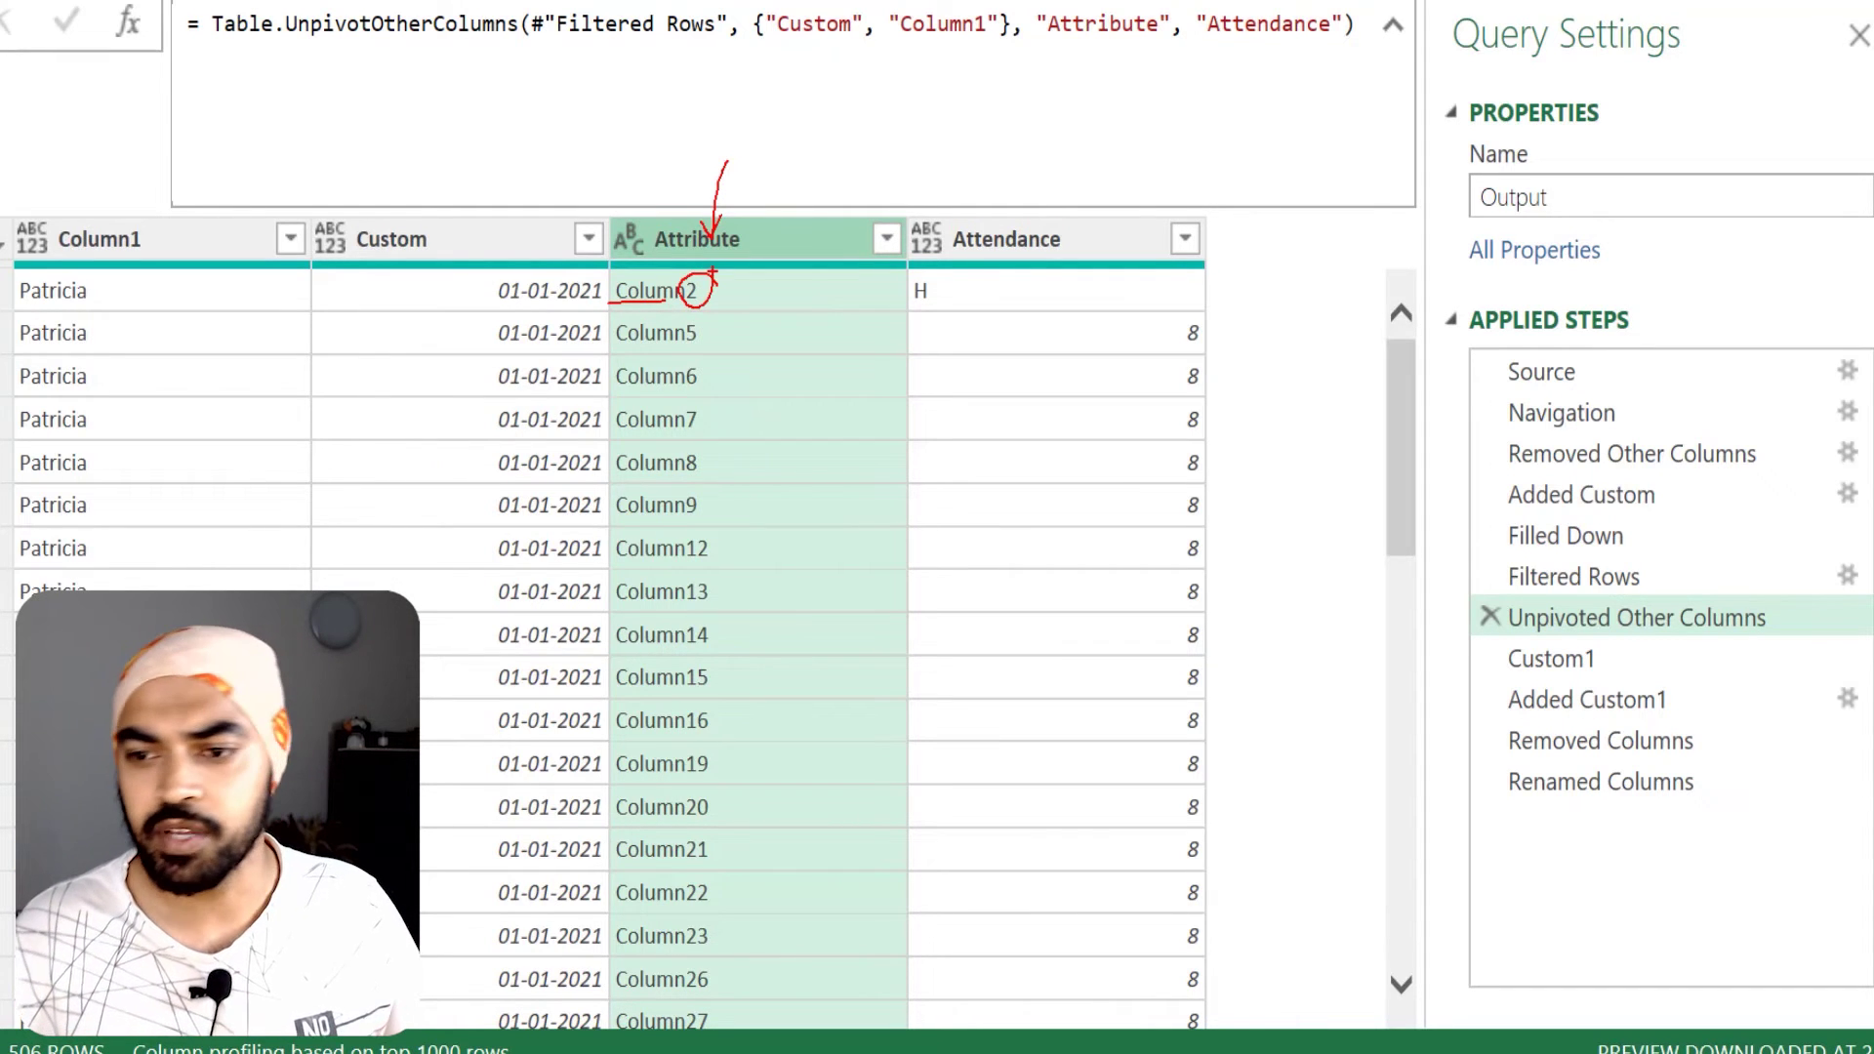
{"action": "key", "text": "Escape"}
Compare the Custom1 step's Attribute value 2 with the Date column added in Added Custom1
{"action": "left_click", "coordinate": [1522, 656]}
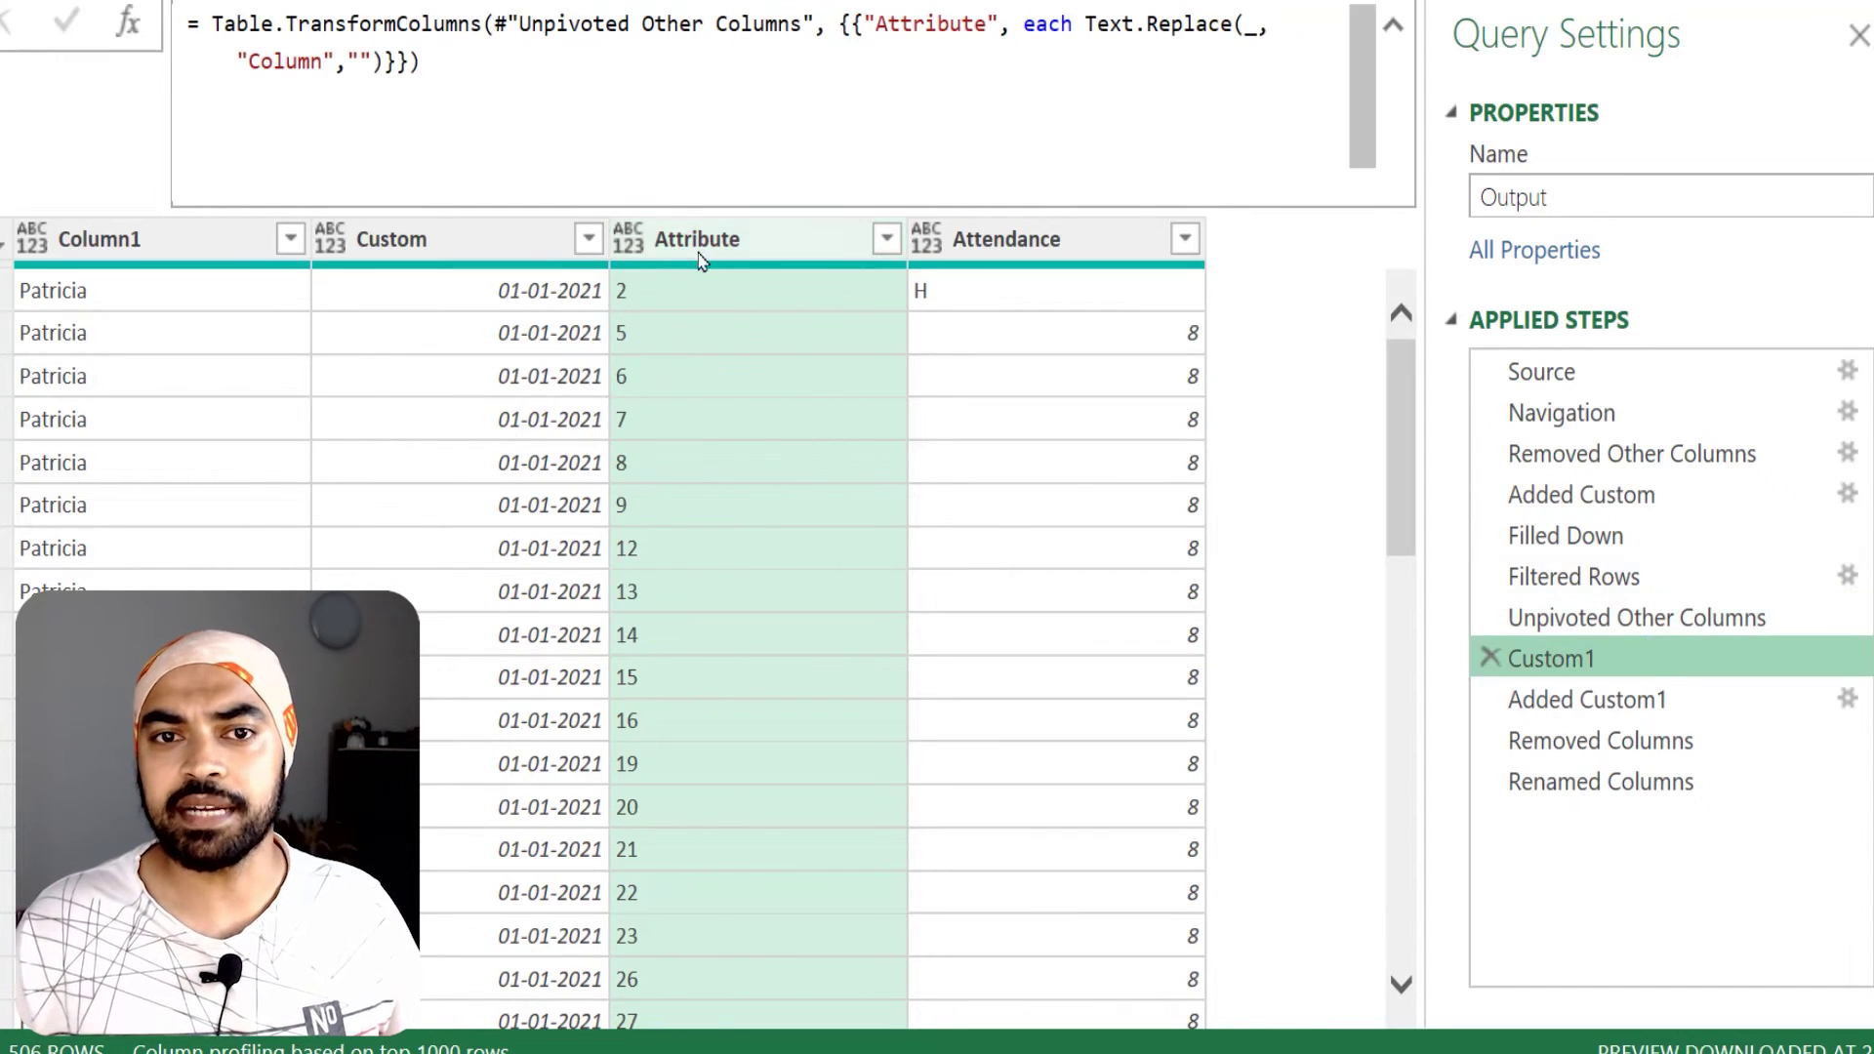
{"action": "left_click_drag", "start_coordinate": [636, 200], "coordinate": [775, 276]}
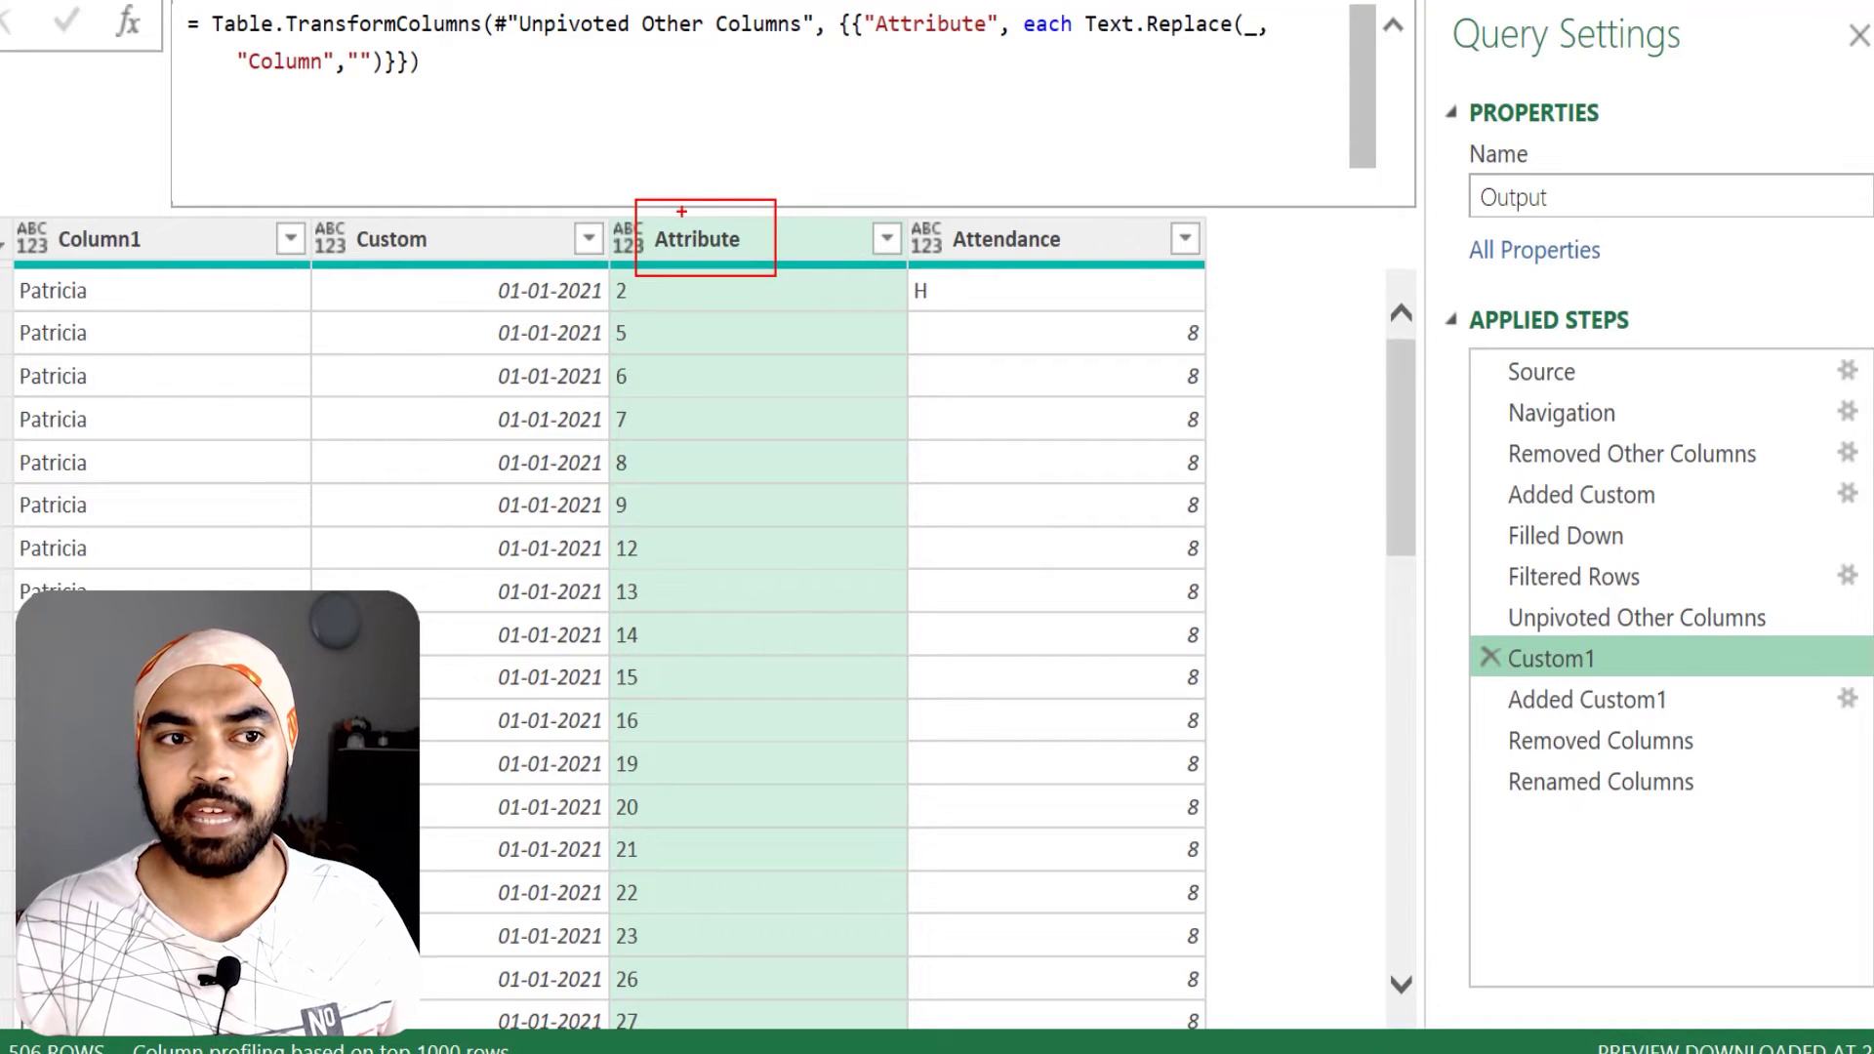
{"action": "mouse_move", "coordinate": [681, 210]}
{"action": "left_mouse_down"}
{"action": "mouse_move", "coordinate": [322, 154]}
{"action": "mouse_move", "coordinate": [289, 88]}
{"action": "left_mouse_up"}
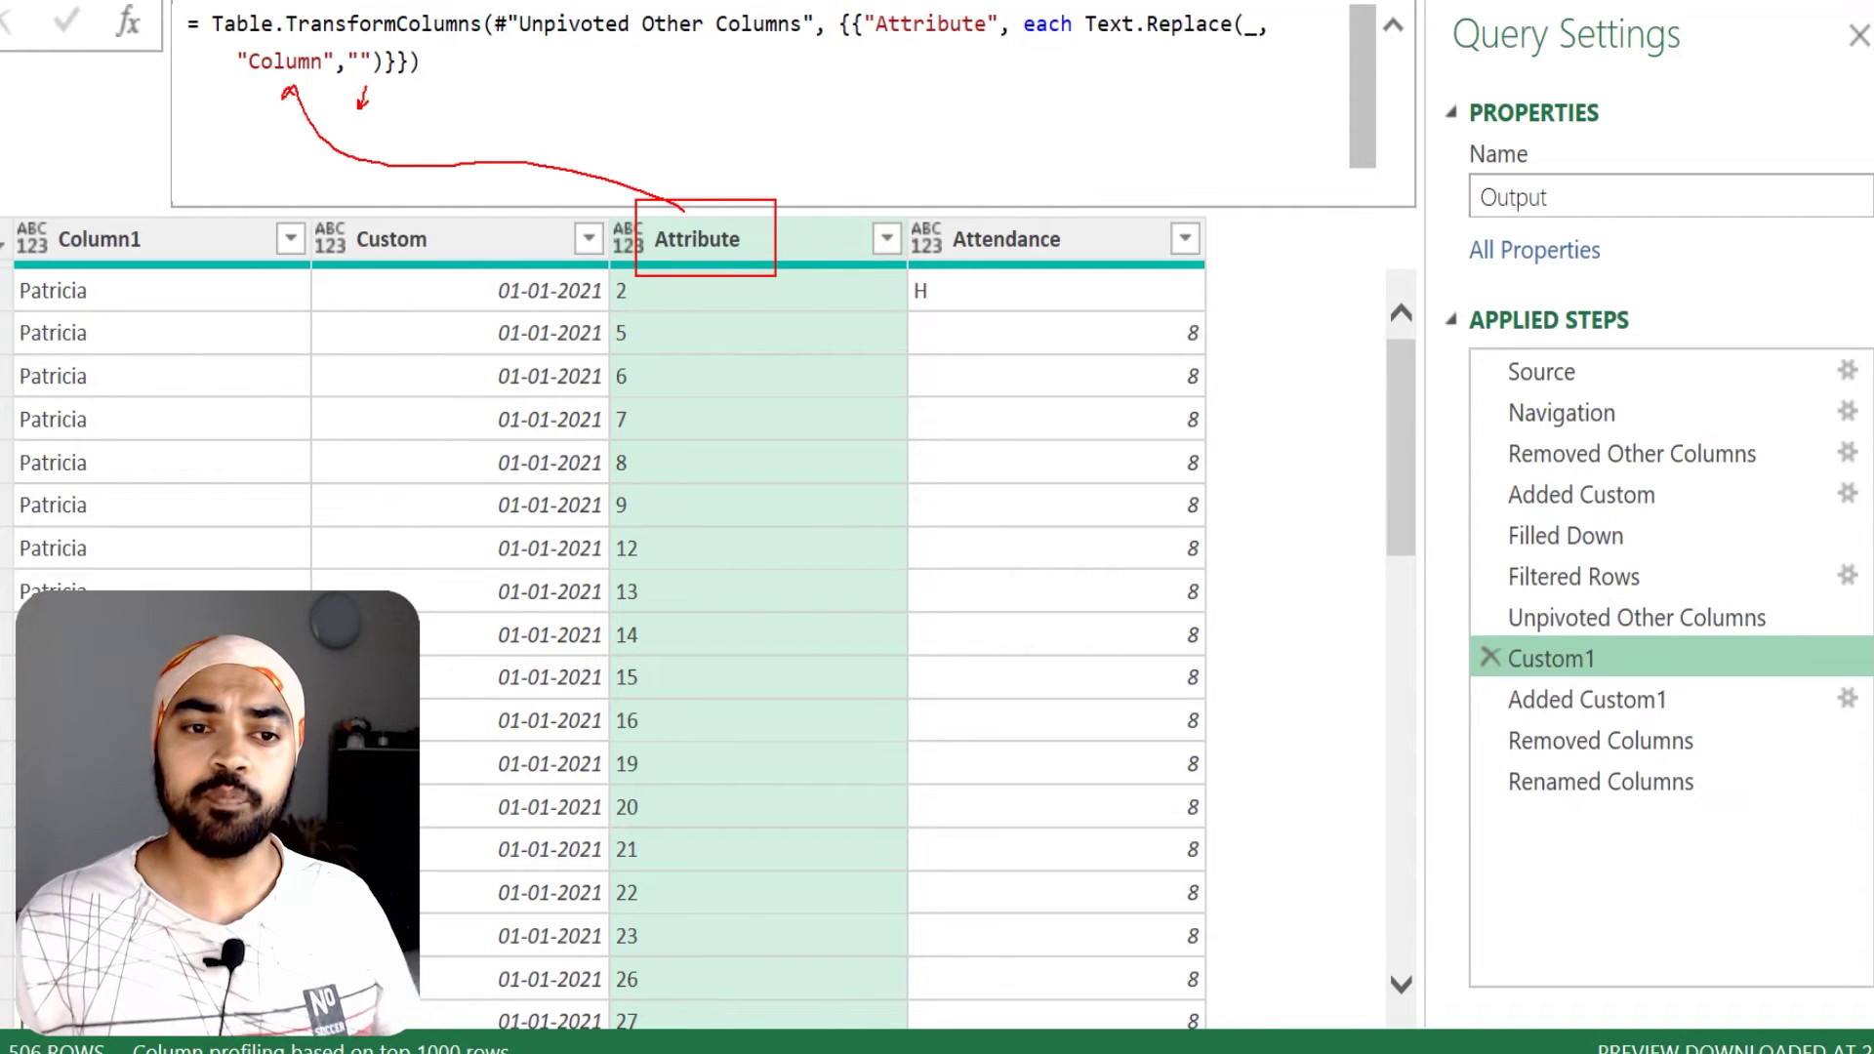
{"action": "key", "text": "Escape"}
{"action": "left_click", "coordinate": [652, 291]}
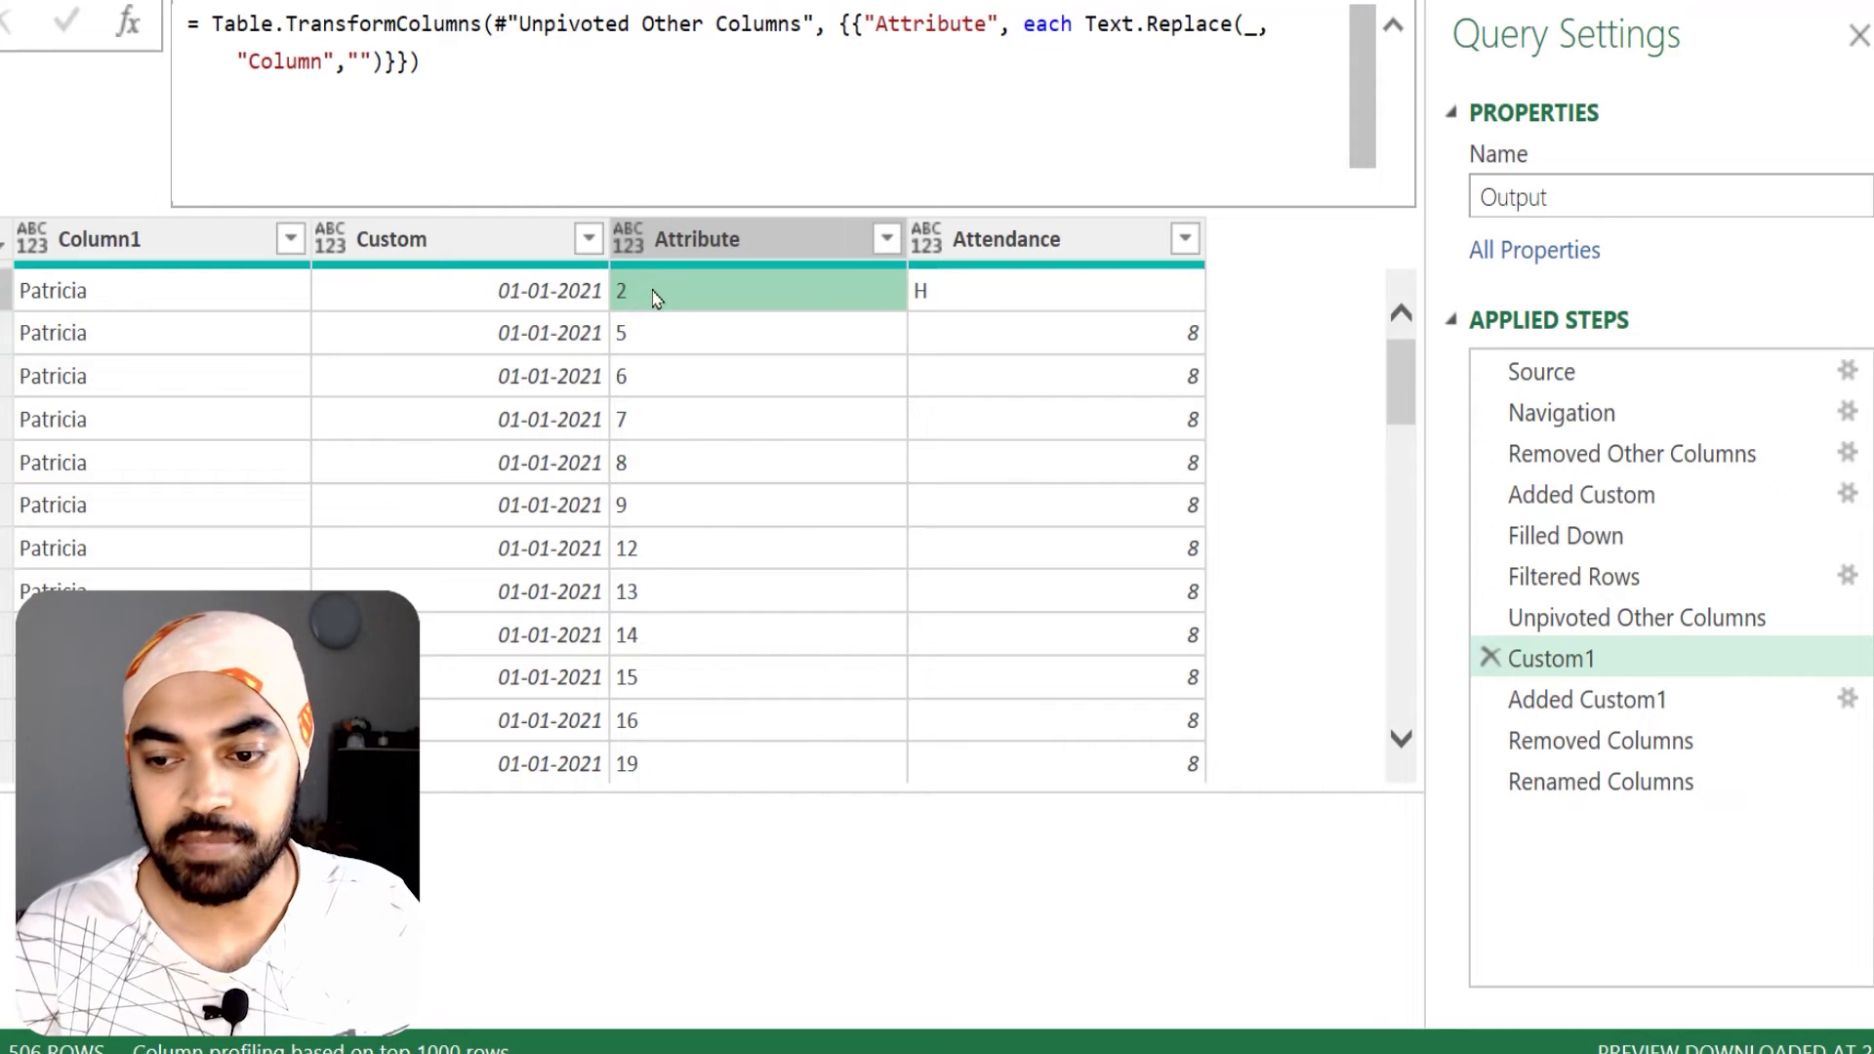
{"action": "left_click", "coordinate": [1651, 701]}
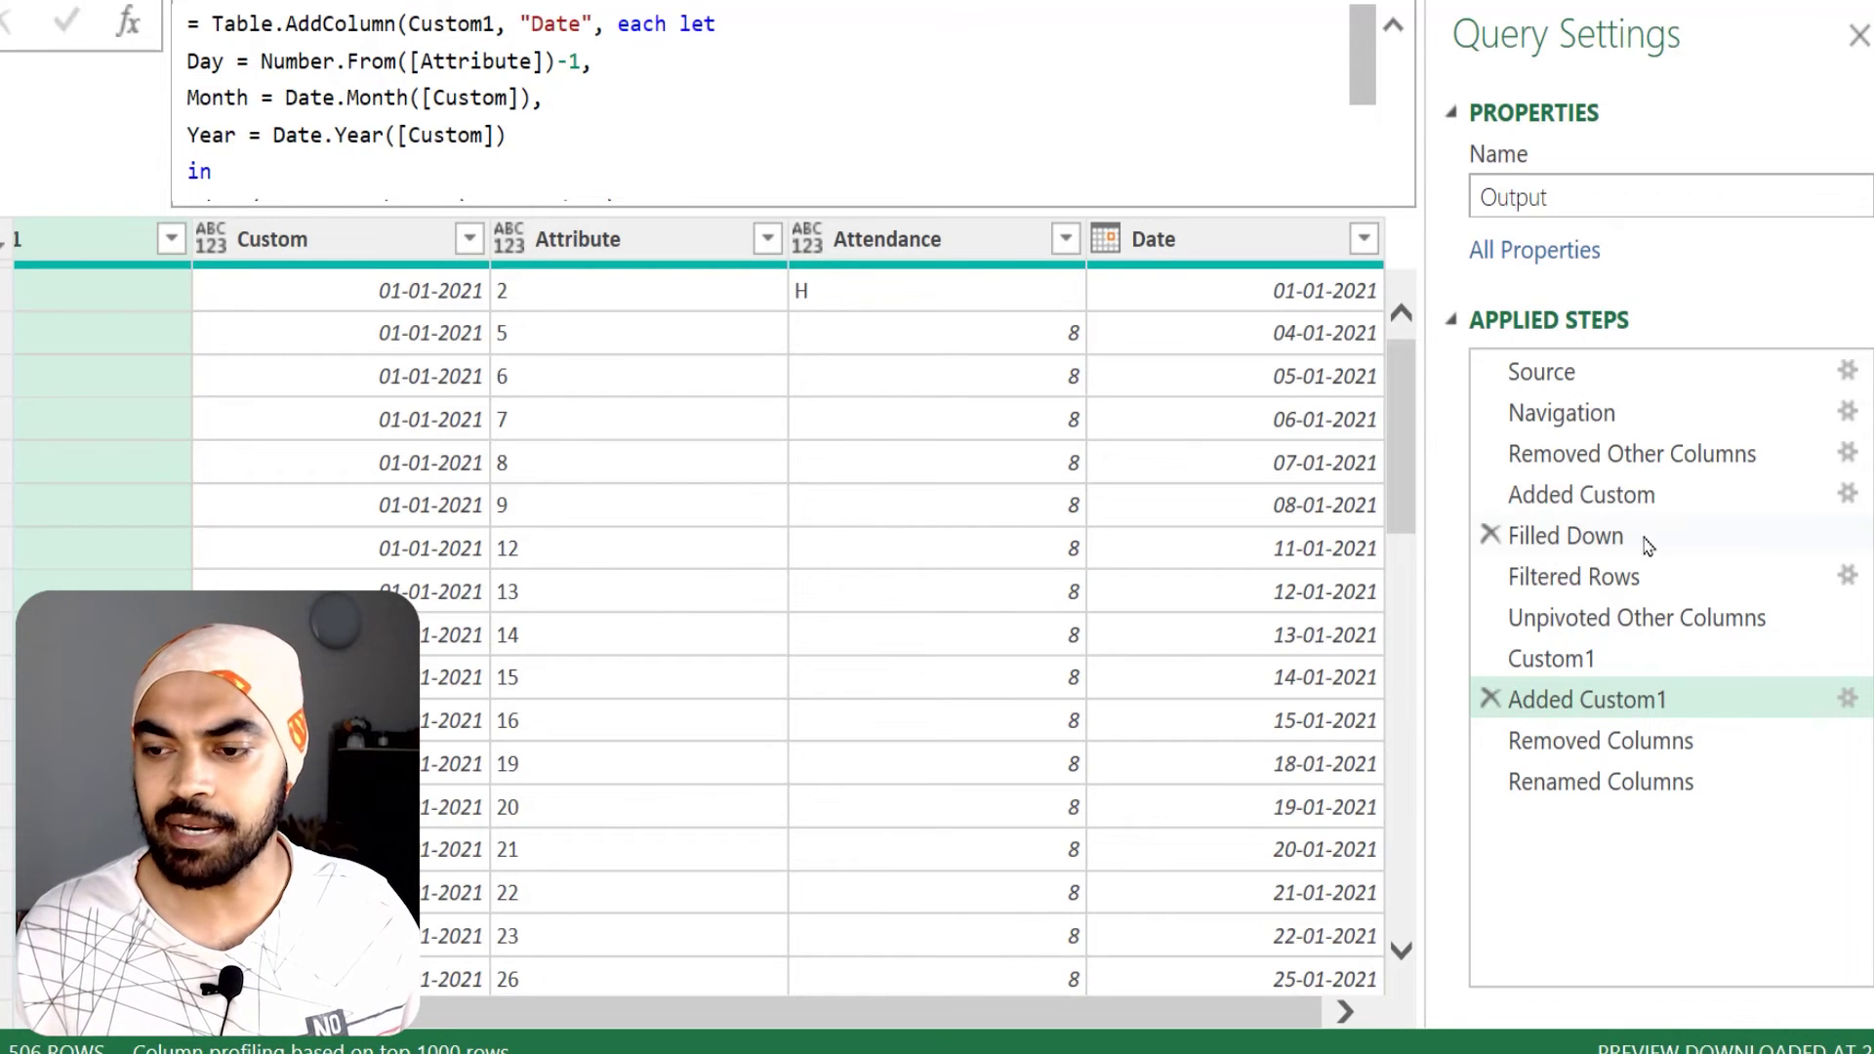
{"action": "left_click", "coordinate": [1846, 700]}
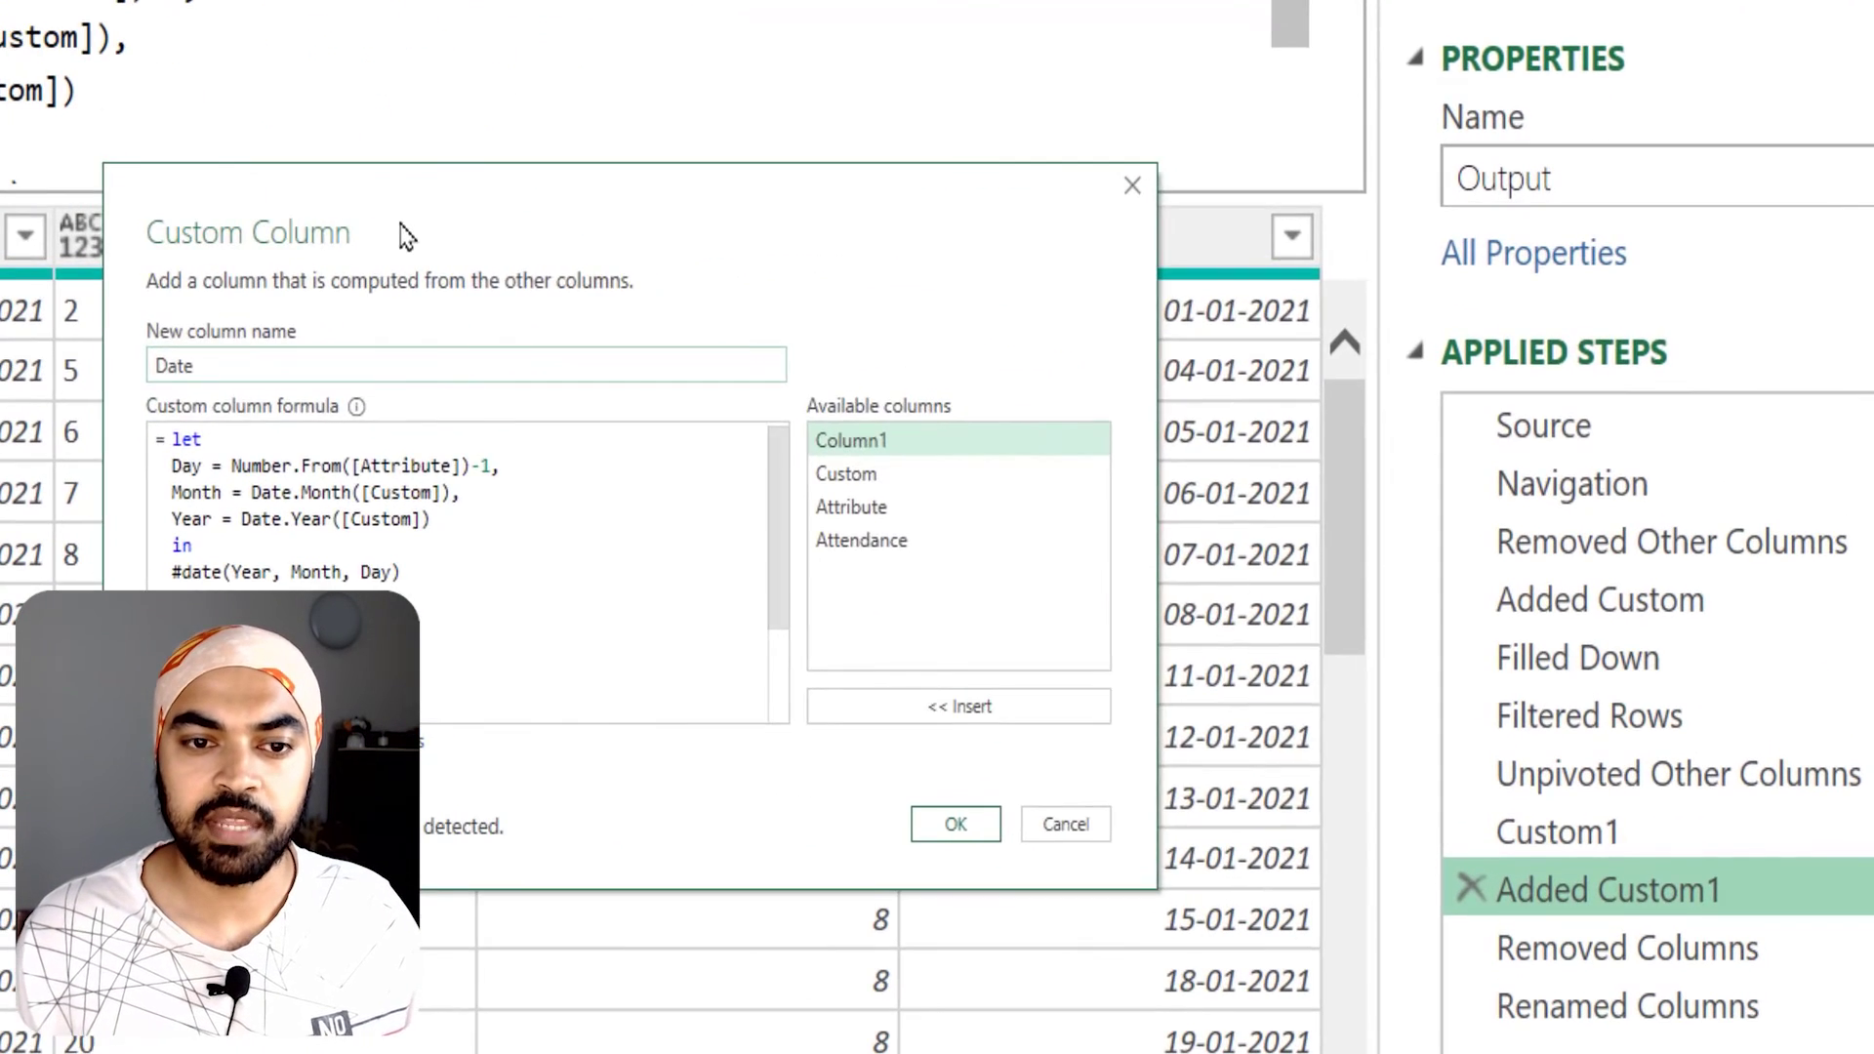
{"action": "left_click_drag", "start_coordinate": [815, 78], "coordinate": [929, 43]}
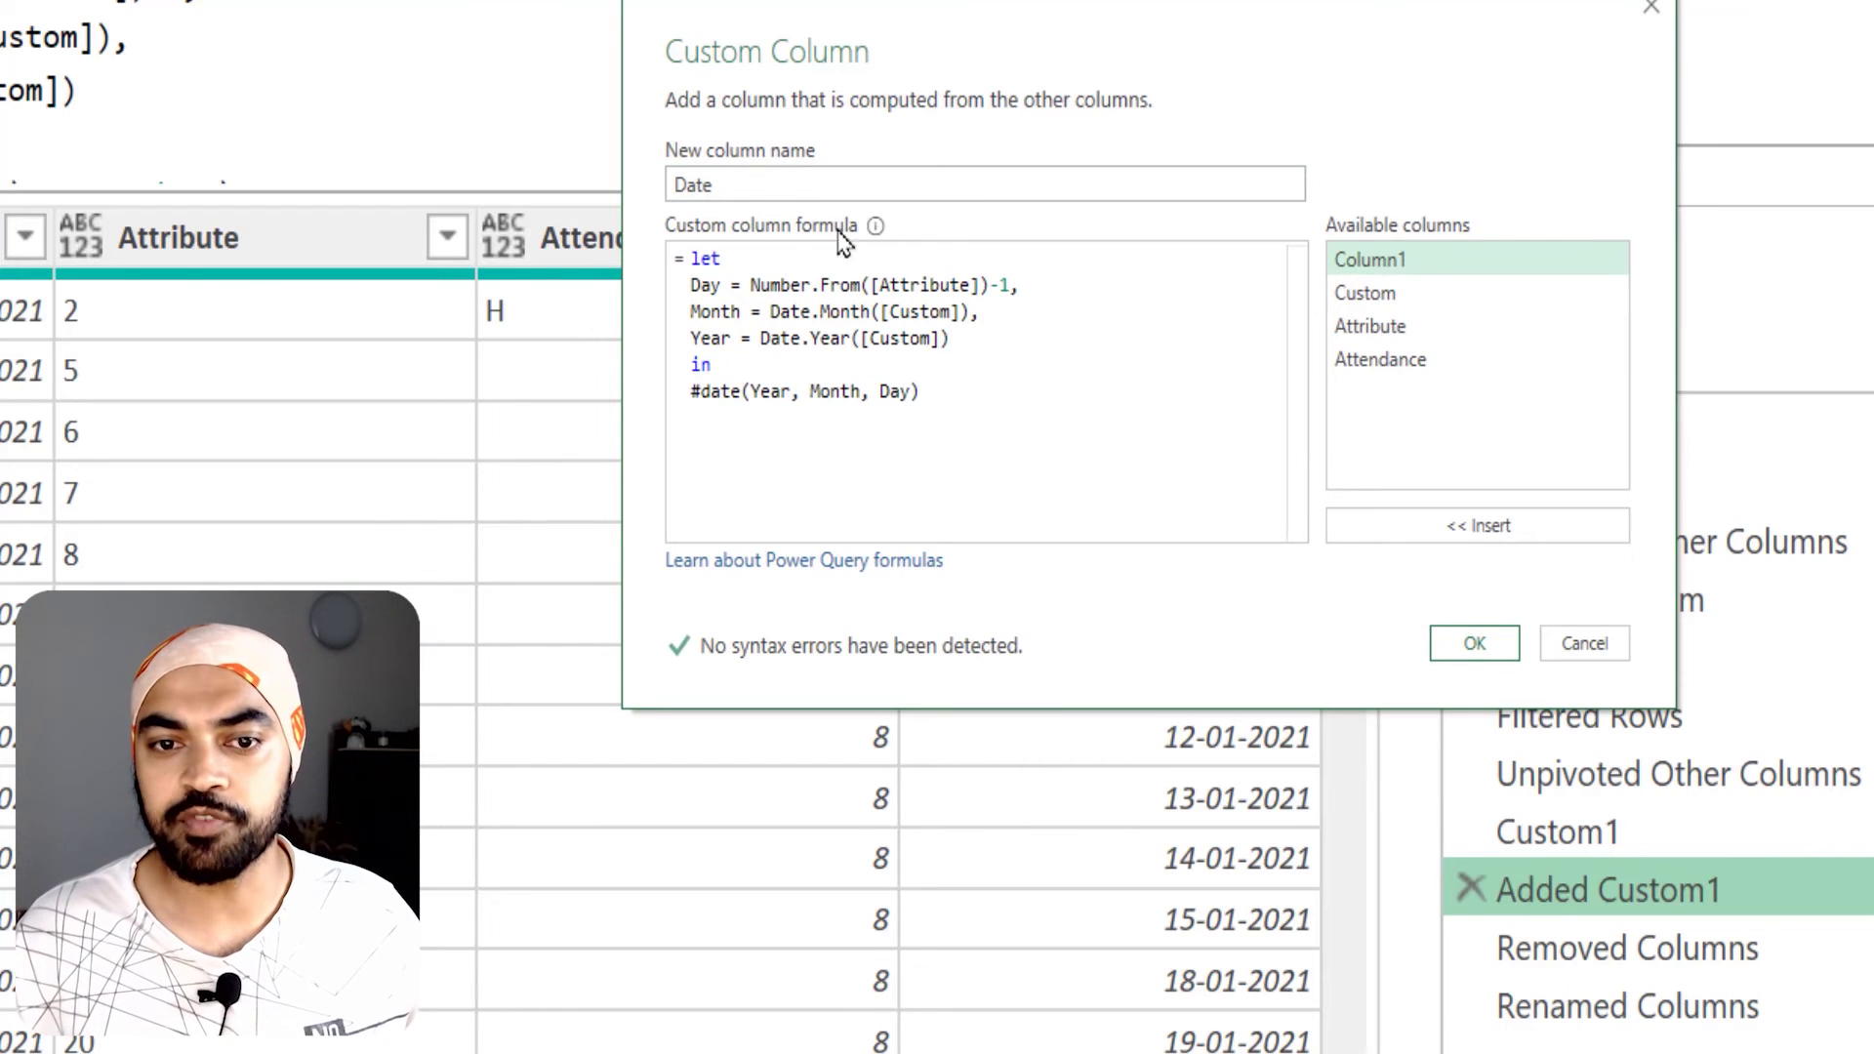
{"action": "mouse_move", "coordinate": [671, 270]}
{"action": "left_mouse_down"}
{"action": "mouse_move", "coordinate": [759, 323]}
{"action": "mouse_move", "coordinate": [741, 352]}
{"action": "left_mouse_up"}
{"action": "key", "text": "e"}
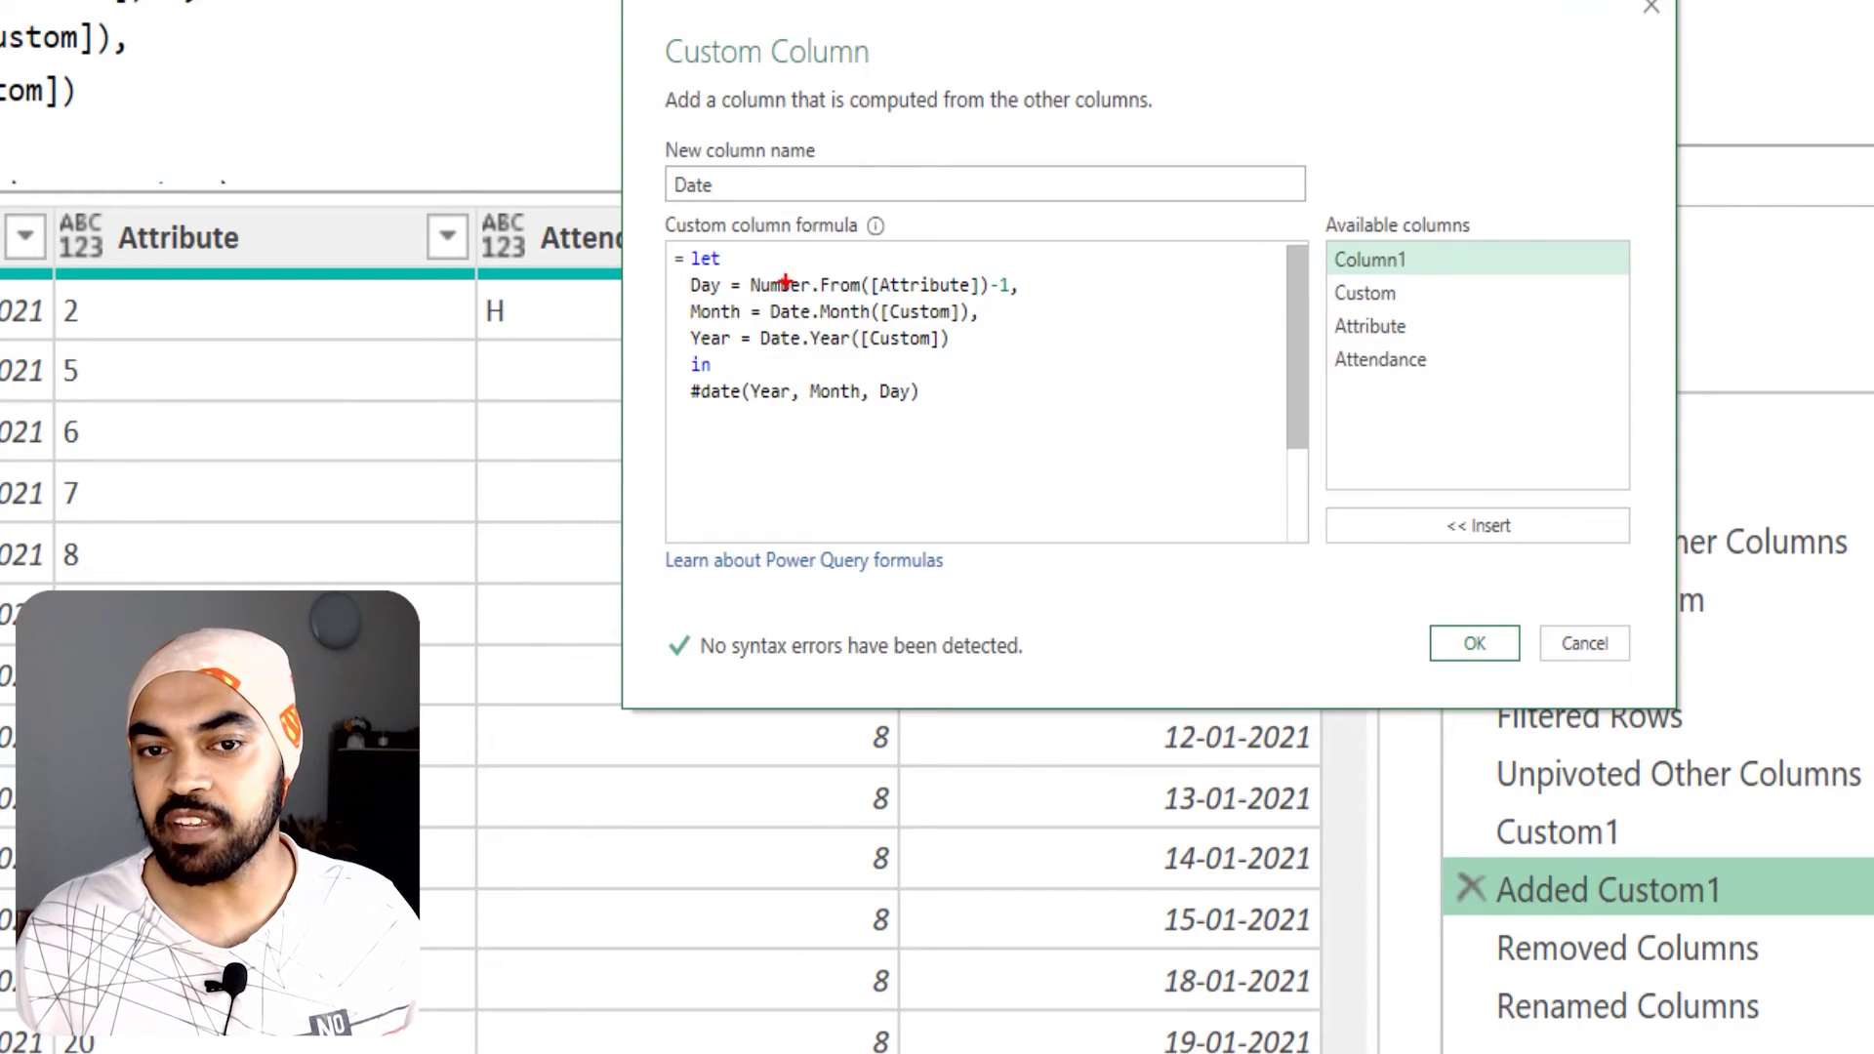
{"action": "left_click_drag", "start_coordinate": [751, 267], "coordinate": [998, 298]}
{"action": "key", "text": "e"}
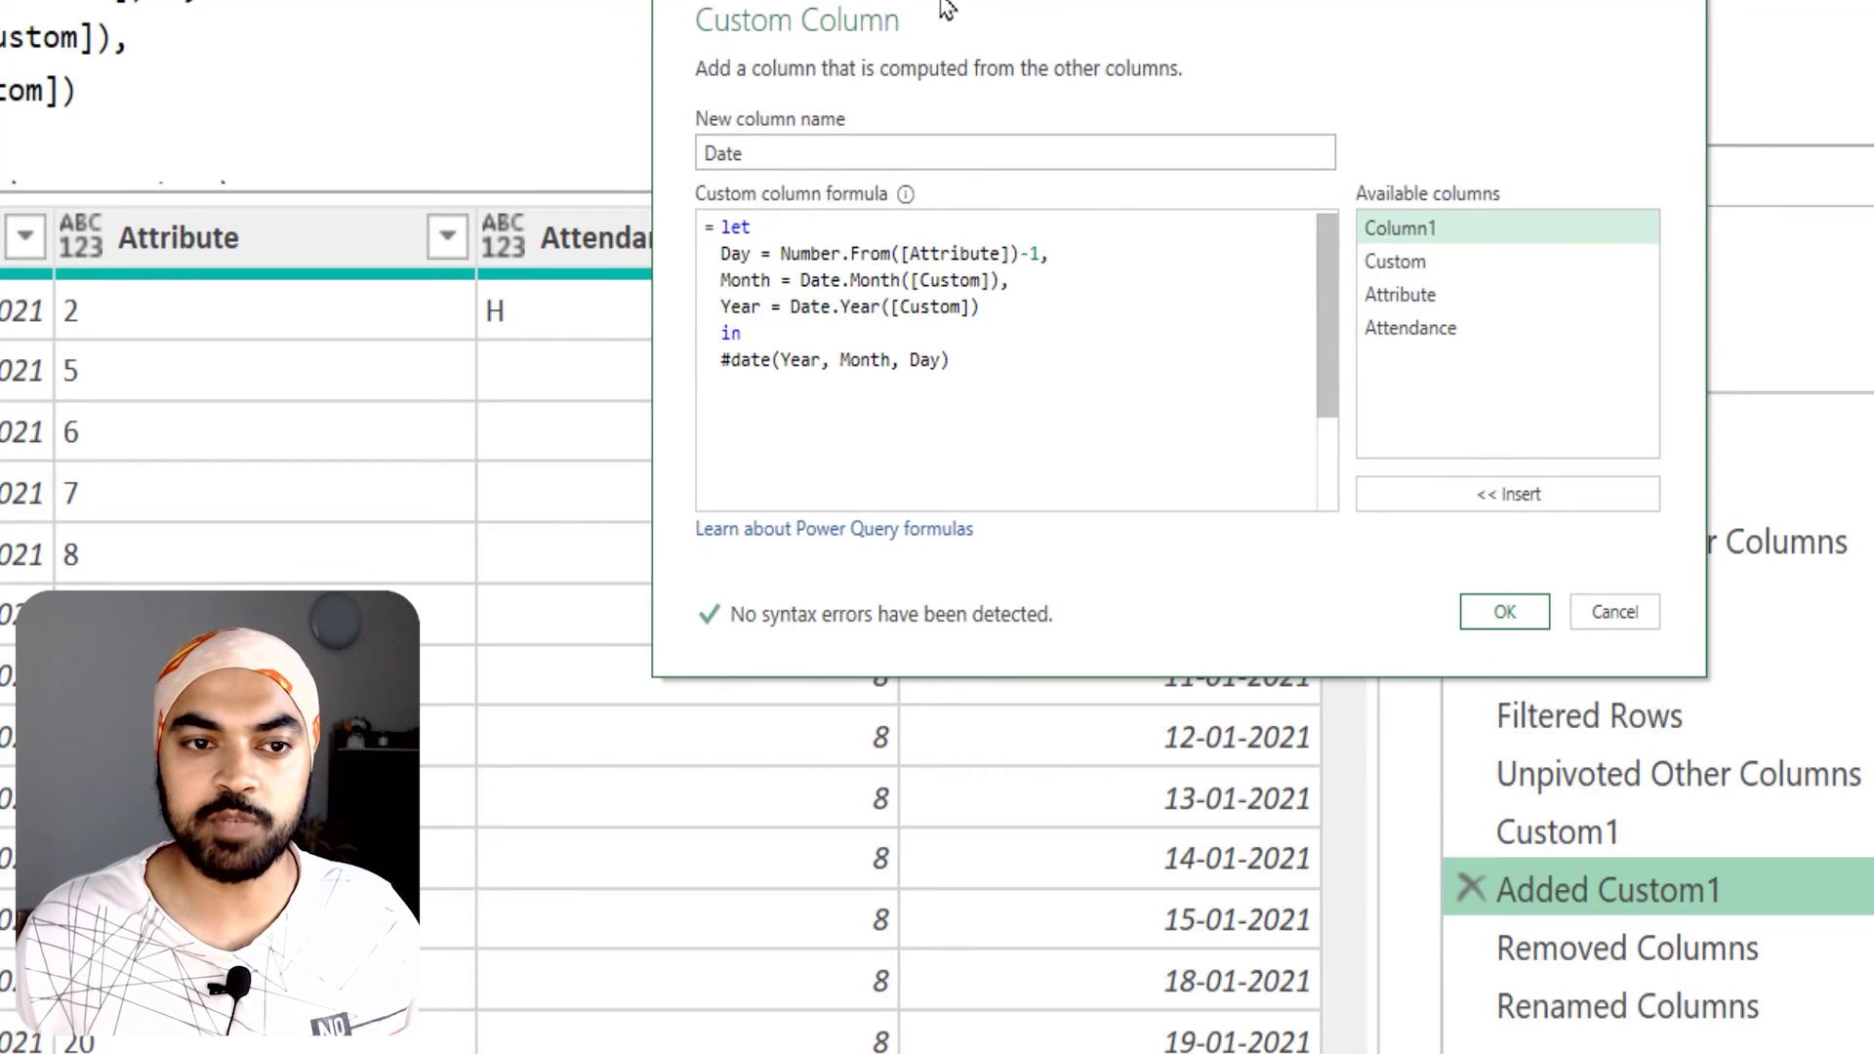
{"action": "left_click_drag", "start_coordinate": [30, 210], "coordinate": [198, 557]}
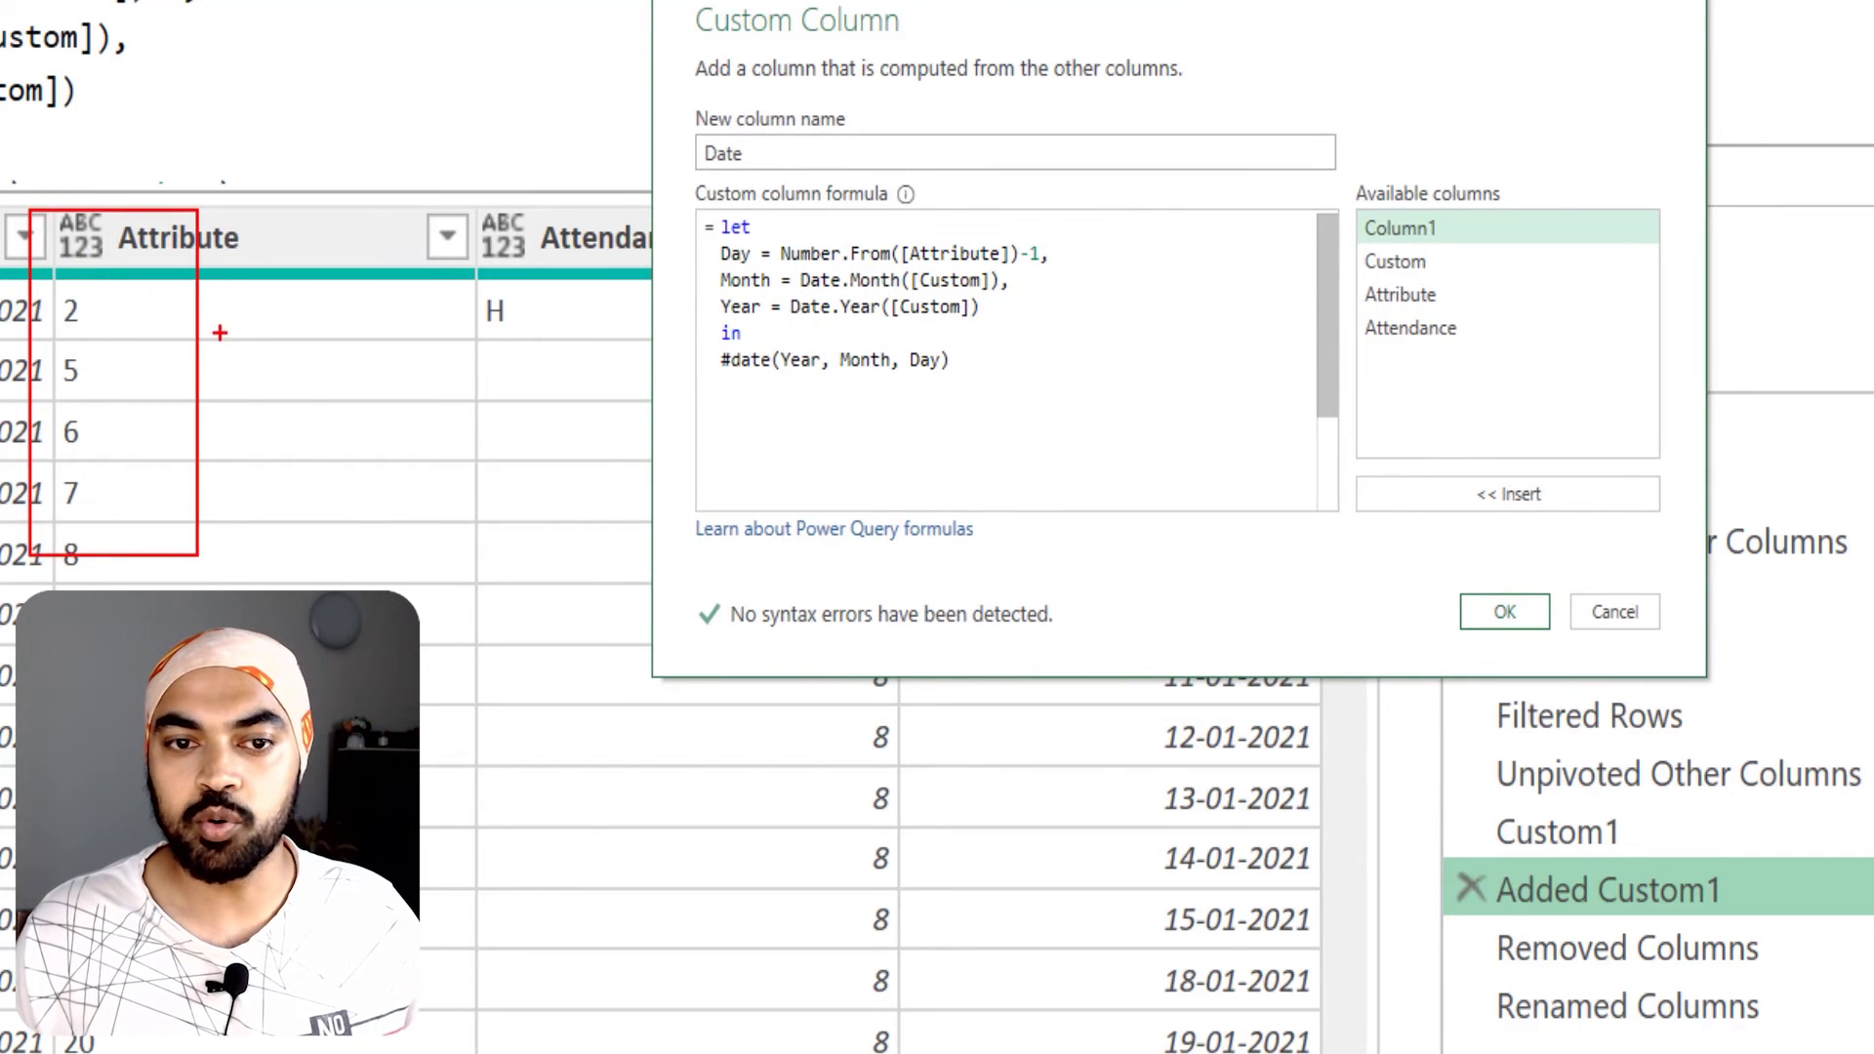
{"action": "mouse_move", "coordinate": [205, 330]}
{"action": "left_mouse_down"}
{"action": "mouse_move", "coordinate": [300, 290]}
{"action": "mouse_move", "coordinate": [614, 251]}
{"action": "mouse_move", "coordinate": [697, 278]}
{"action": "left_mouse_up"}
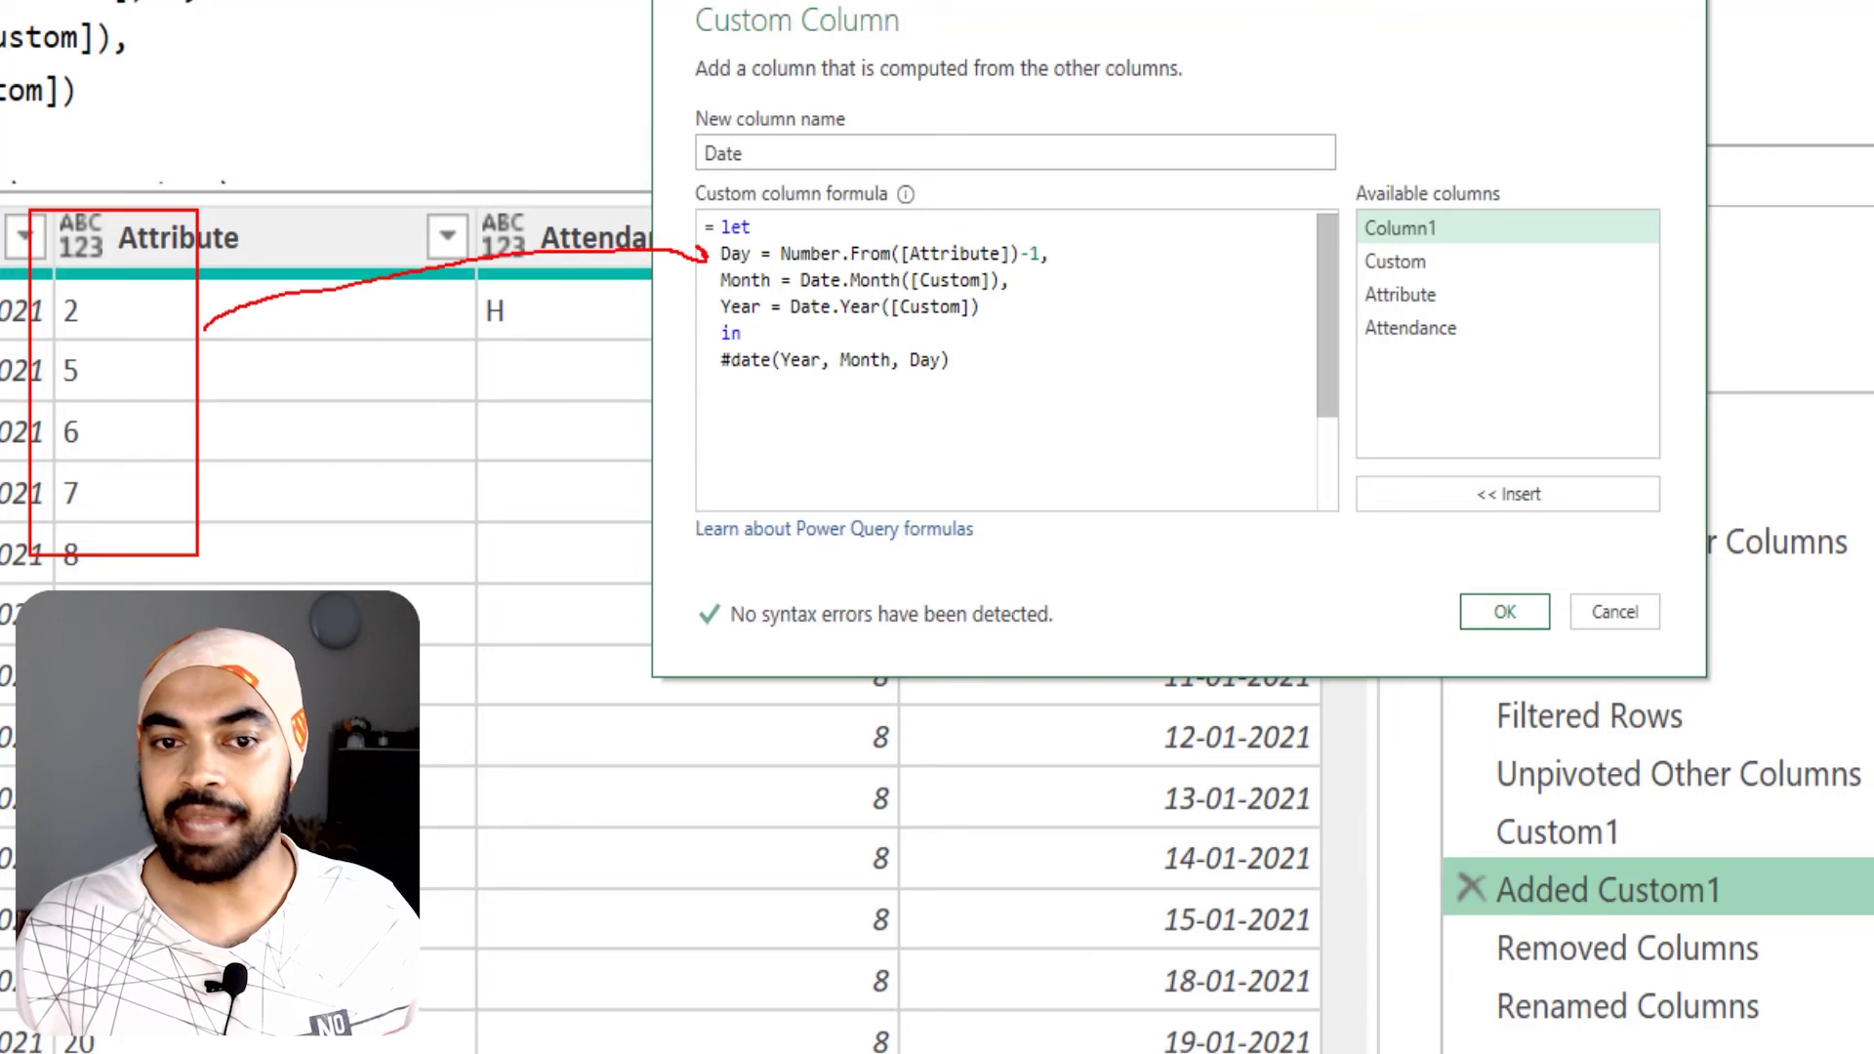
{"action": "mouse_move", "coordinate": [1049, 232]}
{"action": "left_mouse_down"}
{"action": "mouse_move", "coordinate": [1015, 244]}
{"action": "mouse_move", "coordinate": [1040, 268]}
{"action": "mouse_move", "coordinate": [1059, 241]}
{"action": "left_mouse_up"}
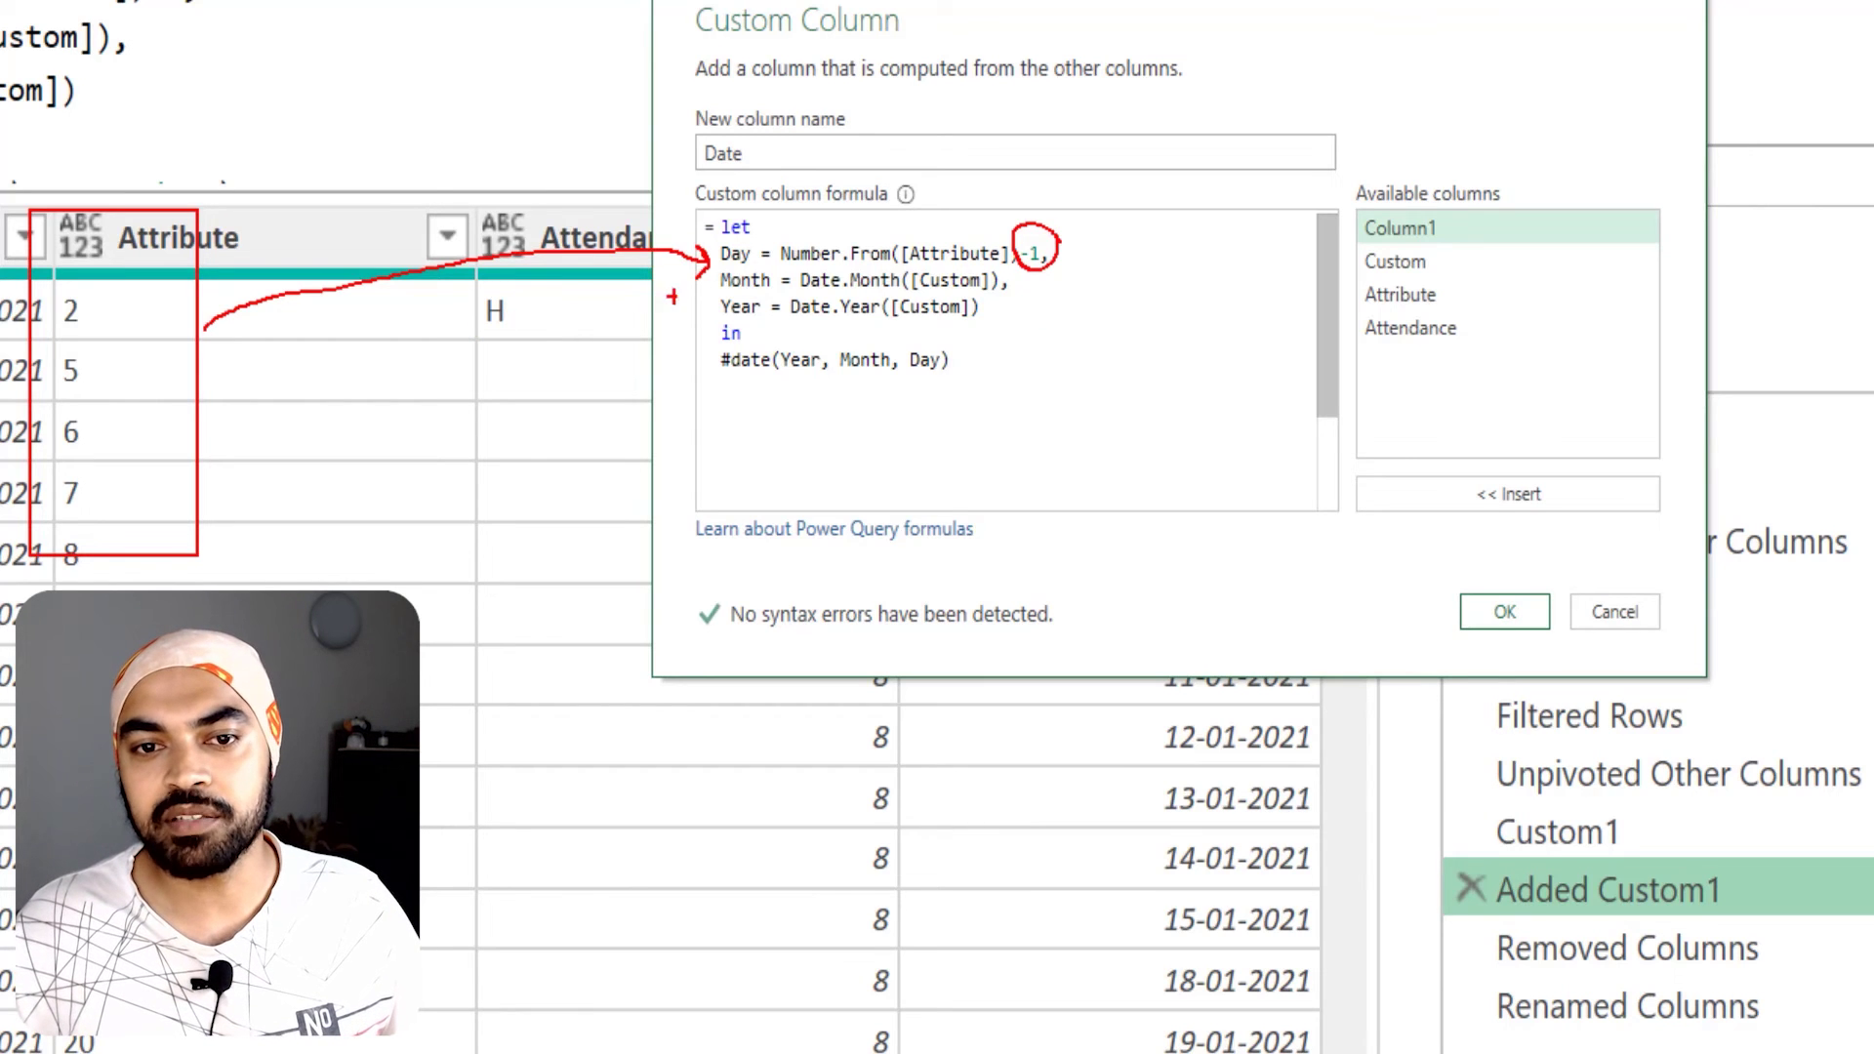
{"action": "left_click_drag", "start_coordinate": [672, 300], "coordinate": [724, 278]}
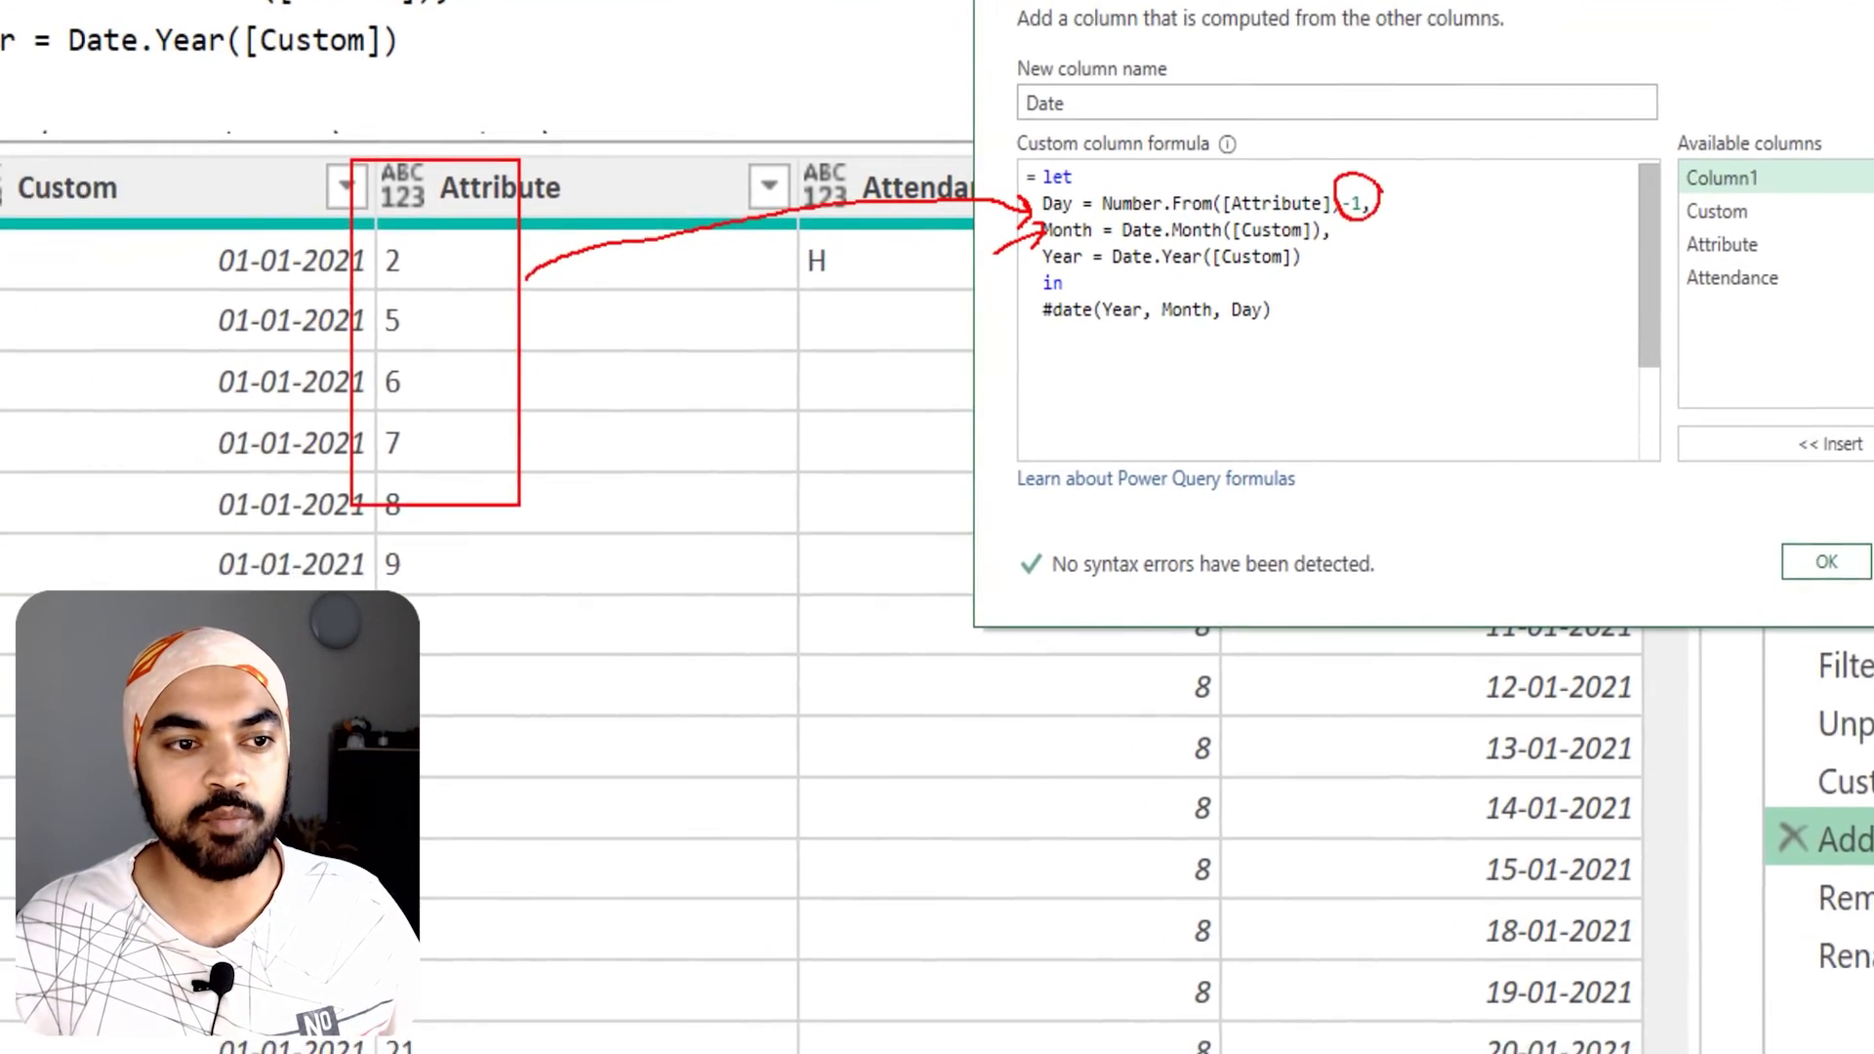
{"action": "mouse_move", "coordinate": [147, 127]}
{"action": "left_mouse_down"}
{"action": "mouse_move", "coordinate": [144, 219]}
{"action": "mouse_move", "coordinate": [159, 161]}
{"action": "left_mouse_up"}
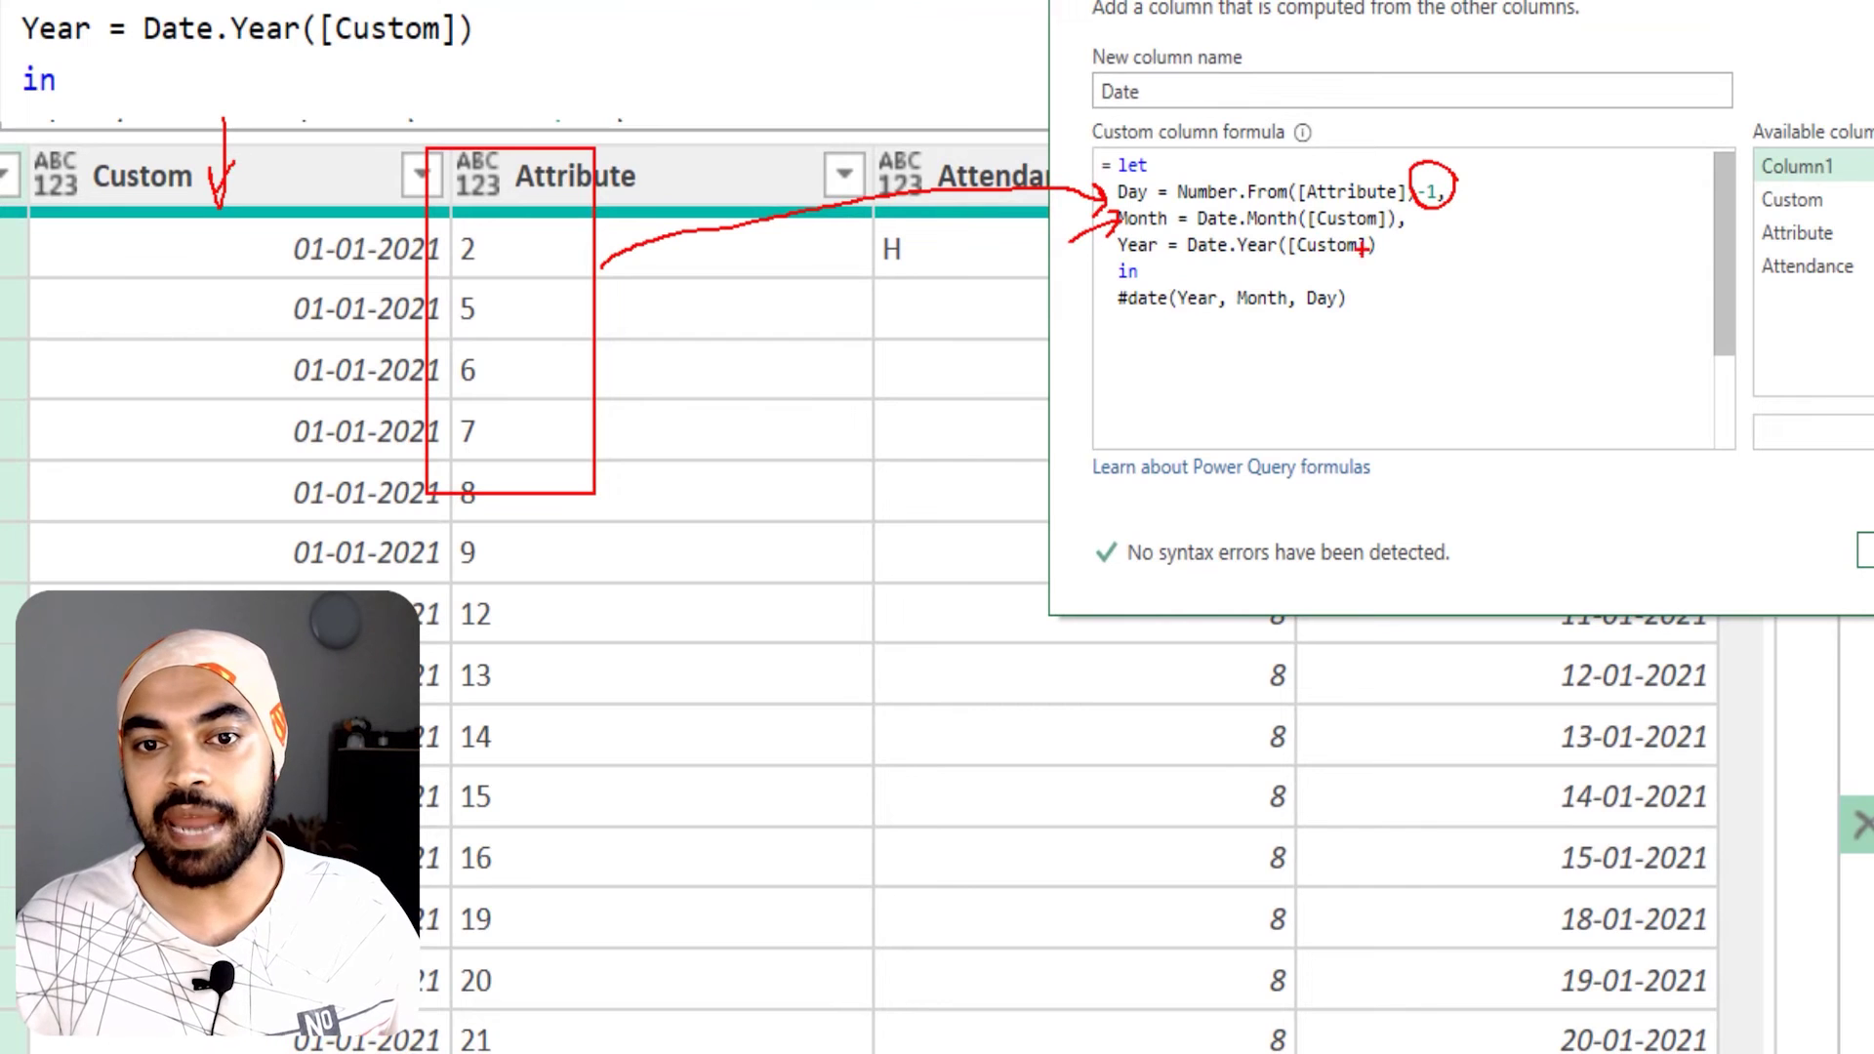
{"action": "left_click_drag", "start_coordinate": [1206, 266], "coordinate": [1228, 263]}
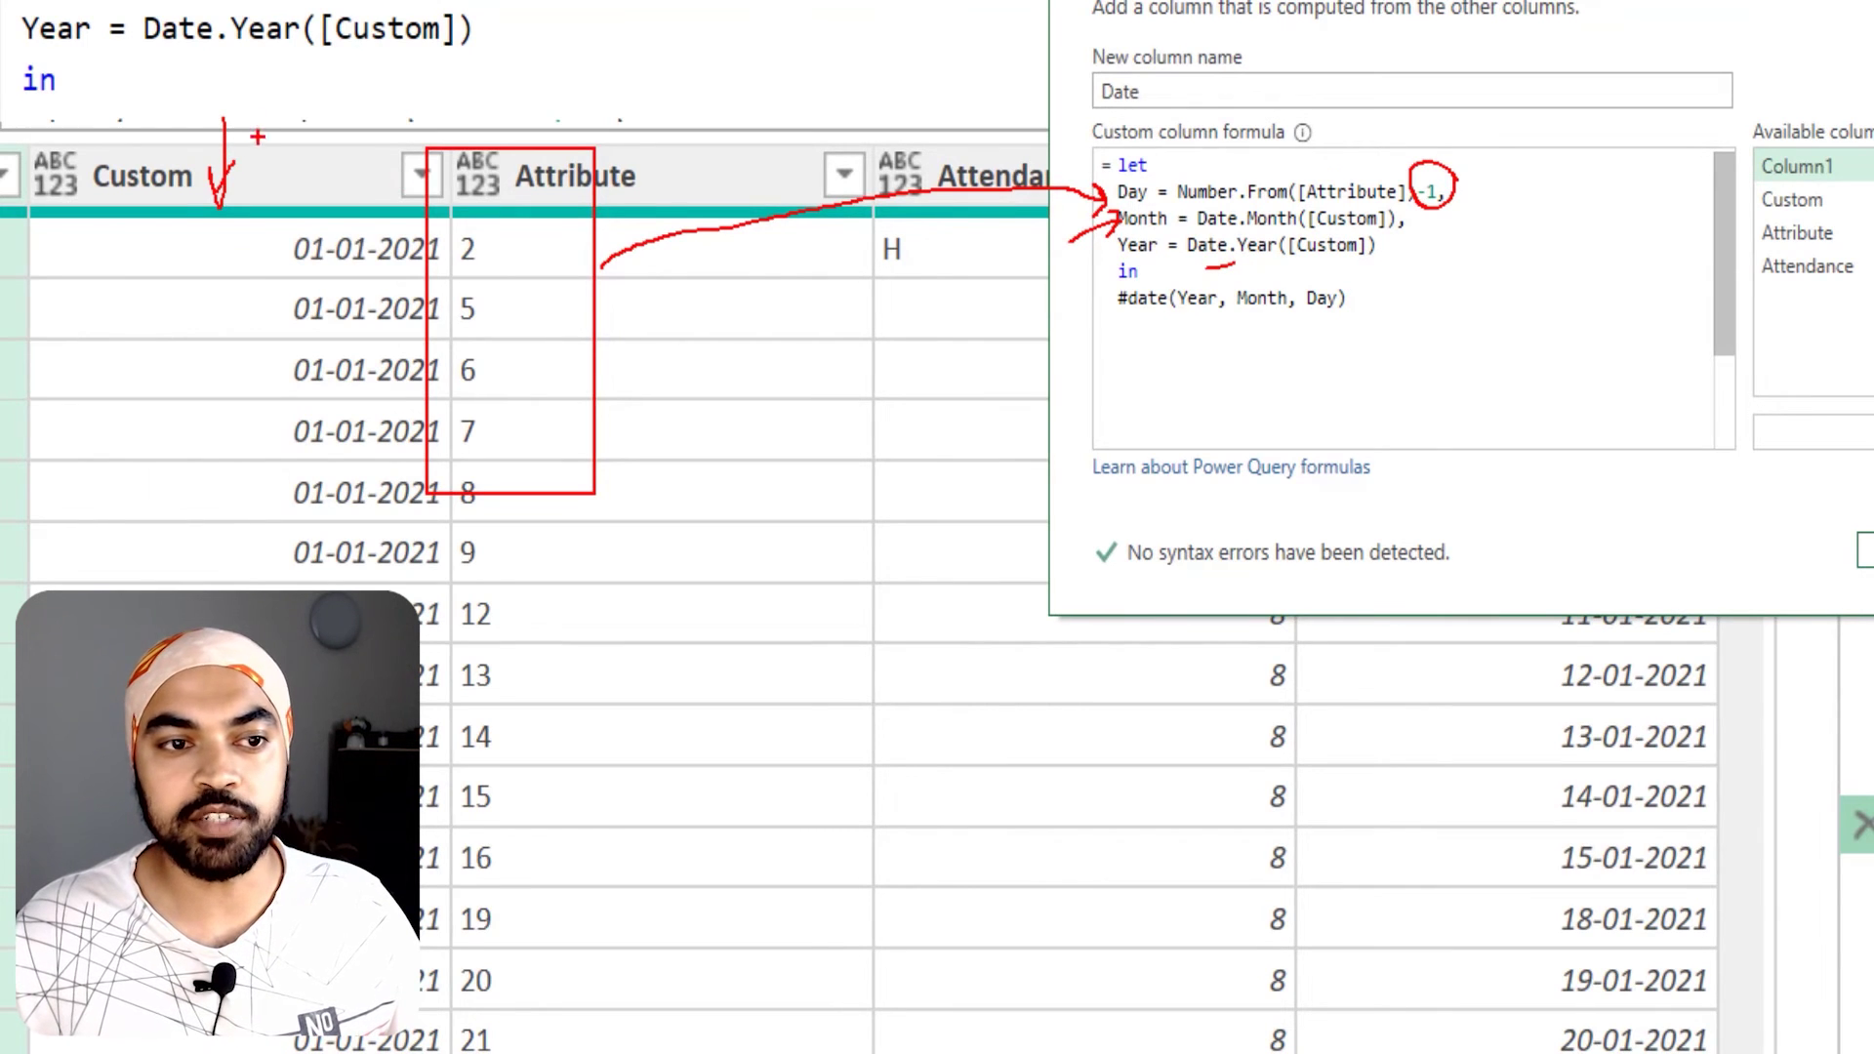
{"action": "left_click_drag", "start_coordinate": [288, 122], "coordinate": [286, 209]}
{"action": "mouse_move", "coordinate": [270, 176]}
{"action": "left_mouse_down"}
{"action": "mouse_move", "coordinate": [303, 182]}
{"action": "mouse_move", "coordinate": [370, 294]}
{"action": "left_mouse_up"}
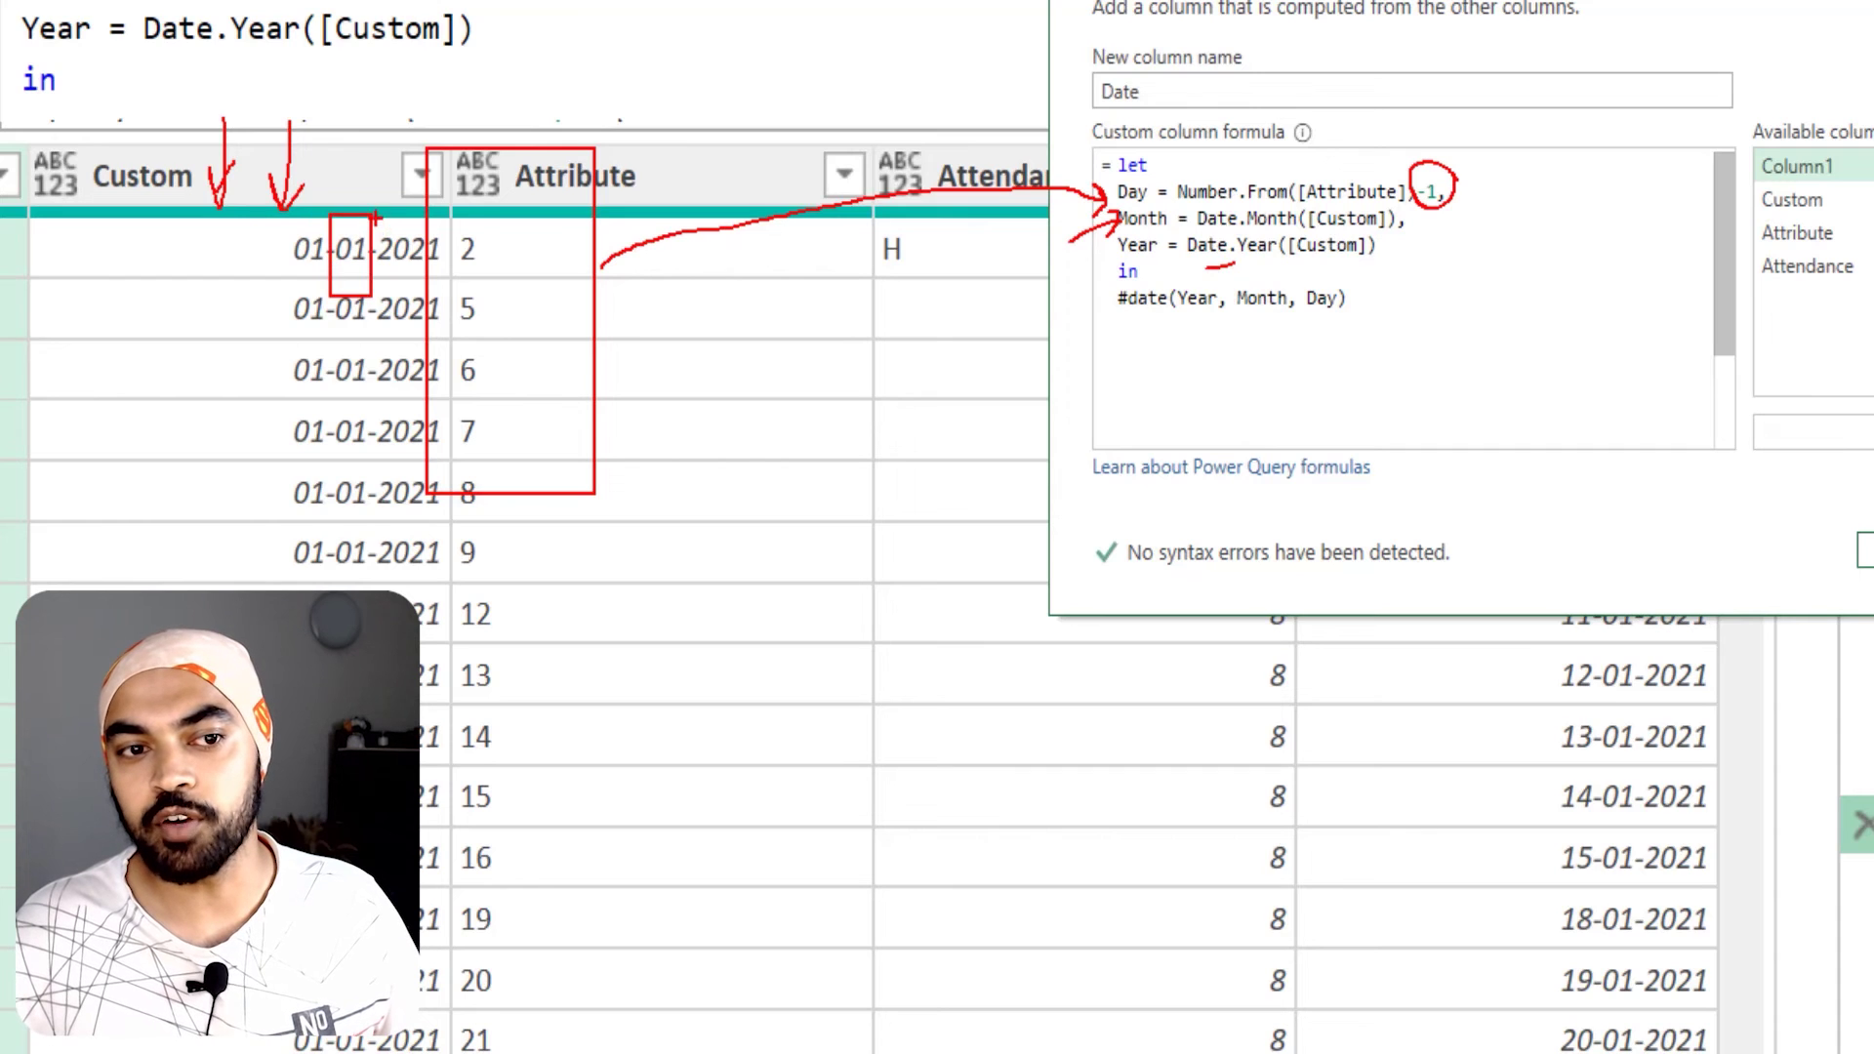
{"action": "left_click_drag", "start_coordinate": [371, 215], "coordinate": [452, 294]}
{"action": "mouse_move", "coordinate": [527, 234]}
{"action": "left_mouse_down"}
{"action": "mouse_move", "coordinate": [439, 209]}
{"action": "mouse_move", "coordinate": [522, 227]}
{"action": "left_mouse_up"}
{"action": "left_click_drag", "start_coordinate": [312, 206], "coordinate": [453, 300]}
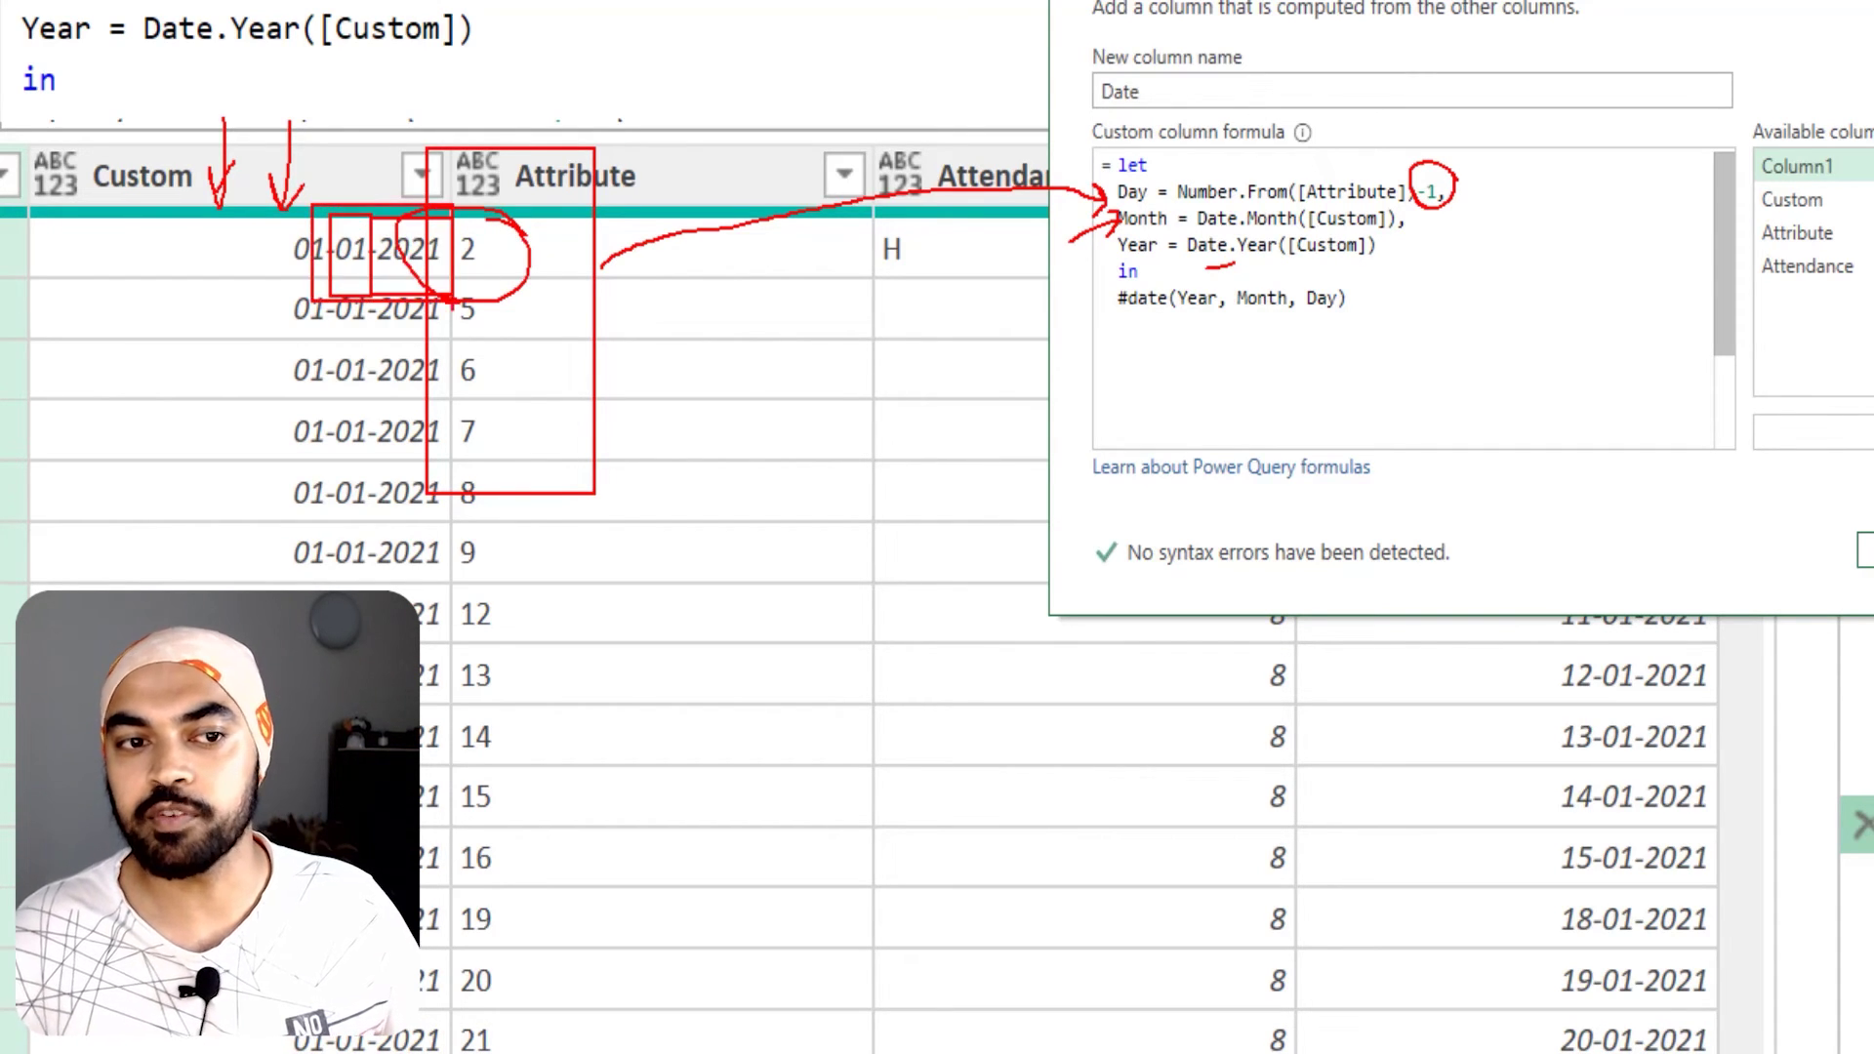
{"action": "key", "text": "Escape"}
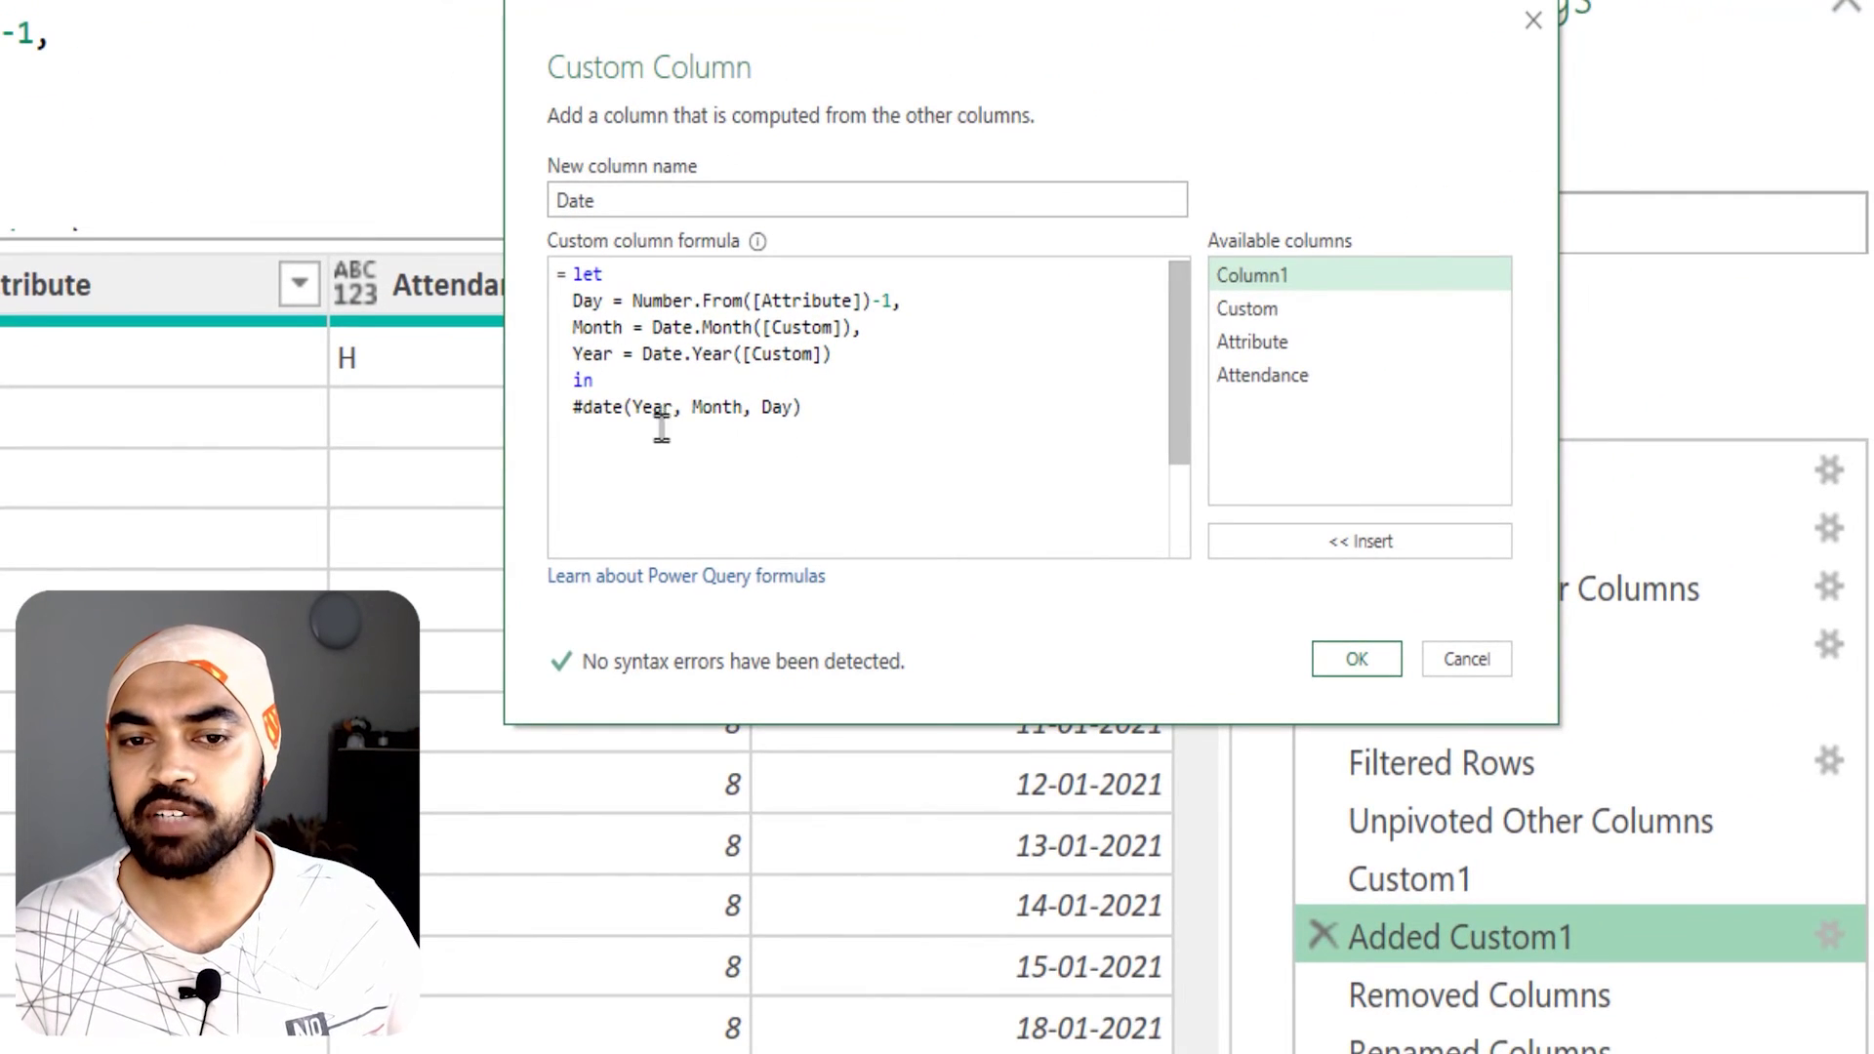
{"action": "left_click_drag", "start_coordinate": [547, 388], "coordinate": [792, 441]}
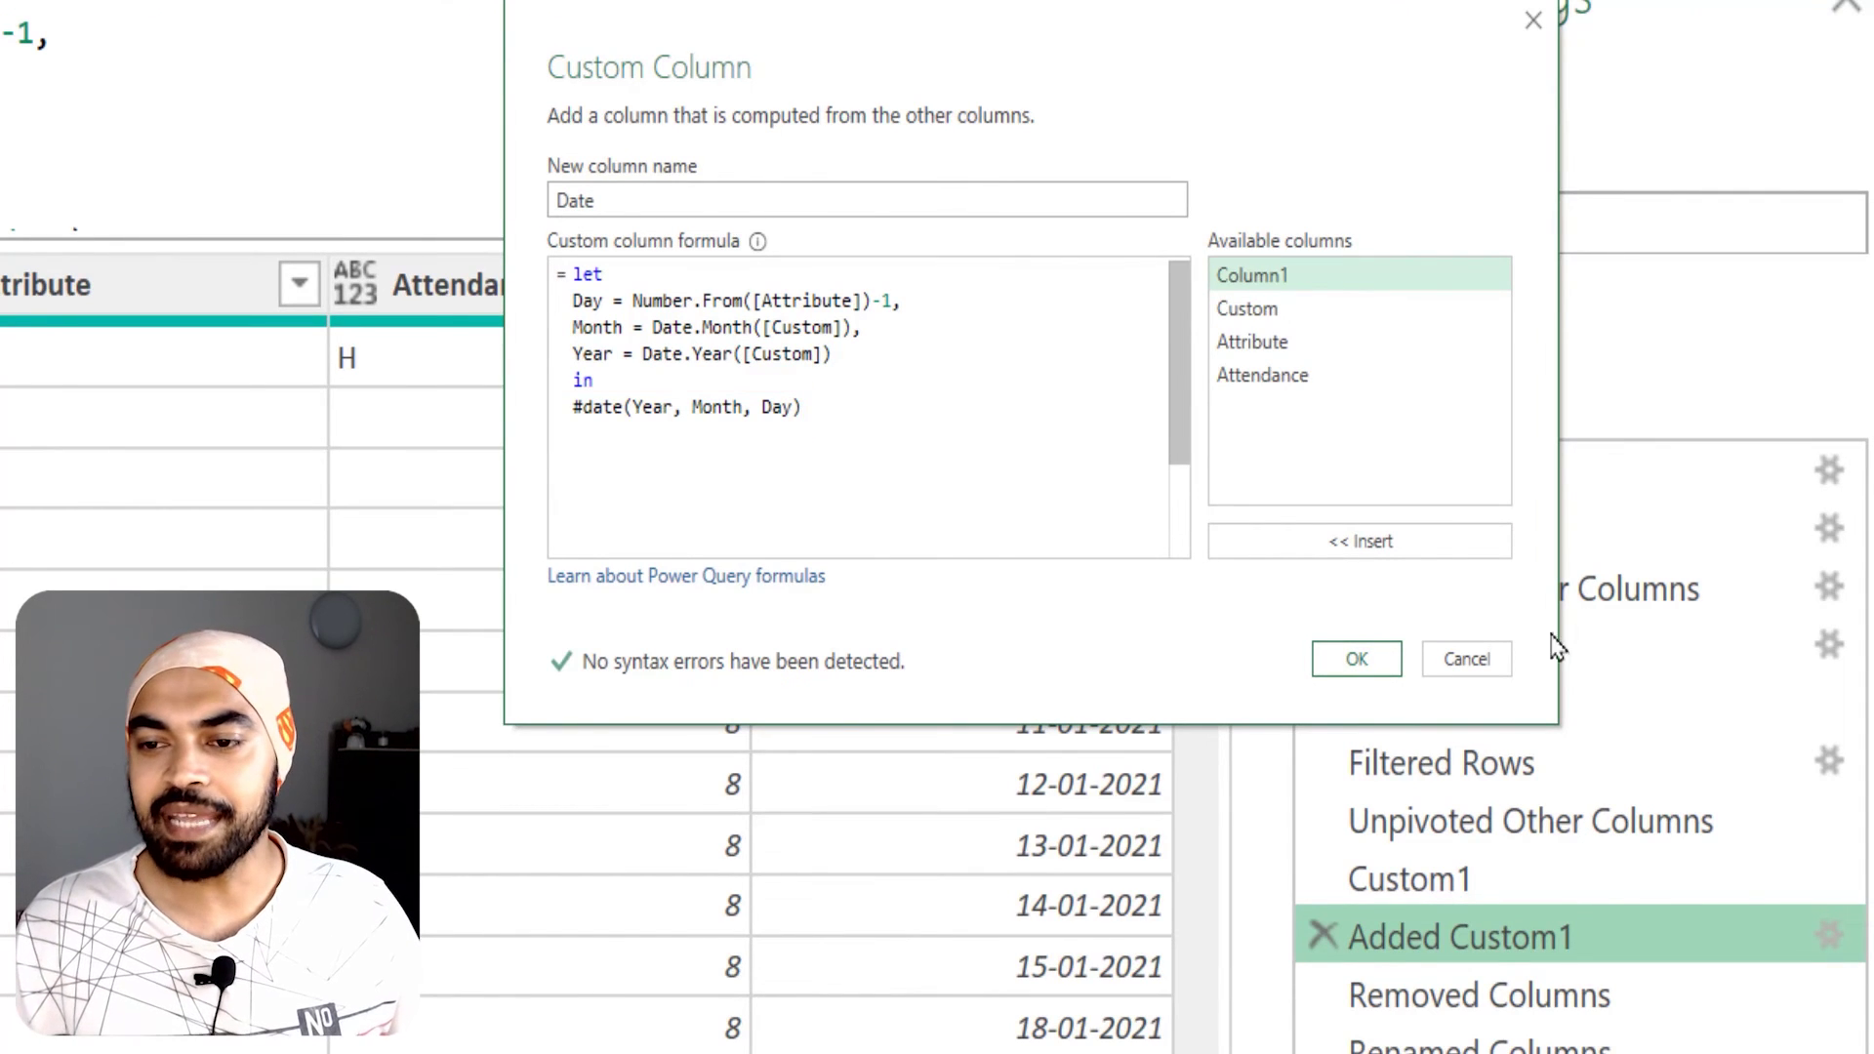
{"action": "left_click", "coordinate": [1503, 667]}
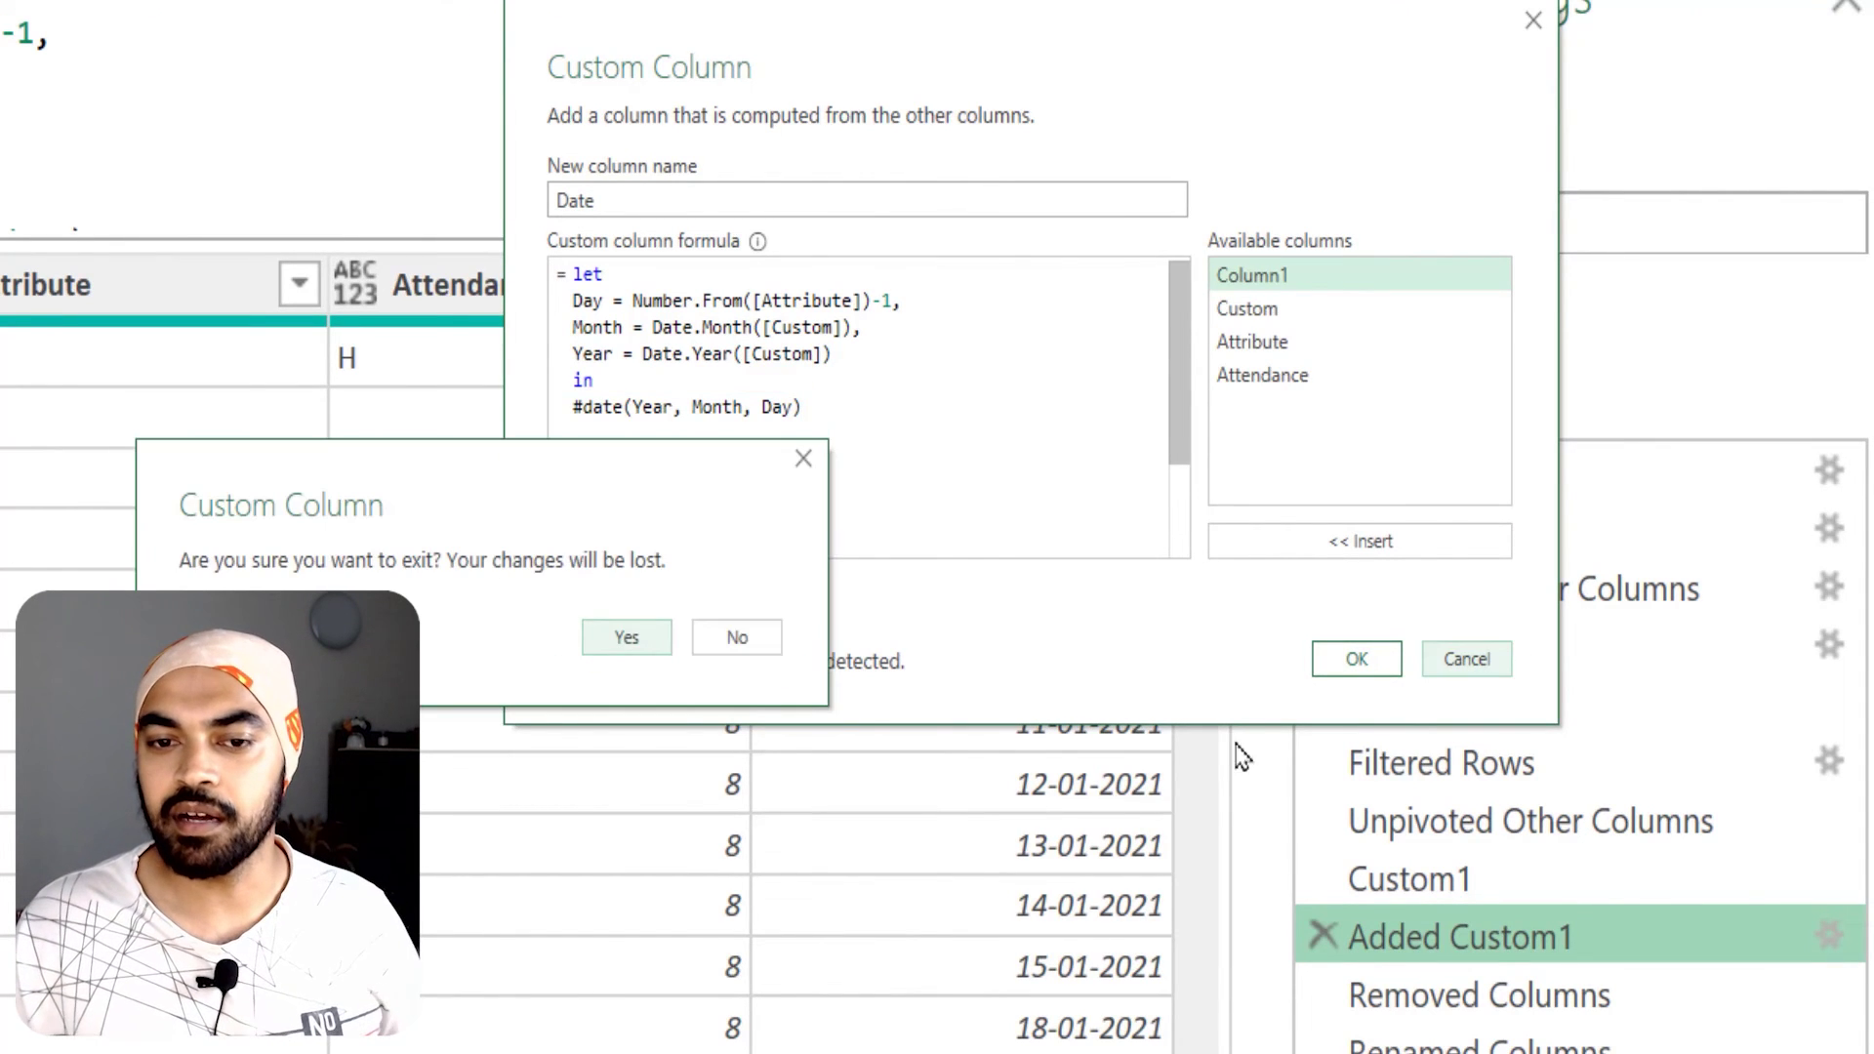
{"action": "left_click", "coordinate": [654, 641]}
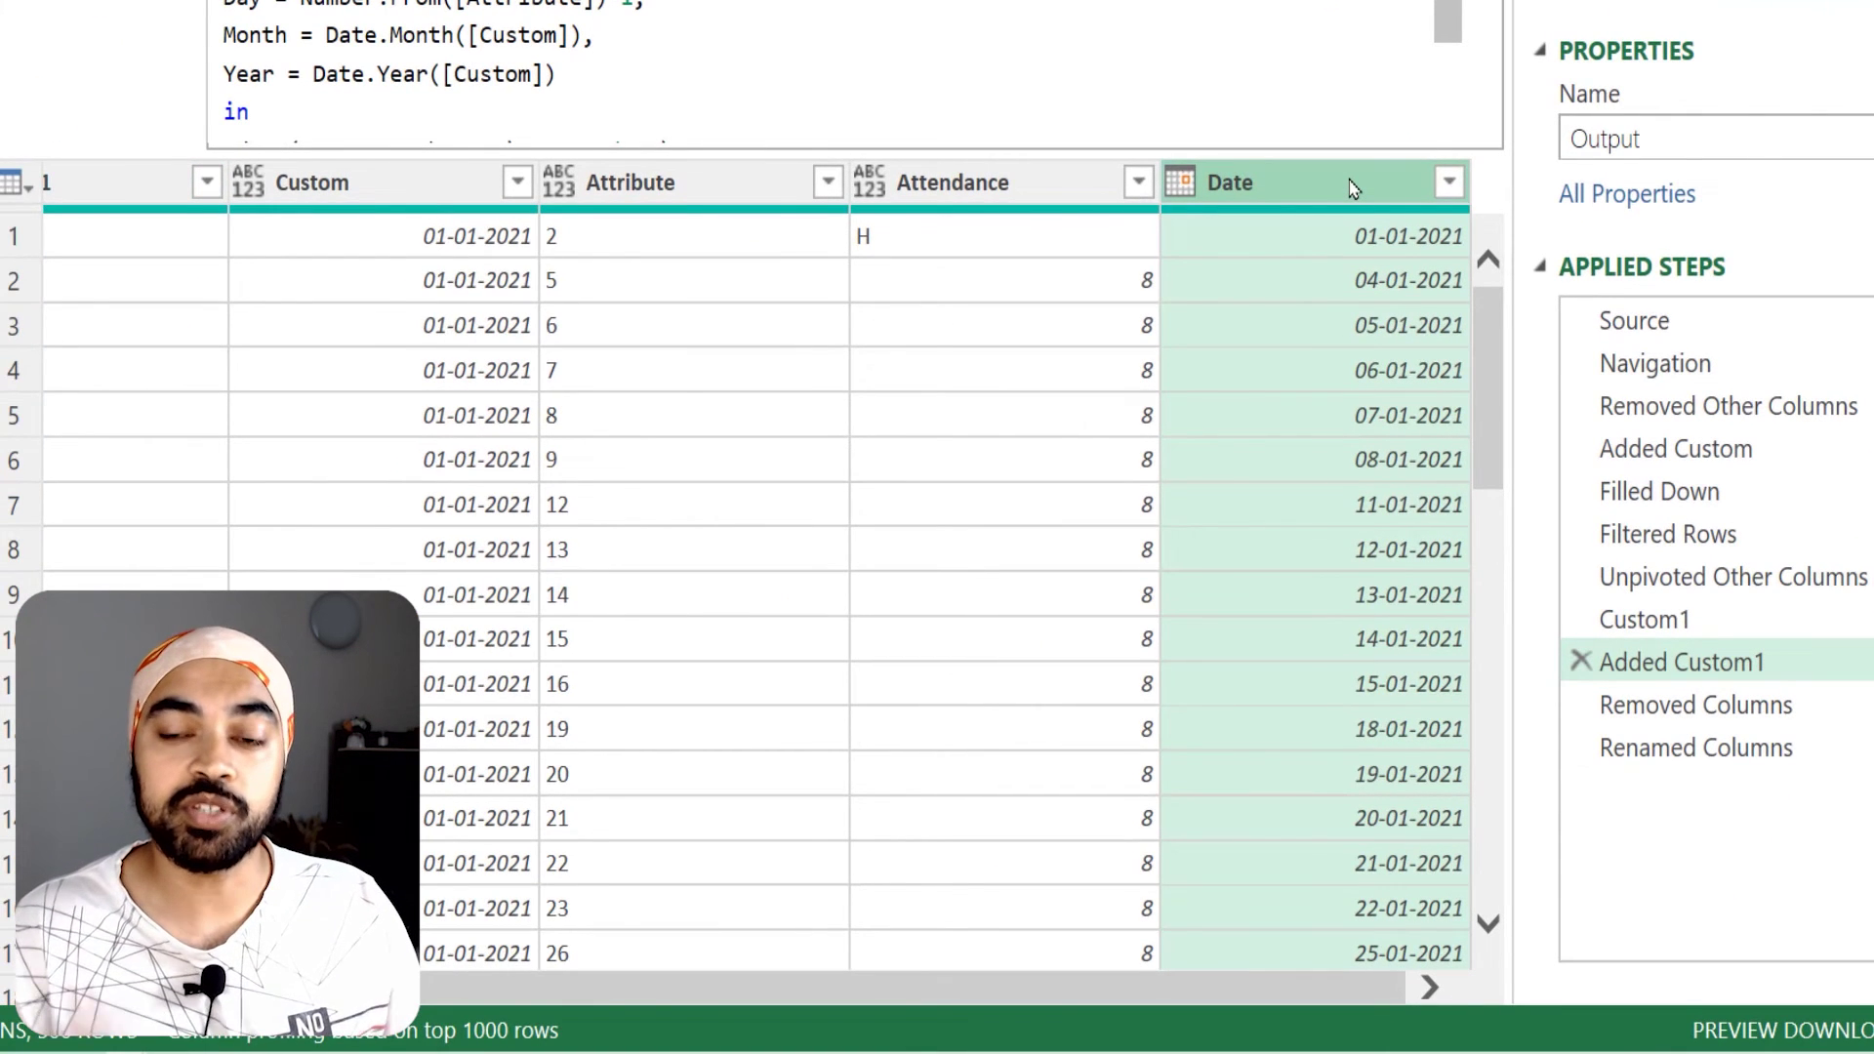
Compare the Removed Columns, Renamed Columns and Navigation steps, ending on Renamed Columns
{"action": "left_click", "coordinate": [1742, 717]}
{"action": "left_click", "coordinate": [1730, 749]}
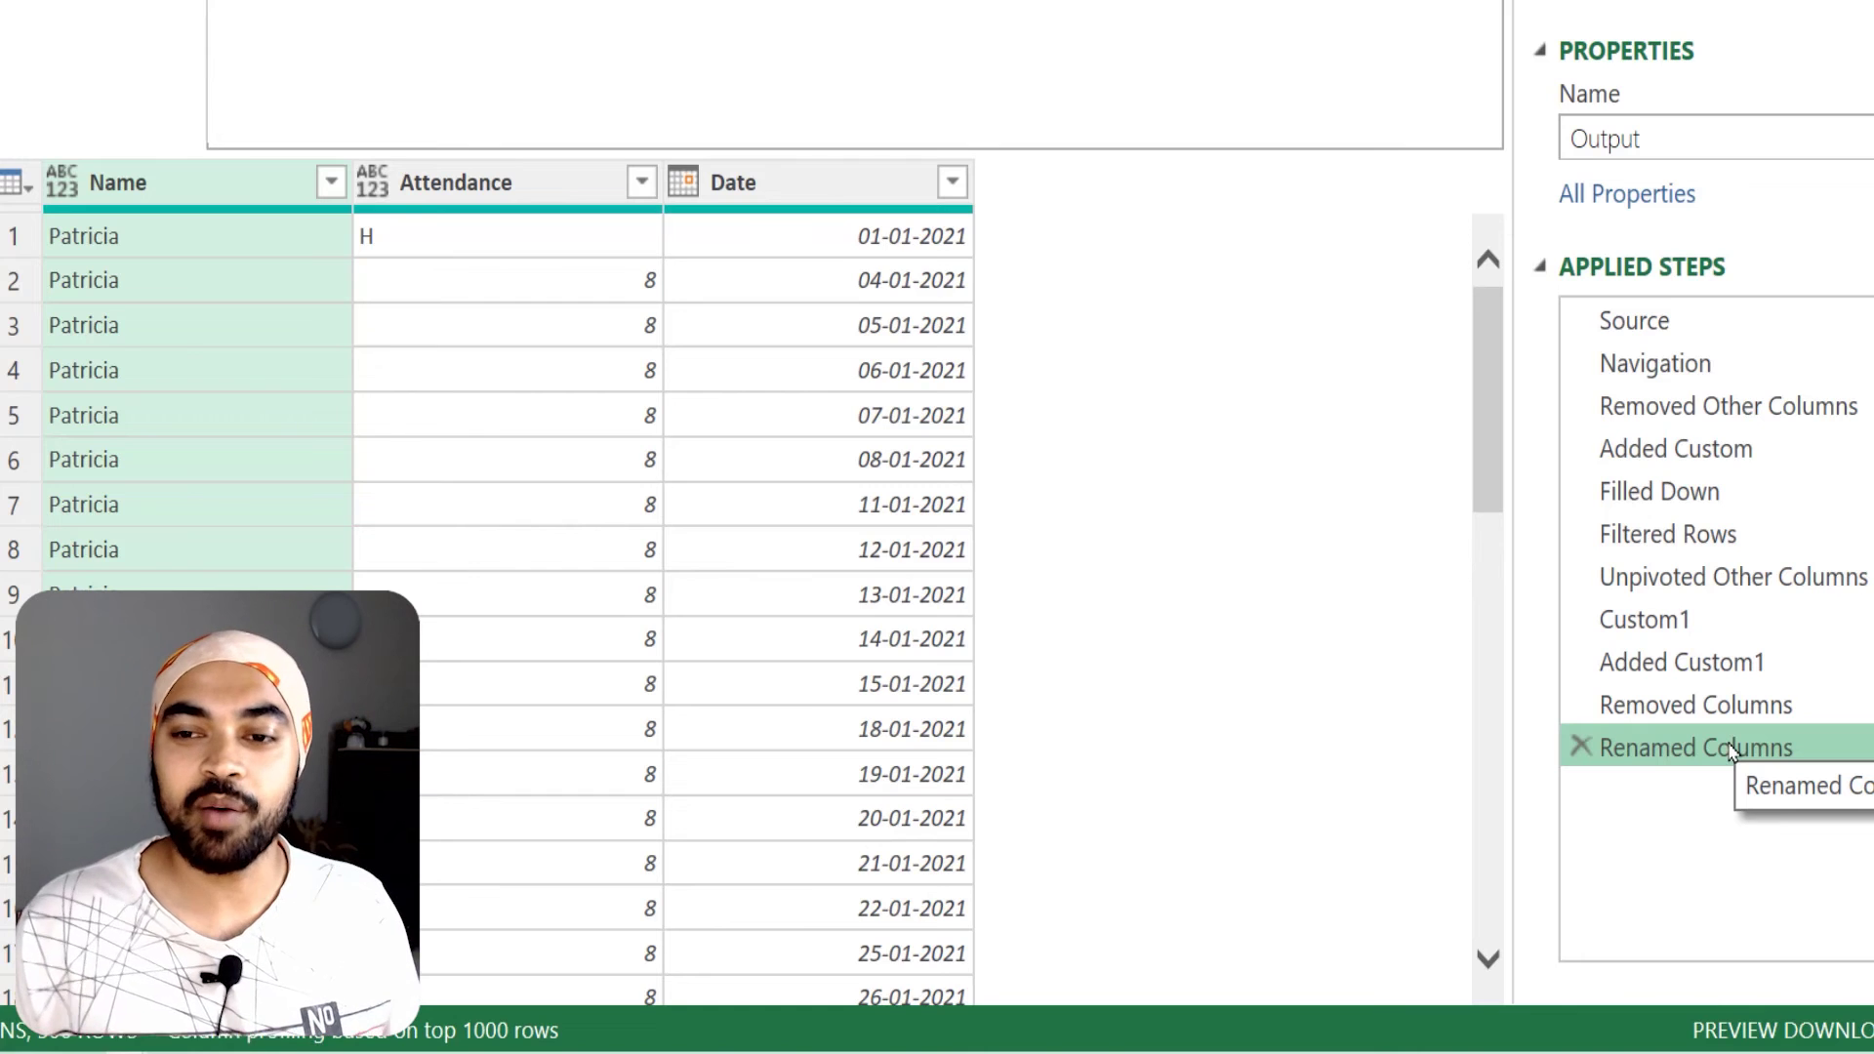
{"action": "left_click", "coordinate": [1684, 381]}
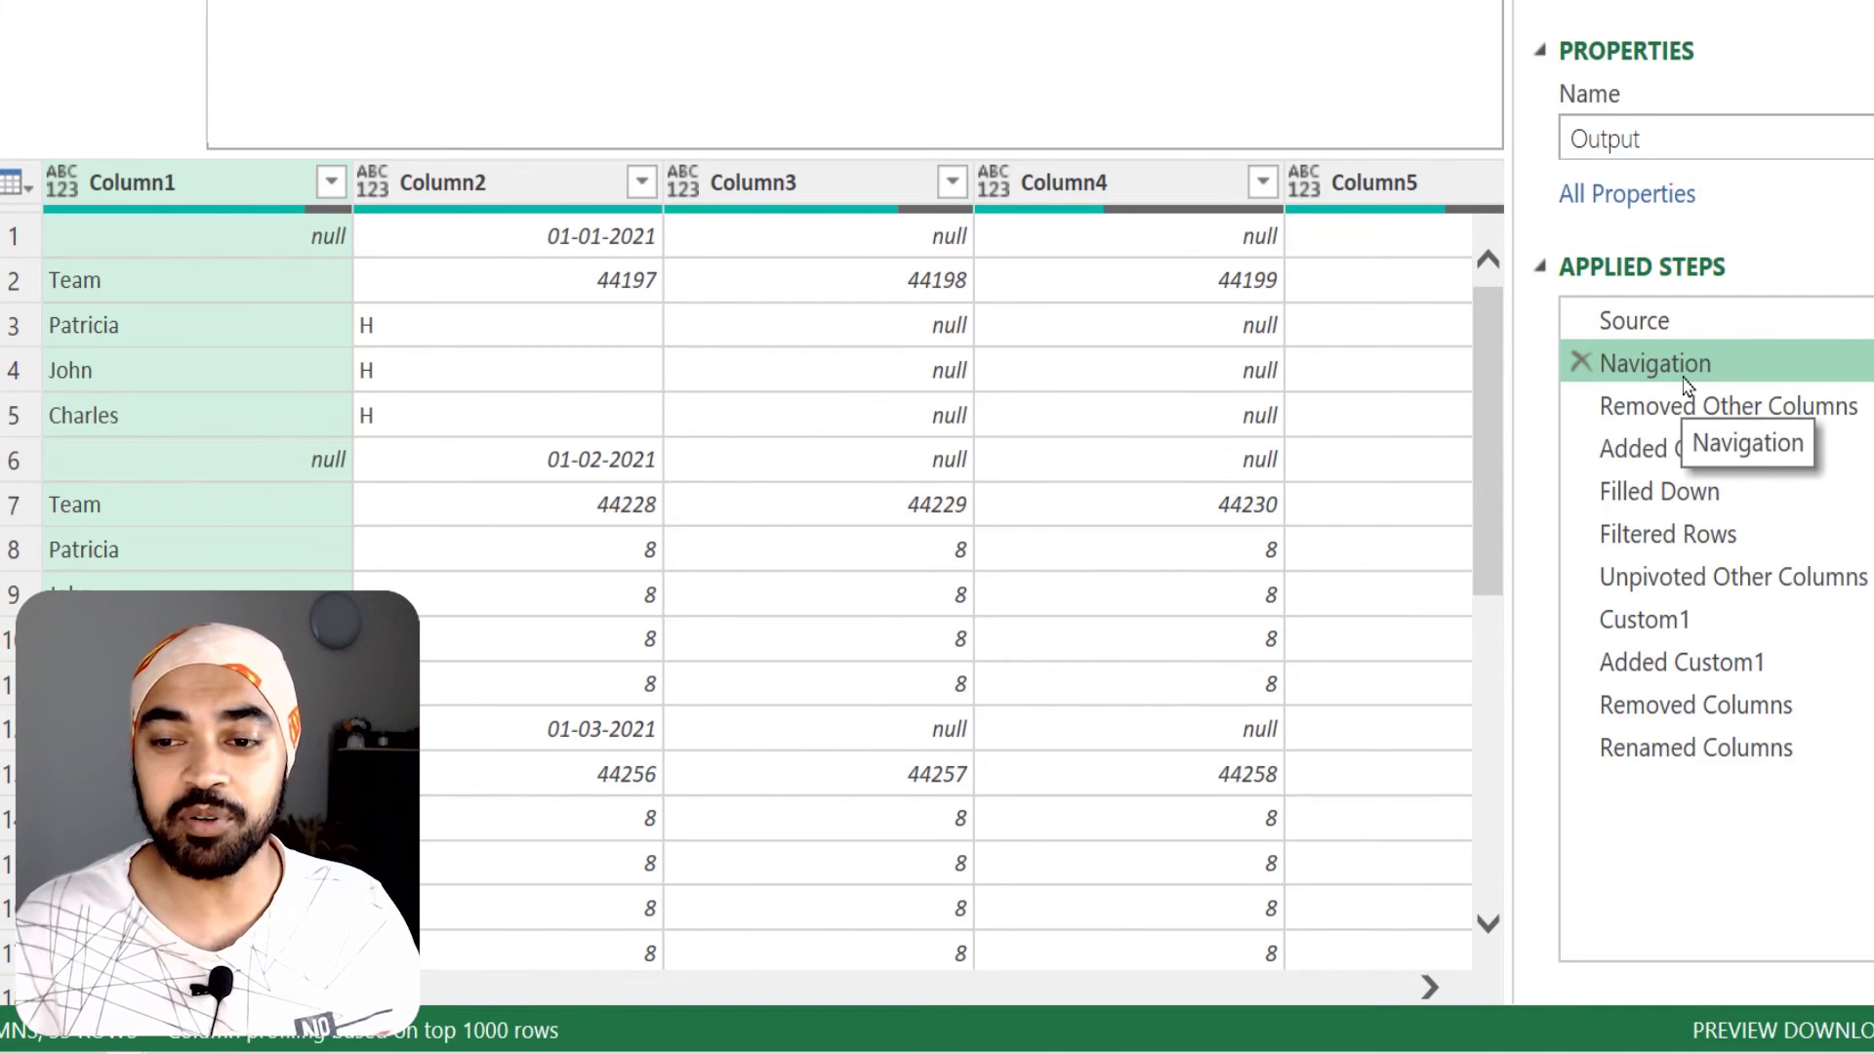
{"action": "left_click", "coordinate": [1659, 753]}
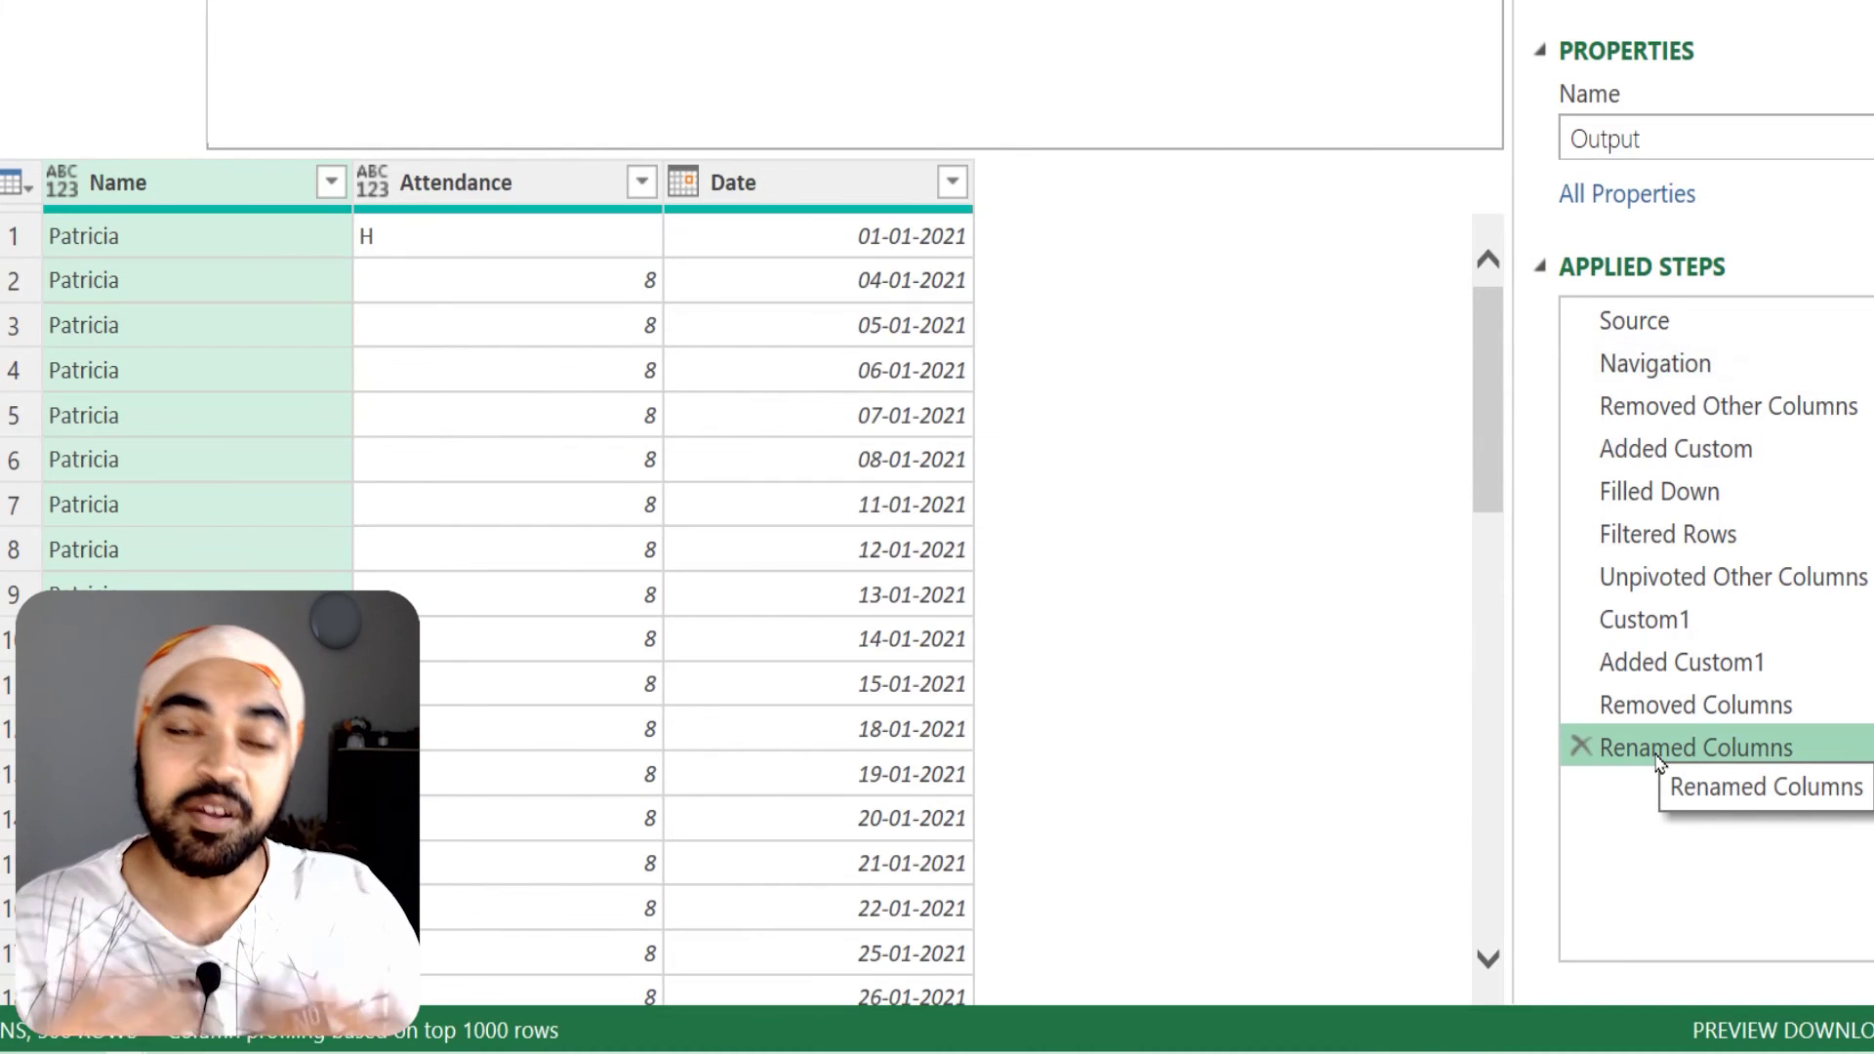